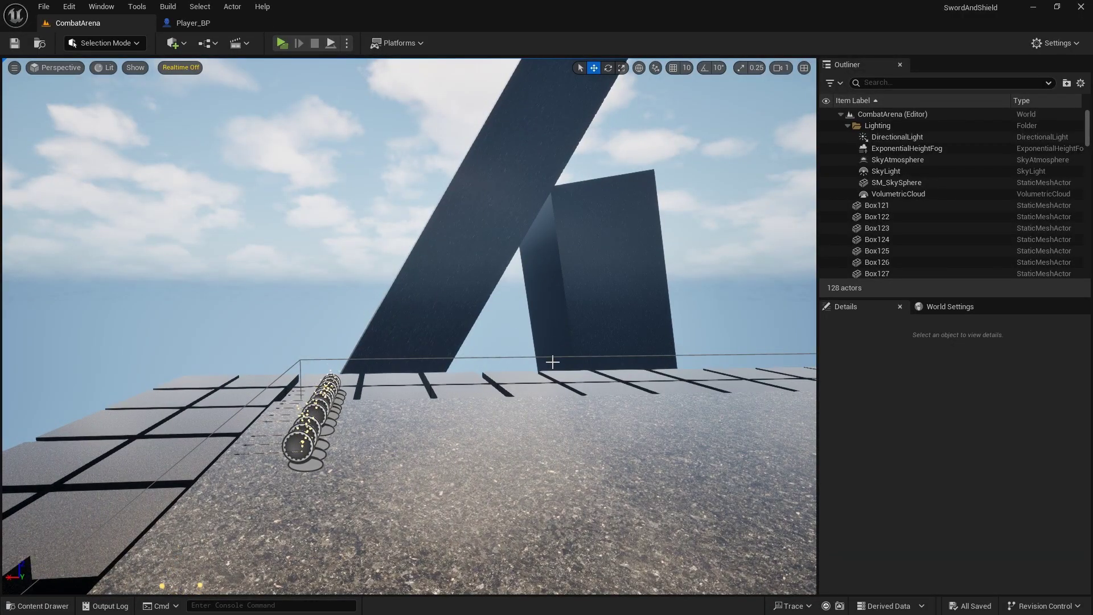
Find the MM_Idle animation sequence across all project content and place it as a mannequin on the arena floor
{"action": "mouse_move", "coordinate": [566, 361]}
{"action": "right_mouse_down"}
{"action": "mouse_move", "coordinate": [643, 364]}
{"action": "mouse_move", "coordinate": [566, 361]}
{"action": "right_mouse_up"}
{"action": "key", "text": "d"}
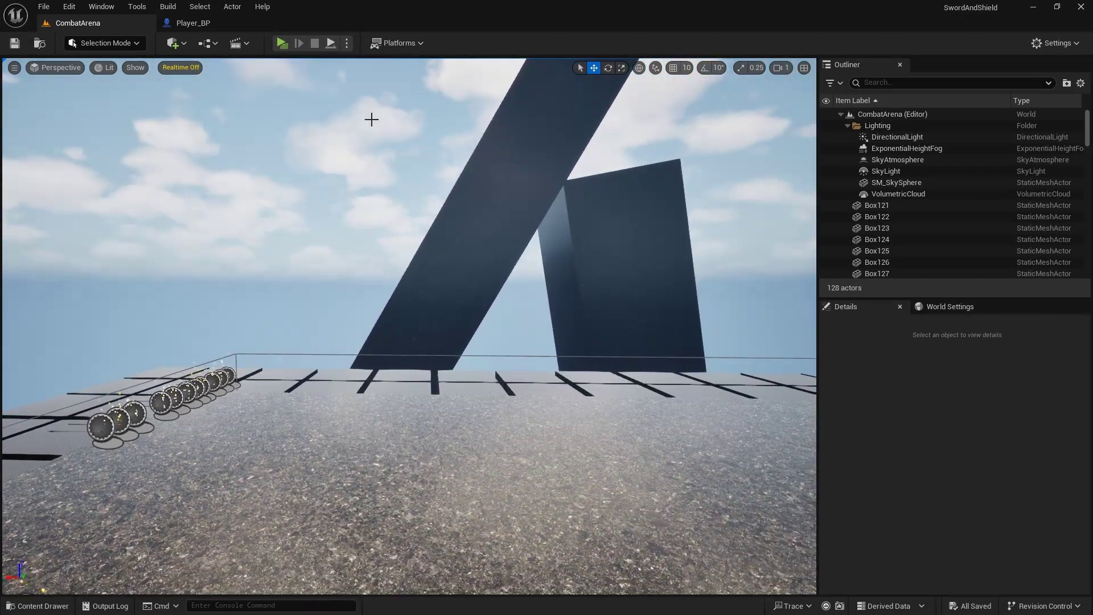
{"action": "key", "text": "a"}
{"action": "right_click_drag", "start_coordinate": [605, 422], "coordinate": [567, 422]}
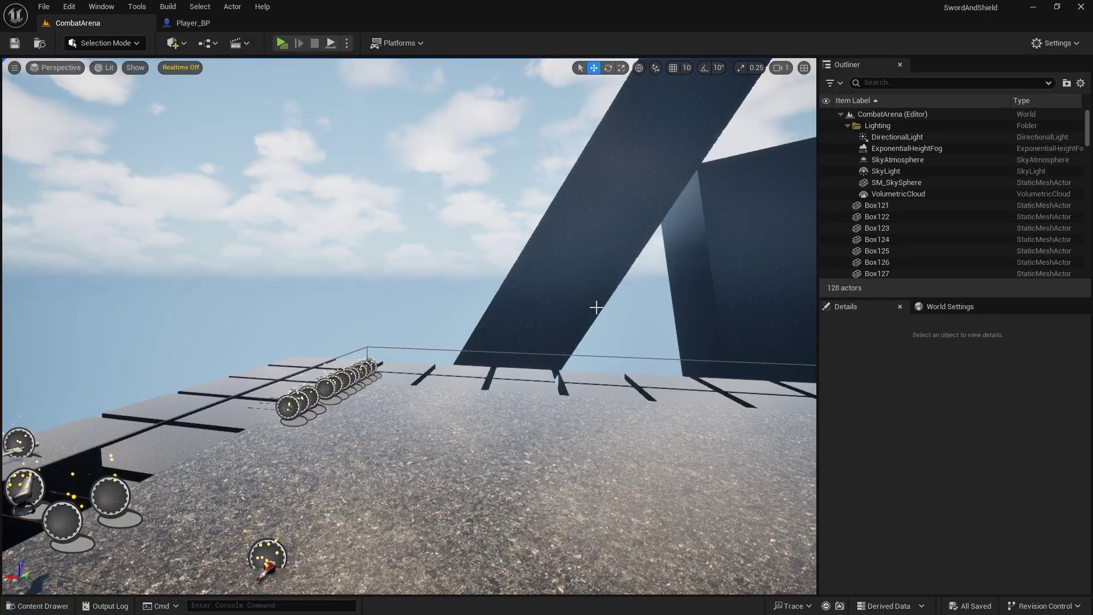
{"action": "right_click_drag", "start_coordinate": [596, 307], "coordinate": [617, 316]}
{"action": "key", "text": "s"}
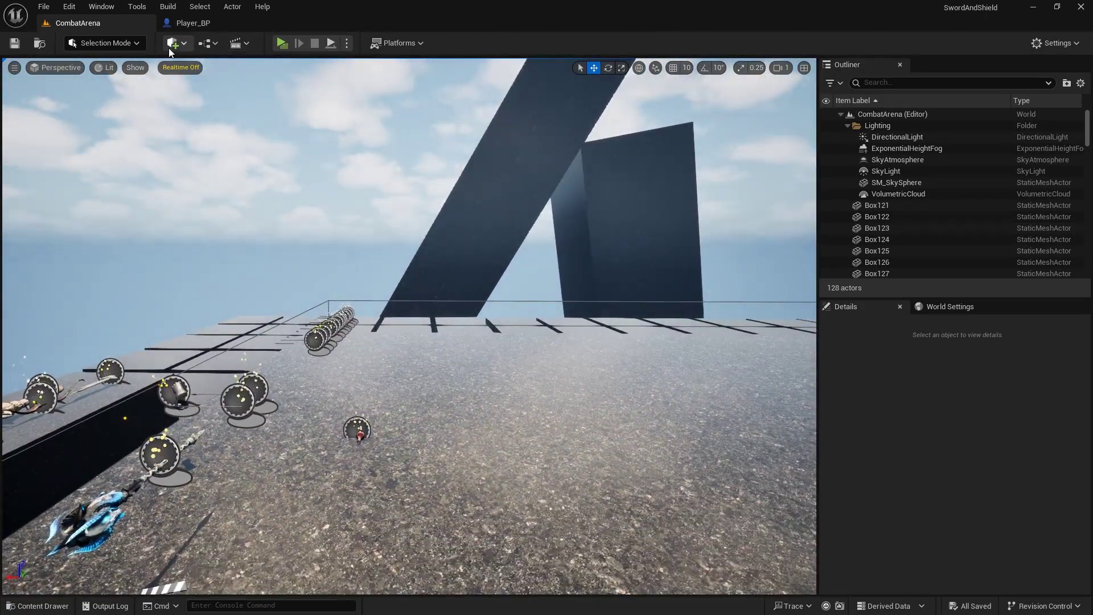
{"action": "key", "text": "ctrl+space"}
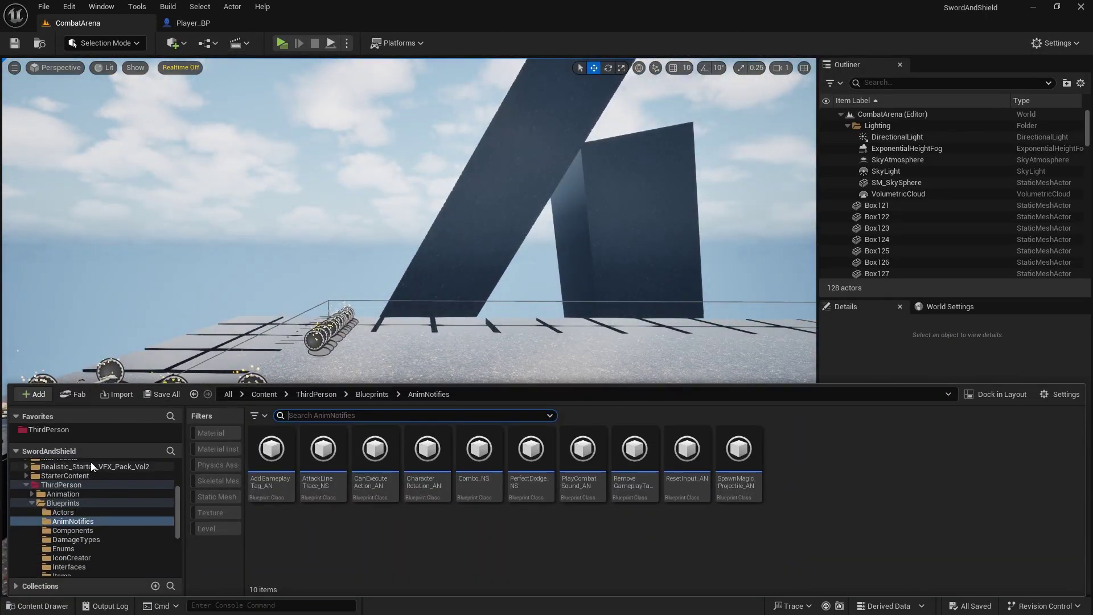
{"action": "left_click", "coordinate": [55, 431]}
{"action": "left_click", "coordinate": [320, 415]}
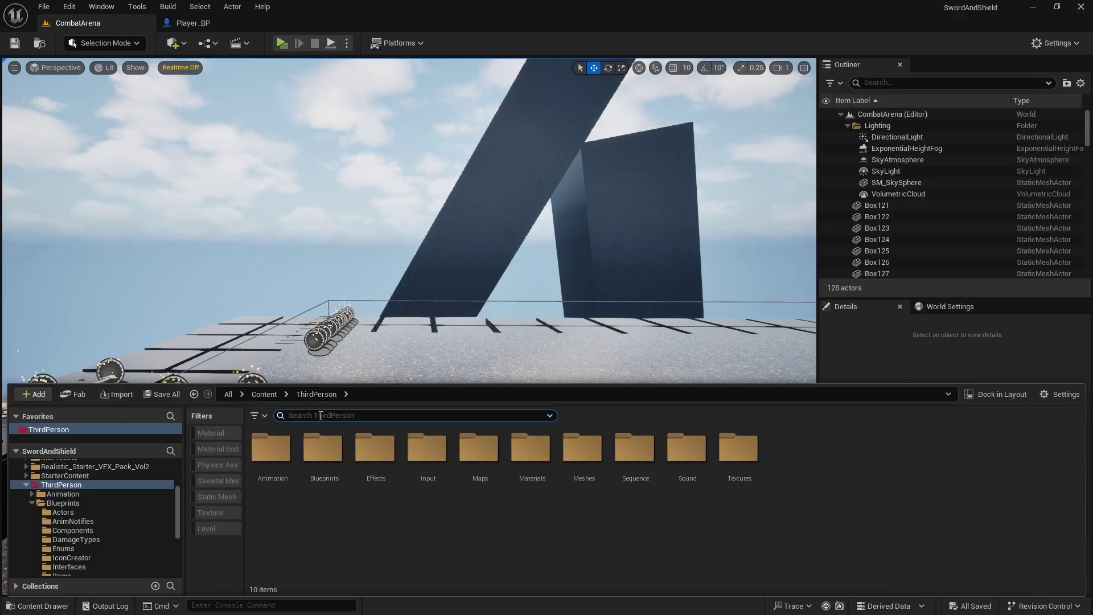
{"action": "type", "text": "mm idl"}
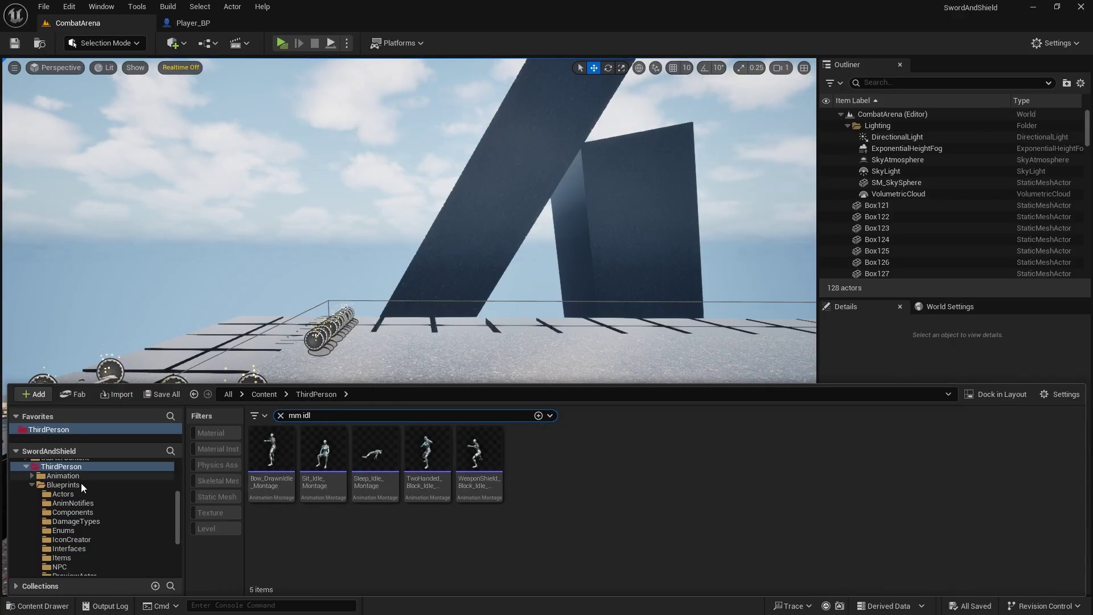
{"action": "scroll", "coordinate": [81, 483], "scroll_direction": "up", "scroll_amount": 3}
{"action": "left_click", "coordinate": [34, 465]}
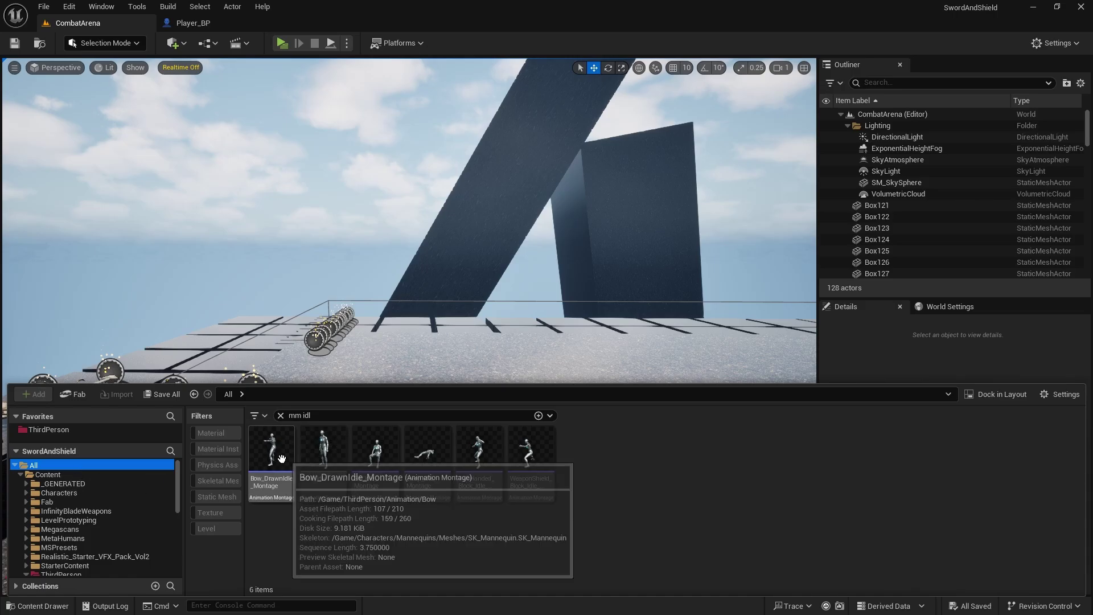
{"action": "left_click_drag", "start_coordinate": [318, 459], "coordinate": [501, 395]}
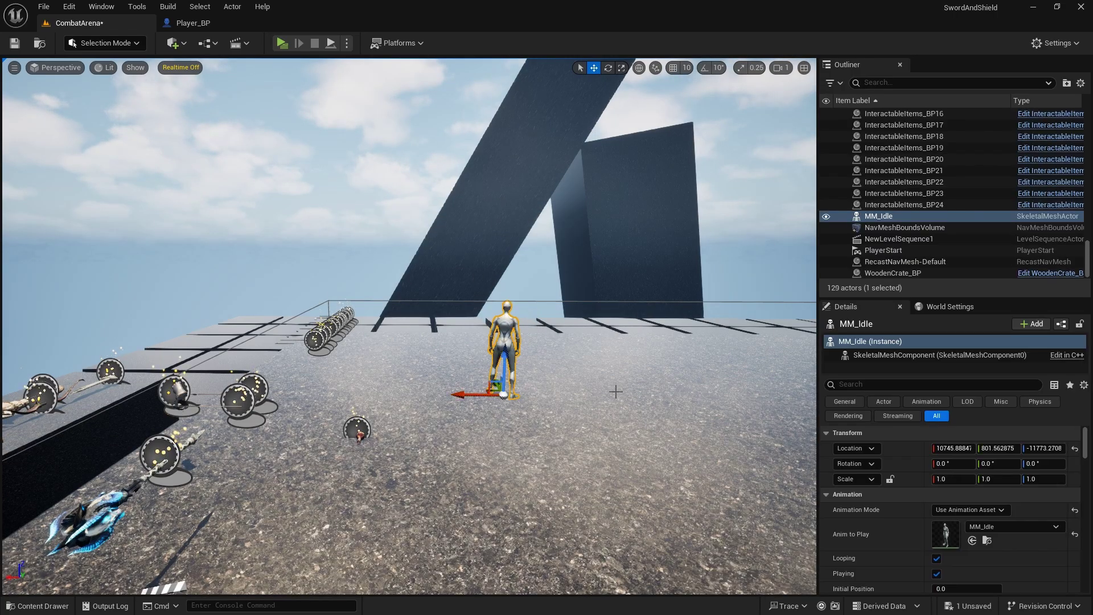
{"action": "key", "text": "w"}
{"action": "mouse_move", "coordinate": [615, 391]}
{"action": "right_mouse_down"}
{"action": "mouse_move", "coordinate": [661, 370]}
{"action": "mouse_move", "coordinate": [615, 381]}
{"action": "mouse_move", "coordinate": [633, 398]}
{"action": "right_mouse_up"}
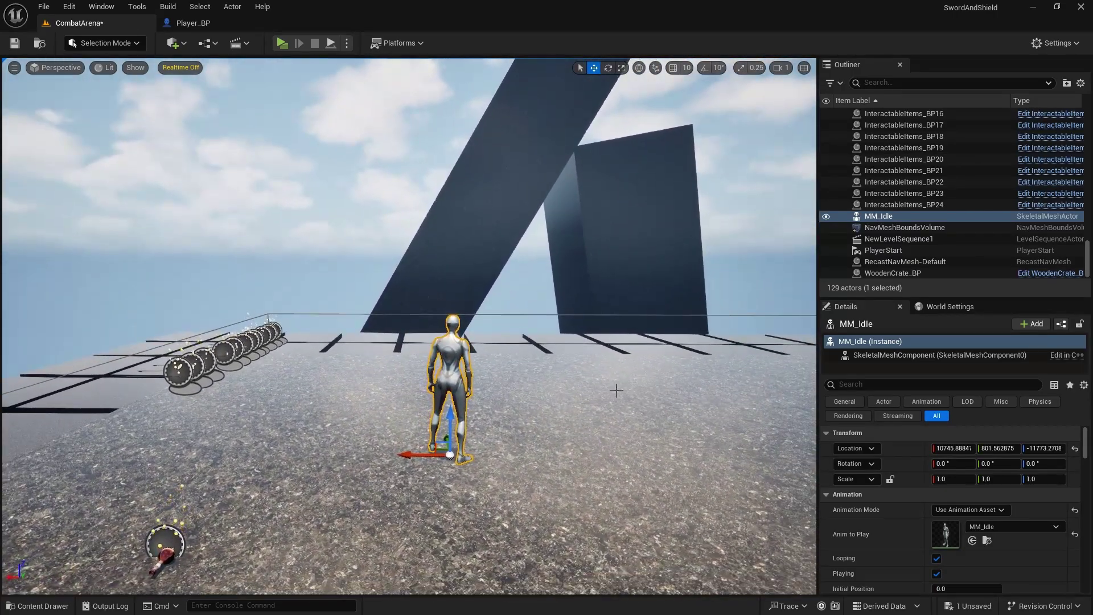
{"action": "left_click", "coordinate": [241, 45]}
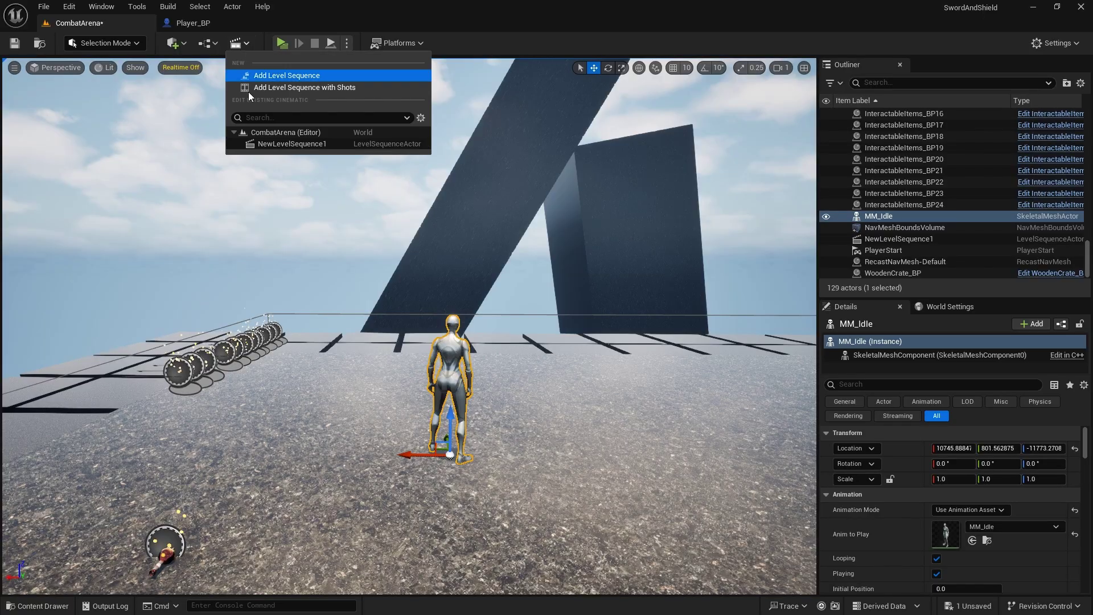
{"action": "left_click", "coordinate": [282, 76]}
{"action": "key", "text": "w"}
{"action": "right_click_drag", "start_coordinate": [410, 324], "coordinate": [391, 354]}
{"action": "right_click_drag", "start_coordinate": [681, 311], "coordinate": [690, 313]}
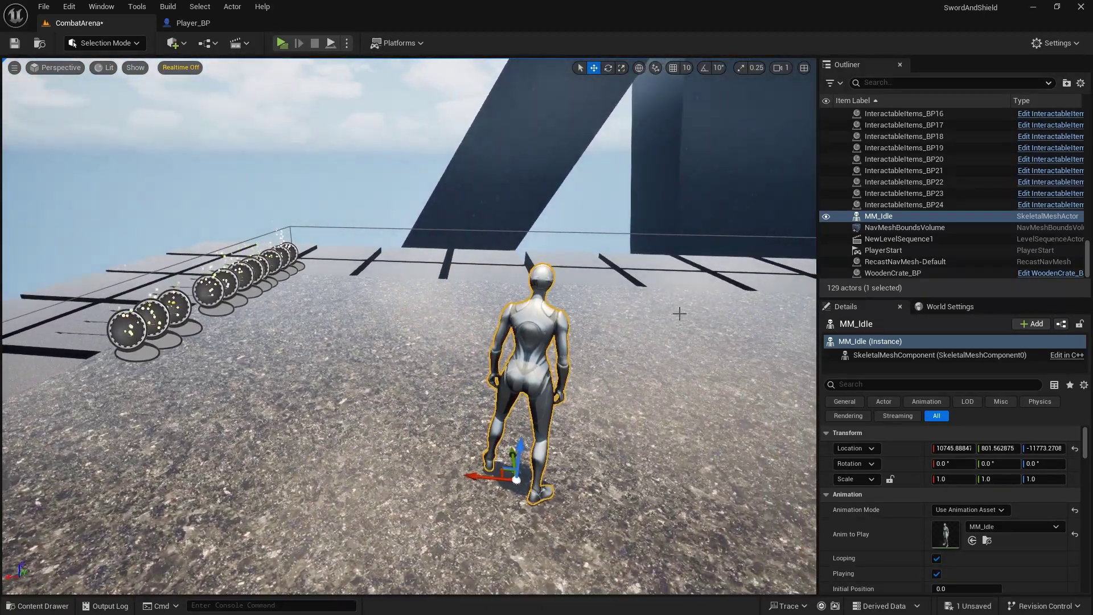
Place the DeathWhisper_SM static mesh from the ThirdPerson Meshes Staff folder in the level beside the mannequin
{"action": "key", "text": "ctrl+space"}
{"action": "scroll", "coordinate": [109, 509], "scroll_direction": "down", "scroll_amount": 4}
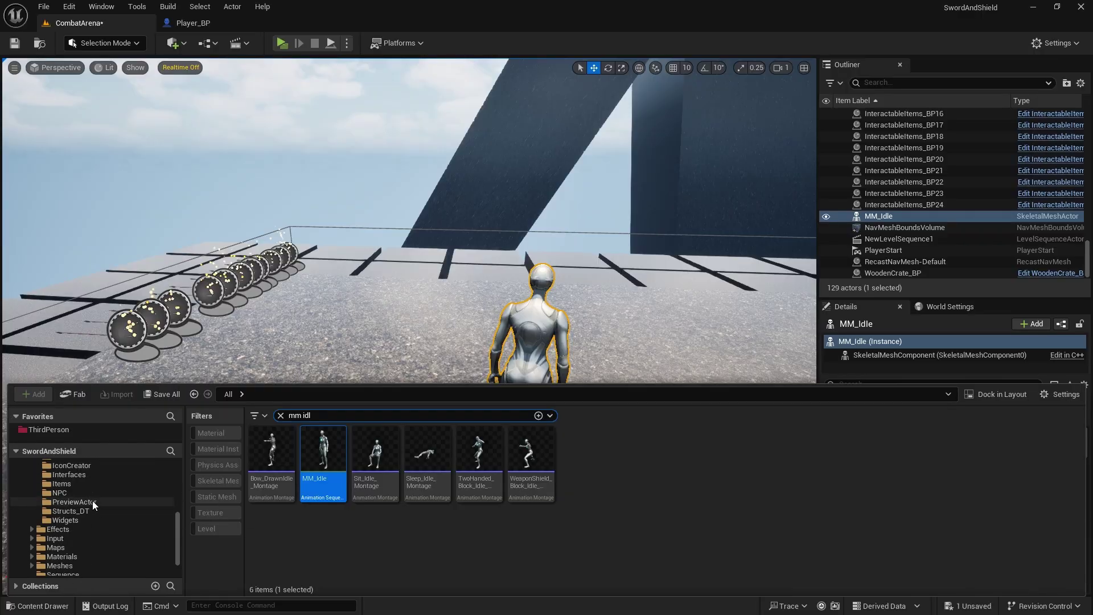
{"action": "scroll", "coordinate": [80, 552], "scroll_direction": "down", "scroll_amount": 3}
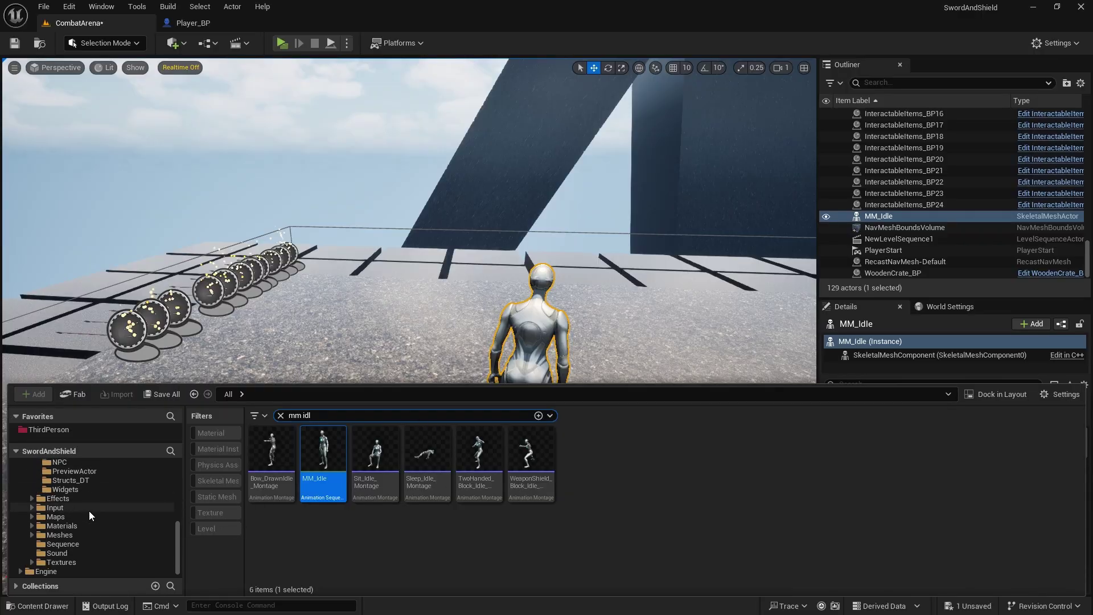
{"action": "left_click", "coordinate": [67, 535]}
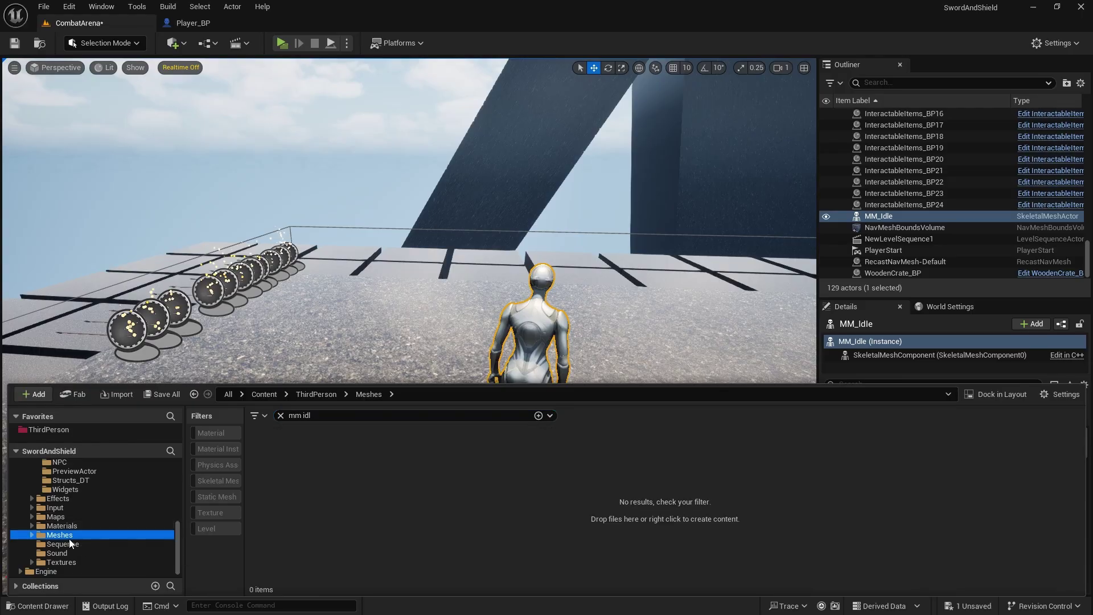
{"action": "left_click", "coordinate": [280, 415]}
{"action": "scroll", "coordinate": [767, 519], "scroll_direction": "down", "scroll_amount": 2}
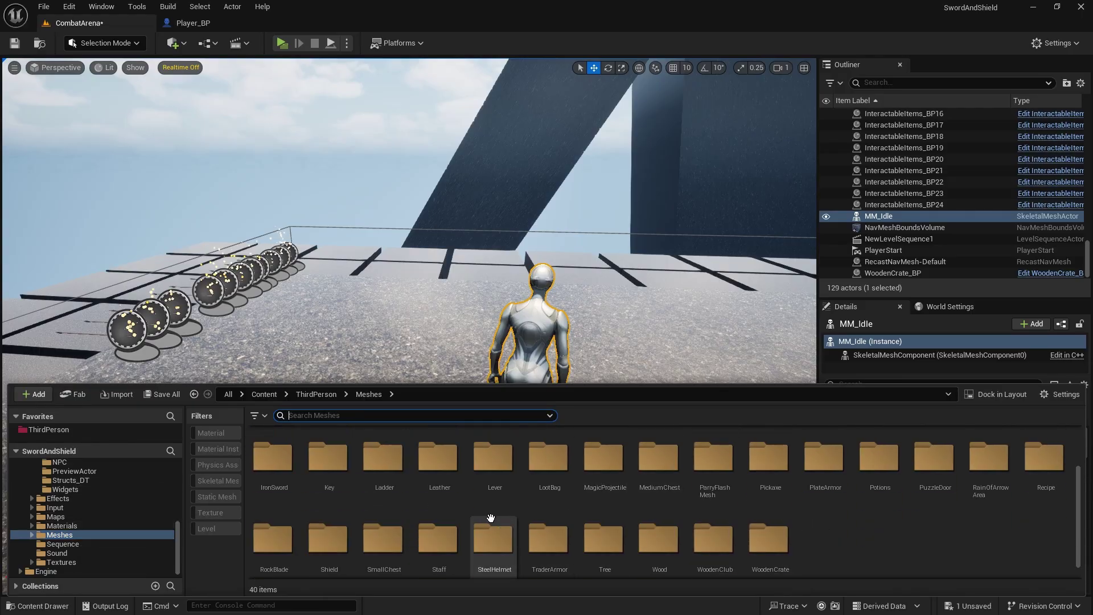
{"action": "scroll", "coordinate": [489, 518], "scroll_direction": "up", "scroll_amount": 2}
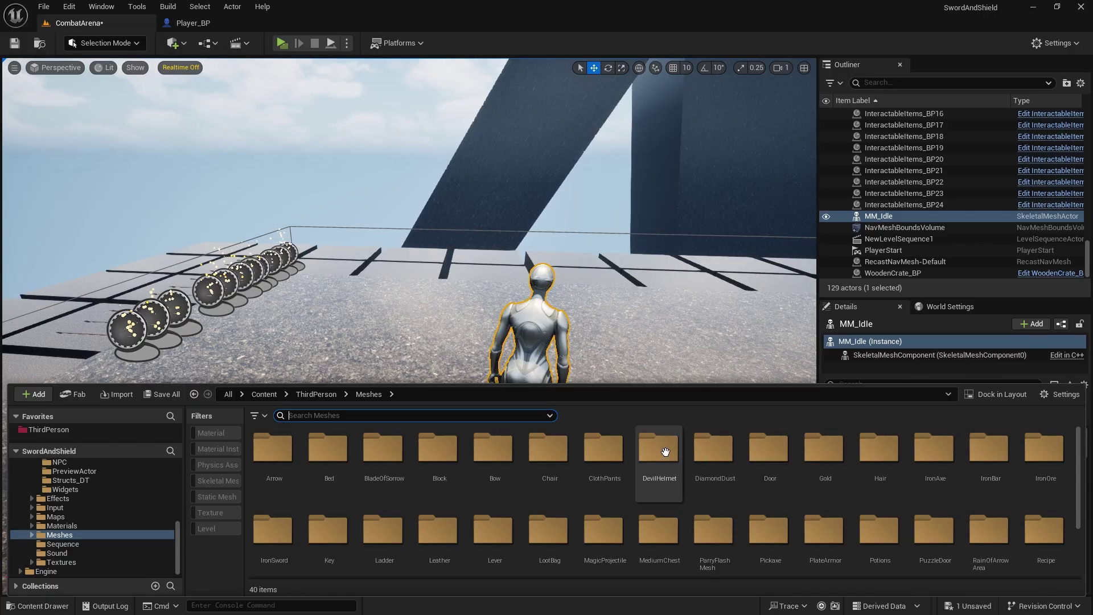
{"action": "scroll", "coordinate": [755, 470], "scroll_direction": "down", "scroll_amount": 2}
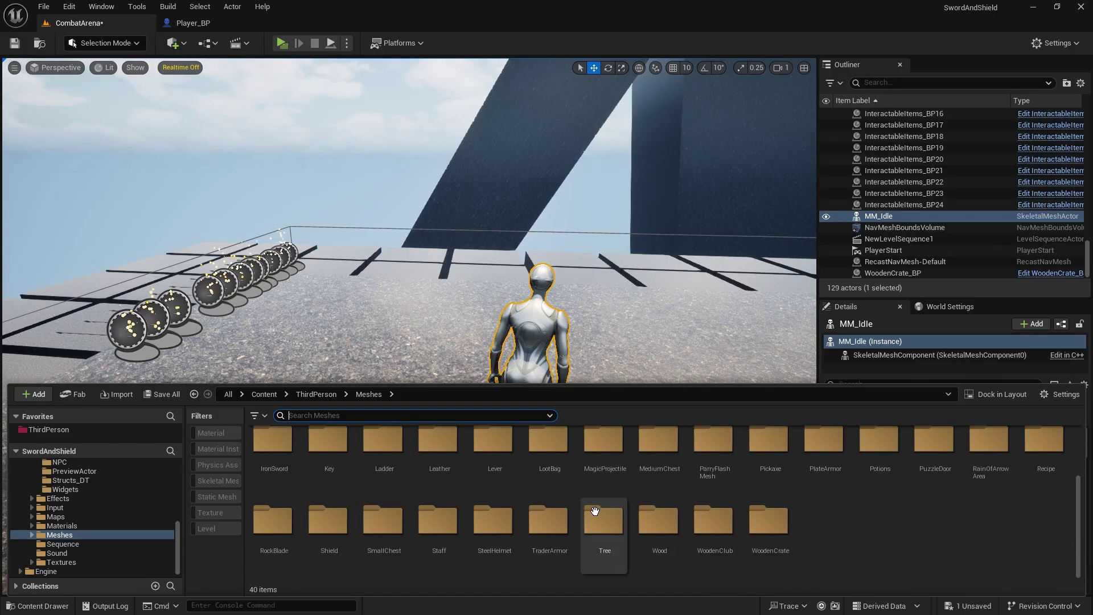
{"action": "double_click", "coordinate": [431, 520]}
{"action": "left_click_drag", "start_coordinate": [267, 454], "coordinate": [640, 325]}
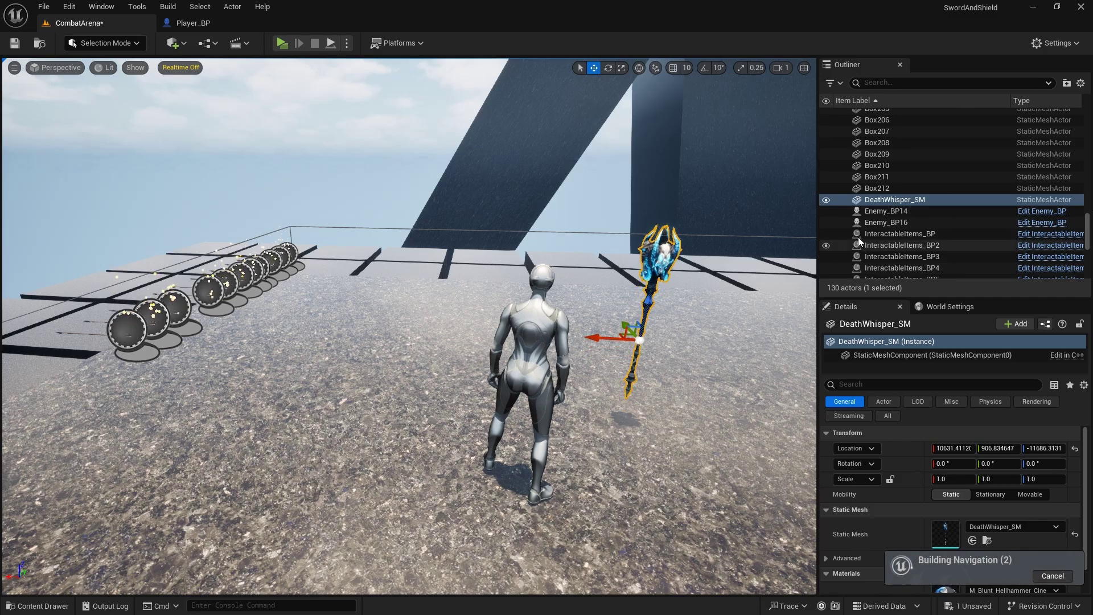
Set the mobility of the DeathWhisper_SM actor to Movable
{"action": "scroll", "coordinate": [931, 234], "scroll_direction": "down", "scroll_amount": 1}
{"action": "scroll", "coordinate": [931, 234], "scroll_direction": "down", "scroll_amount": 1}
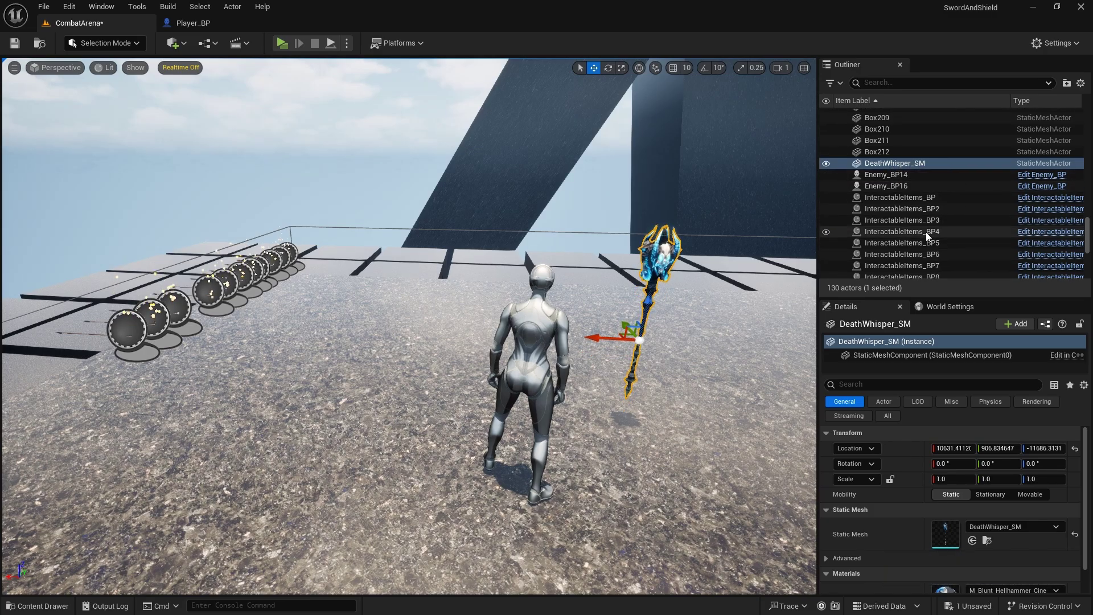
{"action": "left_click_drag", "start_coordinate": [884, 165], "coordinate": [883, 214]}
{"action": "scroll", "coordinate": [972, 201], "scroll_direction": "down", "scroll_amount": 8}
{"action": "scroll", "coordinate": [960, 199], "scroll_direction": "down", "scroll_amount": 5}
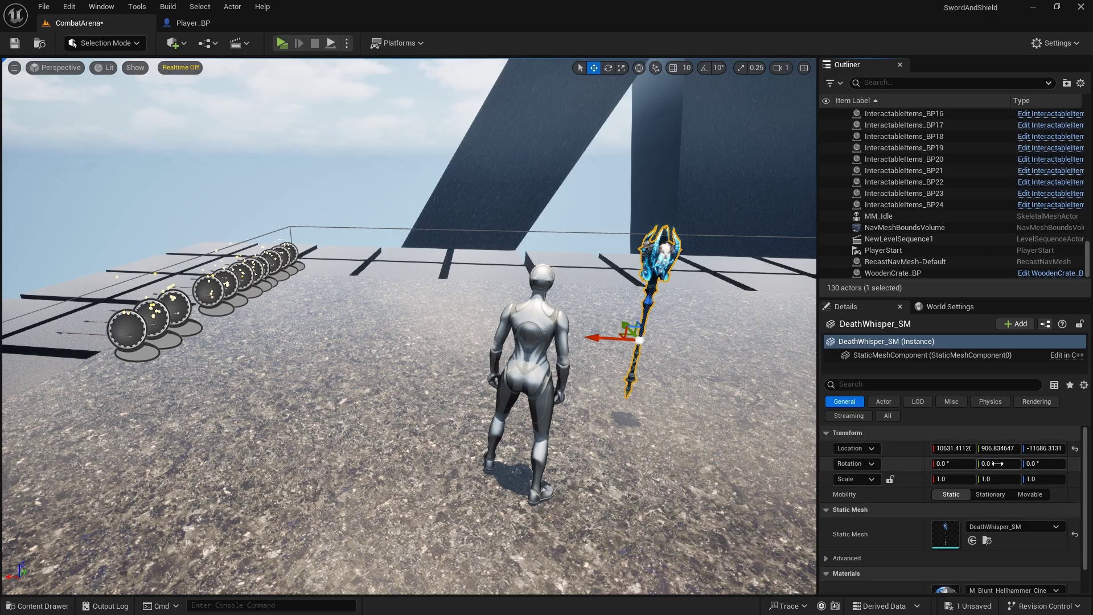
{"action": "left_click", "coordinate": [1021, 493]}
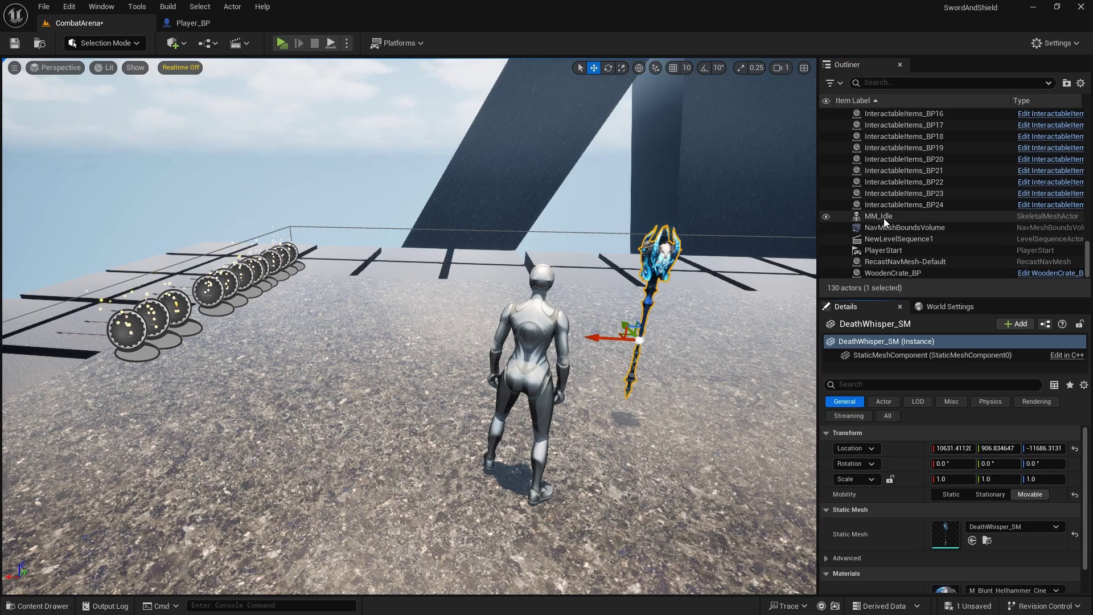
Attach DeathWhisper_SM to the MM_Idle actor at the Staff socket and reset its relative location and rotation to 0
{"action": "scroll", "coordinate": [917, 242], "scroll_direction": "up", "scroll_amount": 8}
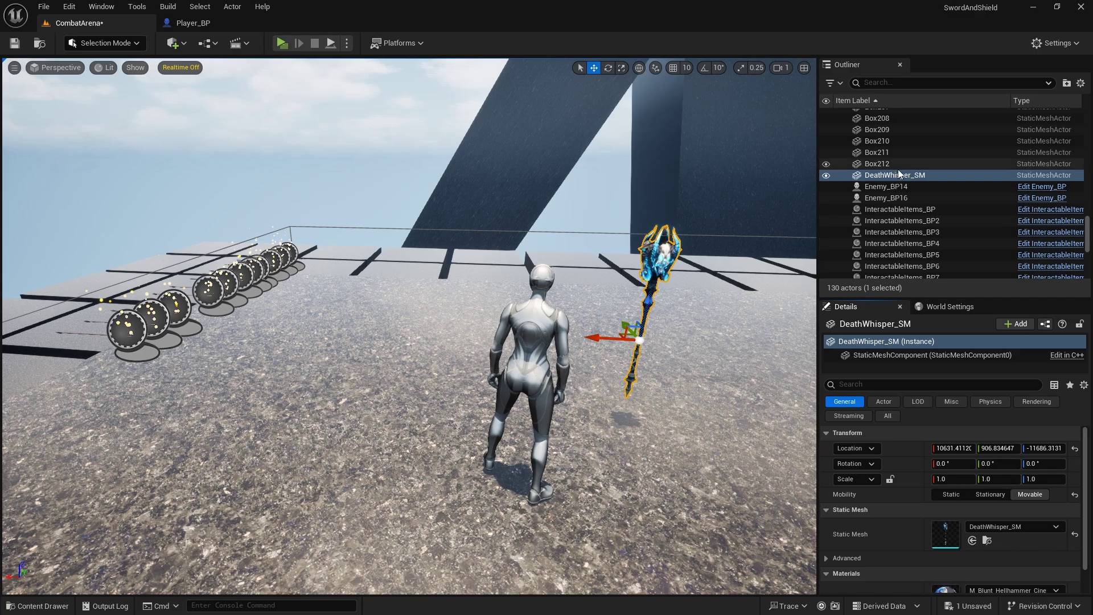
{"action": "scroll", "coordinate": [907, 238], "scroll_direction": "down", "scroll_amount": 5}
{"action": "scroll", "coordinate": [905, 238], "scroll_direction": "down", "scroll_amount": 5}
{"action": "left_click_drag", "start_coordinate": [906, 238], "coordinate": [874, 253]}
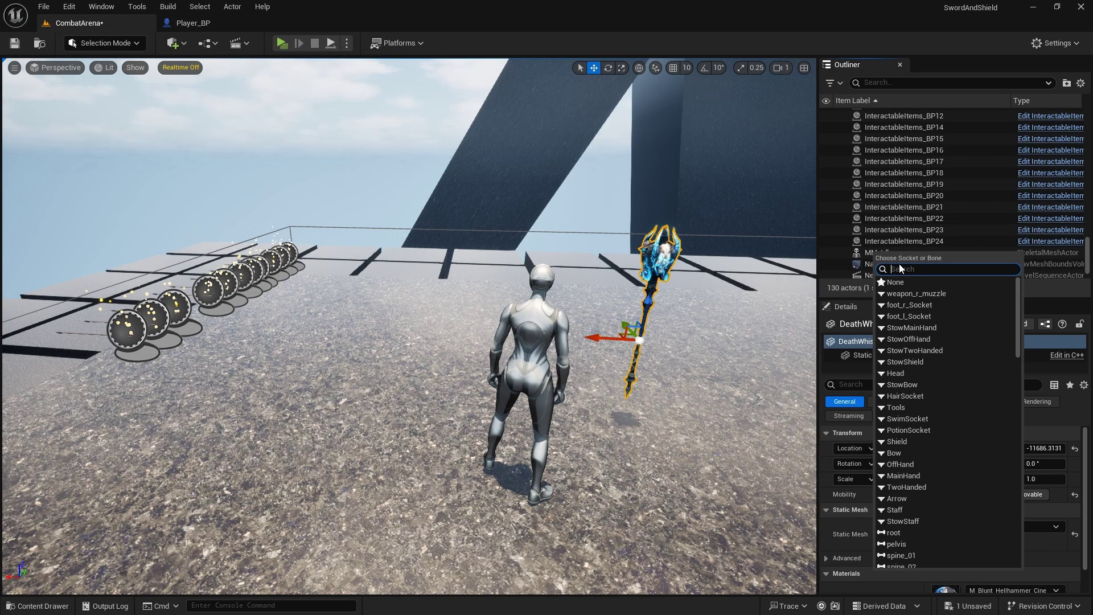
{"action": "type", "text": "sta"}
{"action": "left_click", "coordinate": [916, 283]}
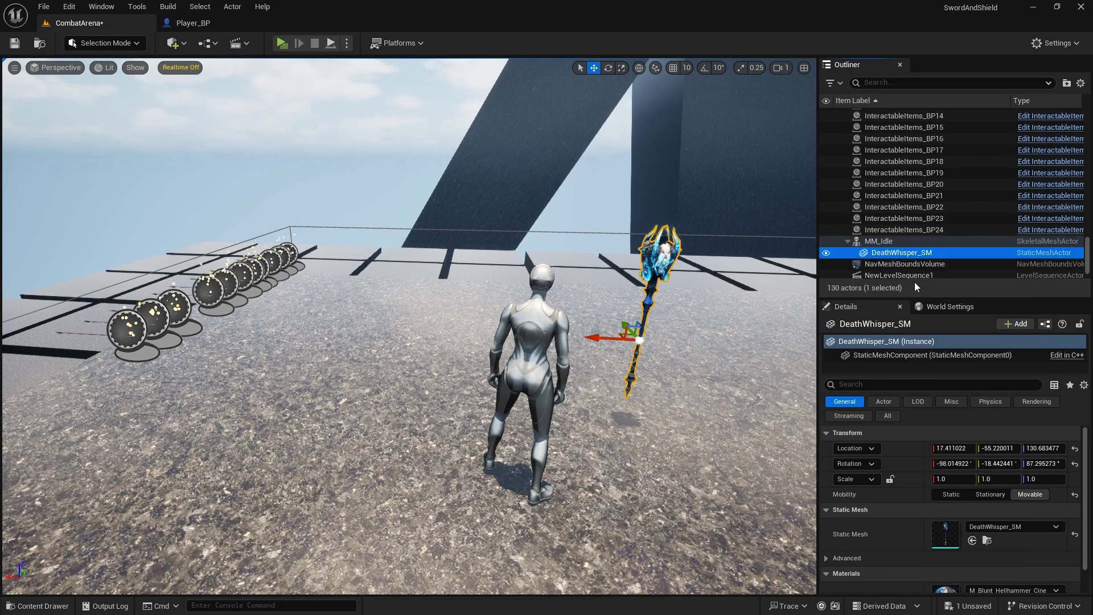
{"action": "left_click", "coordinate": [1075, 464]}
{"action": "left_click", "coordinate": [1075, 449]}
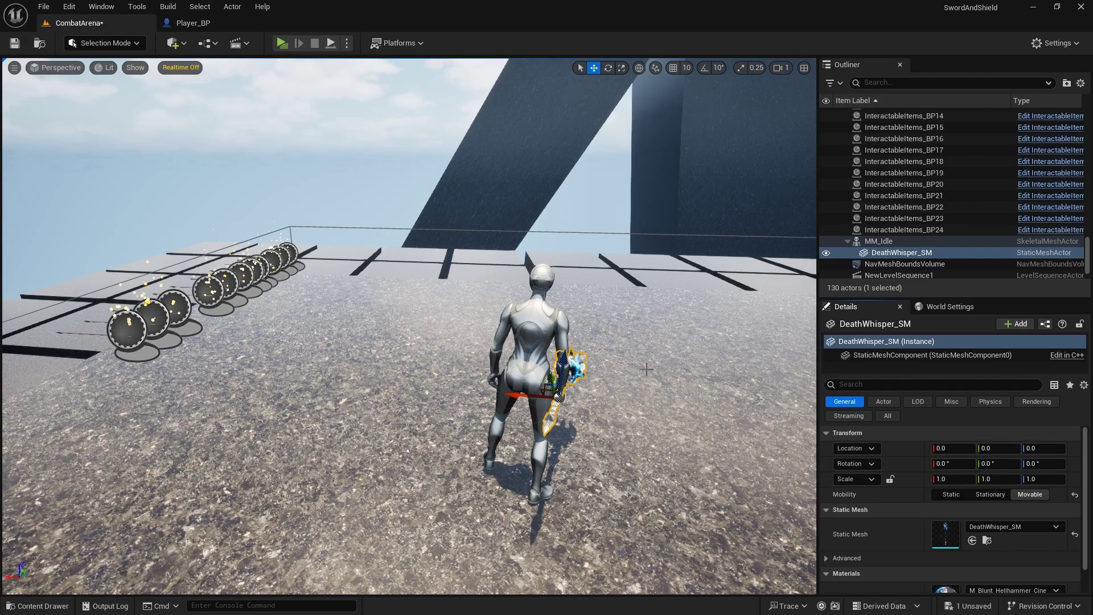
Open the existing NewLevelSequence1 cinematic and delete its old MM_Idle track
{"action": "mouse_move", "coordinate": [646, 369]}
{"action": "right_mouse_down"}
{"action": "mouse_move", "coordinate": [546, 364]}
{"action": "mouse_move", "coordinate": [655, 359]}
{"action": "mouse_move", "coordinate": [646, 347]}
{"action": "right_mouse_up"}
{"action": "left_click", "coordinate": [240, 44]}
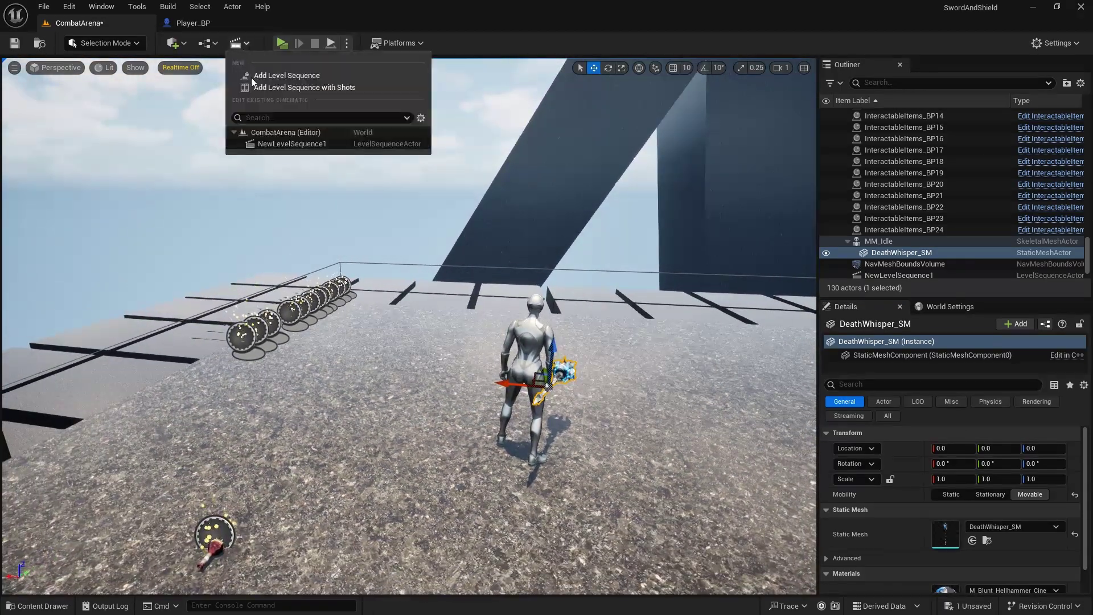
{"action": "left_click", "coordinate": [283, 145]}
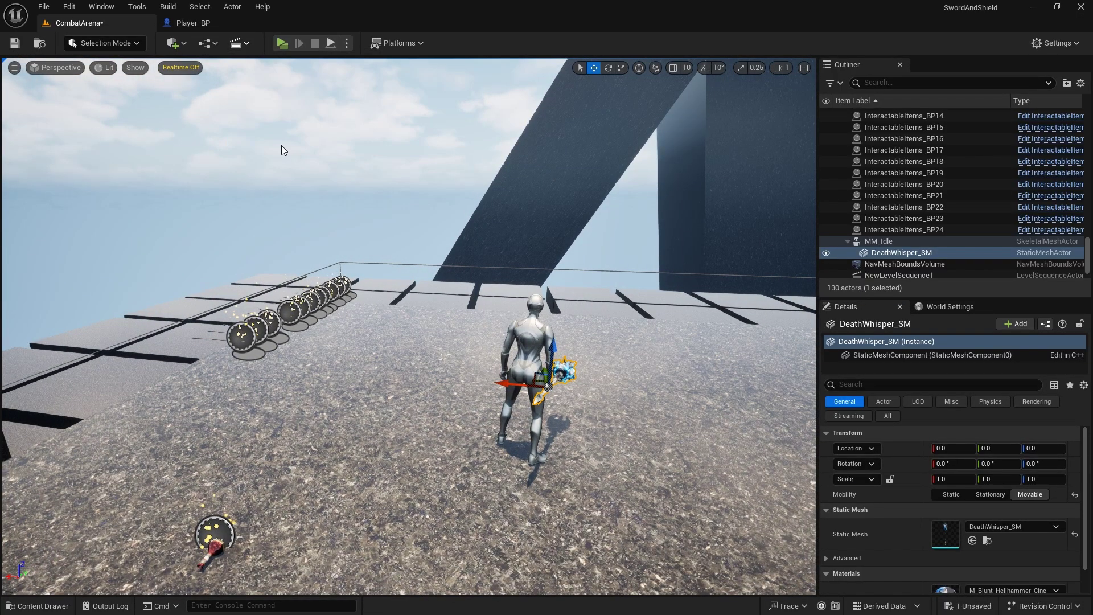
{"action": "left_click", "coordinate": [819, 144]}
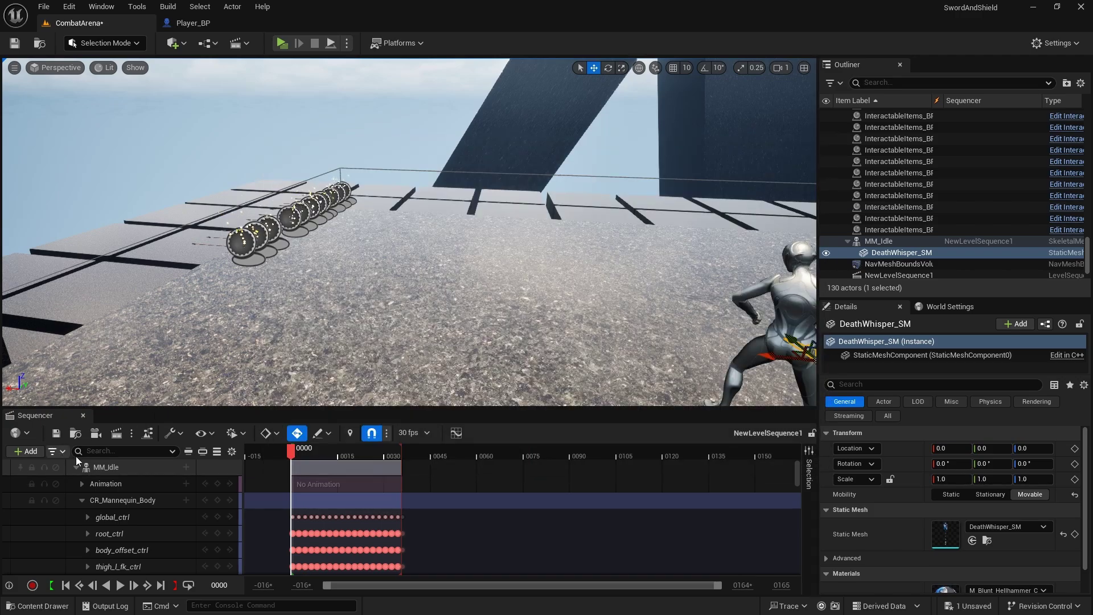
{"action": "left_click", "coordinate": [117, 467]}
{"action": "key", "text": "Delete"}
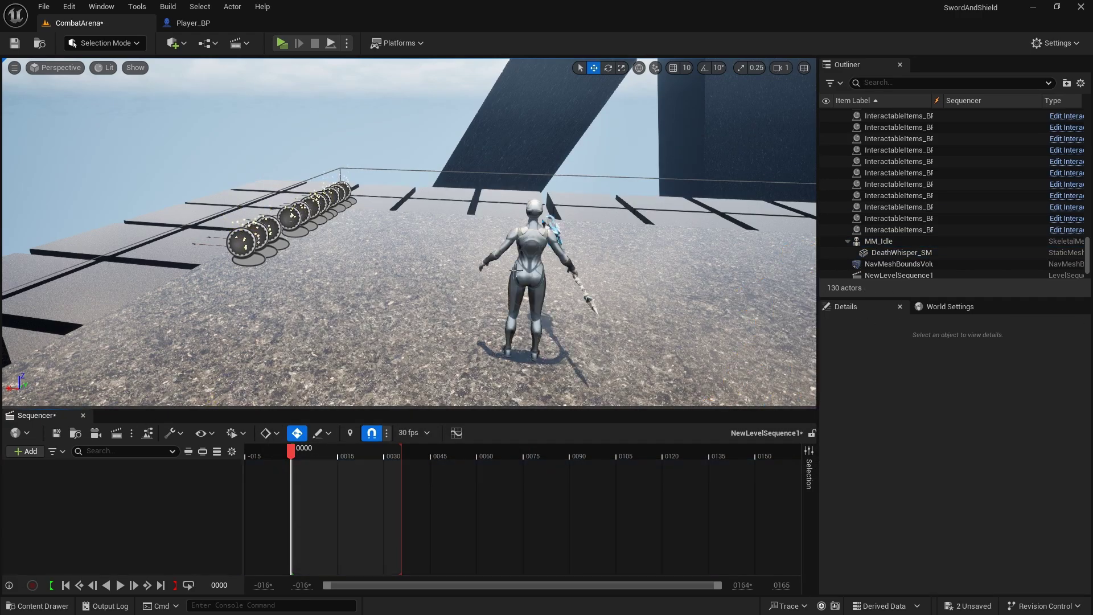
Add the MM_Idle actor to the level sequence and delete its CR_Mannequin_Body control rig track
{"action": "left_click", "coordinate": [526, 267]}
{"action": "left_click", "coordinate": [26, 450]}
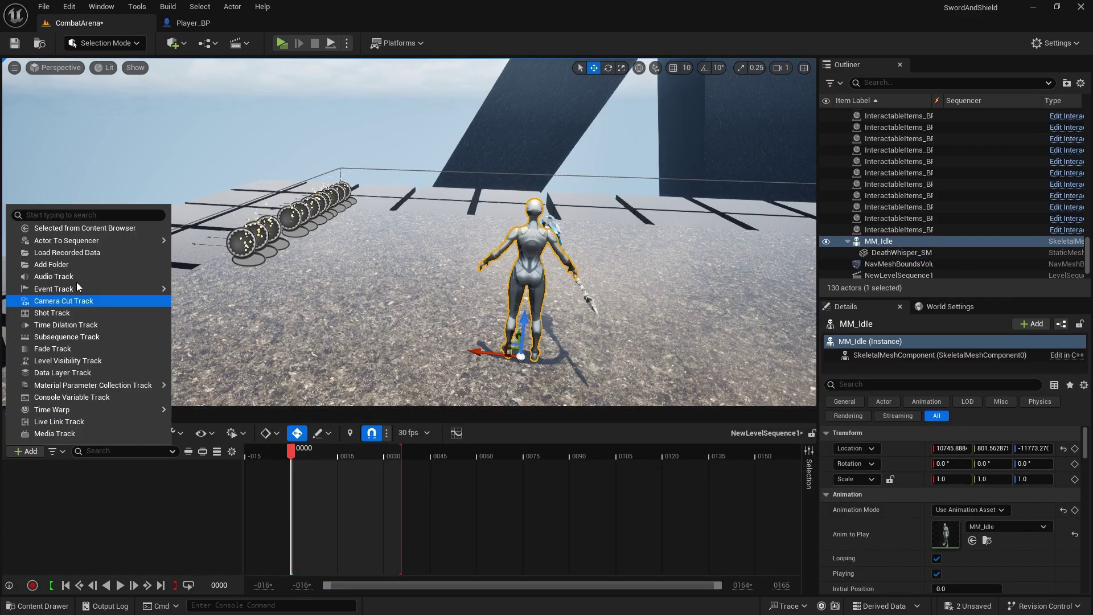
{"action": "mouse_move", "coordinate": [96, 243]}
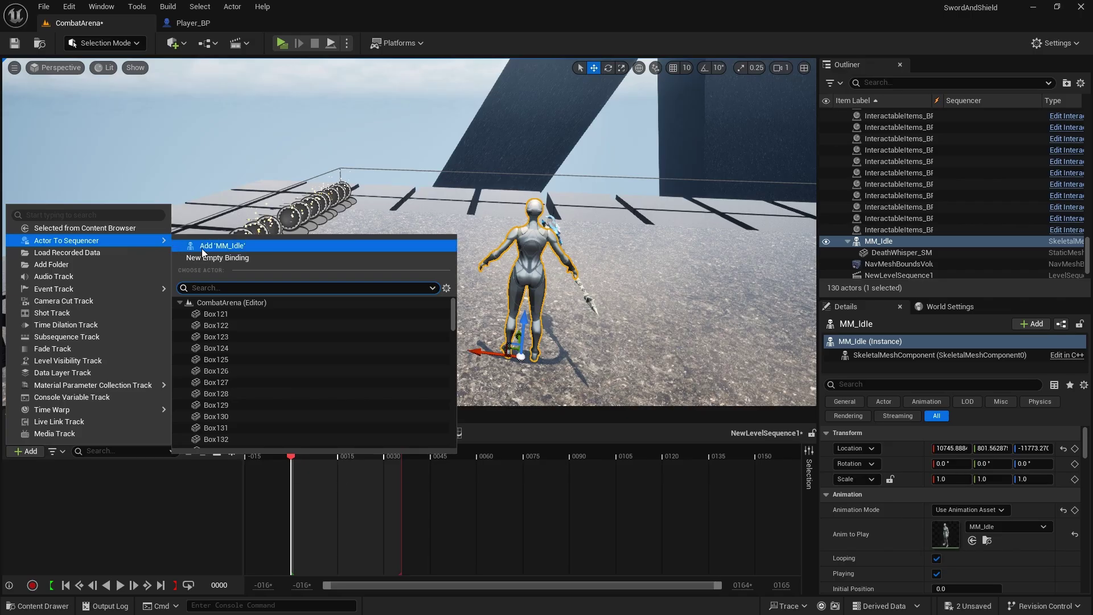
{"action": "left_click", "coordinate": [203, 248]}
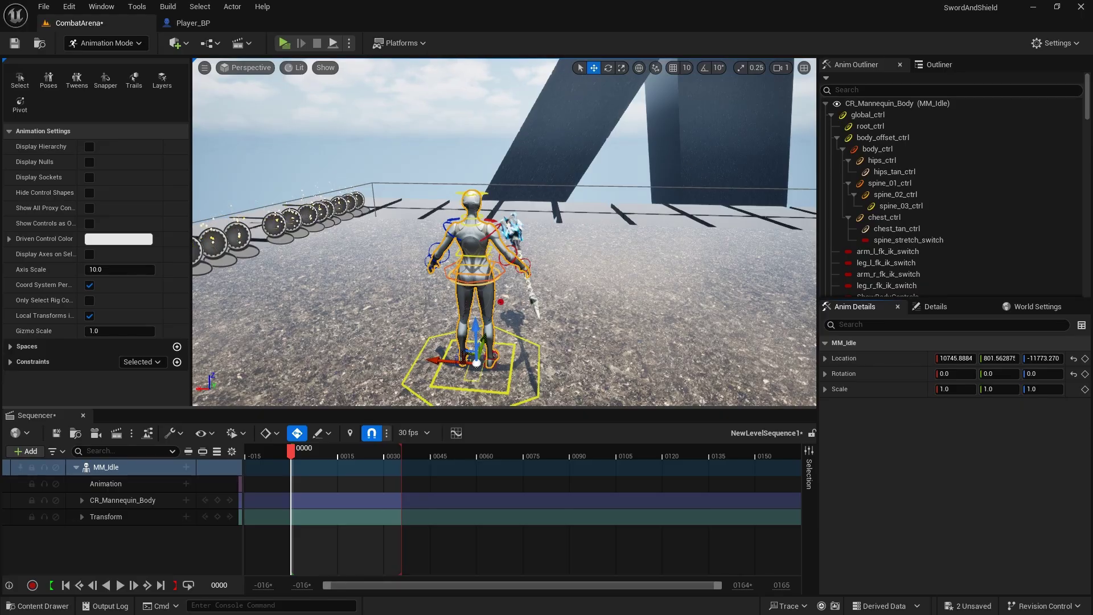
{"action": "left_click", "coordinate": [152, 495]}
{"action": "key", "text": "Delete"}
Add the Staff_Idle animation to the Animation track of MM_Idle
{"action": "left_click", "coordinate": [172, 484]}
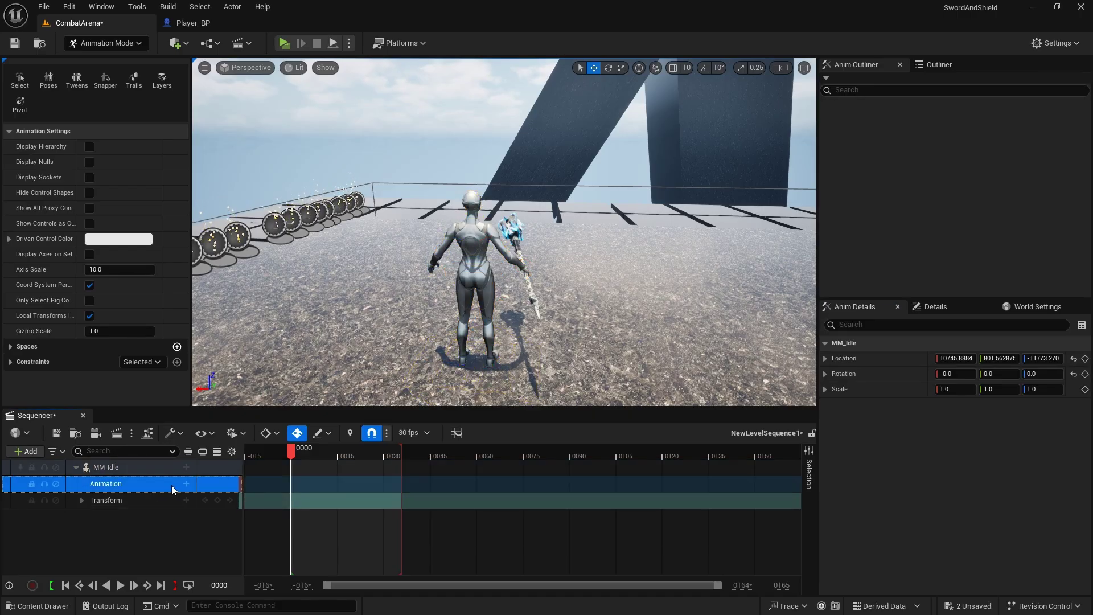
{"action": "left_click", "coordinate": [186, 483]}
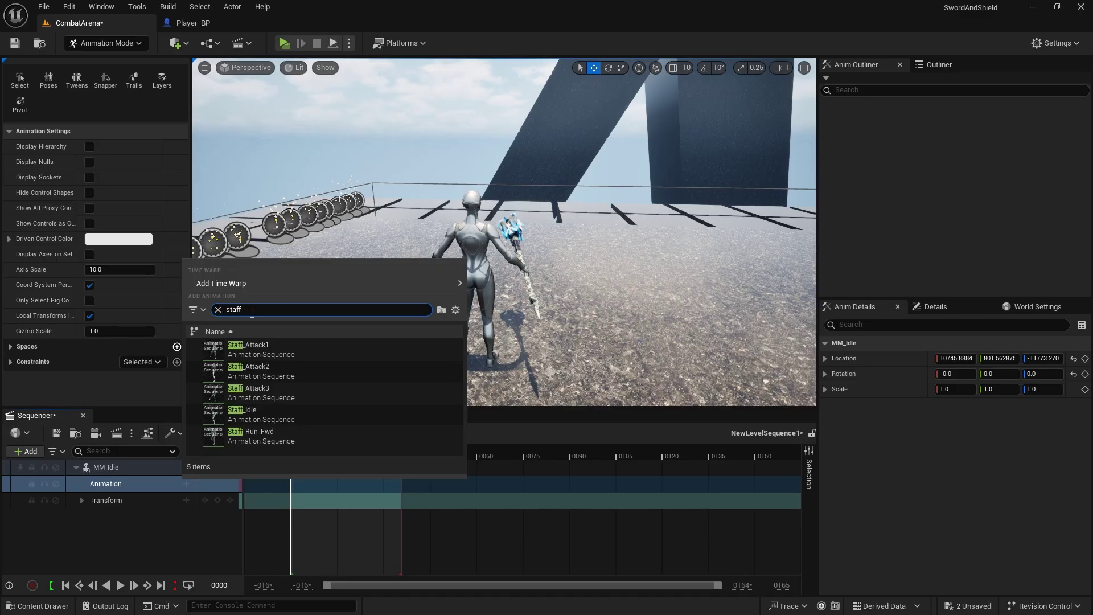
{"action": "type", "text": "staff"}
{"action": "left_click", "coordinate": [317, 419]}
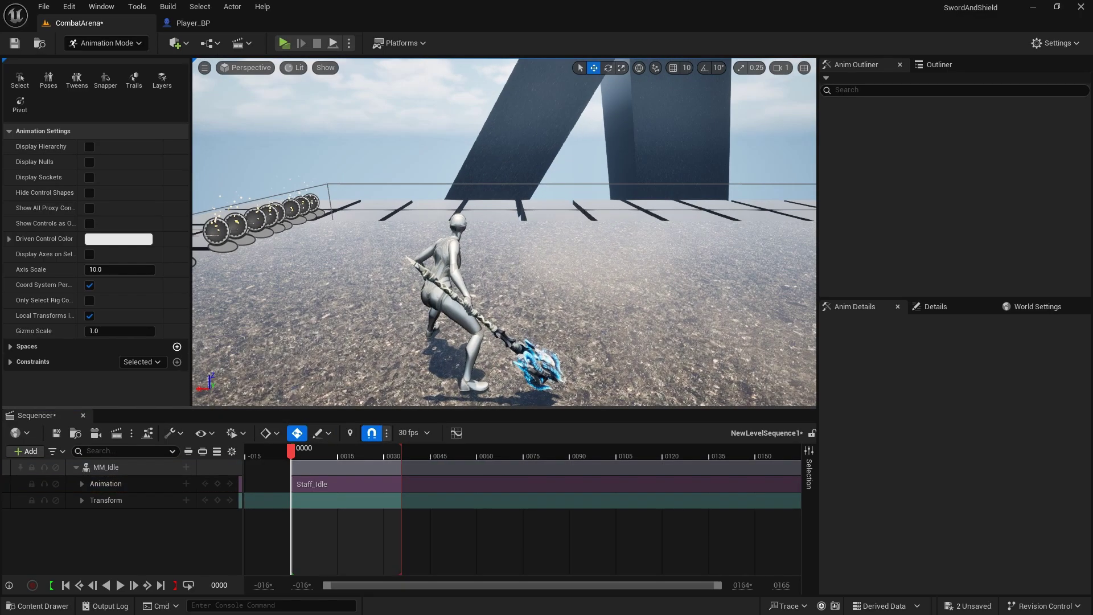
Bake the MM_Idle animation to the CR_Mannequin_Body control rig with the default baking options
{"action": "mouse_move", "coordinate": [504, 233]}
{"action": "right_mouse_down"}
{"action": "mouse_move", "coordinate": [493, 229]}
{"action": "mouse_move", "coordinate": [517, 229]}
{"action": "right_mouse_up"}
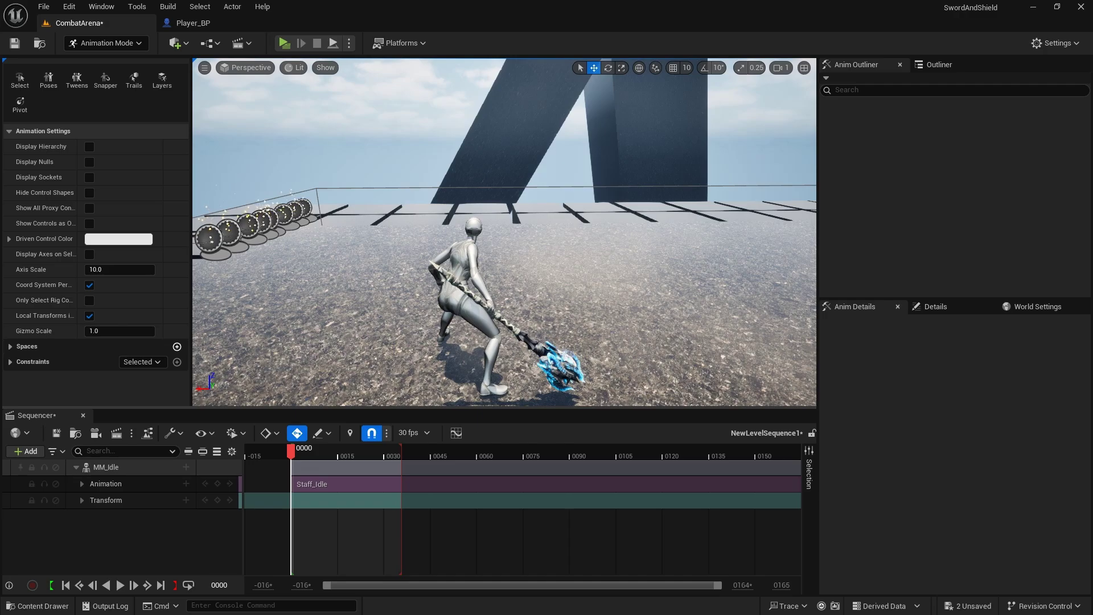
{"action": "right_click_drag", "start_coordinate": [484, 270], "coordinate": [483, 271]}
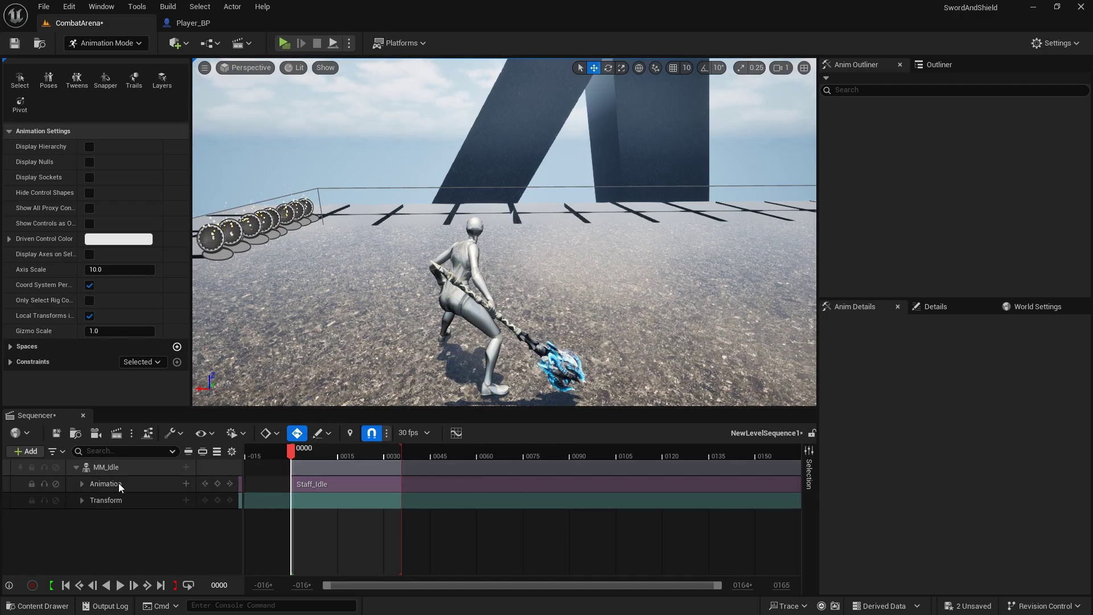
{"action": "right_click", "coordinate": [108, 467]}
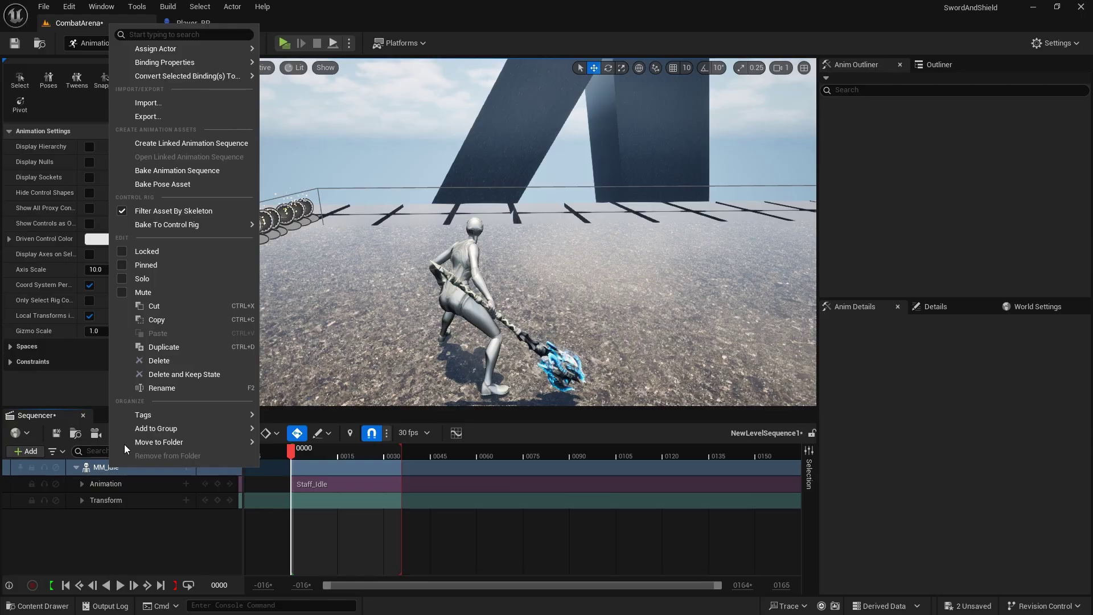
{"action": "mouse_move", "coordinate": [237, 224]}
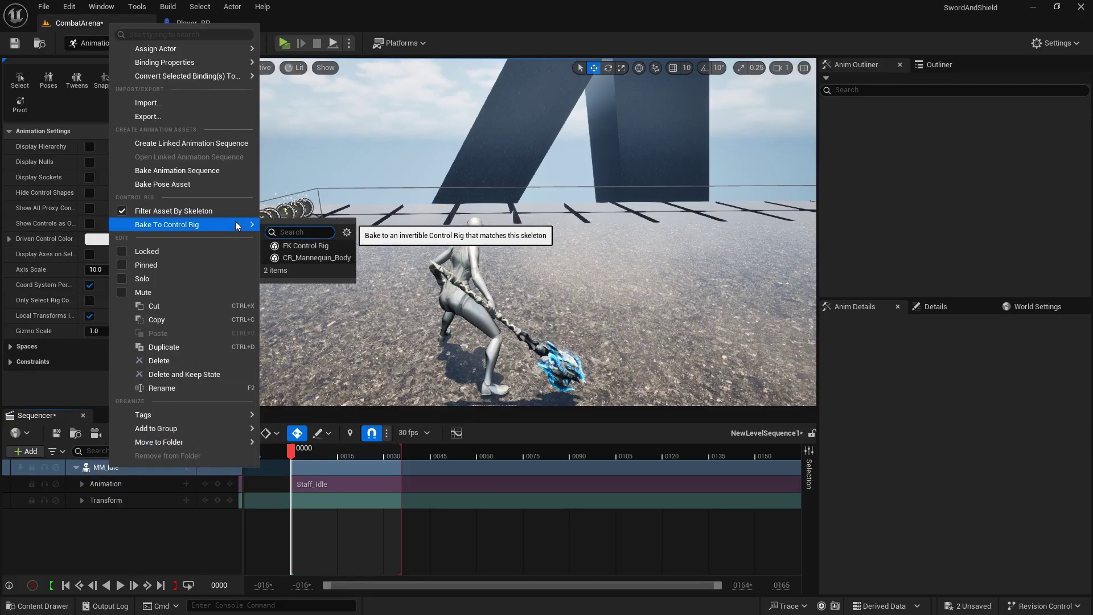
{"action": "left_click", "coordinate": [298, 259]}
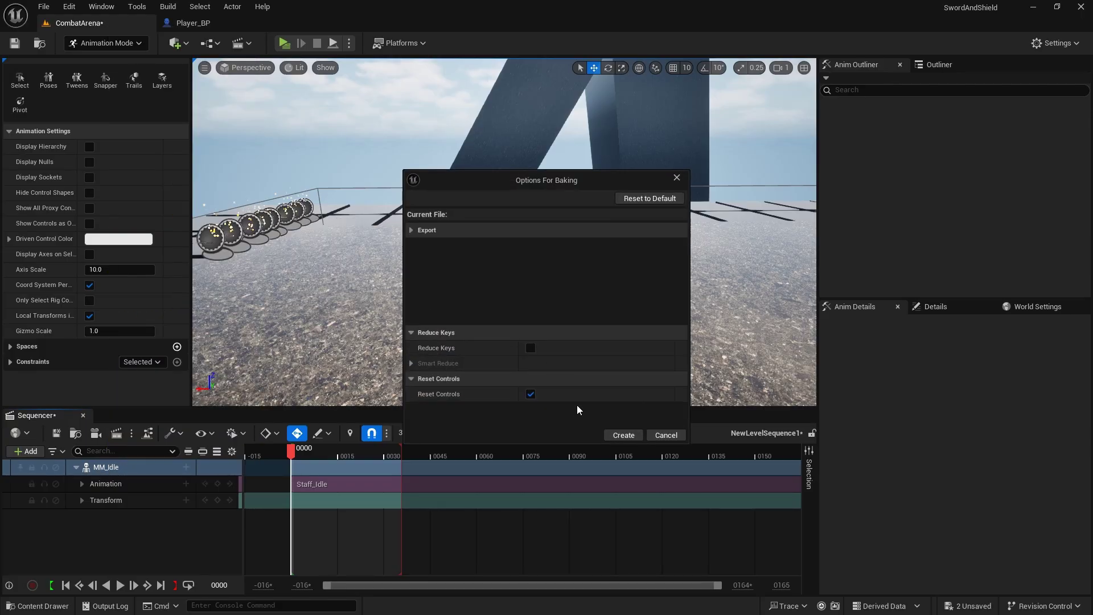
{"action": "left_click", "coordinate": [623, 435]}
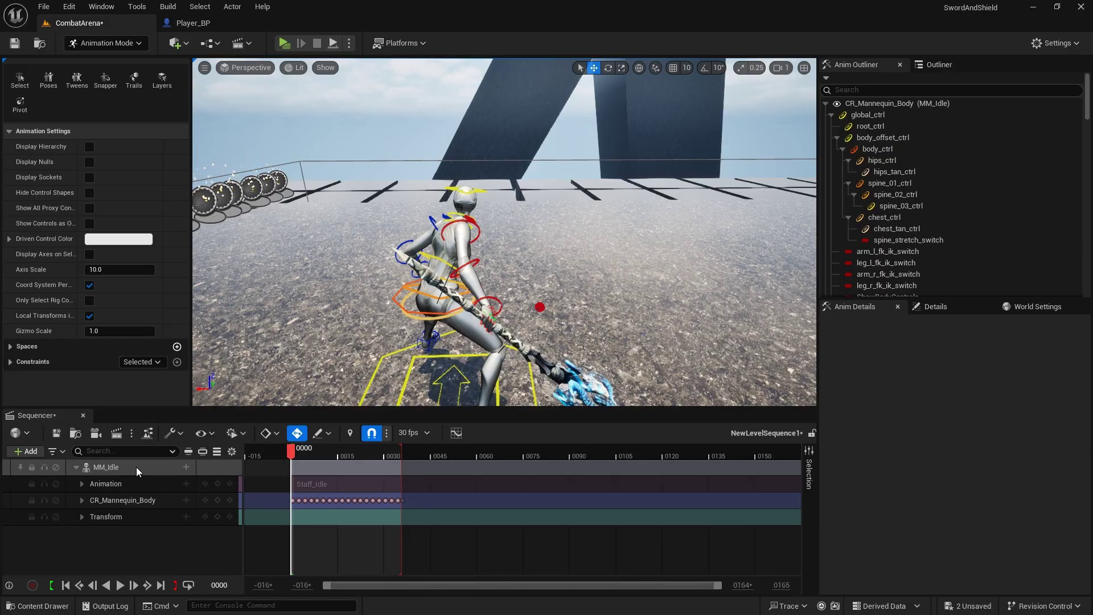
Enable arm_r_fk_ik_switch on global_ctrl and raise hand_r_ik_ctrl to a location of about -16.3, 1.3, 42.0
{"action": "left_click", "coordinate": [868, 115]}
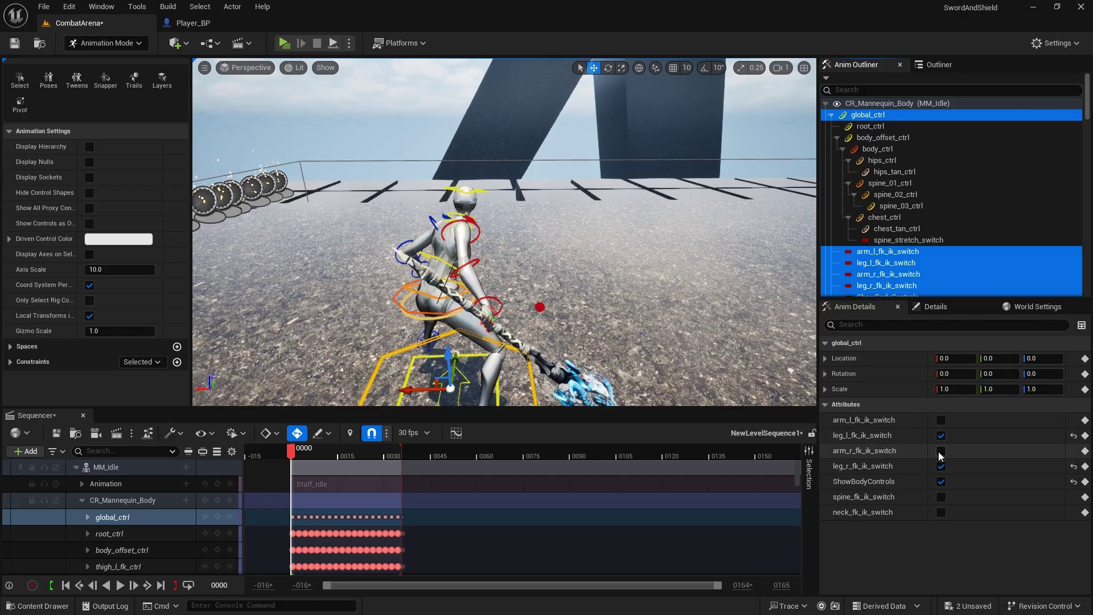
{"action": "left_click", "coordinate": [941, 452]}
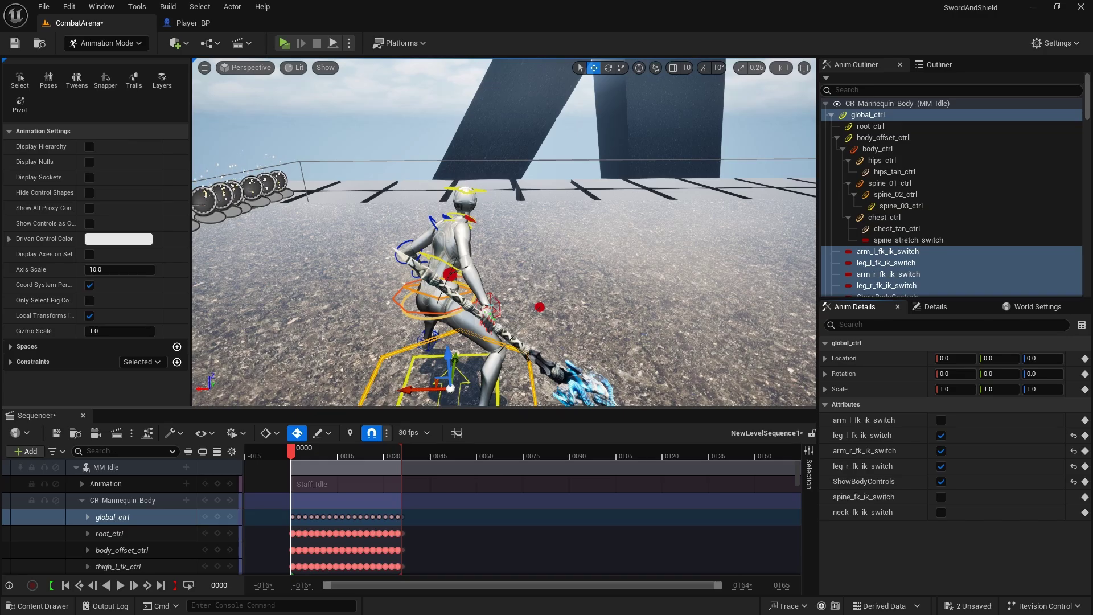
{"action": "left_click", "coordinate": [488, 303]}
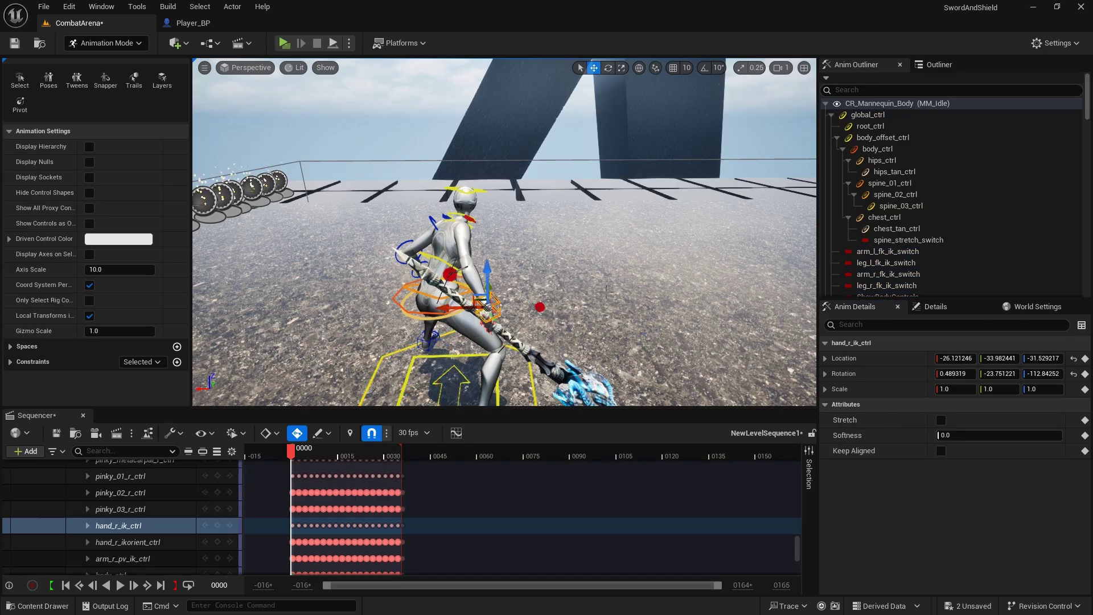
{"action": "right_click_drag", "start_coordinate": [488, 303], "coordinate": [506, 305]}
{"action": "key", "text": "s"}
{"action": "left_click_drag", "start_coordinate": [525, 324], "coordinate": [472, 259]}
{"action": "key", "text": "s"}
{"action": "right_click_drag", "start_coordinate": [448, 234], "coordinate": [448, 234]}
{"action": "mouse_move", "coordinate": [416, 234]}
{"action": "left_mouse_down"}
{"action": "mouse_move", "coordinate": [413, 175]}
{"action": "mouse_move", "coordinate": [414, 215]}
{"action": "left_mouse_up"}
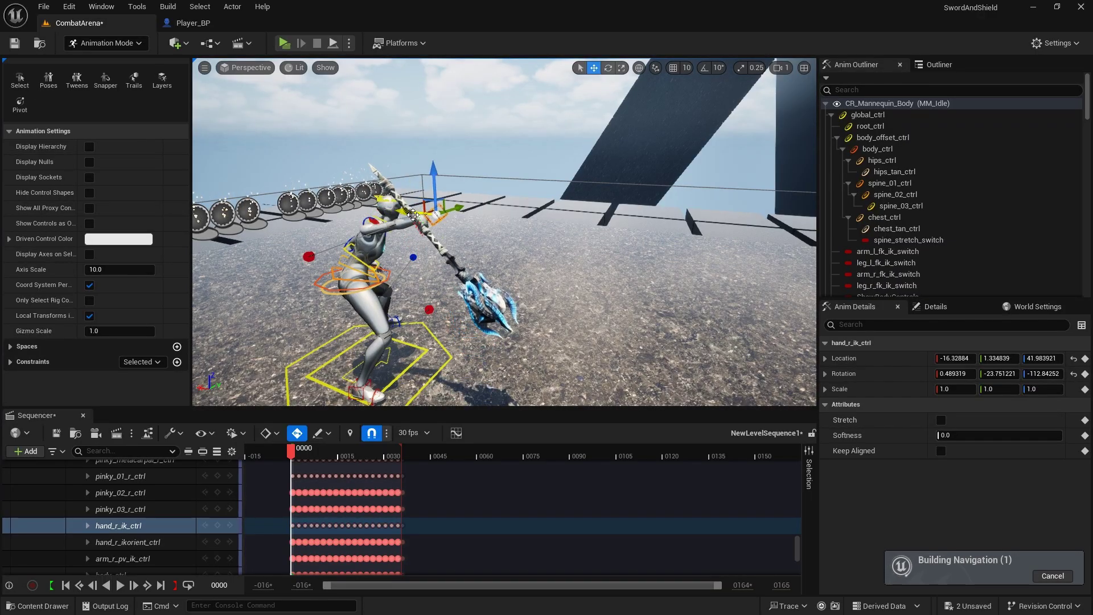
Rotate hand_r_ik_ctrl to about 29.7, 31.3, 37.7 so the staff slants across above the mannequin's head
{"action": "key", "text": "e"}
{"action": "left_click_drag", "start_coordinate": [471, 171], "coordinate": [422, 130]}
{"action": "right_click_drag", "start_coordinate": [424, 131], "coordinate": [503, 128]}
{"action": "left_click_drag", "start_coordinate": [608, 275], "coordinate": [648, 281]}
{"action": "scroll", "coordinate": [627, 279], "scroll_direction": "down", "scroll_amount": 5}
Reposition hand_r_ik_ctrl in front of the head to a location of about -37.6, -7.3, 20.3
{"action": "mouse_move", "coordinate": [530, 214]}
{"action": "right_mouse_down"}
{"action": "mouse_move", "coordinate": [531, 229]}
{"action": "mouse_move", "coordinate": [527, 213]}
{"action": "right_mouse_up"}
{"action": "mouse_move", "coordinate": [504, 215]}
{"action": "left_mouse_down"}
{"action": "mouse_move", "coordinate": [500, 227]}
{"action": "mouse_move", "coordinate": [517, 218]}
{"action": "left_mouse_up"}
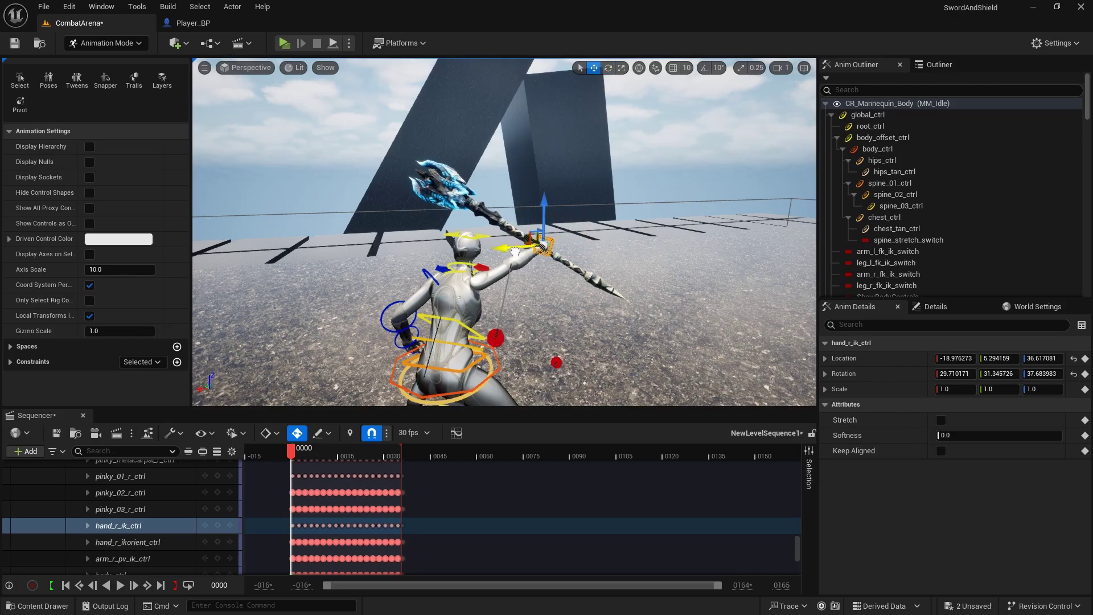
{"action": "left_click_drag", "start_coordinate": [514, 249], "coordinate": [497, 249]}
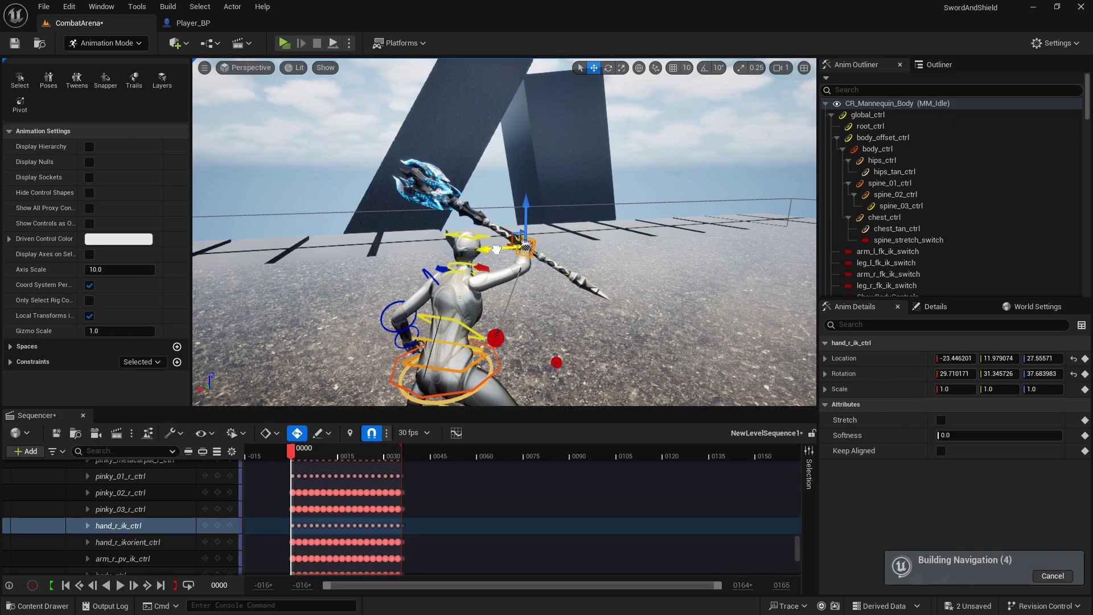
{"action": "right_click_drag", "start_coordinate": [496, 249], "coordinate": [481, 228]}
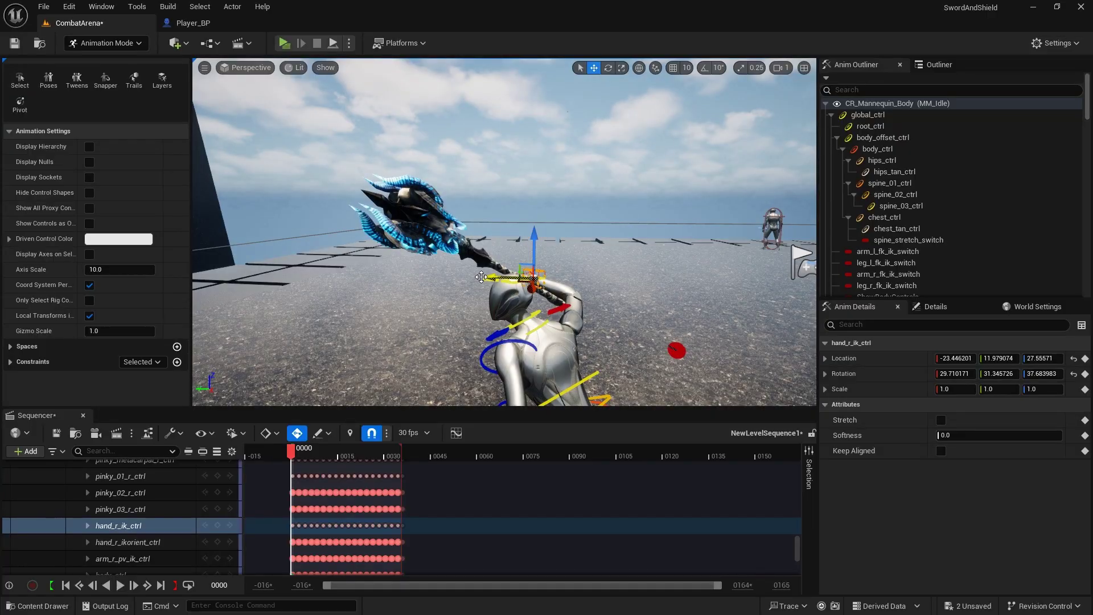
{"action": "left_click_drag", "start_coordinate": [492, 277], "coordinate": [523, 277]}
{"action": "right_click_drag", "start_coordinate": [643, 260], "coordinate": [509, 284]}
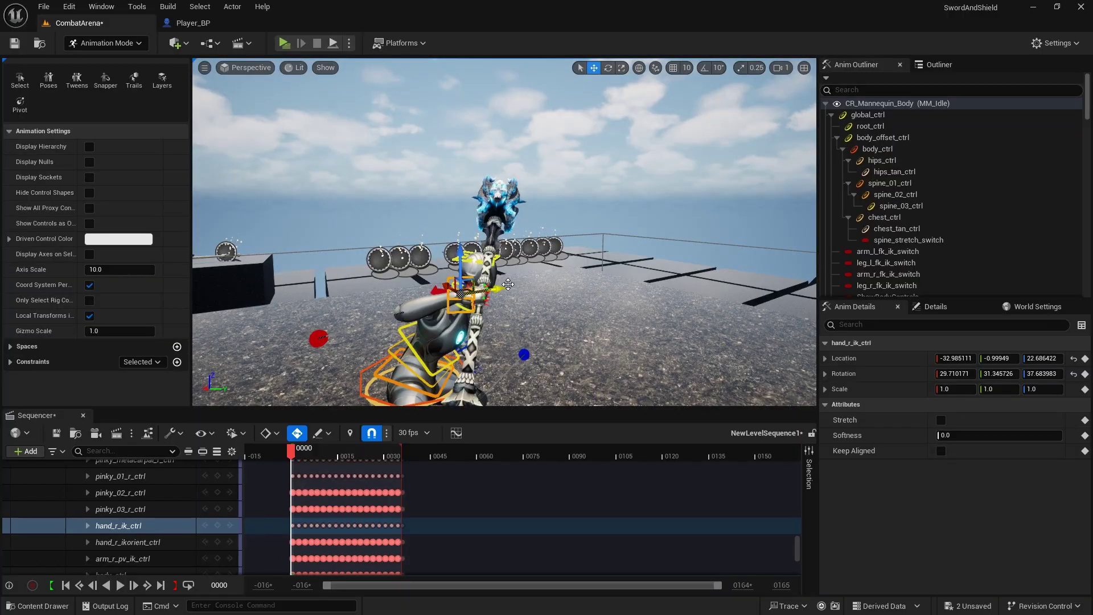
{"action": "left_click_drag", "start_coordinate": [499, 289], "coordinate": [487, 289]}
{"action": "right_click_drag", "start_coordinate": [487, 290], "coordinate": [597, 295]}
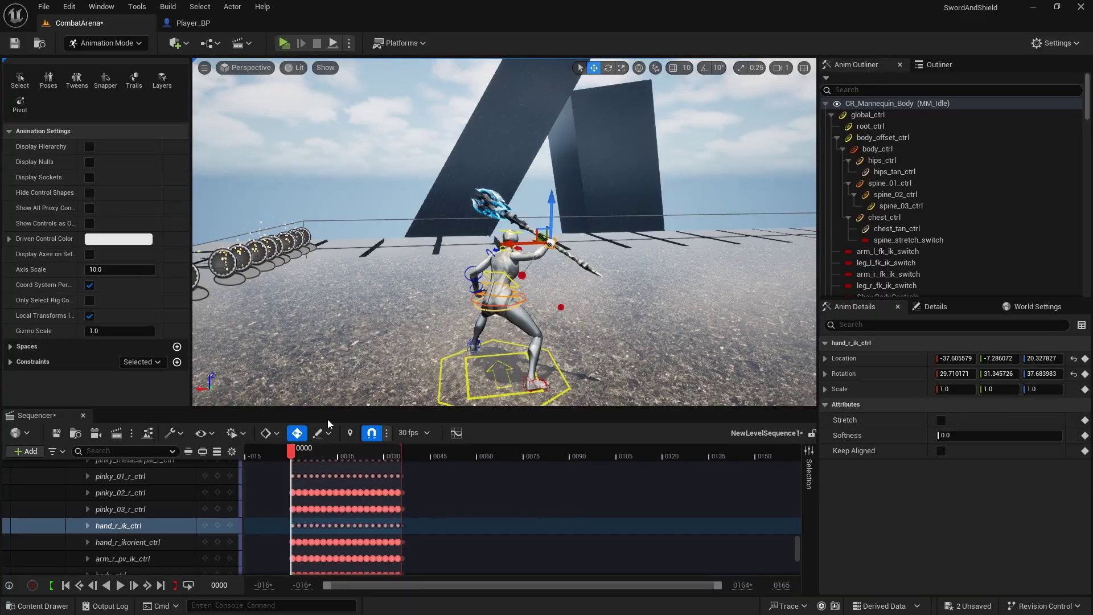
Shorten the level sequence's playback range so it ends at about frame 15
{"action": "left_click_drag", "start_coordinate": [363, 450], "coordinate": [306, 446]}
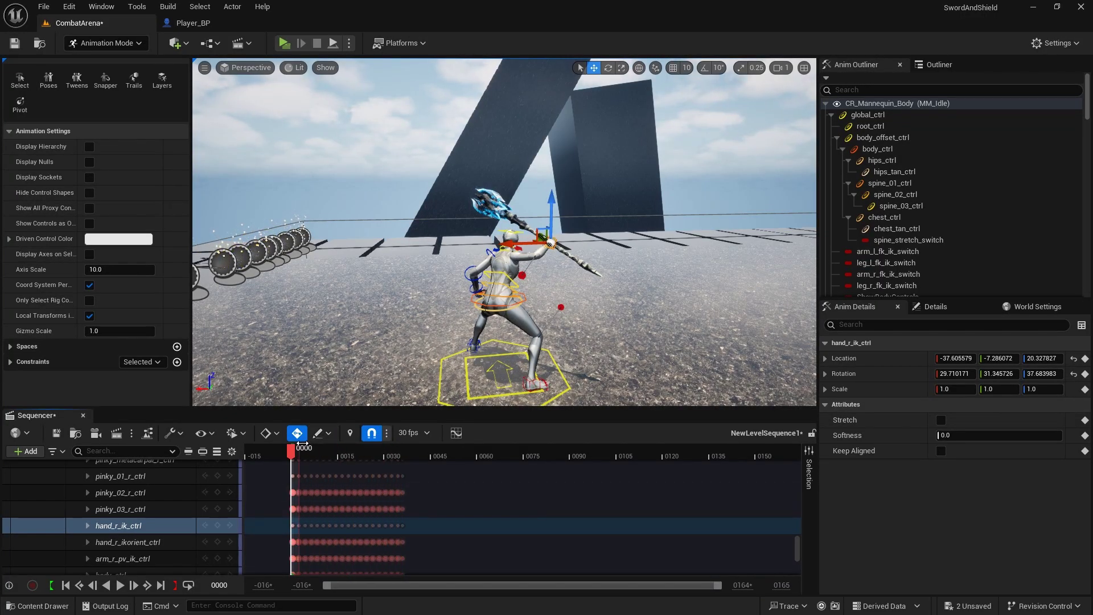
{"action": "left_click_drag", "start_coordinate": [301, 446], "coordinate": [351, 446]}
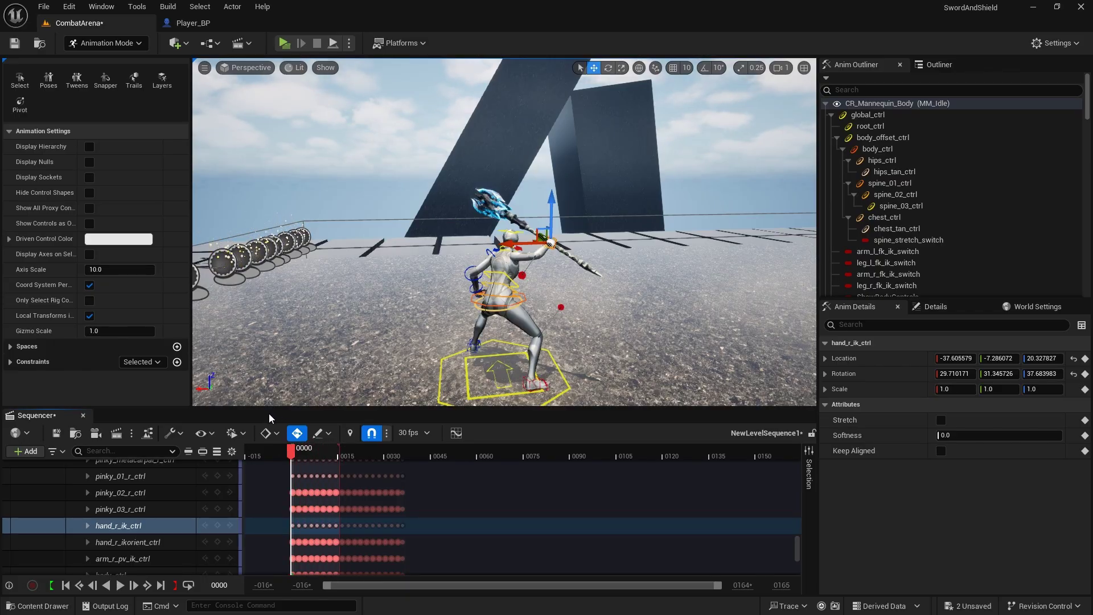
Start baking MM_Idle to an animation sequence and choose the ThirdPerson/Animation/Staff folder as its destination
{"action": "scroll", "coordinate": [214, 479], "scroll_direction": "up", "scroll_amount": 5}
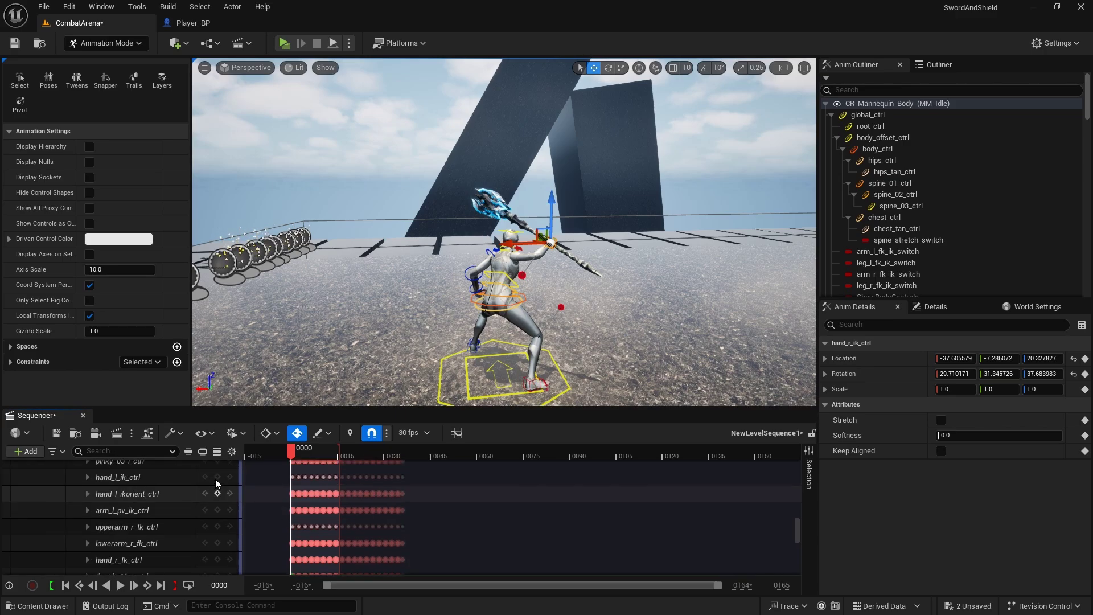
{"action": "scroll", "coordinate": [215, 479], "scroll_direction": "up", "scroll_amount": 3}
{"action": "scroll", "coordinate": [455, 513], "scroll_direction": "up", "scroll_amount": 3}
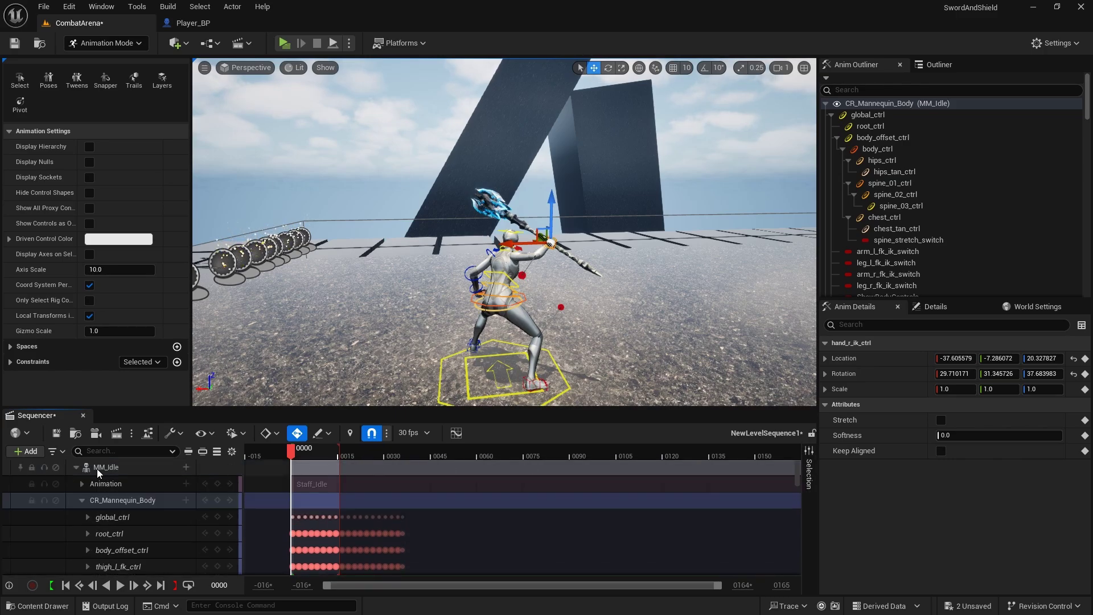
{"action": "right_click", "coordinate": [118, 469]}
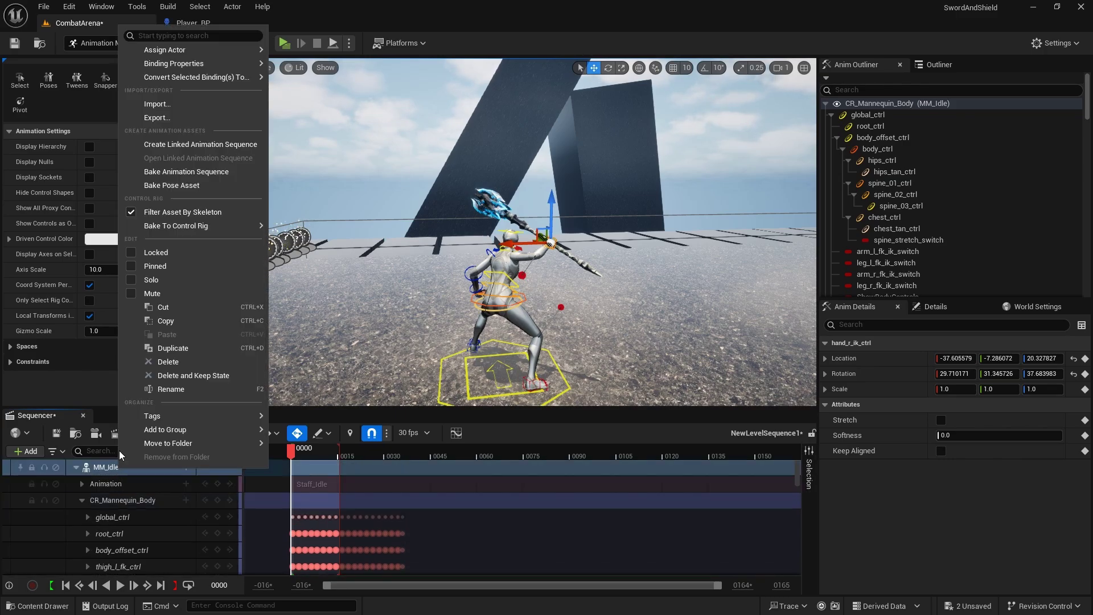
{"action": "left_click", "coordinate": [193, 172]}
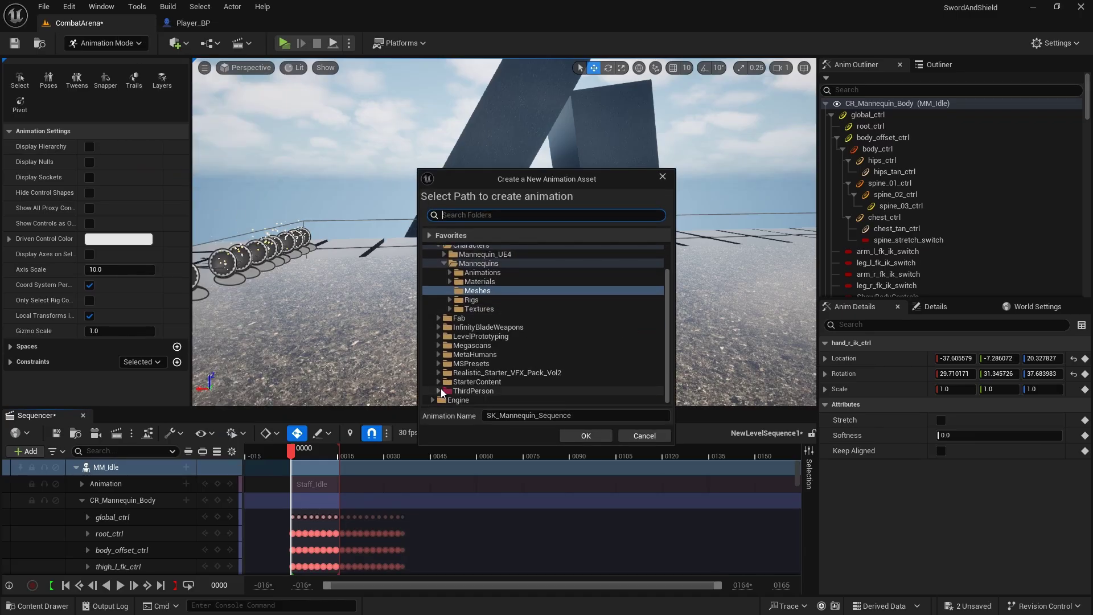
{"action": "left_click", "coordinate": [440, 391]}
{"action": "scroll", "coordinate": [439, 378], "scroll_direction": "down", "scroll_amount": 3}
{"action": "left_click", "coordinate": [444, 308]}
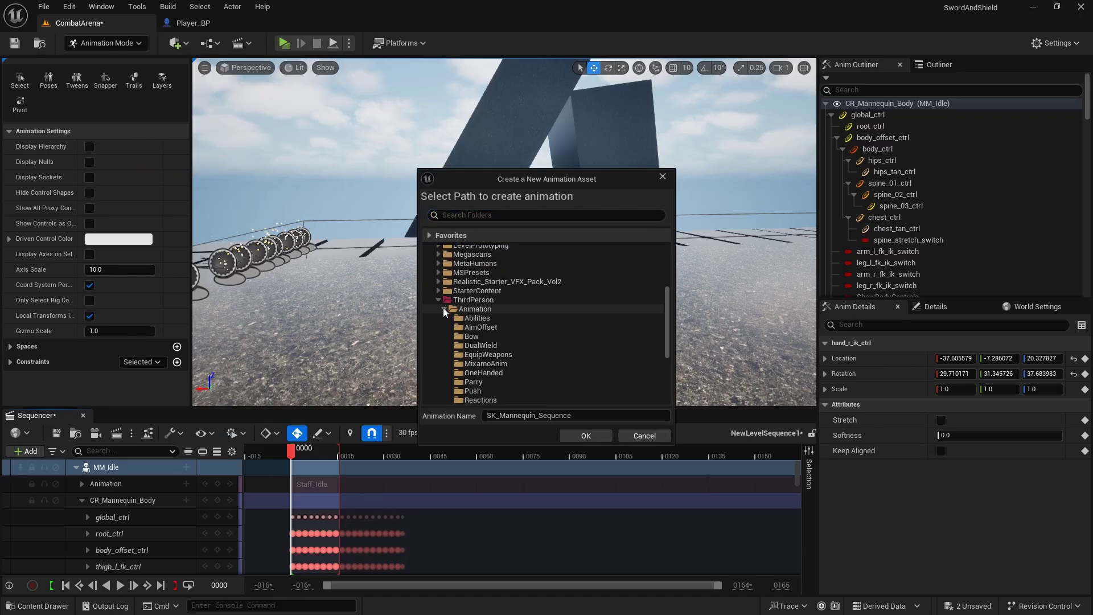
{"action": "scroll", "coordinate": [444, 312], "scroll_direction": "down", "scroll_amount": 3}
{"action": "left_click", "coordinate": [472, 345]}
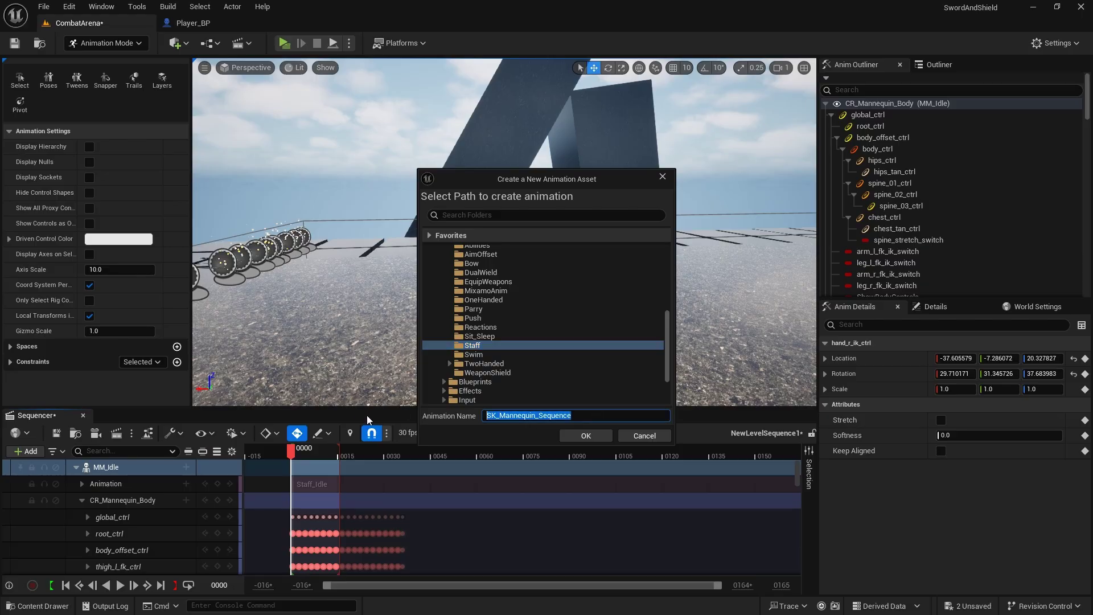
Name the new animation BlockBase and export it with the default animation sequence options
{"action": "type", "text": "Block"}
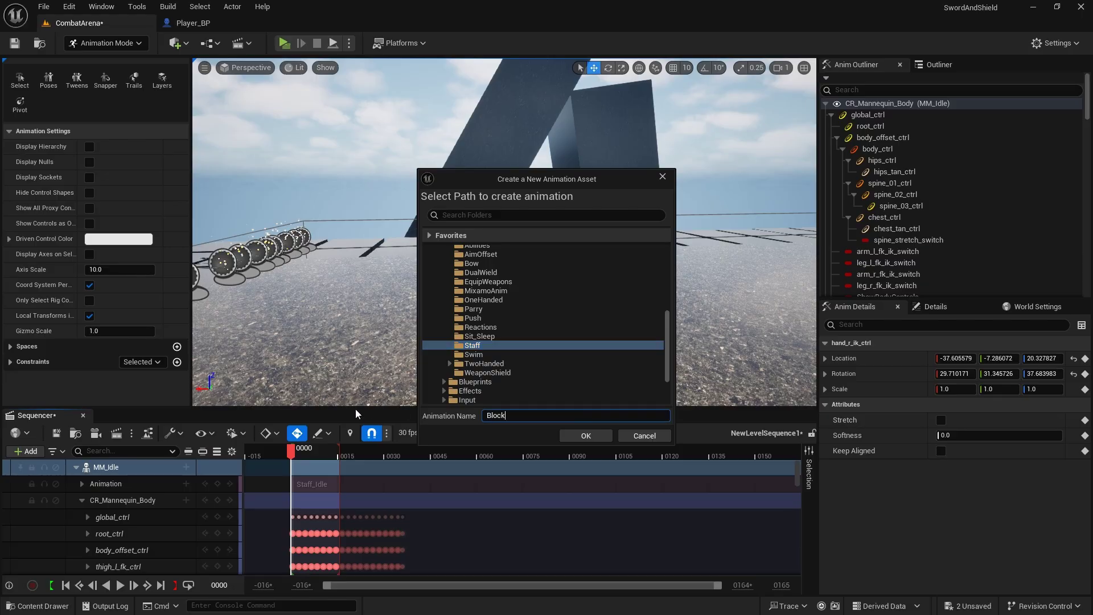
{"action": "type", "text": "Base"}
{"action": "left_click", "coordinate": [574, 437]}
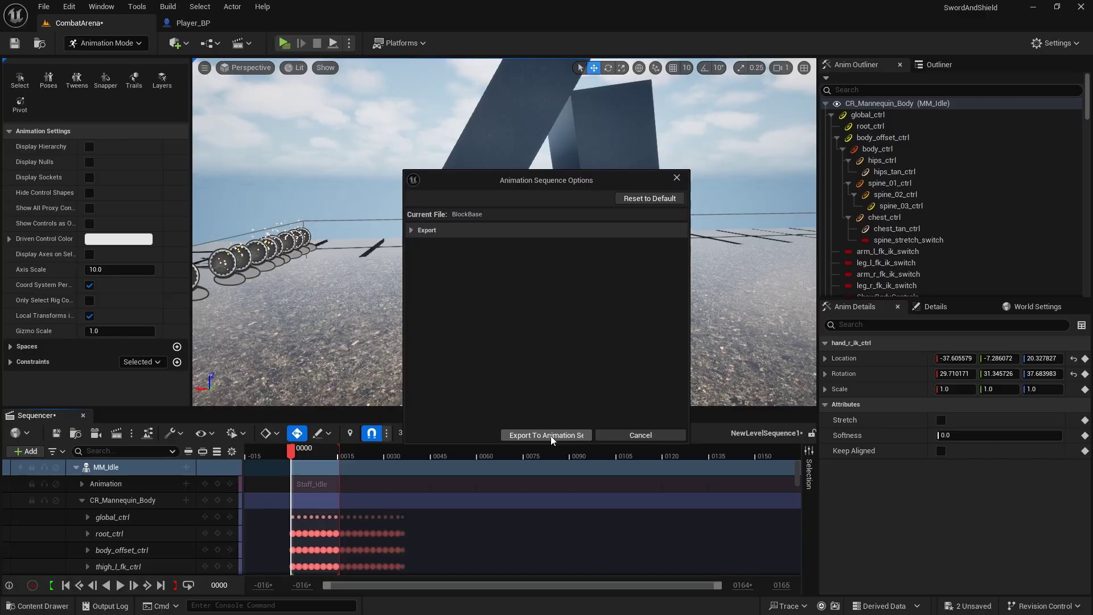
{"action": "left_click", "coordinate": [550, 435]}
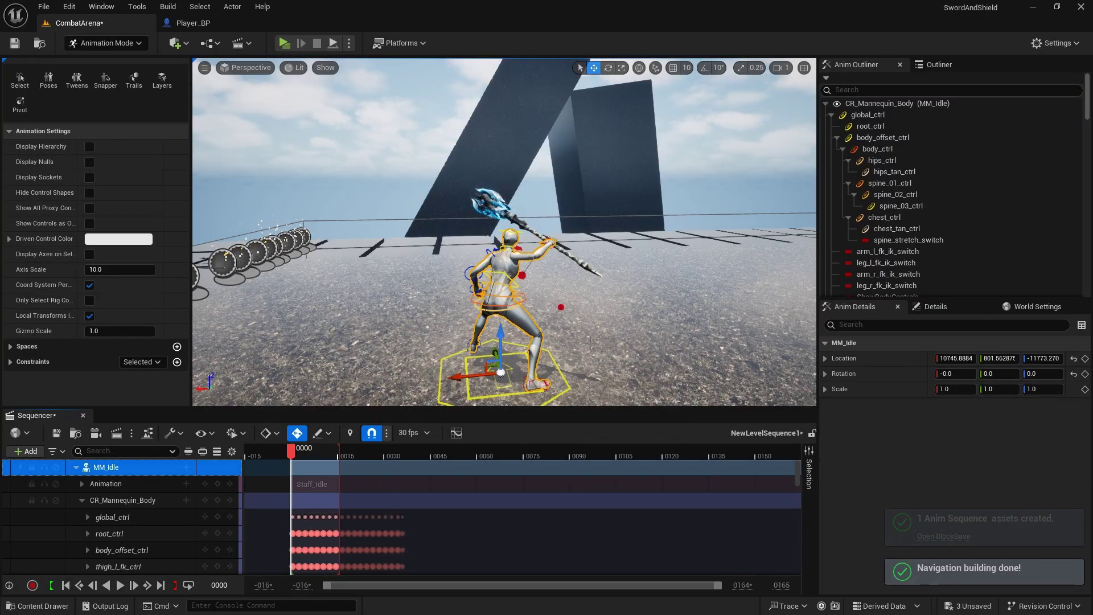
Open the BlockBase animation from the ThirdPerson/Animation/Staff folder, pause its playback and return it to frame 0
{"action": "key", "text": "ctrl+space"}
{"action": "left_click", "coordinate": [50, 430]}
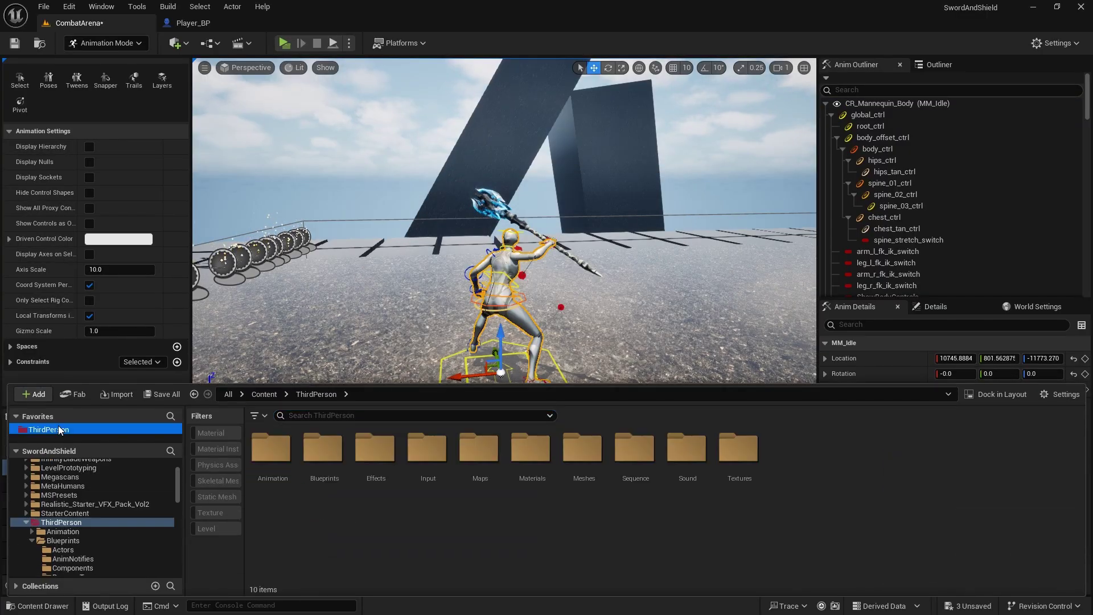
{"action": "double_click", "coordinate": [262, 442]}
{"action": "double_click", "coordinate": [893, 455]}
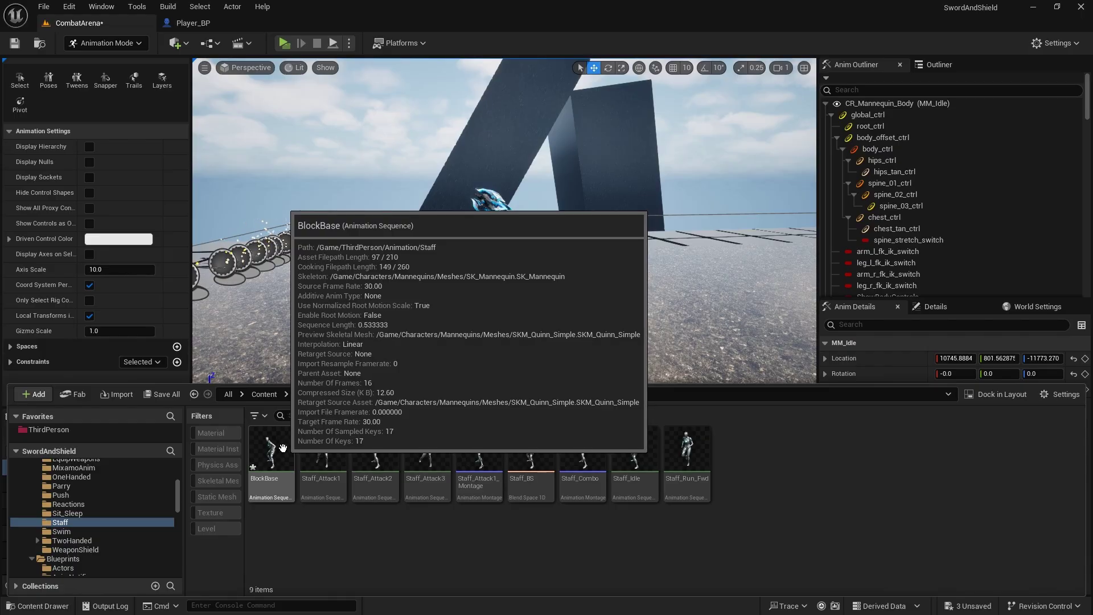
{"action": "double_click", "coordinate": [271, 453]}
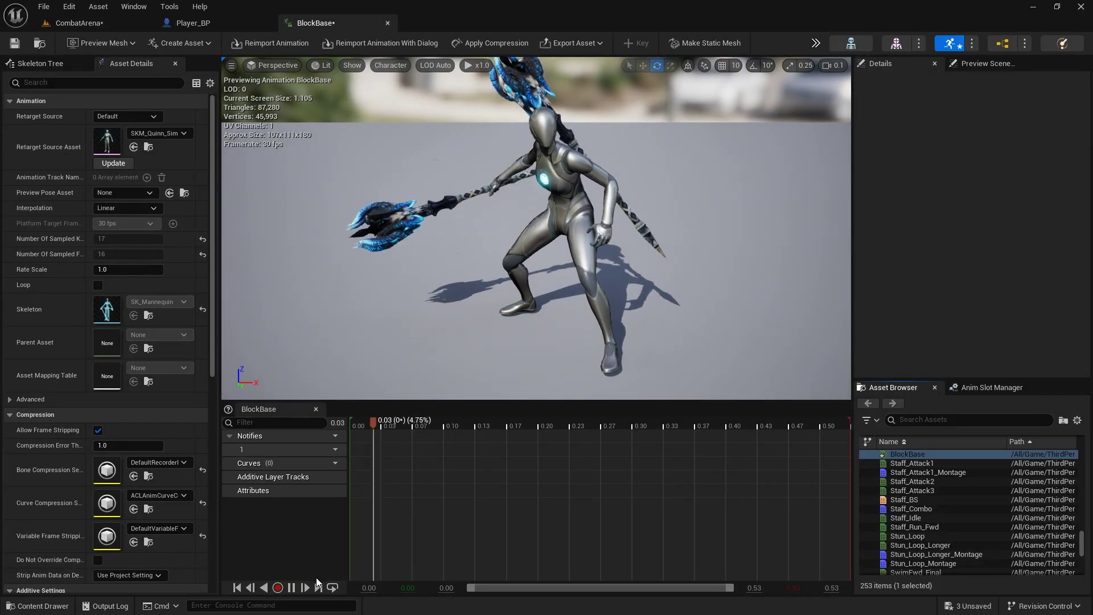
{"action": "left_click", "coordinate": [293, 588]}
{"action": "left_click_drag", "start_coordinate": [455, 426], "coordinate": [333, 430]}
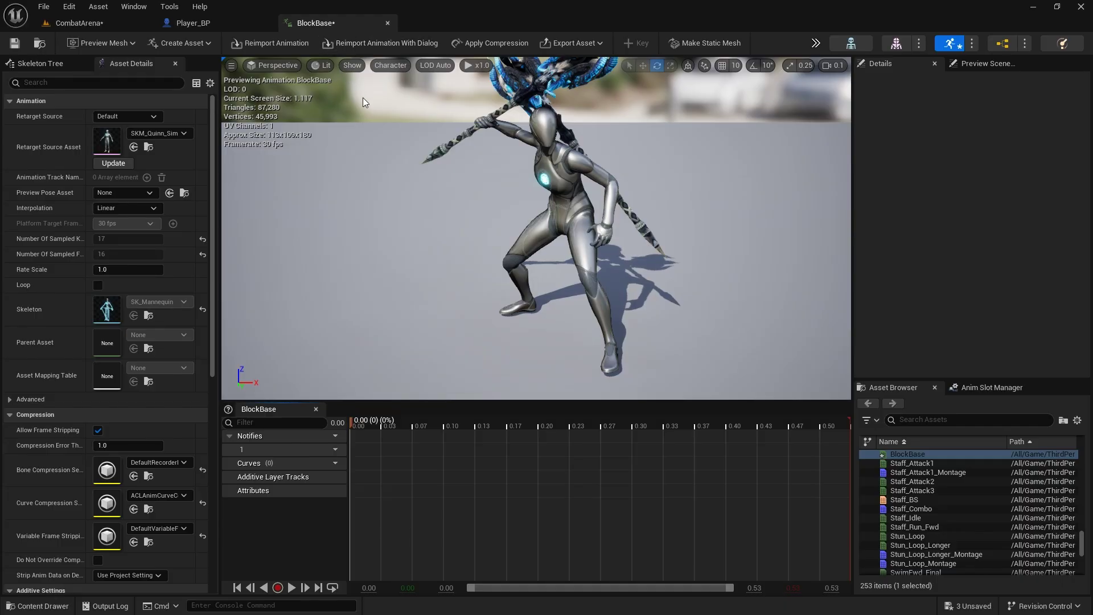
{"action": "left_click", "coordinate": [199, 42]}
{"action": "mouse_move", "coordinate": [201, 77]}
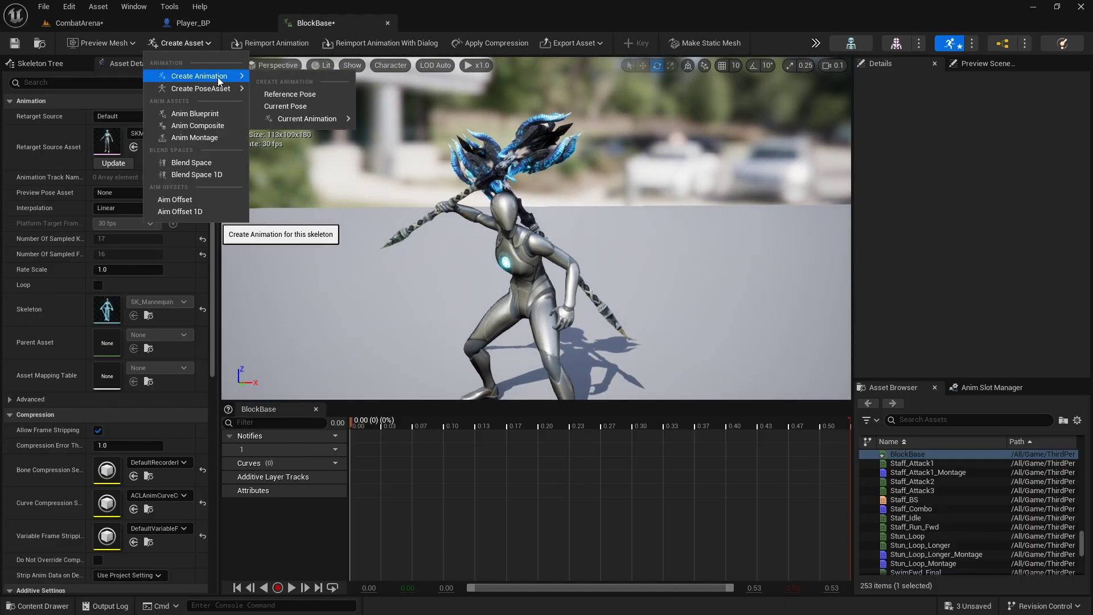
{"action": "left_click", "coordinate": [283, 107]}
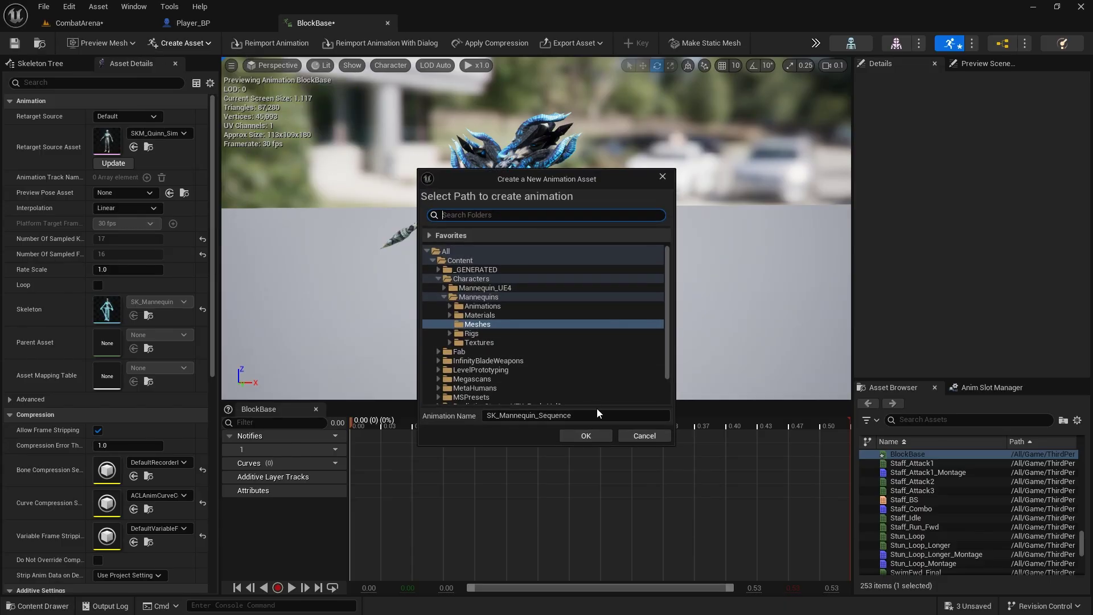
{"action": "left_click", "coordinate": [648, 432]}
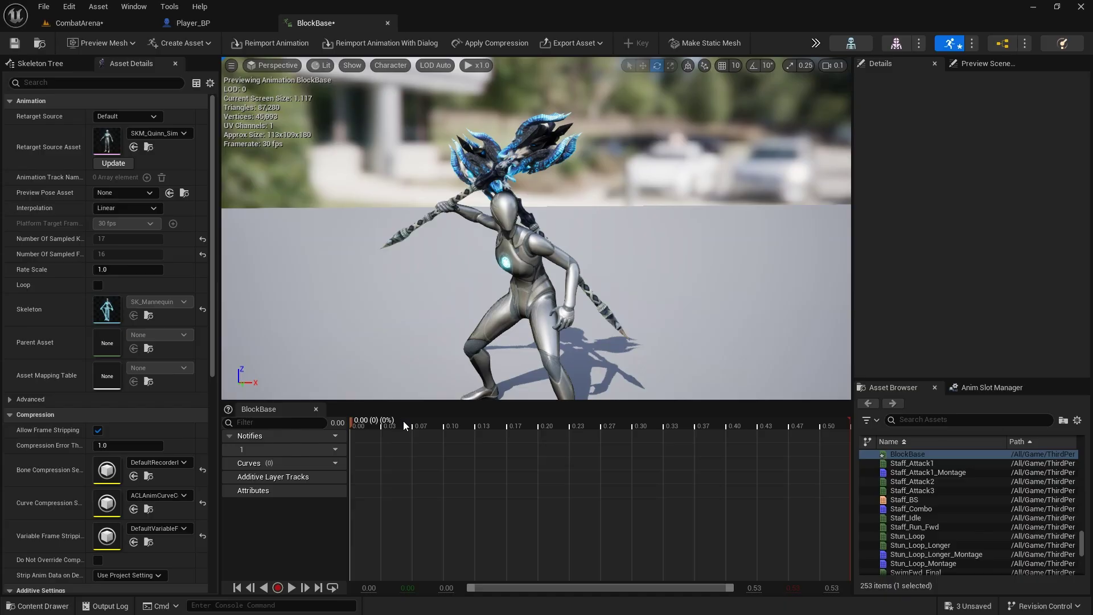
Remove frames 1 to 17 from the BlockBase animation, keeping the pose at frame 0
{"action": "right_click", "coordinate": [359, 431]}
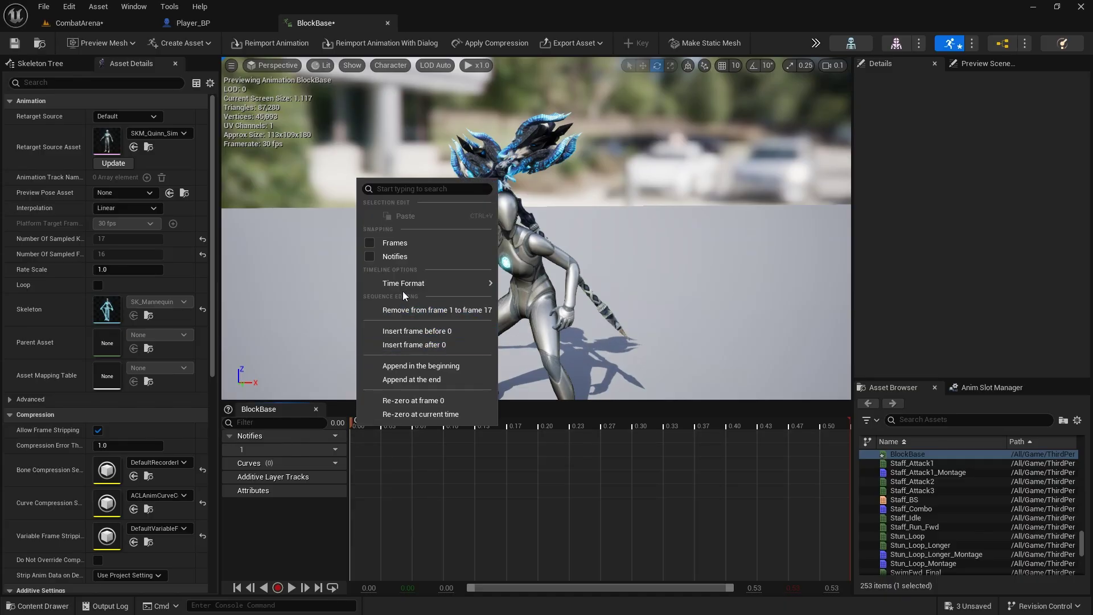
{"action": "left_click", "coordinate": [435, 313]}
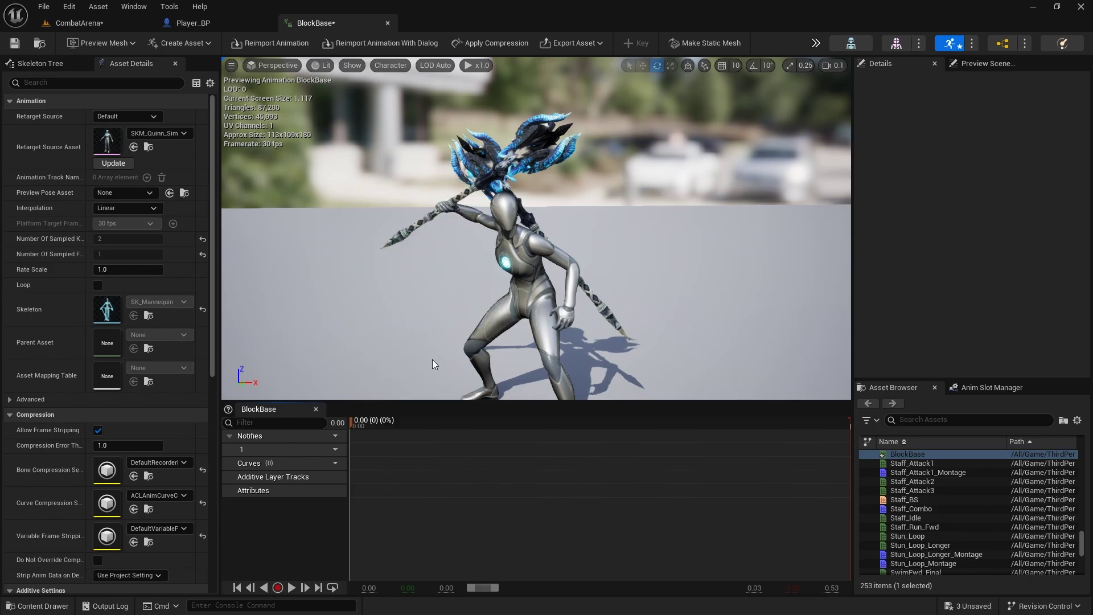
Play the trimmed BlockBase animation to check its pose and rename the asset as Staff_Block in the Staff folder
{"action": "left_click", "coordinate": [291, 588]}
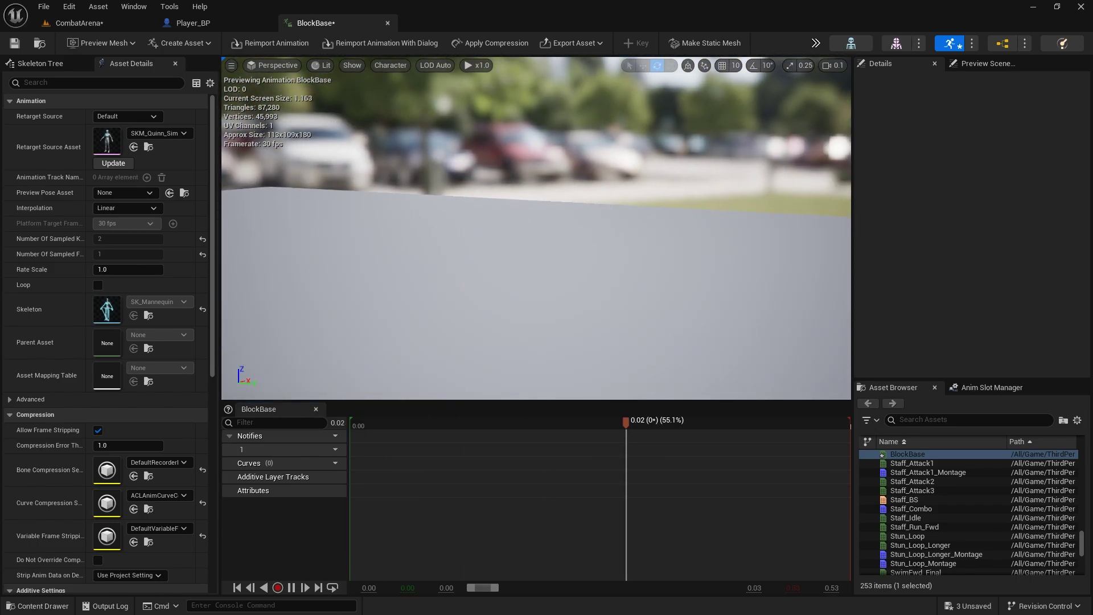
{"action": "key", "text": "ctrl+space"}
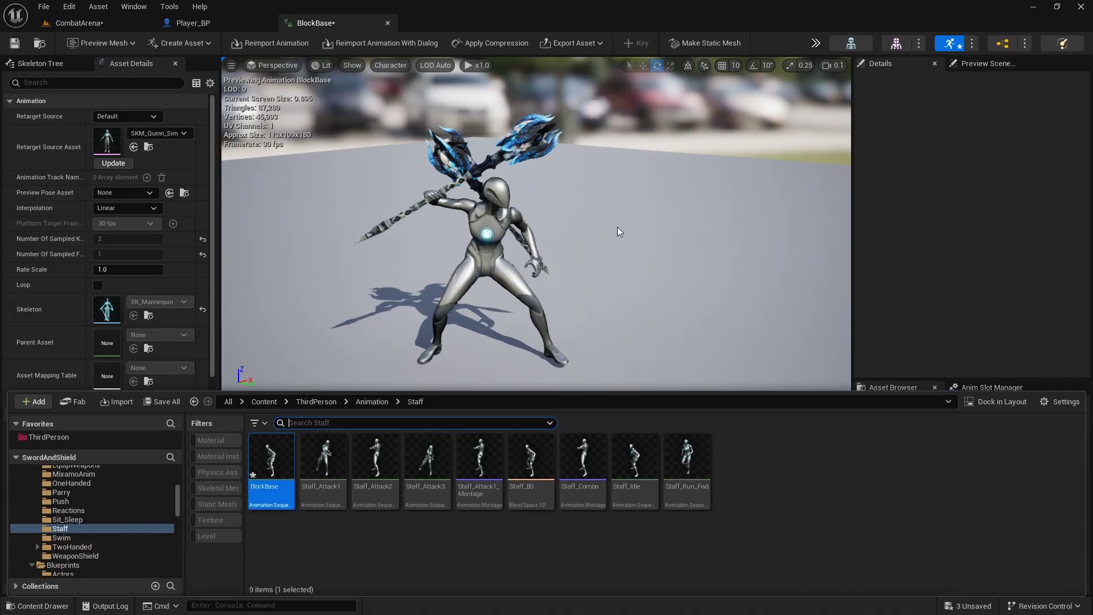
{"action": "key", "text": "F2"}
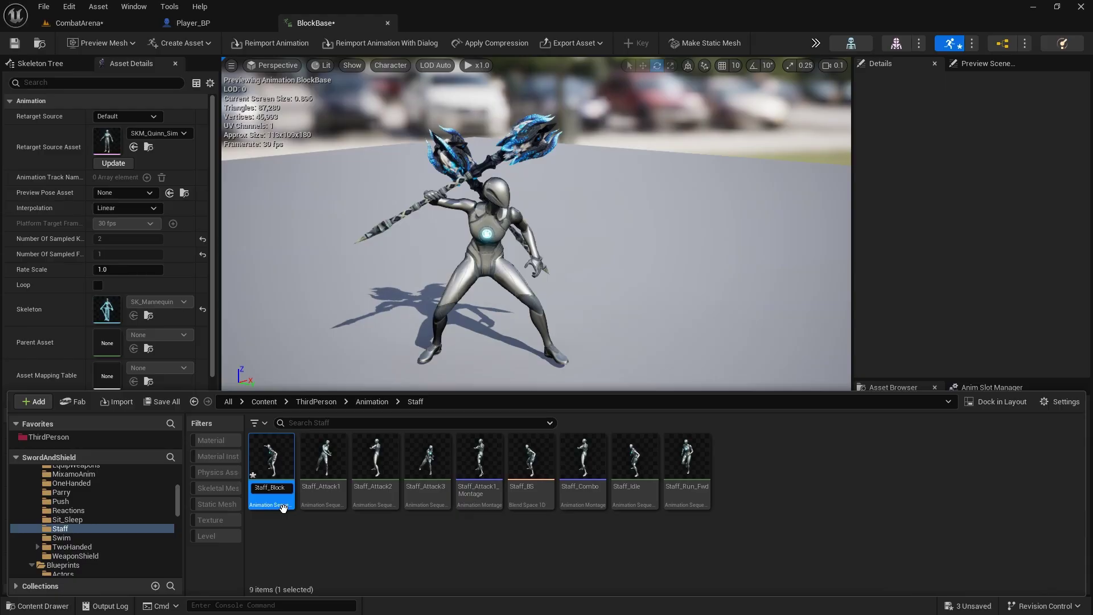
{"action": "key", "text": "Return"}
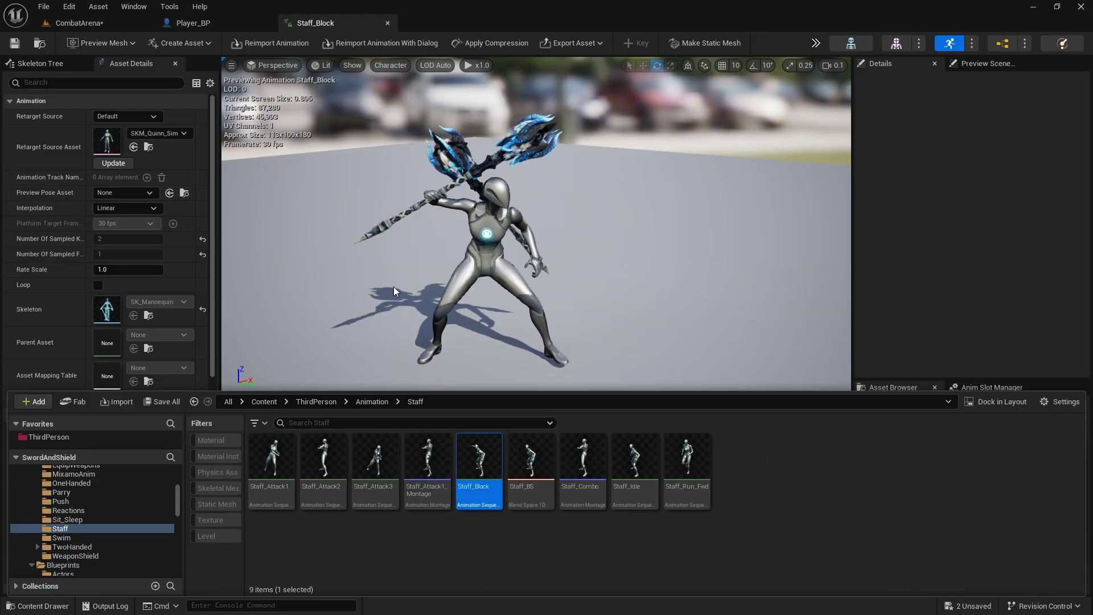
{"action": "mouse_move", "coordinate": [569, 279]}
{"action": "right_mouse_down"}
{"action": "mouse_move", "coordinate": [559, 308]}
{"action": "mouse_move", "coordinate": [563, 292]}
{"action": "right_mouse_up"}
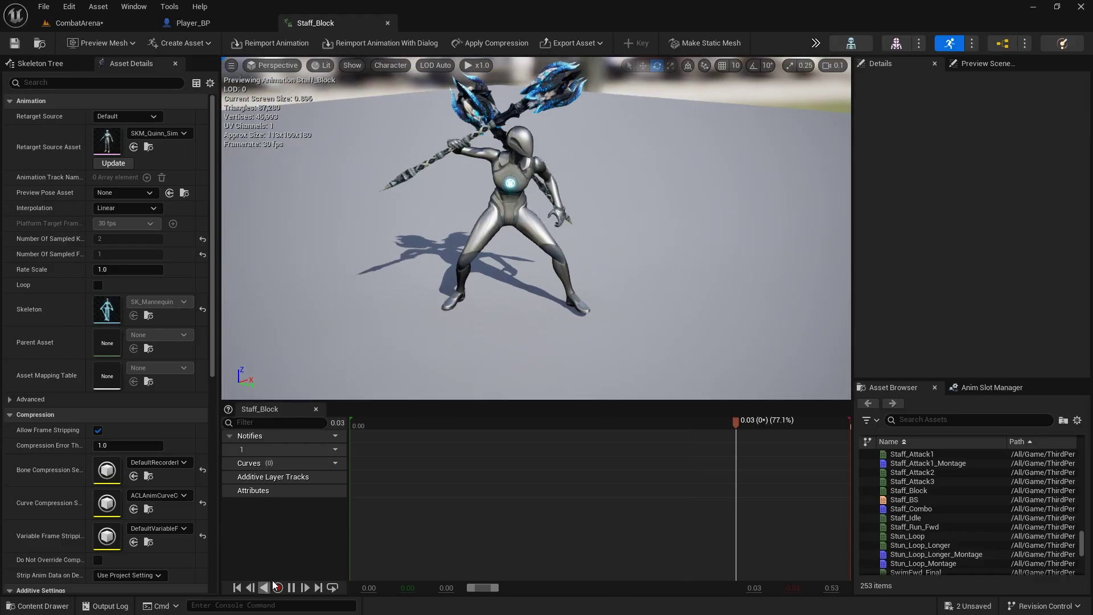
Play the level sequence in CombatArena and check the pose against the Staff_Block animation preview
{"action": "left_click", "coordinate": [96, 25]}
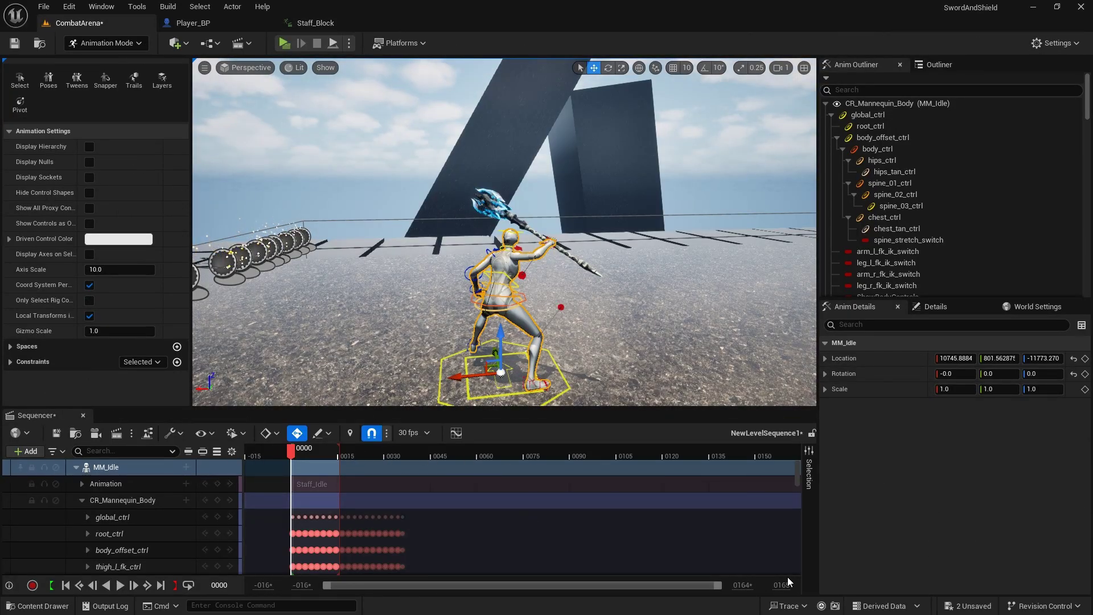
{"action": "mouse_move", "coordinate": [719, 586]}
{"action": "left_mouse_down"}
{"action": "mouse_move", "coordinate": [687, 585]}
{"action": "mouse_move", "coordinate": [721, 586]}
{"action": "left_mouse_up"}
{"action": "left_click_drag", "start_coordinate": [329, 585], "coordinate": [296, 589]}
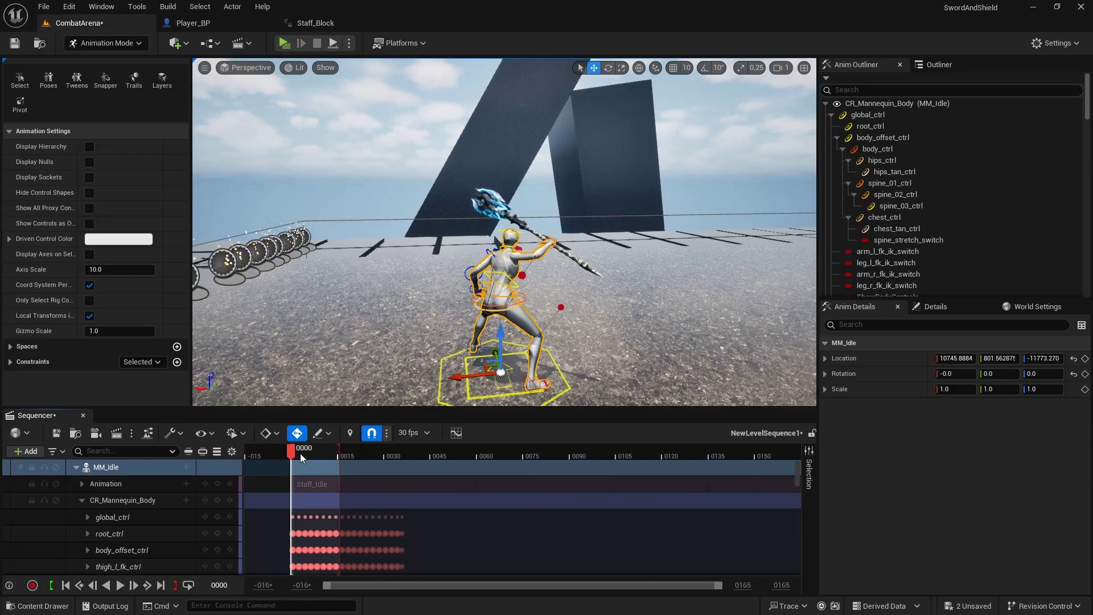
{"action": "left_click", "coordinate": [120, 586]}
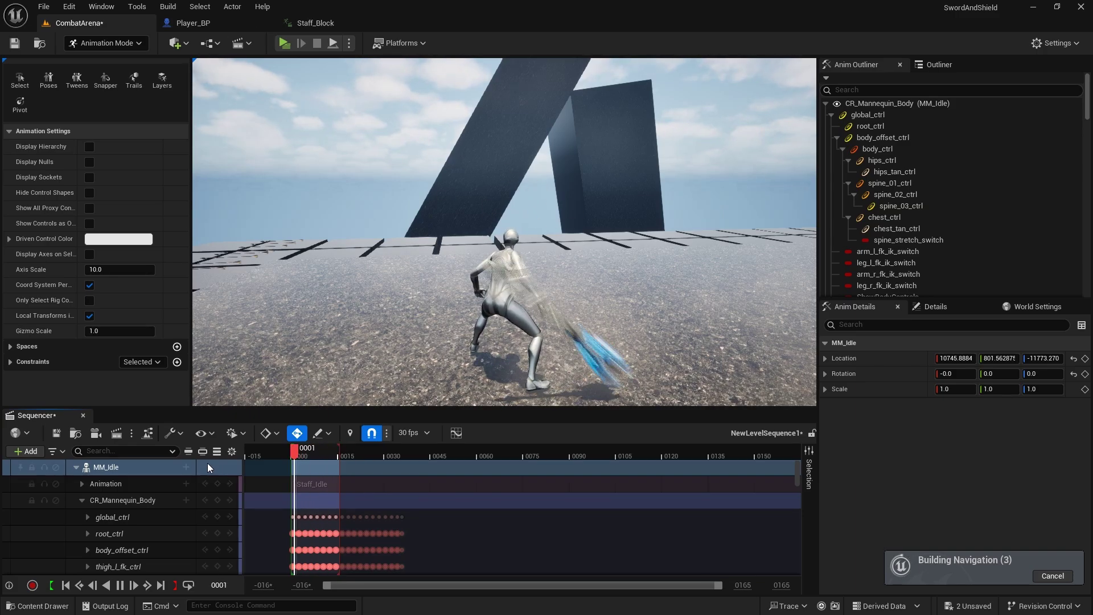
{"action": "key", "text": "space"}
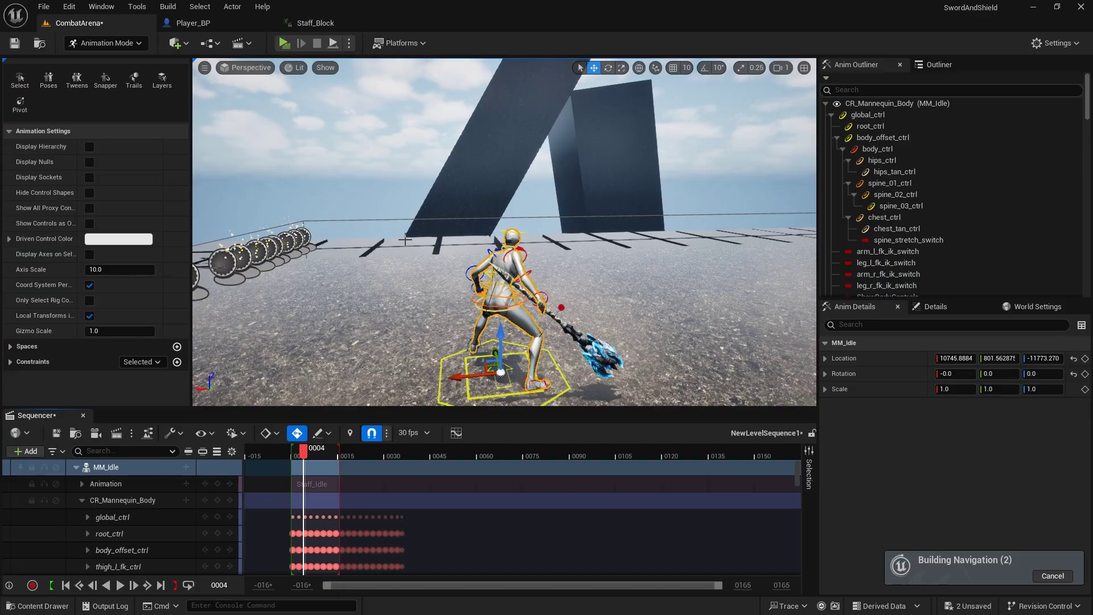
{"action": "left_click", "coordinate": [324, 22]}
{"action": "right_click_drag", "start_coordinate": [386, 97], "coordinate": [396, 73]}
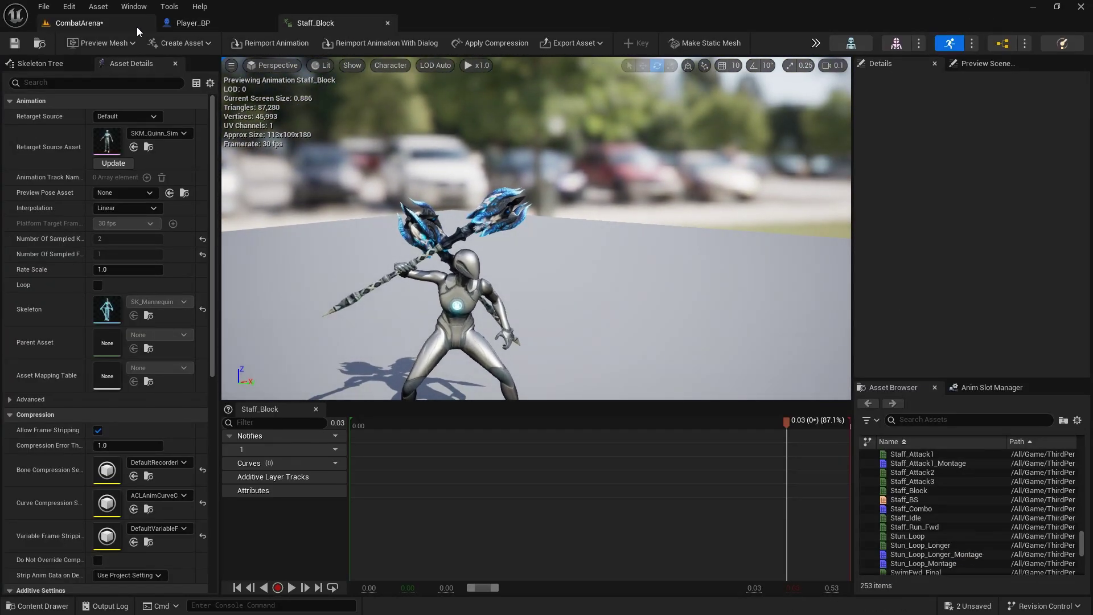
Start creating a sphere in the CombatArena level with Modeling mode and close the Sequencer
{"action": "left_click", "coordinate": [102, 25]}
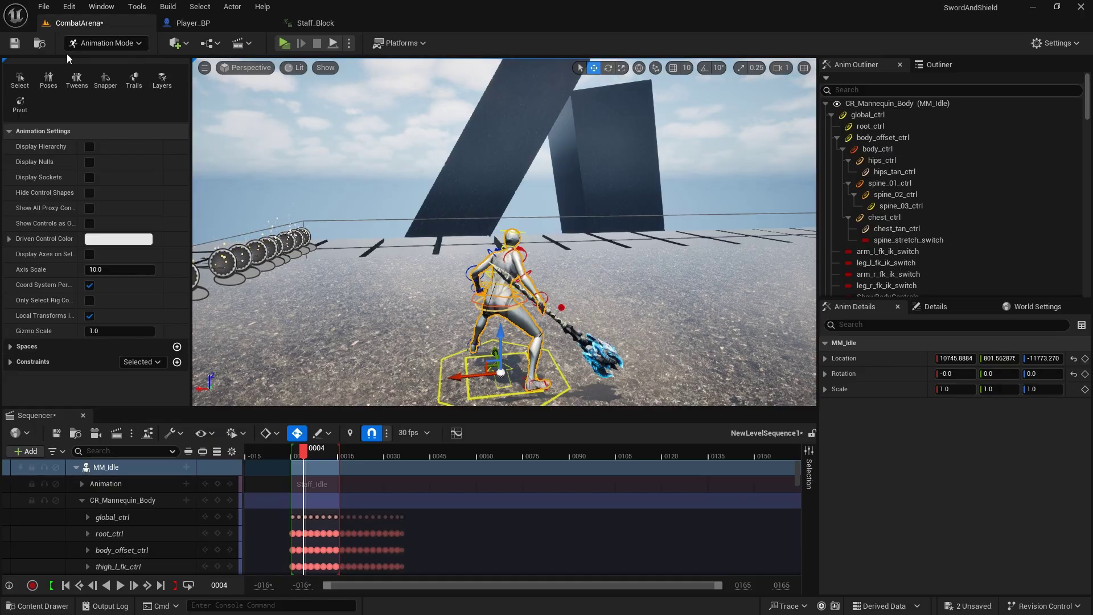
{"action": "left_click", "coordinate": [80, 44]}
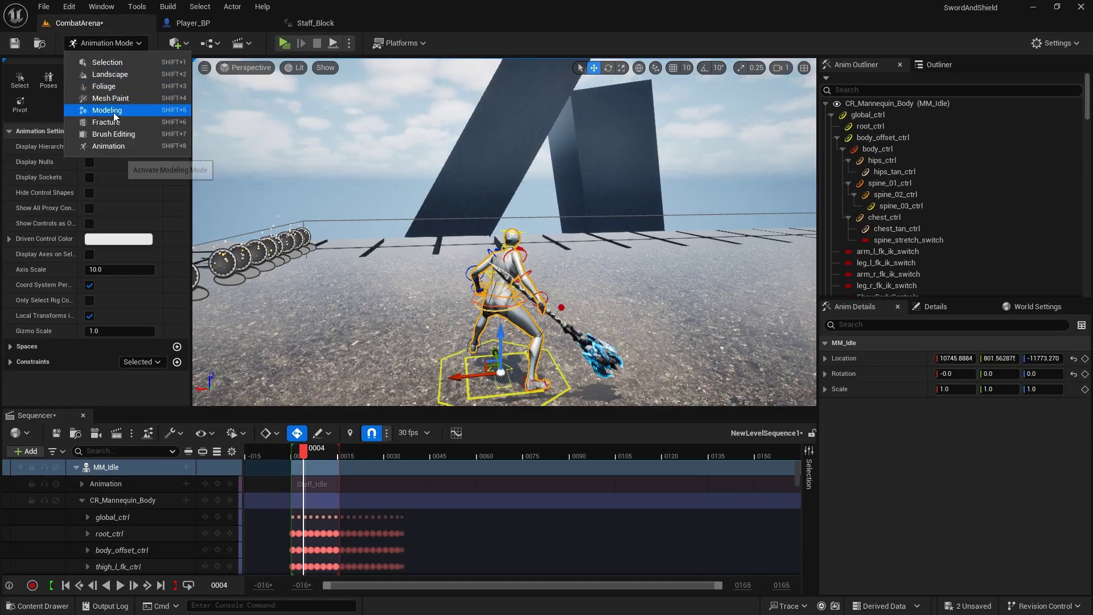
{"action": "left_click", "coordinate": [107, 111]}
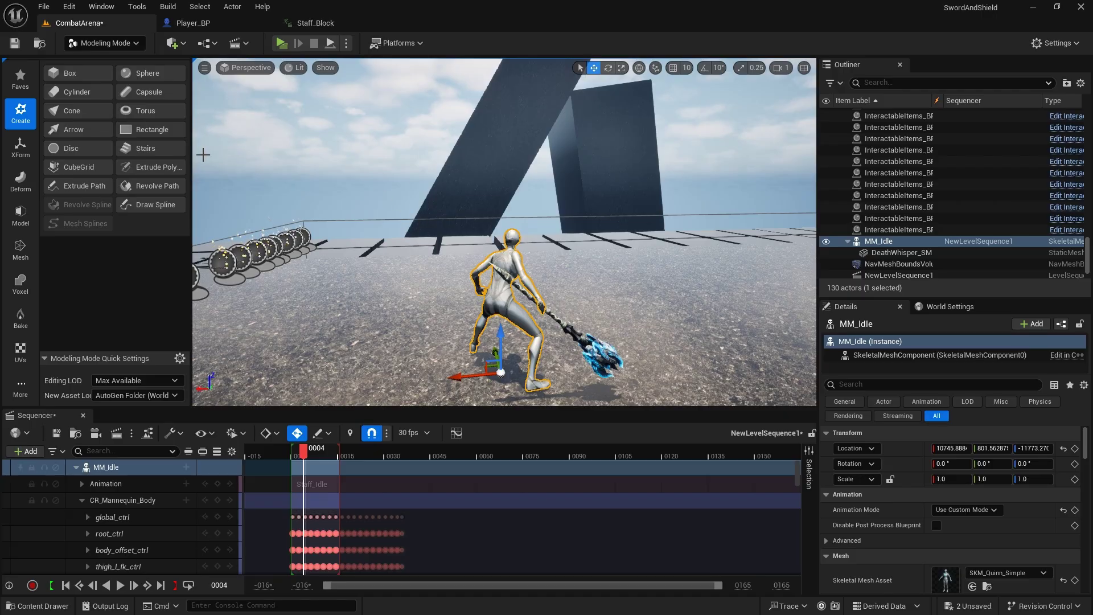
{"action": "left_click", "coordinate": [146, 74]}
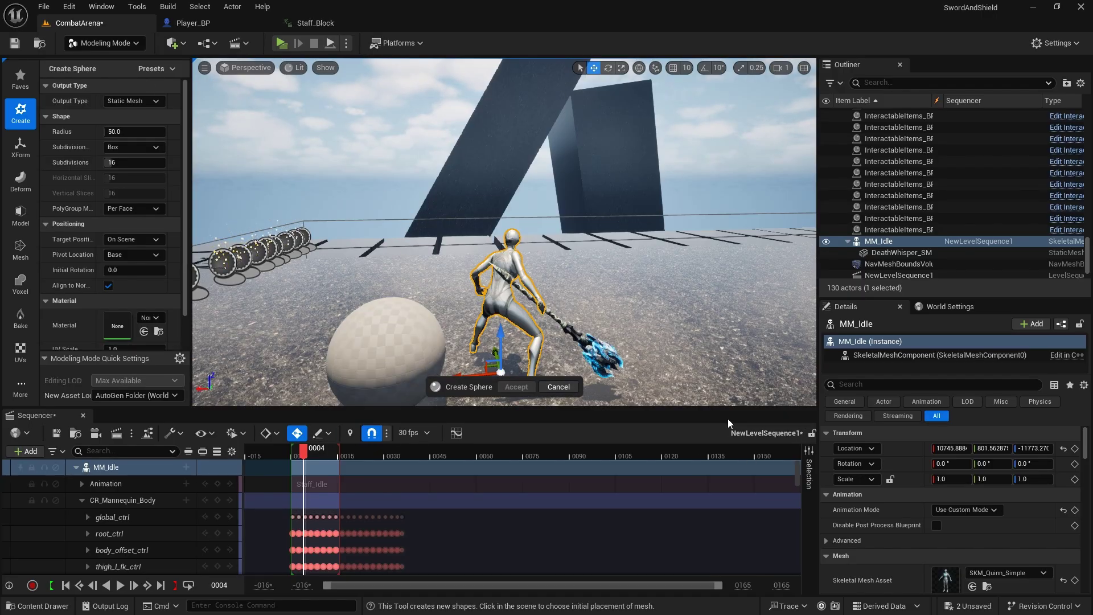
{"action": "left_click", "coordinate": [84, 415]}
Create a MagicShield folder inside ThirdPerson/Meshes and open it
{"action": "key", "text": "ctrl+space"}
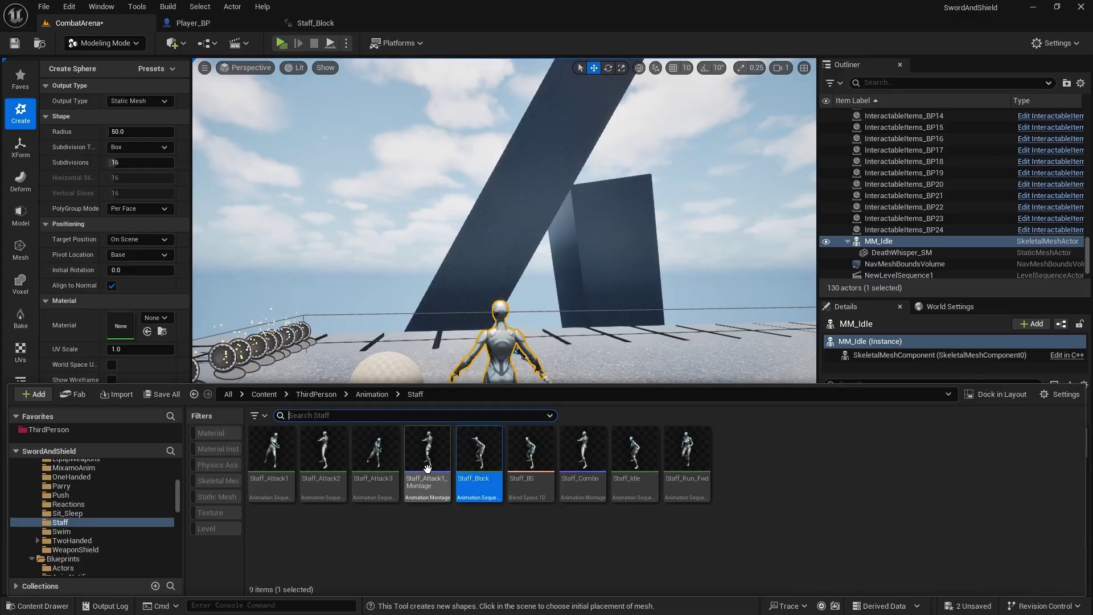
{"action": "scroll", "coordinate": [77, 549], "scroll_direction": "down", "scroll_amount": 5}
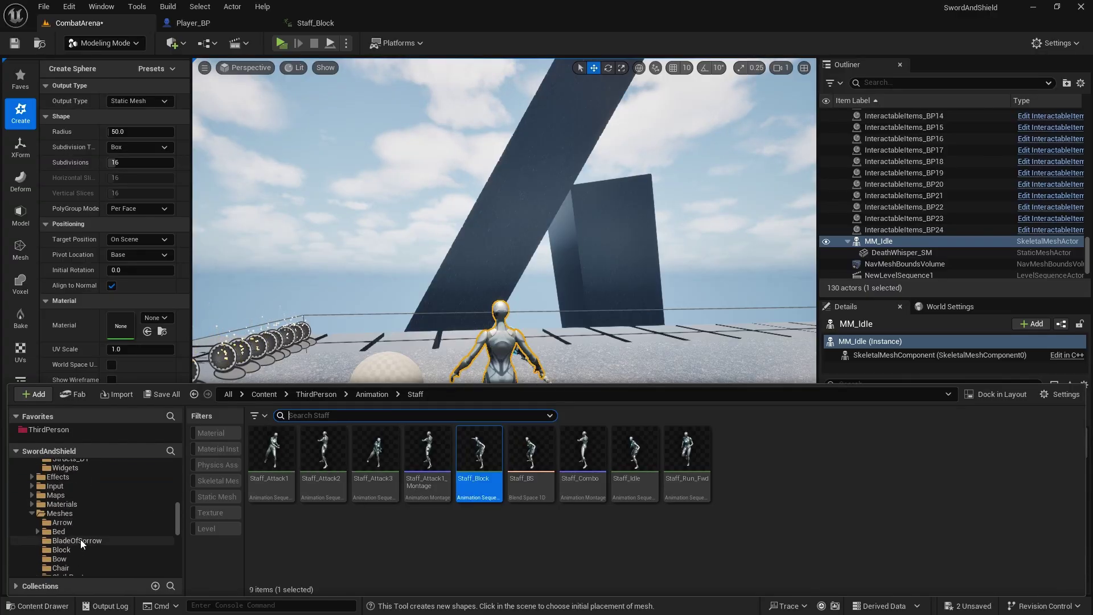
{"action": "scroll", "coordinate": [70, 541], "scroll_direction": "up", "scroll_amount": 3}
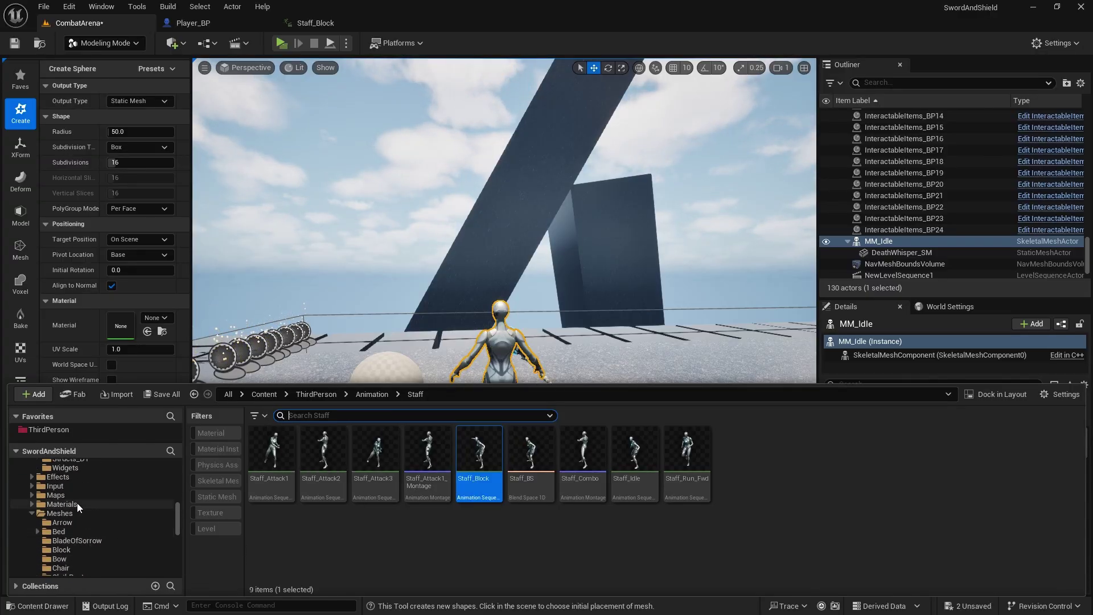
{"action": "left_click", "coordinate": [62, 512]}
{"action": "scroll", "coordinate": [294, 497], "scroll_direction": "down", "scroll_amount": 2}
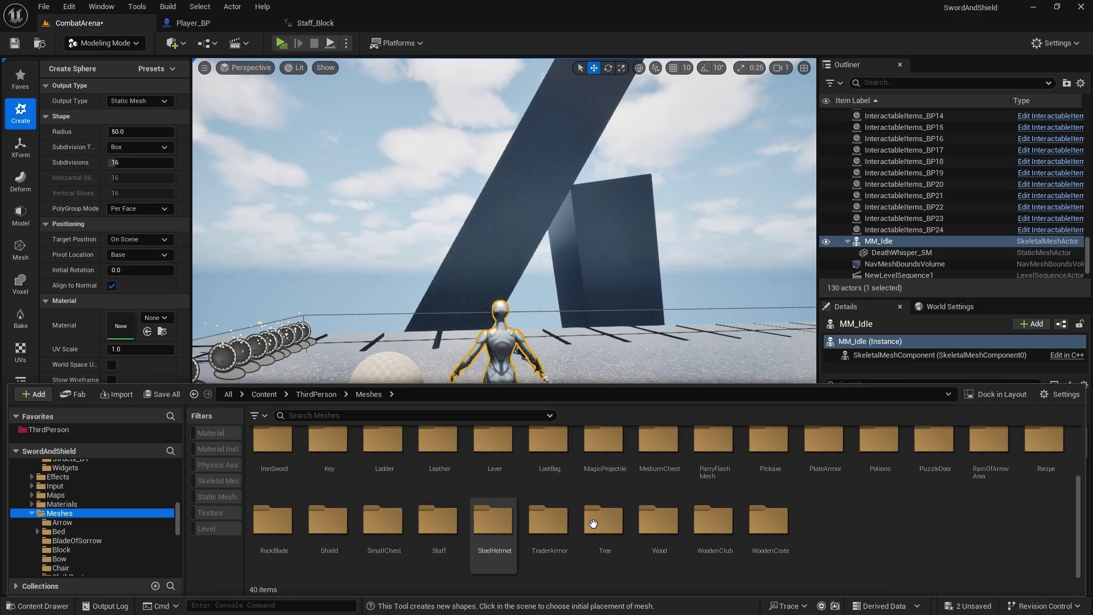
{"action": "right_click", "coordinate": [818, 529]}
{"action": "left_click", "coordinate": [859, 135]}
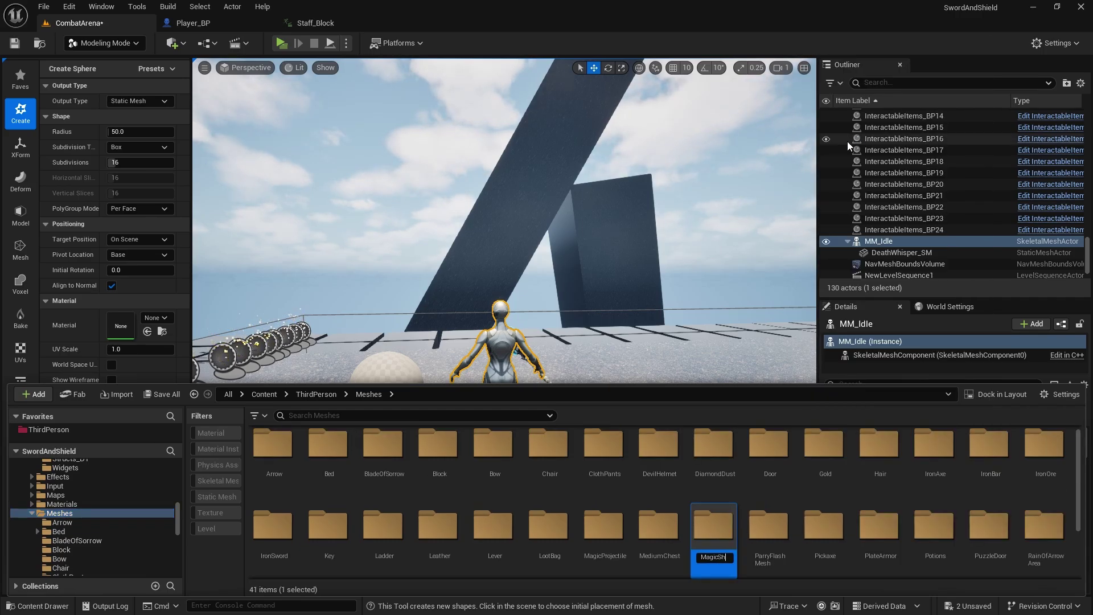
{"action": "key", "text": "Return"}
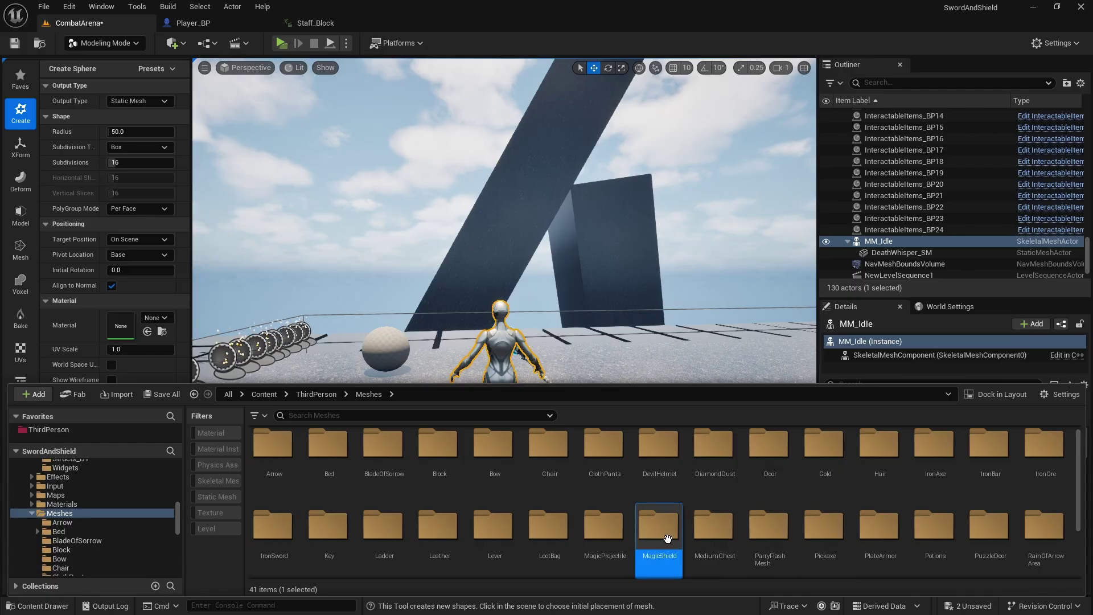
{"action": "double_click", "coordinate": [660, 538]}
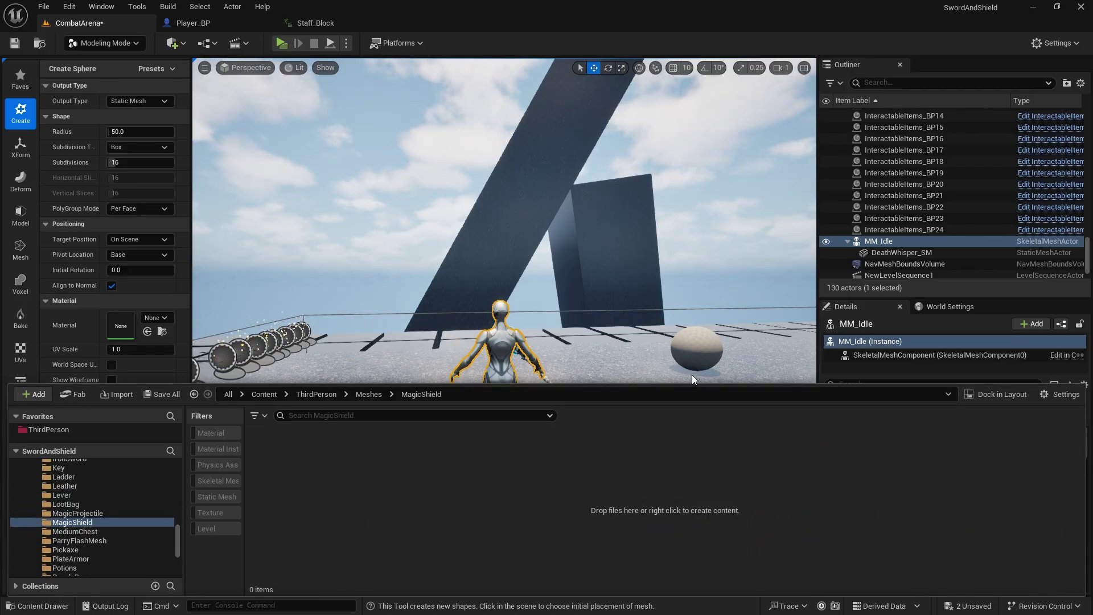
Place the sphere on the arena ground beside the mannequin and set its radius to 120
{"action": "left_click", "coordinate": [700, 364]}
{"action": "key", "text": "d"}
{"action": "right_click_drag", "start_coordinate": [700, 365], "coordinate": [696, 349]}
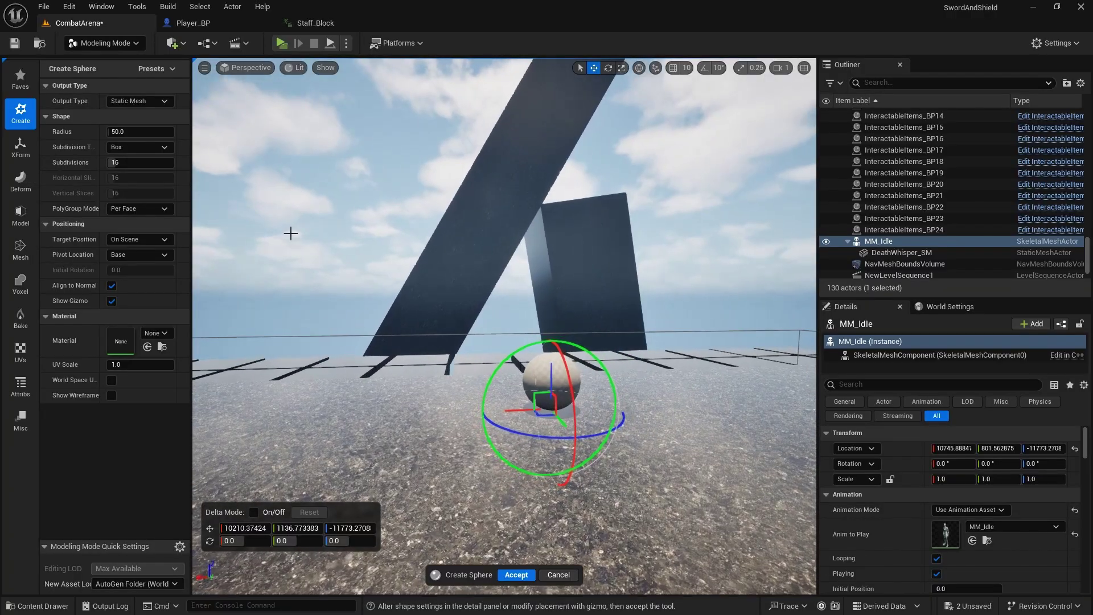
{"action": "left_click", "coordinate": [121, 131]}
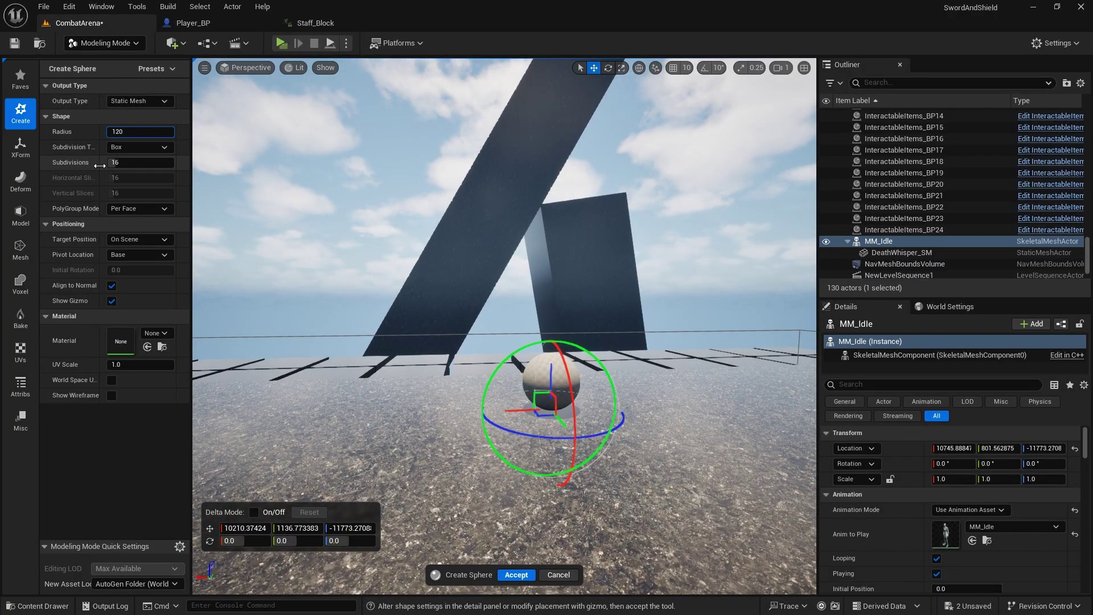
{"action": "key", "text": "Return"}
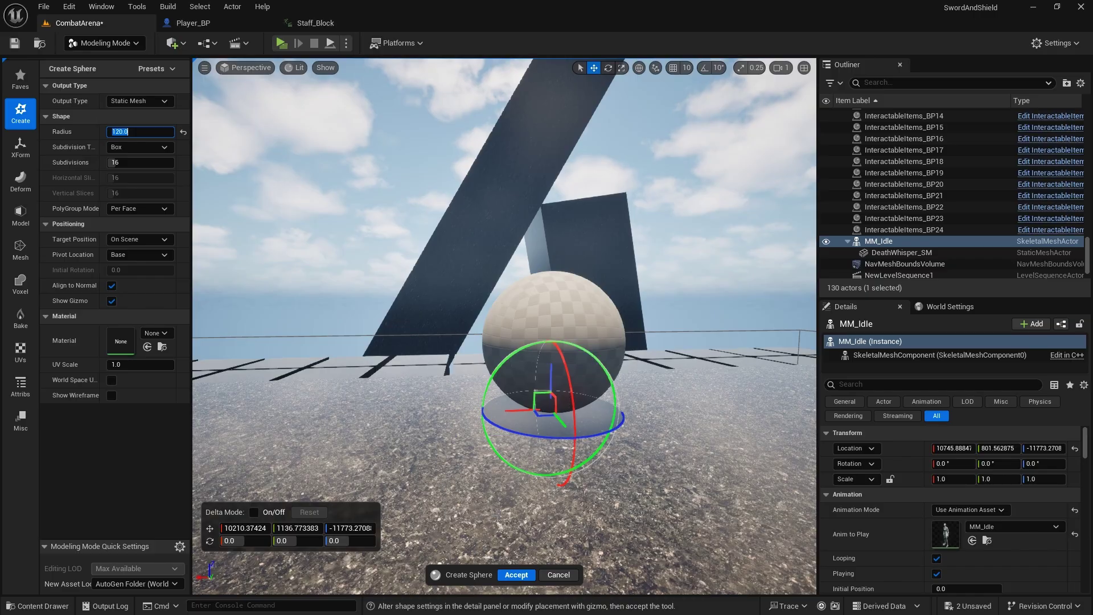
Set the new asset location to Current Folder and accept the sphere so its mesh is stored in MagicShield
{"action": "left_click", "coordinate": [113, 583]}
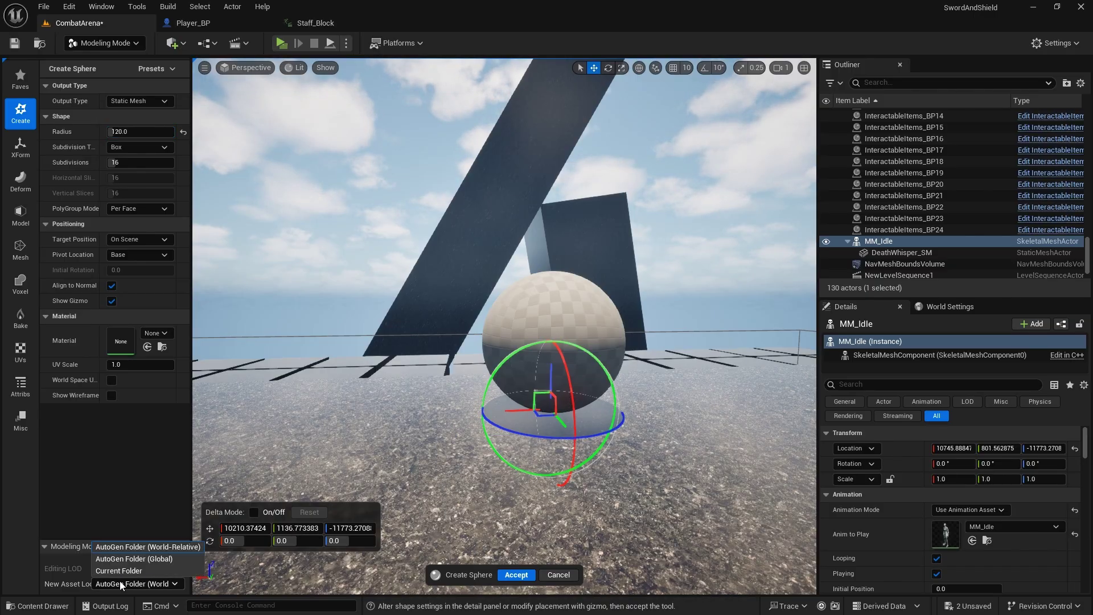
{"action": "left_click", "coordinate": [110, 575]}
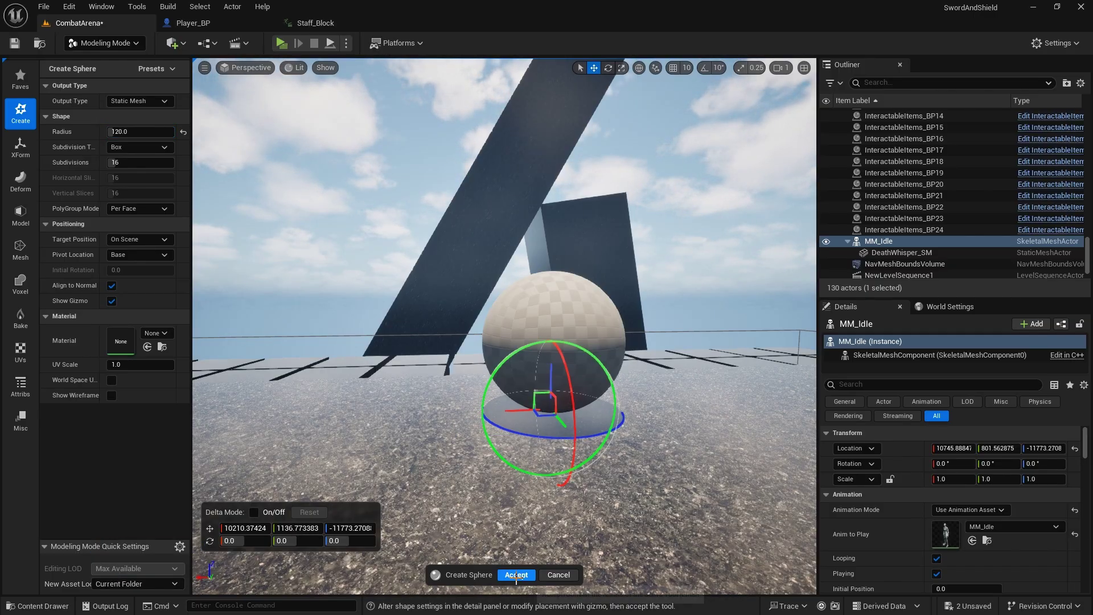
{"action": "left_click", "coordinate": [516, 575]}
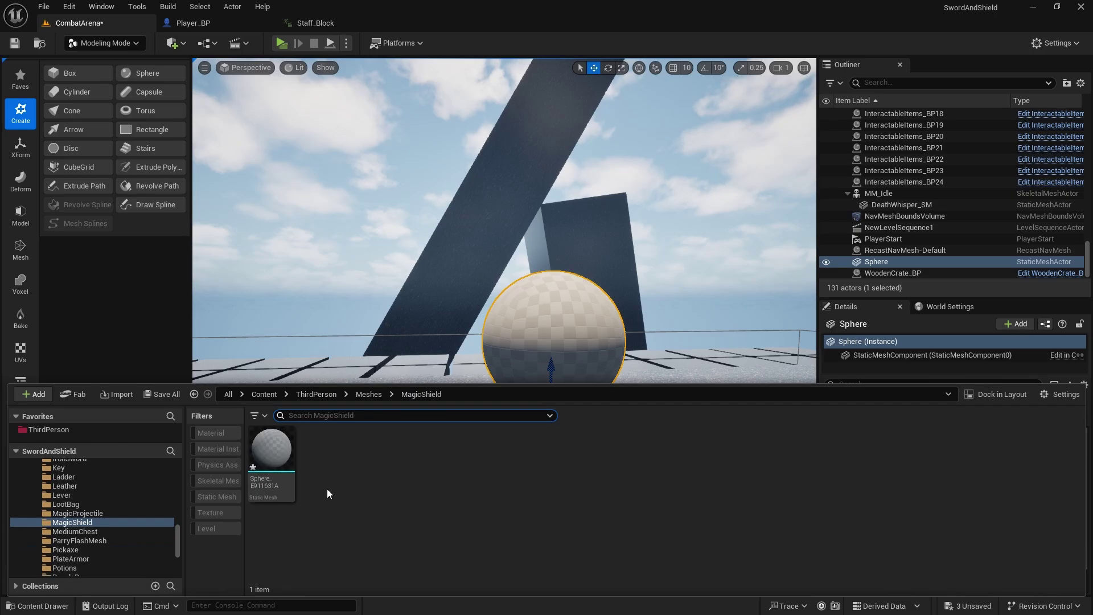
Rename the new sphere static mesh in the MagicShield folder as MagicSphere_SM
{"action": "type", "text": "Ma"}
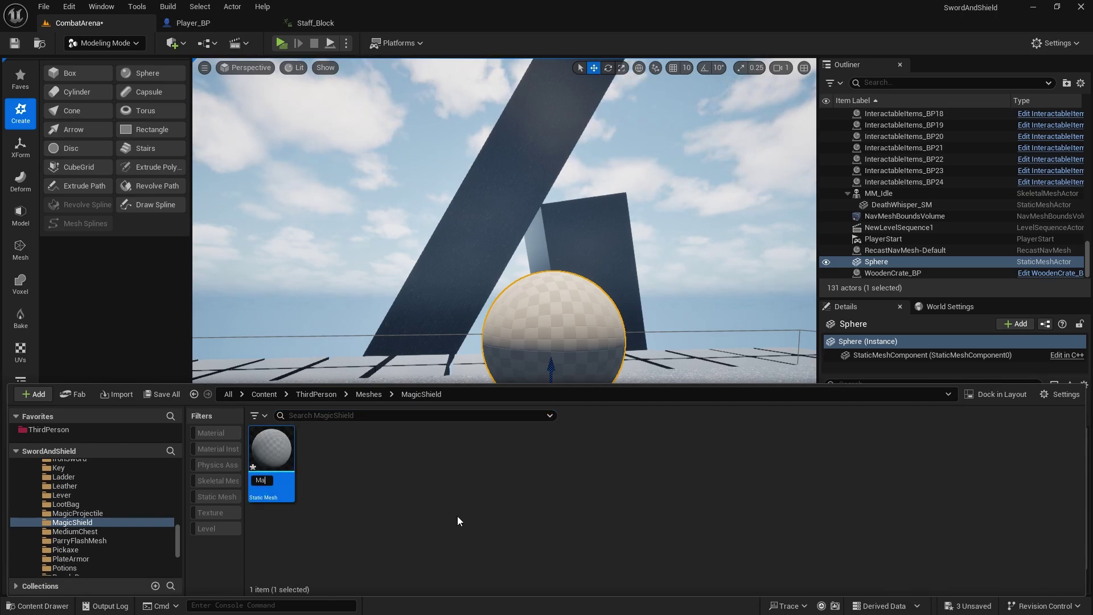
{"action": "type", "text": "gicSphere_"}
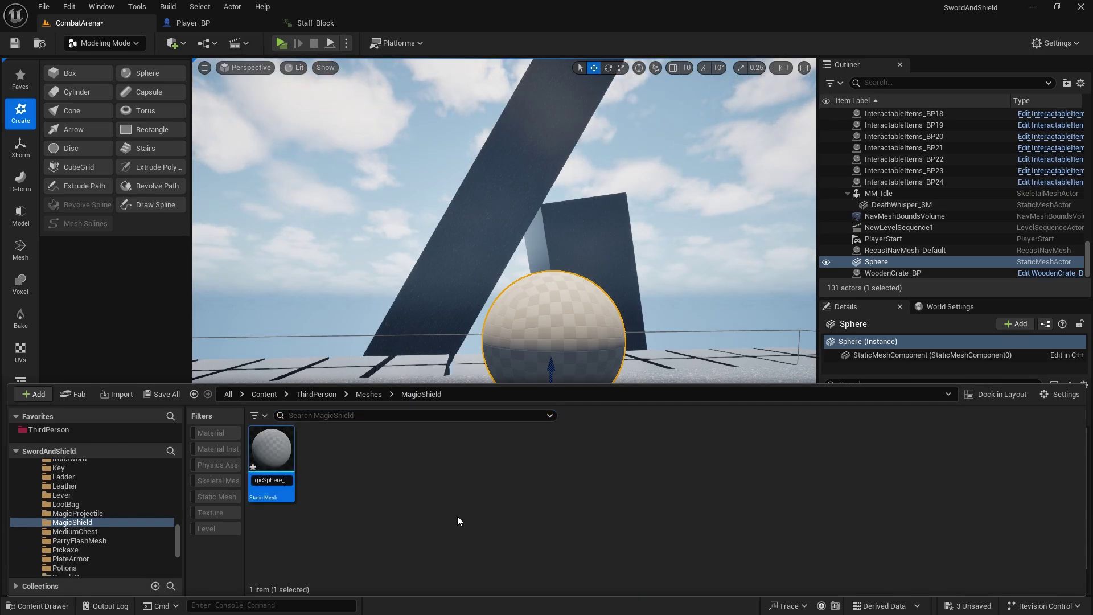
{"action": "key", "text": "Return"}
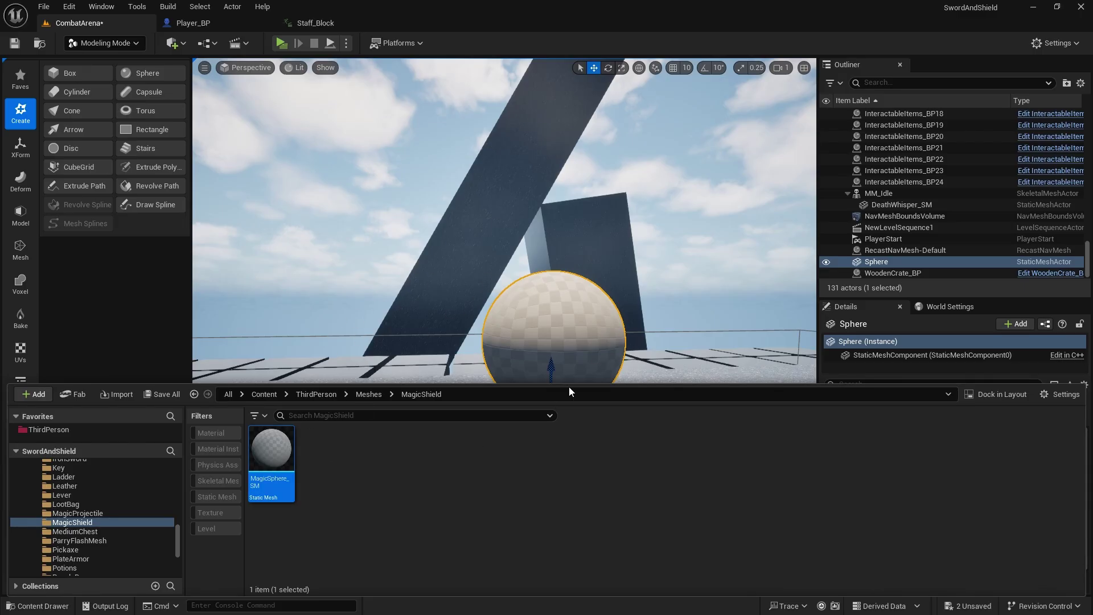
Open the Materials folder inside ThirdPerson to reach the existing material assets
{"action": "left_click", "coordinate": [313, 469]}
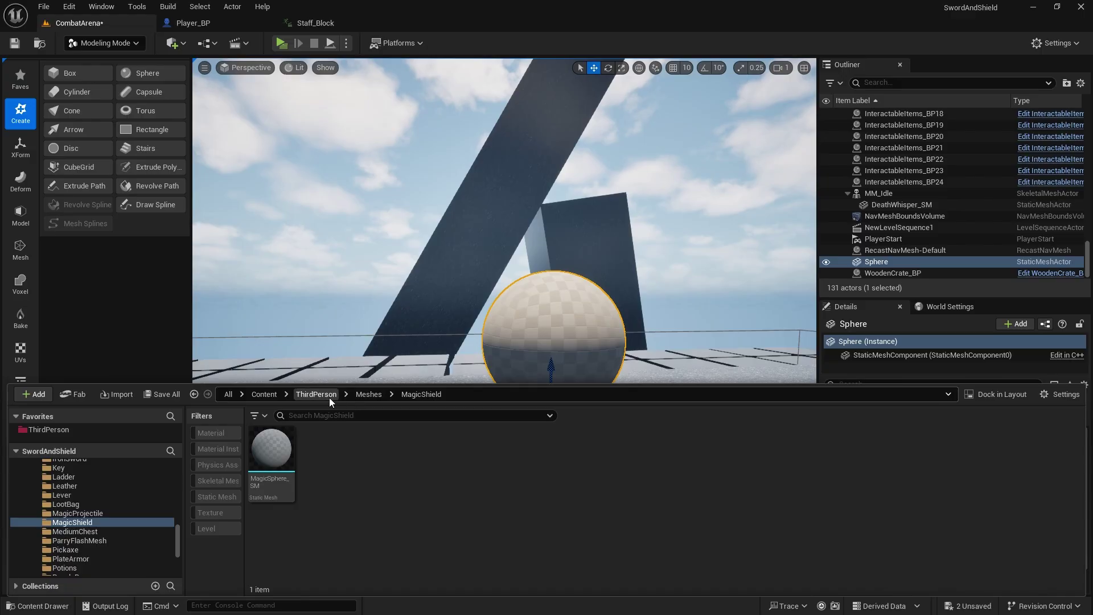
{"action": "right_click", "coordinate": [357, 473]}
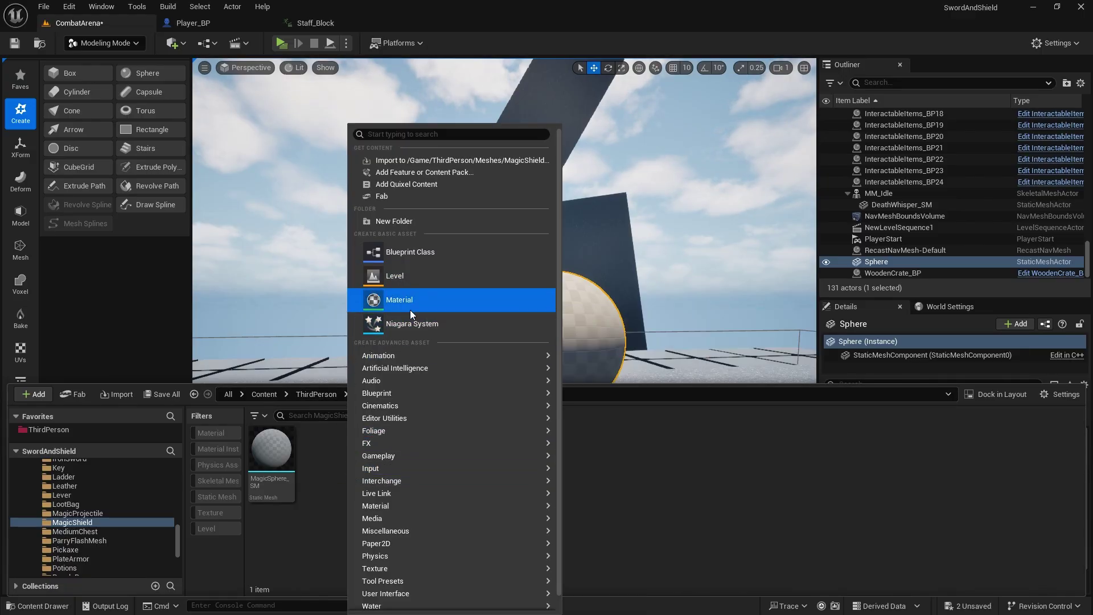
{"action": "left_click", "coordinate": [312, 398]}
{"action": "left_click", "coordinate": [322, 393]}
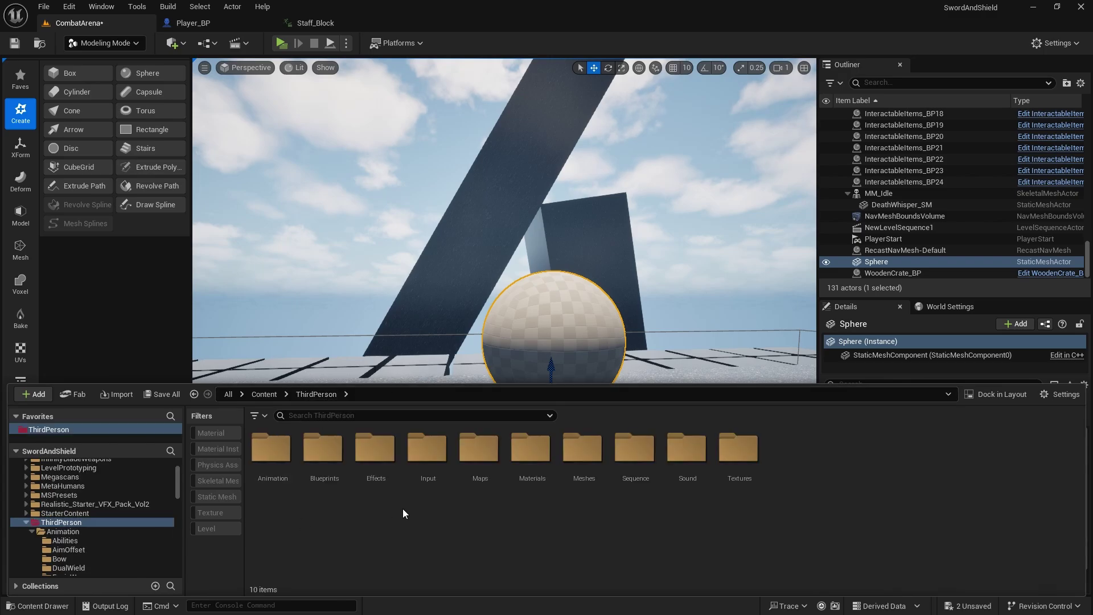
{"action": "double_click", "coordinate": [531, 448]}
{"action": "scroll", "coordinate": [827, 528], "scroll_direction": "down", "scroll_amount": 1}
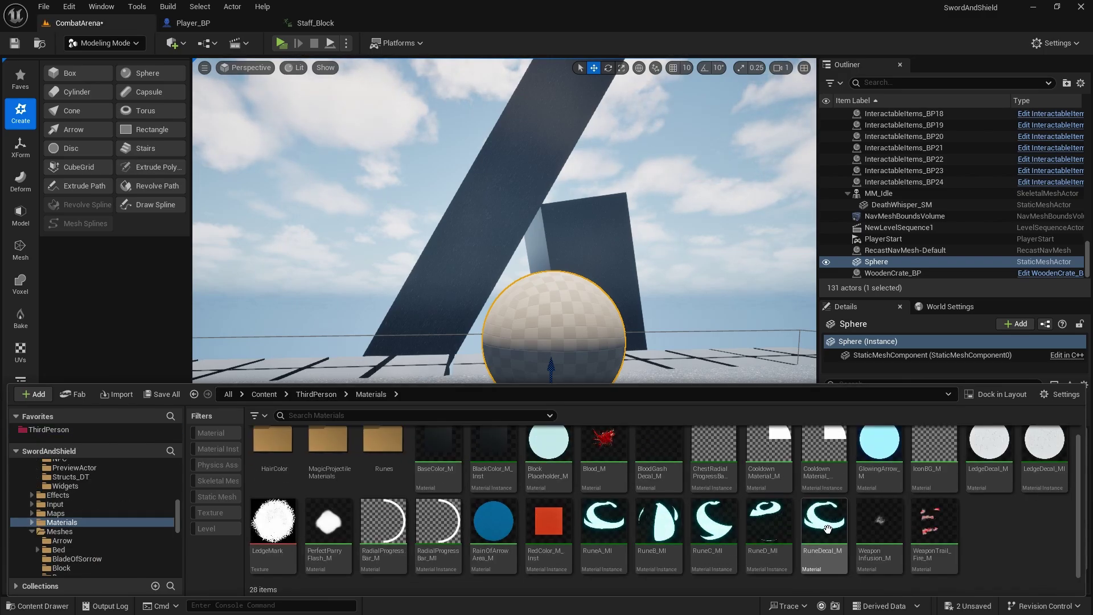
Create a new material named MagicShield_M in the Materials folder
{"action": "right_click", "coordinate": [990, 523]}
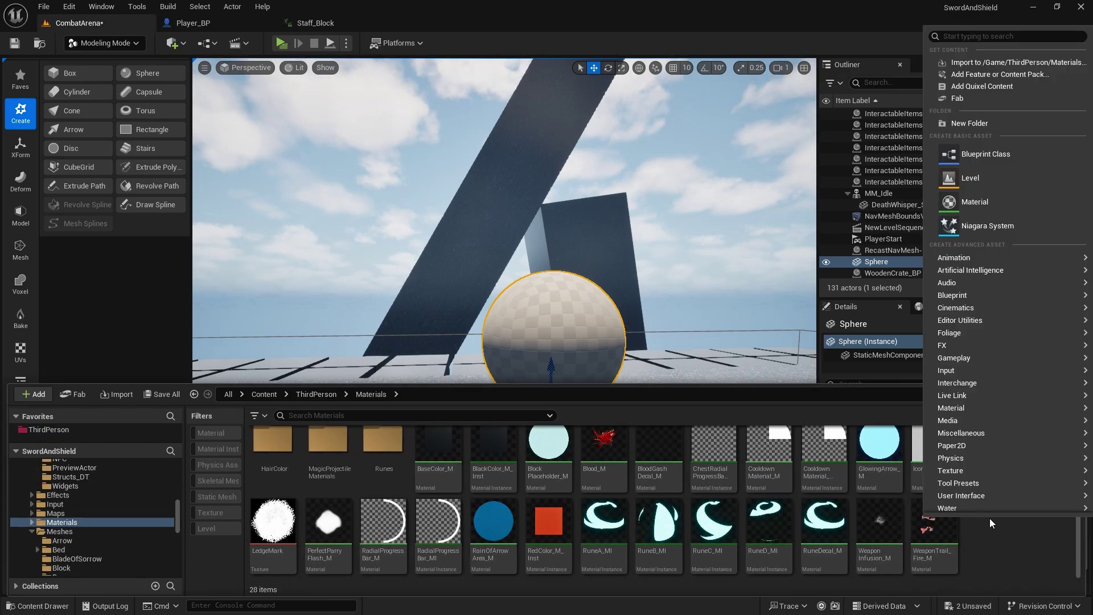
{"action": "left_click", "coordinate": [962, 211]}
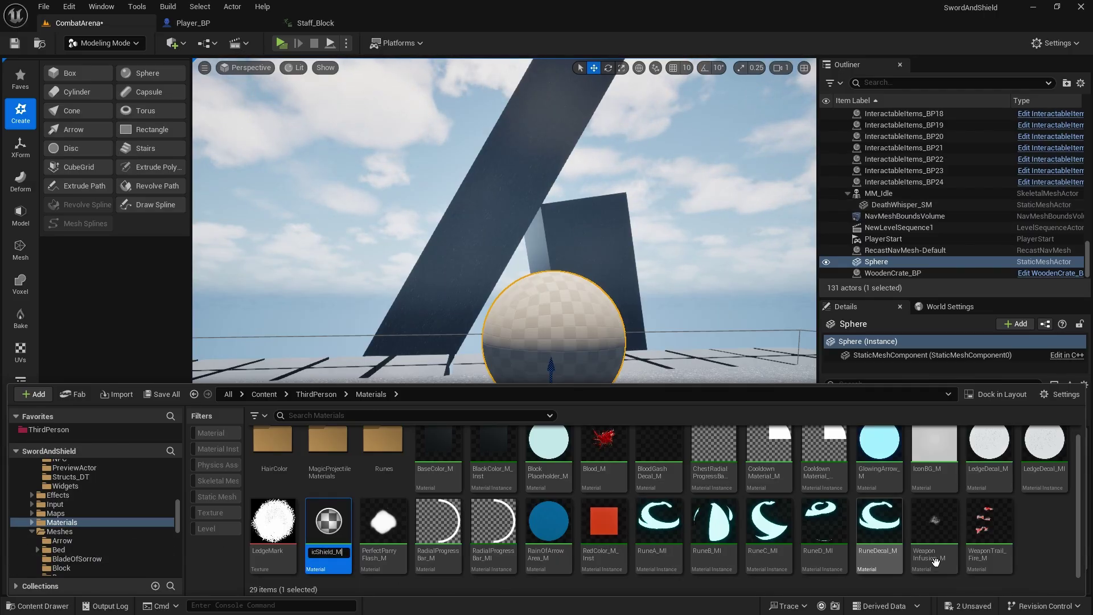
{"action": "type", "text": "MagicShield_M"}
{"action": "key", "text": "Return"}
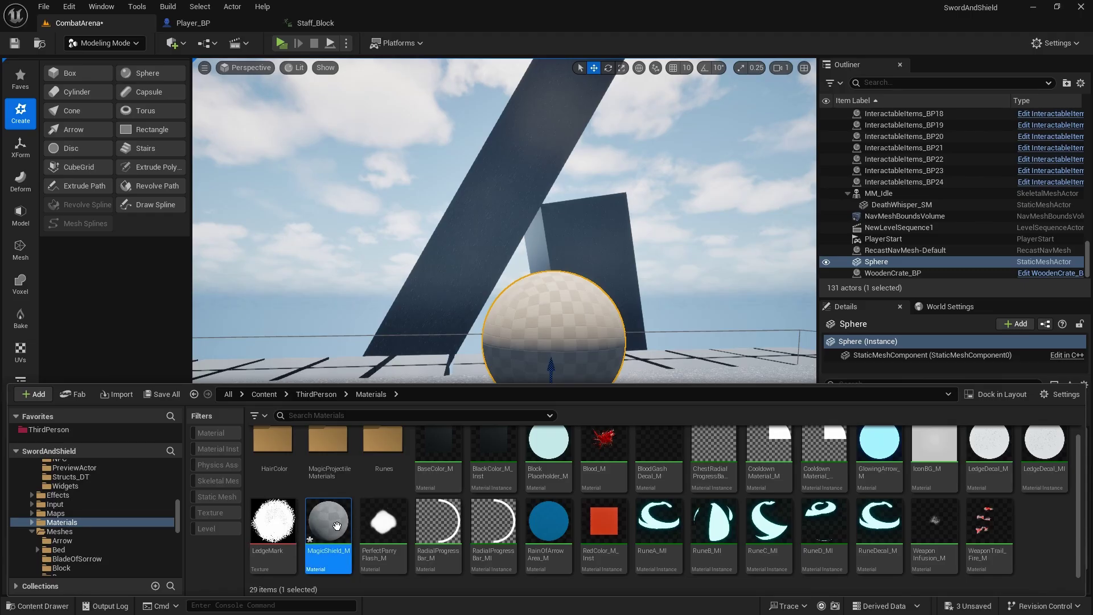
Open MagicShield_M and set its blend mode to Translucent and its shading model to Unlit
{"action": "double_click", "coordinate": [338, 527]}
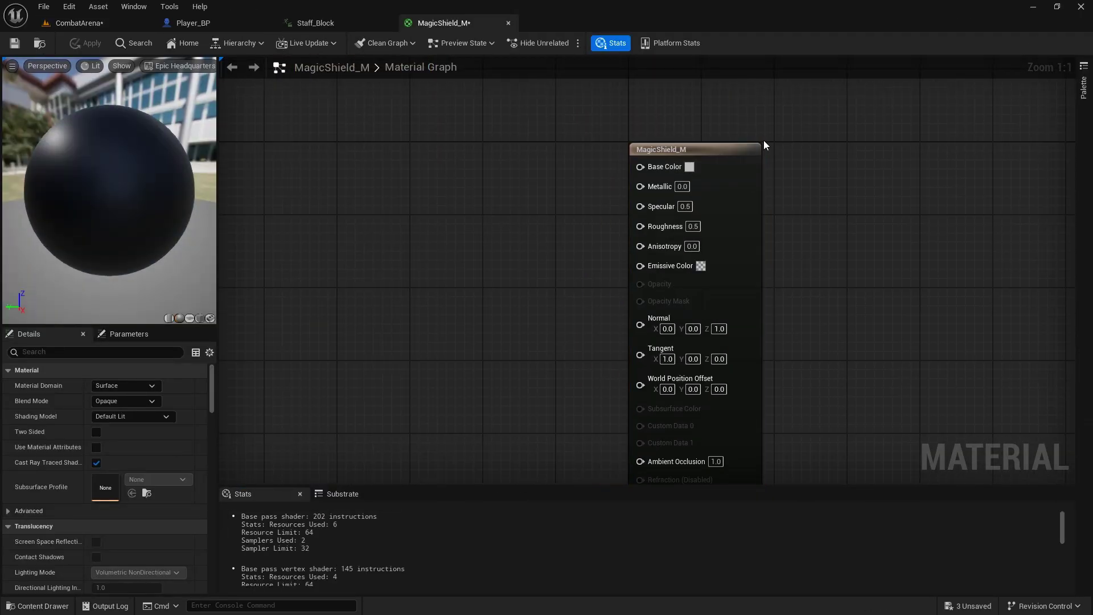
{"action": "left_click", "coordinate": [78, 333]}
{"action": "left_click", "coordinate": [123, 398]}
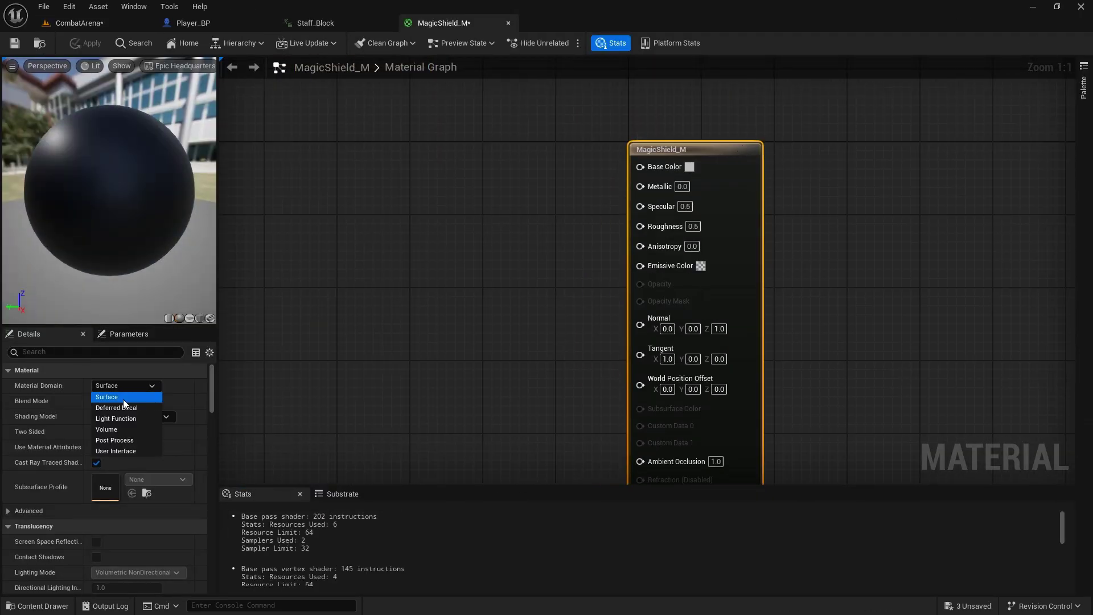
{"action": "left_click", "coordinate": [114, 384]}
{"action": "left_click", "coordinate": [114, 402]}
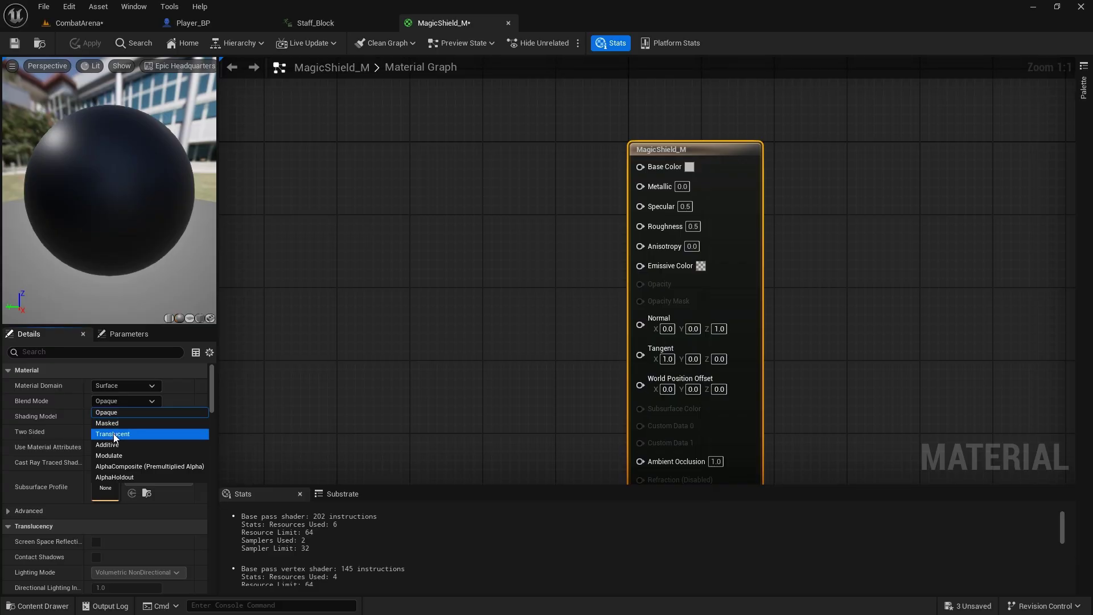
{"action": "left_click", "coordinate": [113, 434]}
{"action": "left_click", "coordinate": [131, 416]}
{"action": "left_click", "coordinate": [113, 427]}
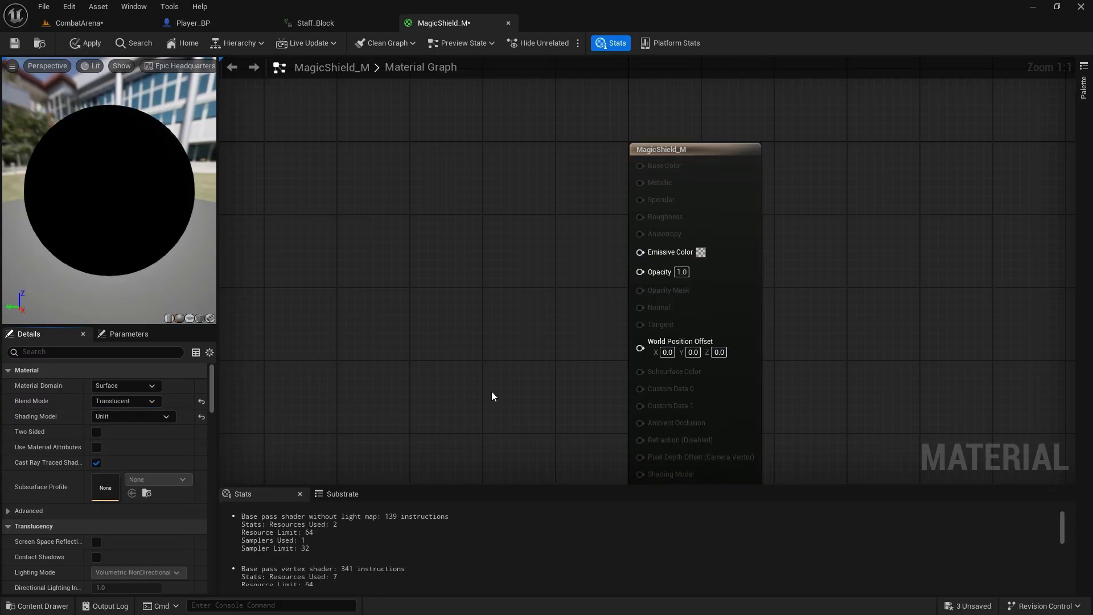
Add a Constant3Vector node to the material graph, ahead of the MagicShield_M output node
{"action": "scroll", "coordinate": [491, 391], "scroll_direction": "down", "scroll_amount": 1}
{"action": "right_click_drag", "start_coordinate": [491, 391], "coordinate": [545, 313]}
{"action": "right_click_drag", "start_coordinate": [544, 310], "coordinate": [541, 309]}
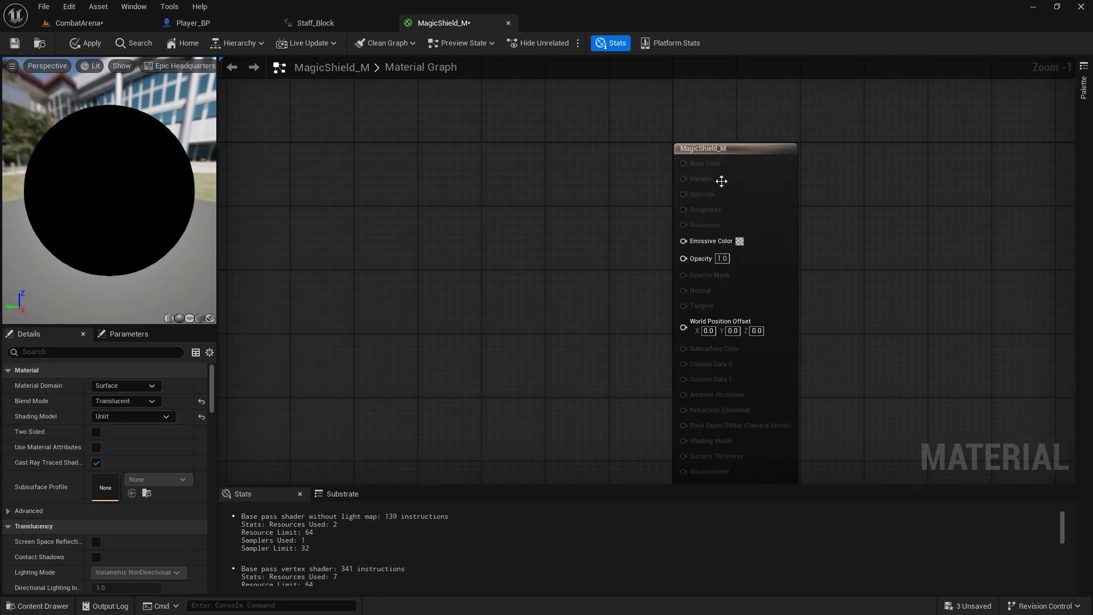
{"action": "right_click_drag", "start_coordinate": [233, 201], "coordinate": [396, 218]}
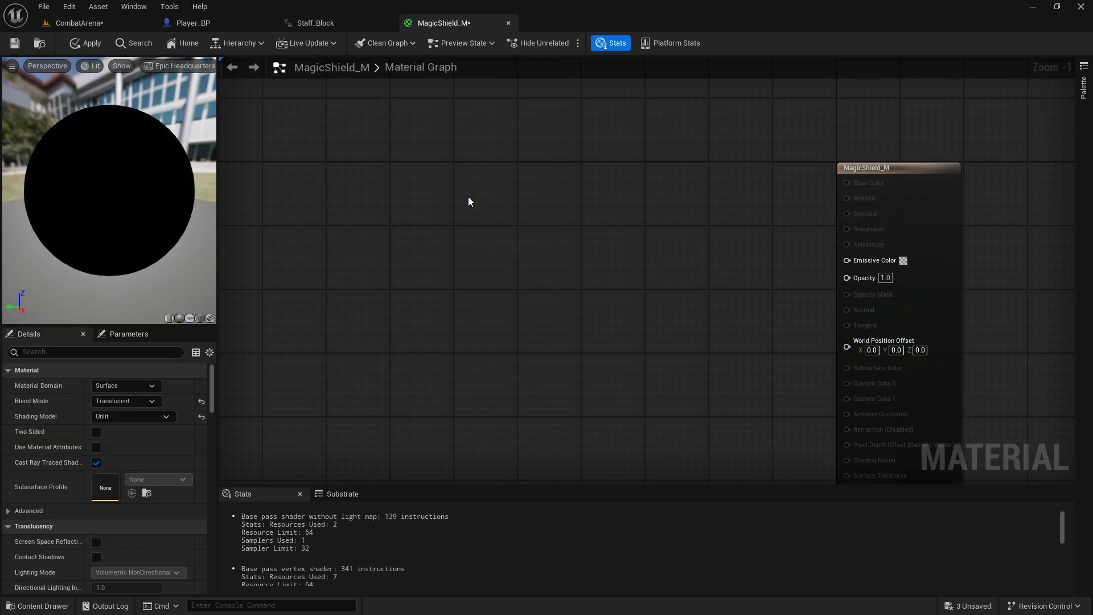
{"action": "left_click", "coordinate": [522, 180]}
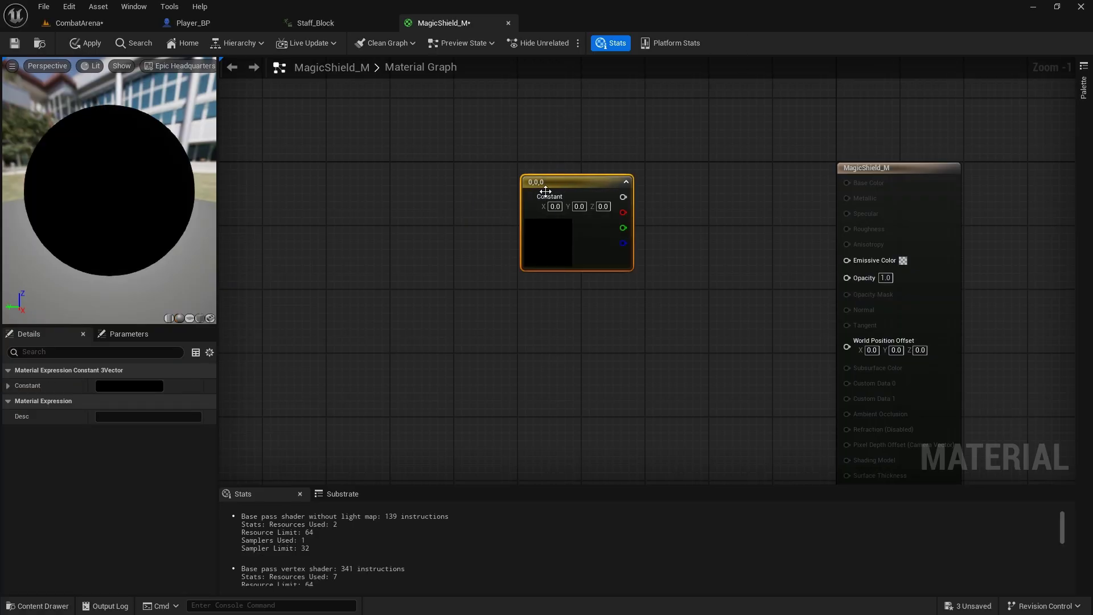
{"action": "right_click", "coordinate": [556, 304]}
{"action": "type", "text": "consta"}
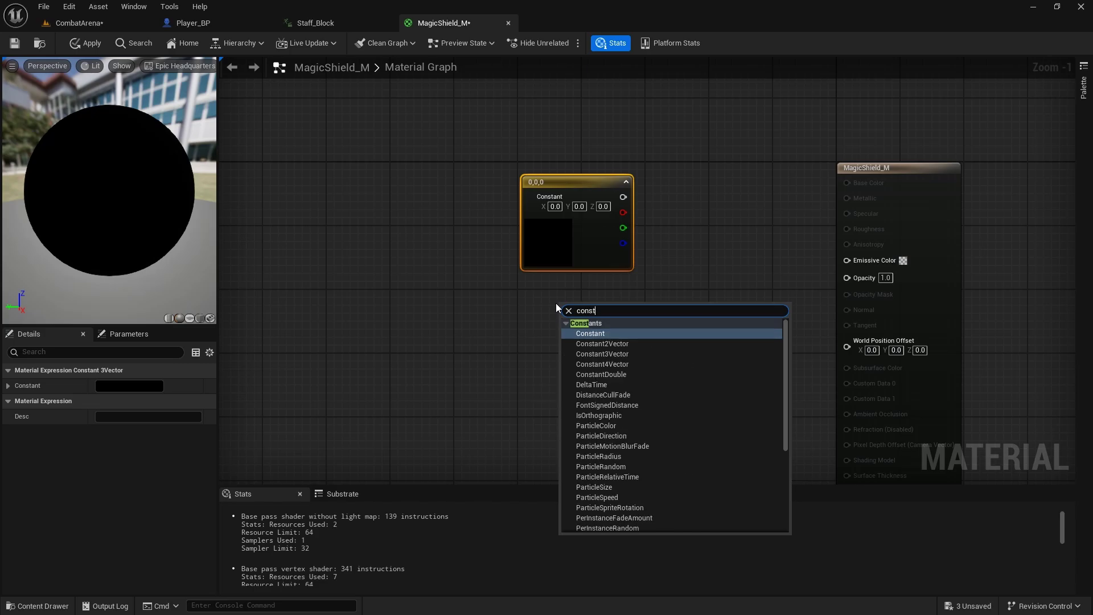
{"action": "left_click", "coordinate": [616, 354]}
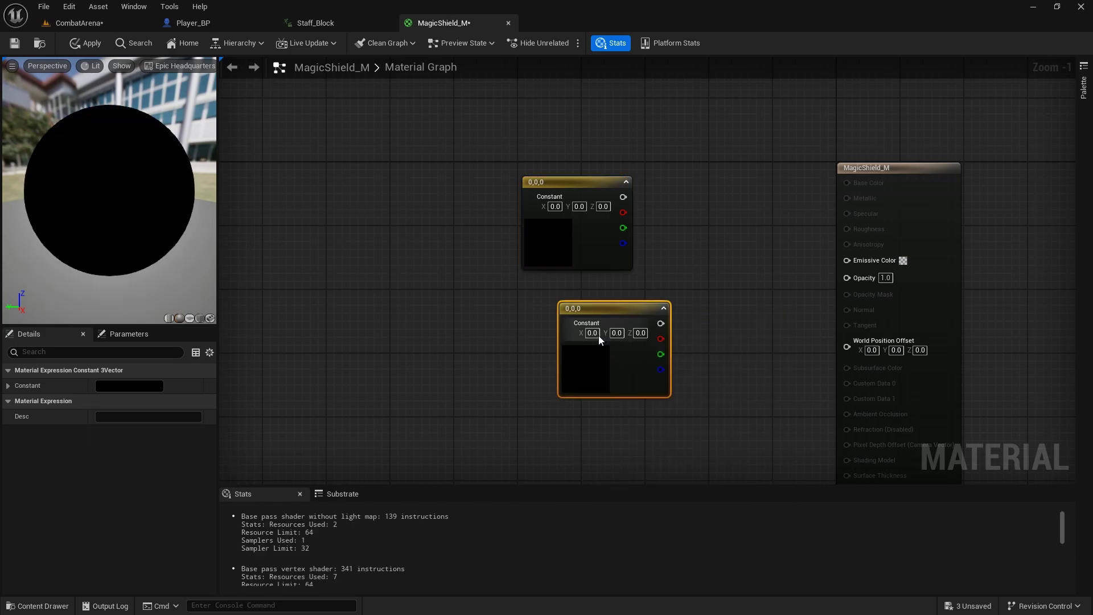
{"action": "key", "text": "Delete"}
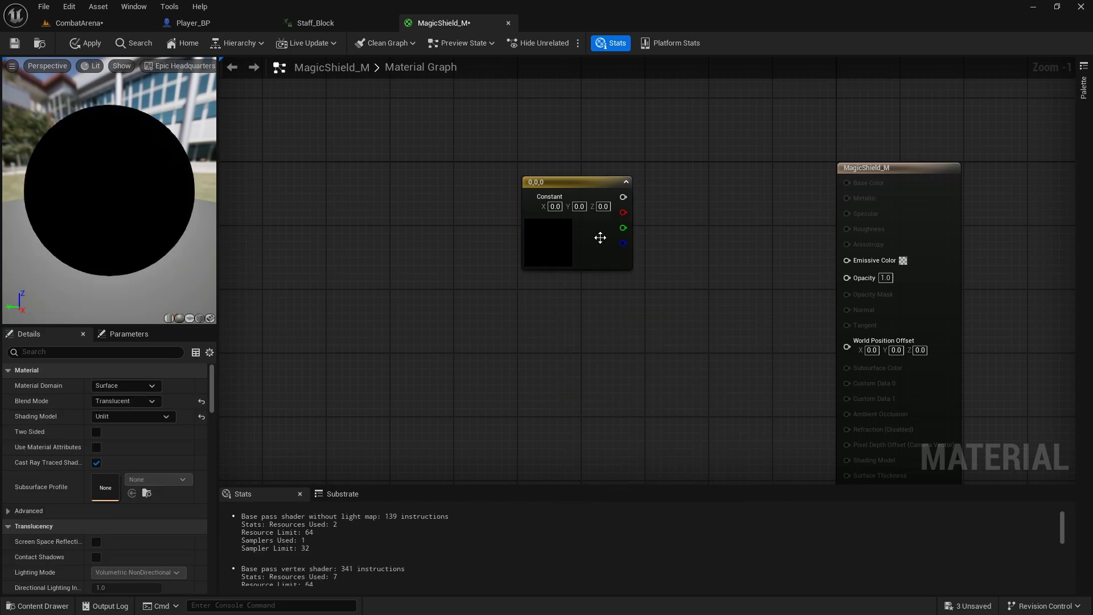
Add a Multiply node between the colour constant and the output node and feed the constant into its A input
{"action": "right_click_drag", "start_coordinate": [668, 186], "coordinate": [614, 141]}
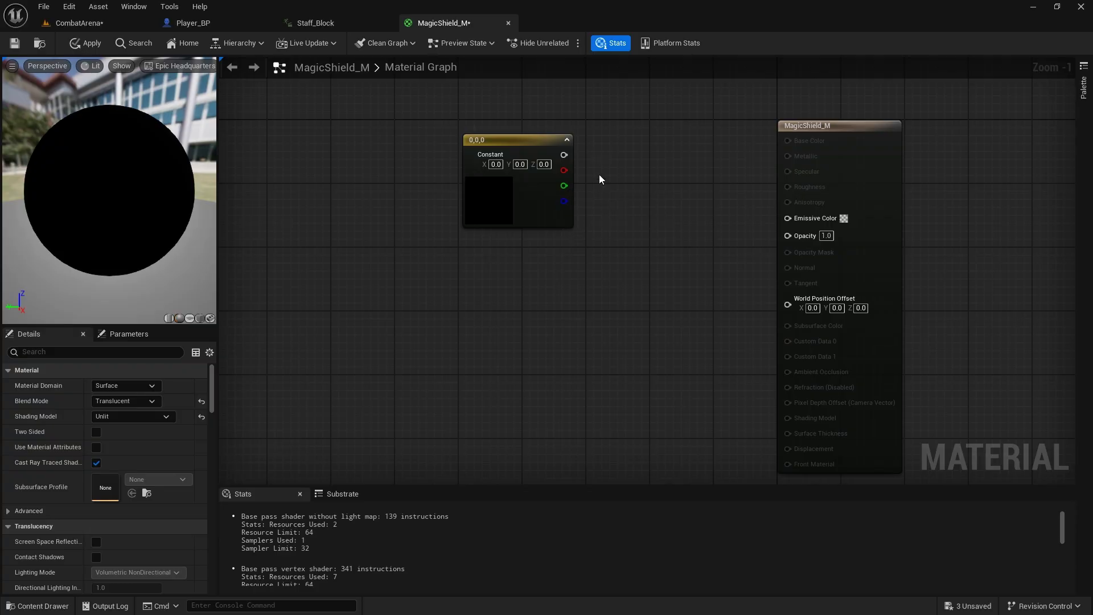
{"action": "left_click", "coordinate": [620, 180]}
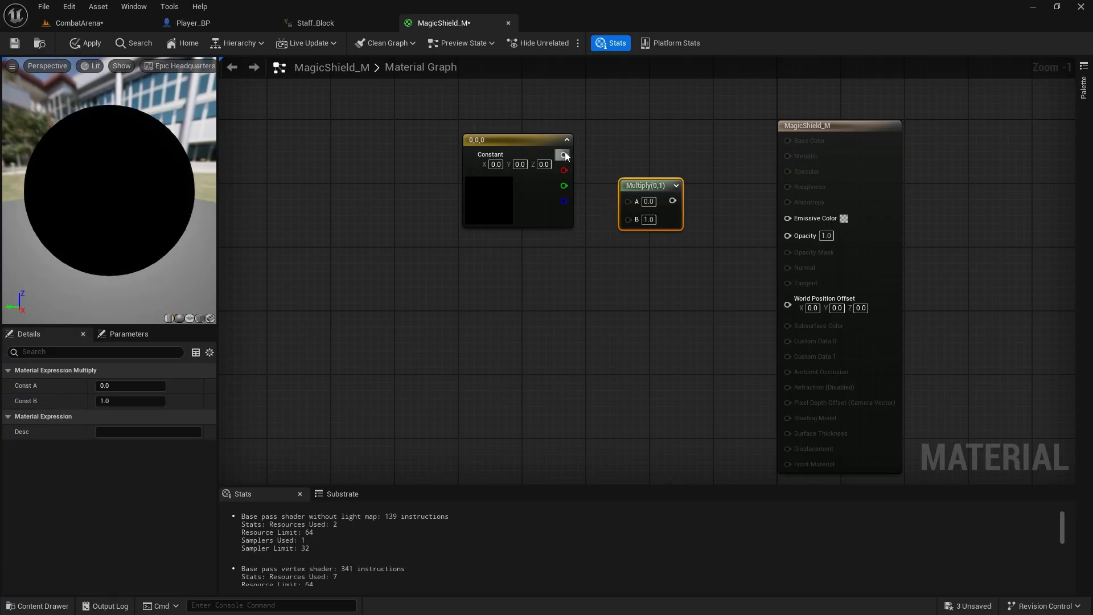
{"action": "left_click_drag", "start_coordinate": [563, 154], "coordinate": [628, 200]}
Add a Fresnel utility node and place it below the Constant3Vector node
{"action": "right_click_drag", "start_coordinate": [601, 237], "coordinate": [633, 193]}
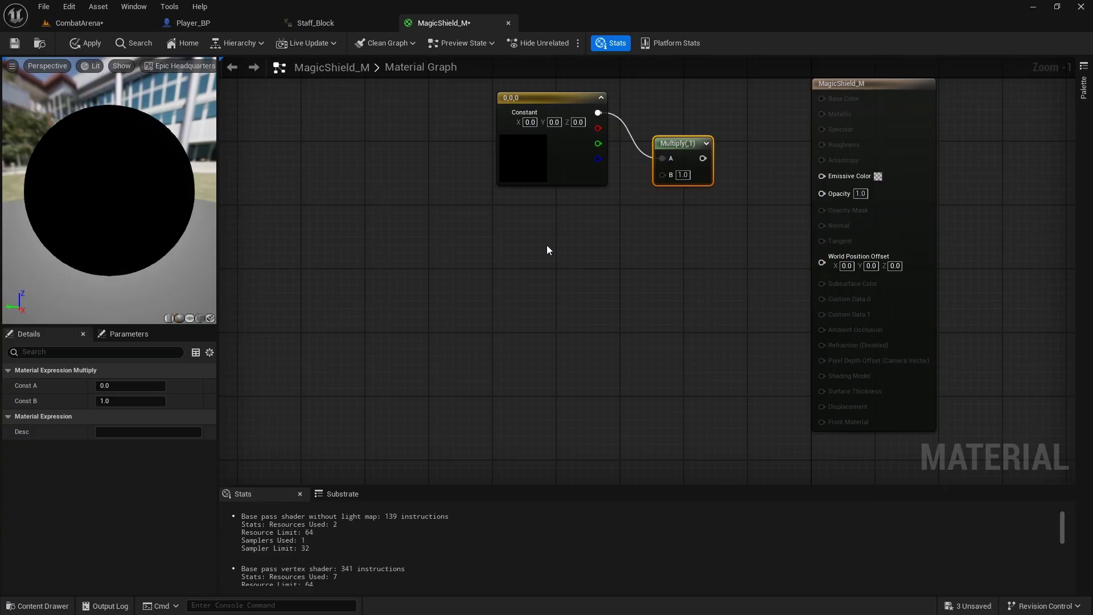
{"action": "right_click_drag", "start_coordinate": [522, 260], "coordinate": [619, 248]}
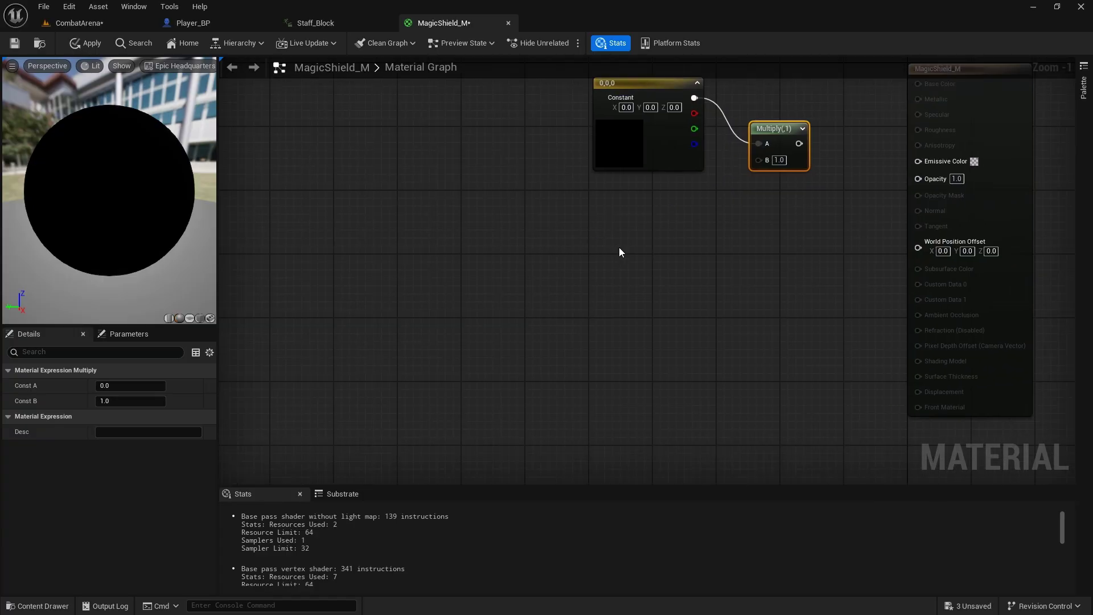
{"action": "right_click", "coordinate": [545, 283]}
{"action": "type", "text": "fresne"}
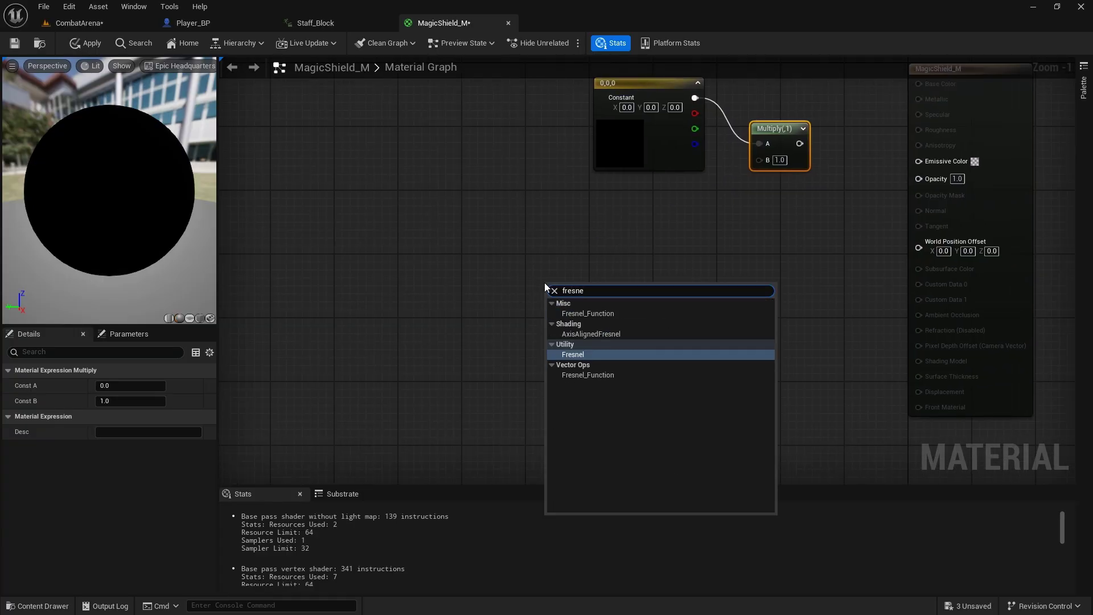
{"action": "left_click", "coordinate": [592, 353]}
{"action": "left_click_drag", "start_coordinate": [568, 295], "coordinate": [637, 253]}
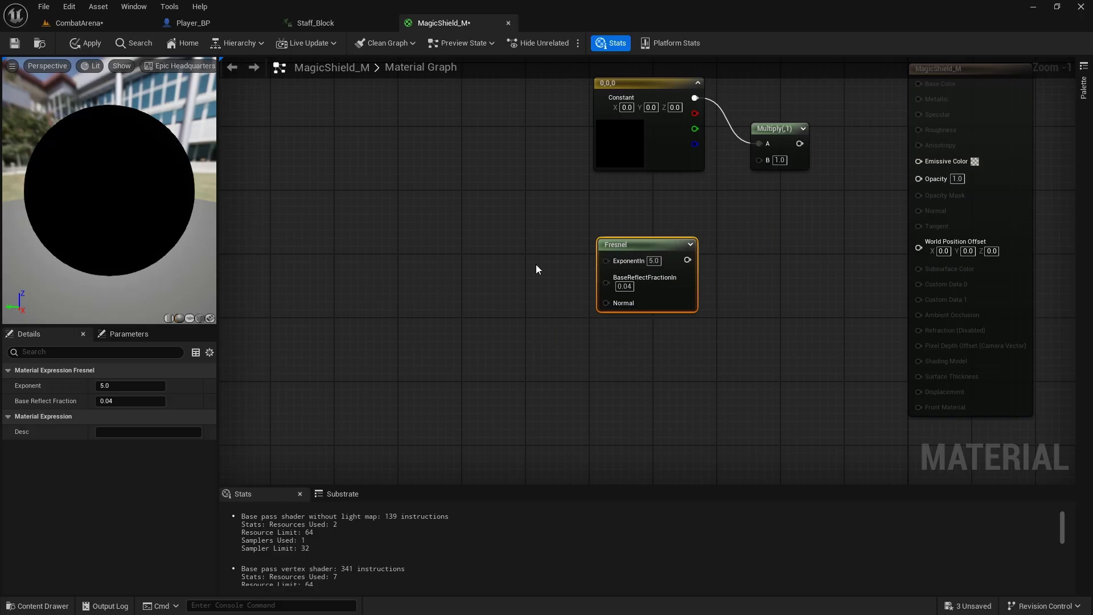
Add a scalar parameter named ExponentIn and connect it to the Fresnel node's ExponentIn input
{"action": "left_click", "coordinate": [422, 246]}
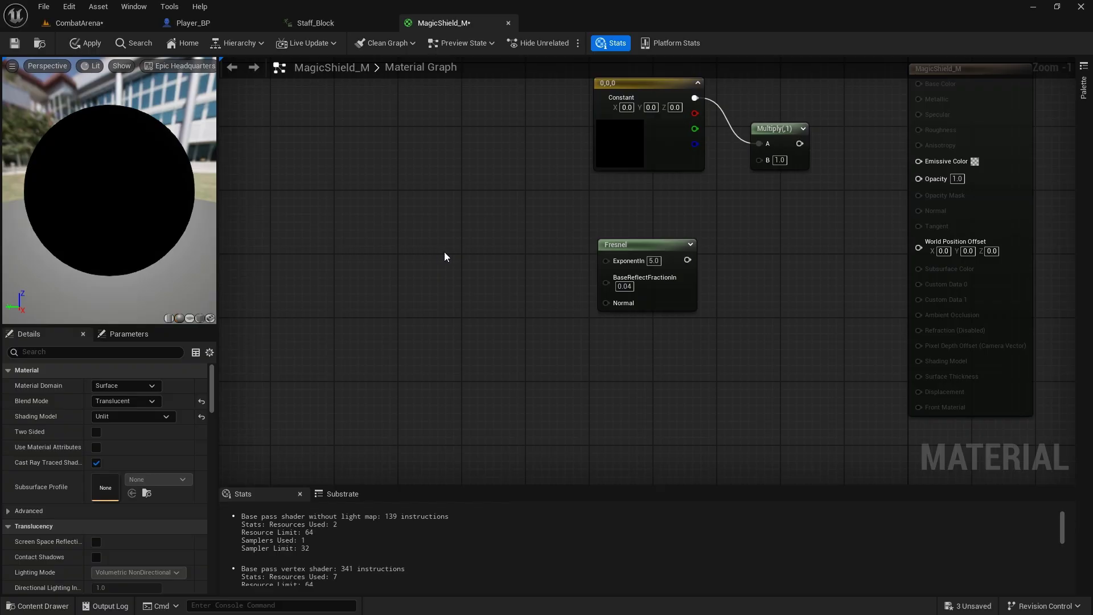
{"action": "left_click", "coordinate": [446, 250]}
{"action": "type", "text": "sss"}
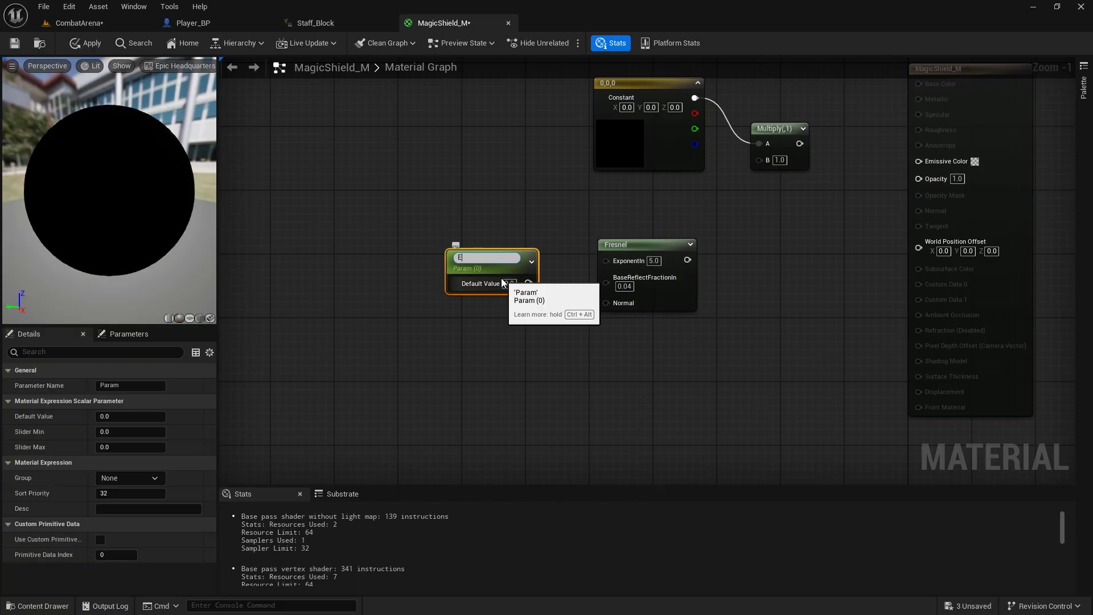
{"action": "type", "text": "In"}
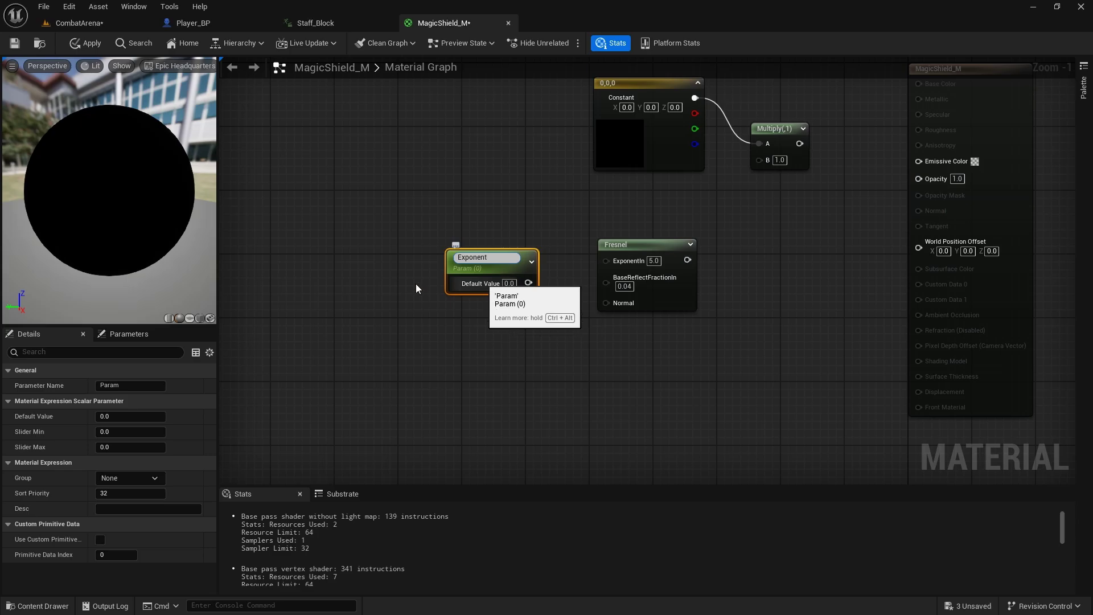
{"action": "left_click", "coordinate": [520, 340]}
{"action": "left_click_drag", "start_coordinate": [528, 280], "coordinate": [623, 261]}
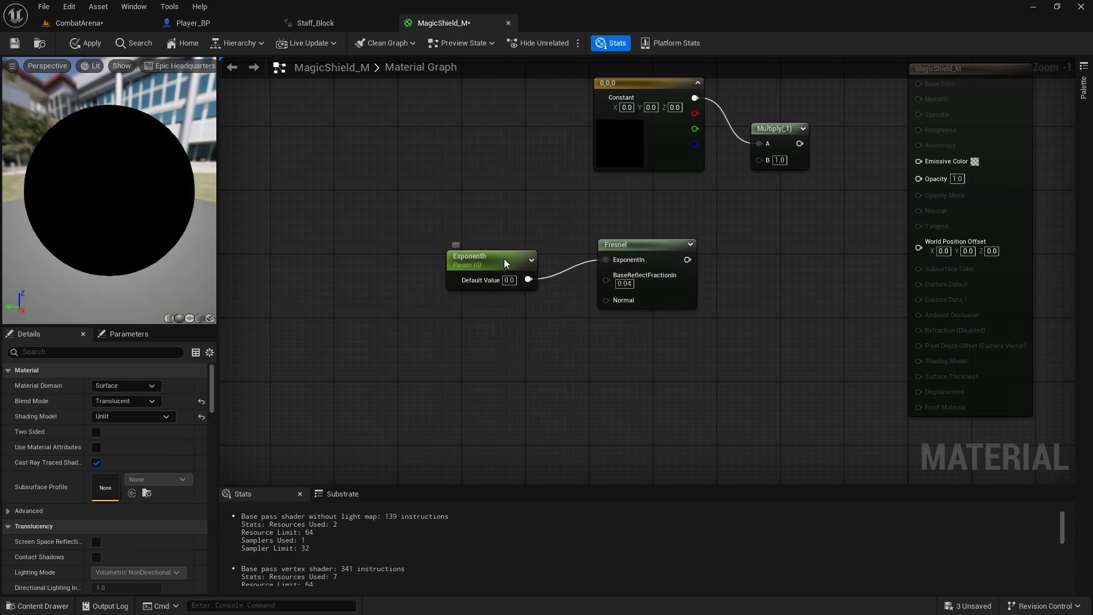
Align the exponent parameter with the Fresnel node, set its default to 1, and feed the Fresnel output into the Multiply's B input
{"action": "left_click_drag", "start_coordinate": [504, 258], "coordinate": [526, 262]}
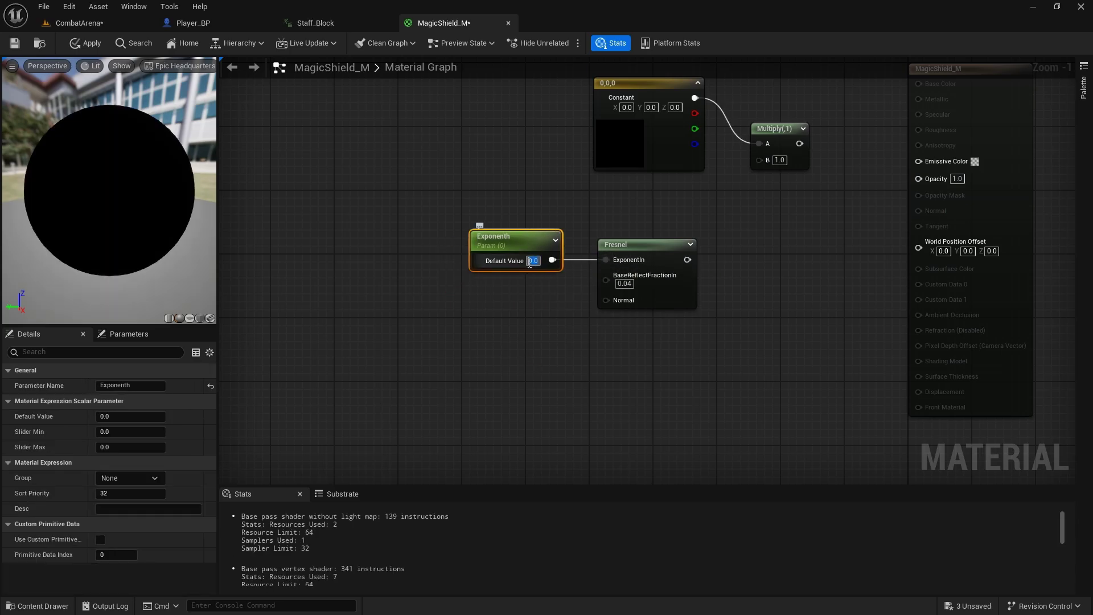
{"action": "type", "text": "1"}
{"action": "left_click", "coordinate": [521, 319]}
{"action": "right_click_drag", "start_coordinate": [697, 241], "coordinate": [596, 249]}
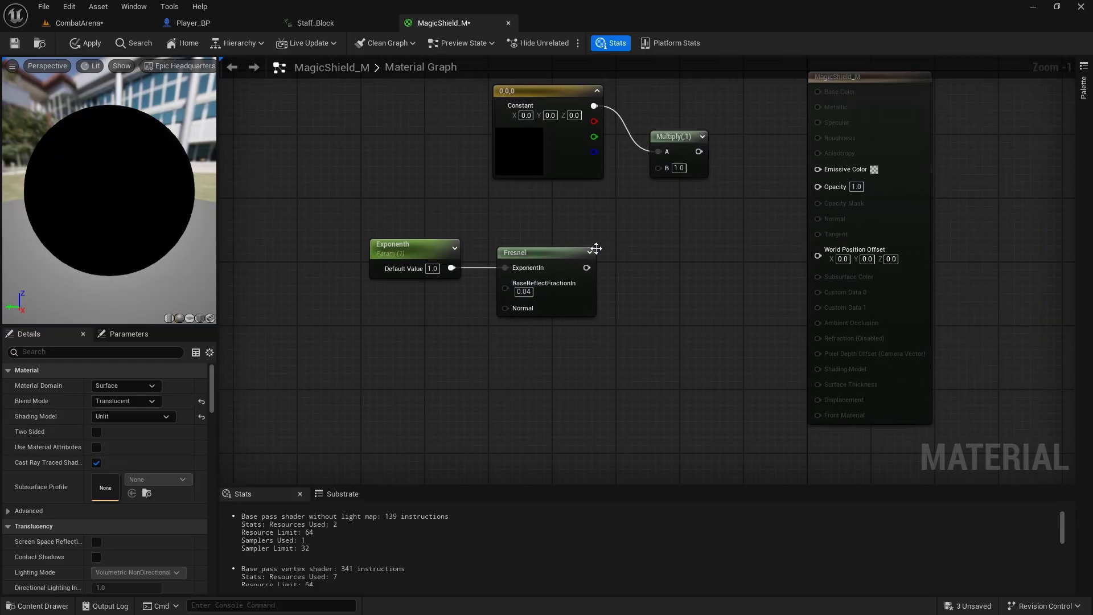
{"action": "left_click_drag", "start_coordinate": [587, 268], "coordinate": [658, 168]}
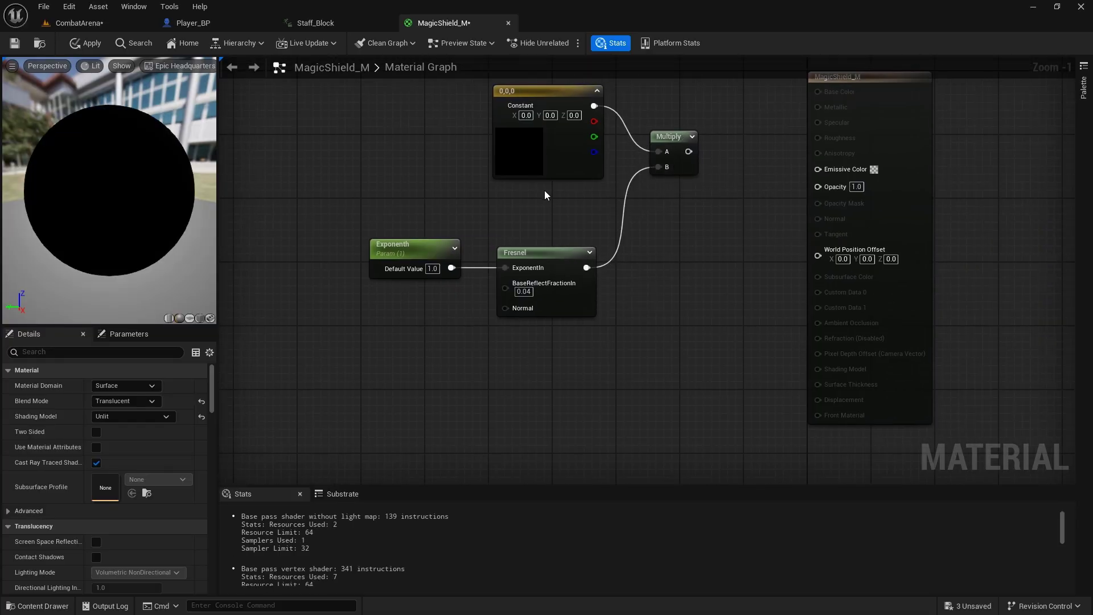
Add a second Multiply node with the Fresnel output feeding its A input and set its B value to 0.1
{"action": "scroll", "coordinate": [538, 170], "scroll_direction": "down", "scroll_amount": 2}
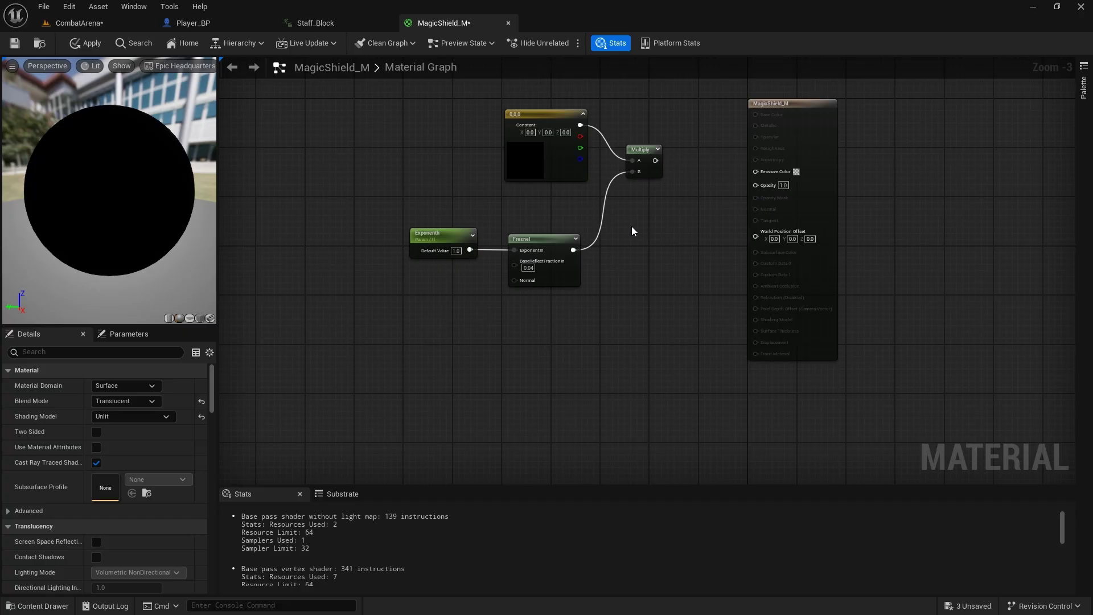
{"action": "left_click", "coordinate": [620, 268]}
{"action": "scroll", "coordinate": [620, 268], "scroll_direction": "up", "scroll_amount": 3}
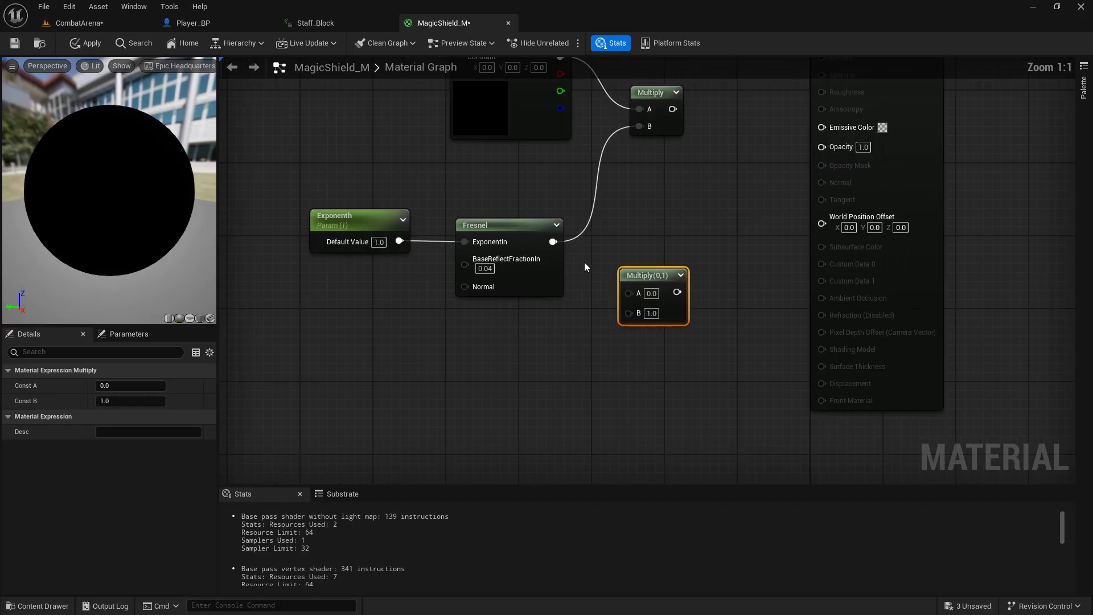
{"action": "left_click_drag", "start_coordinate": [552, 241], "coordinate": [636, 294]}
{"action": "right_click_drag", "start_coordinate": [616, 338], "coordinate": [637, 308]}
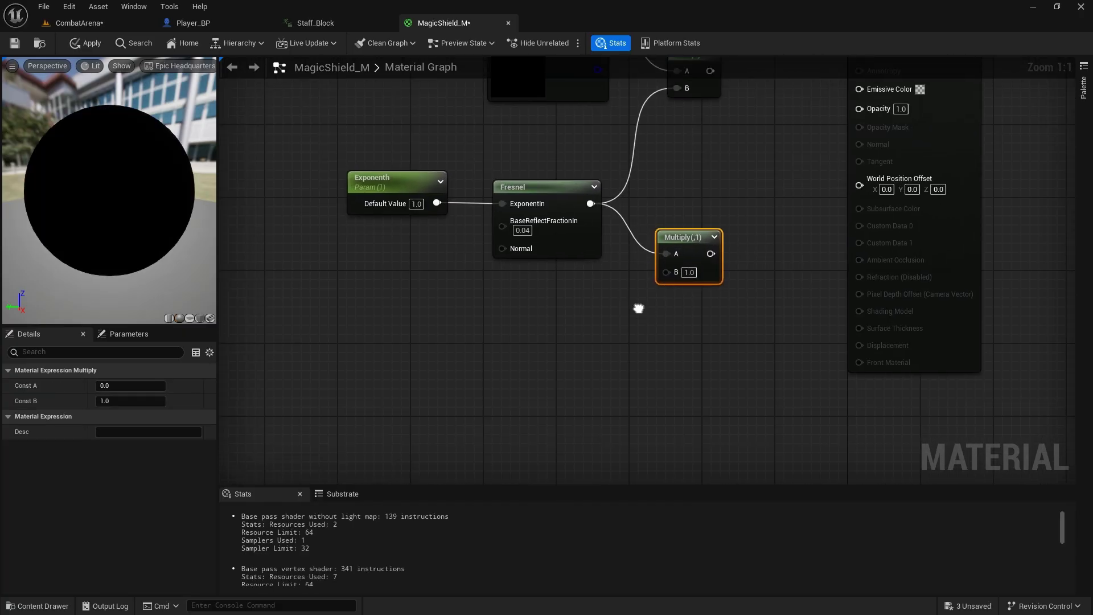
{"action": "left_click", "coordinate": [695, 273]}
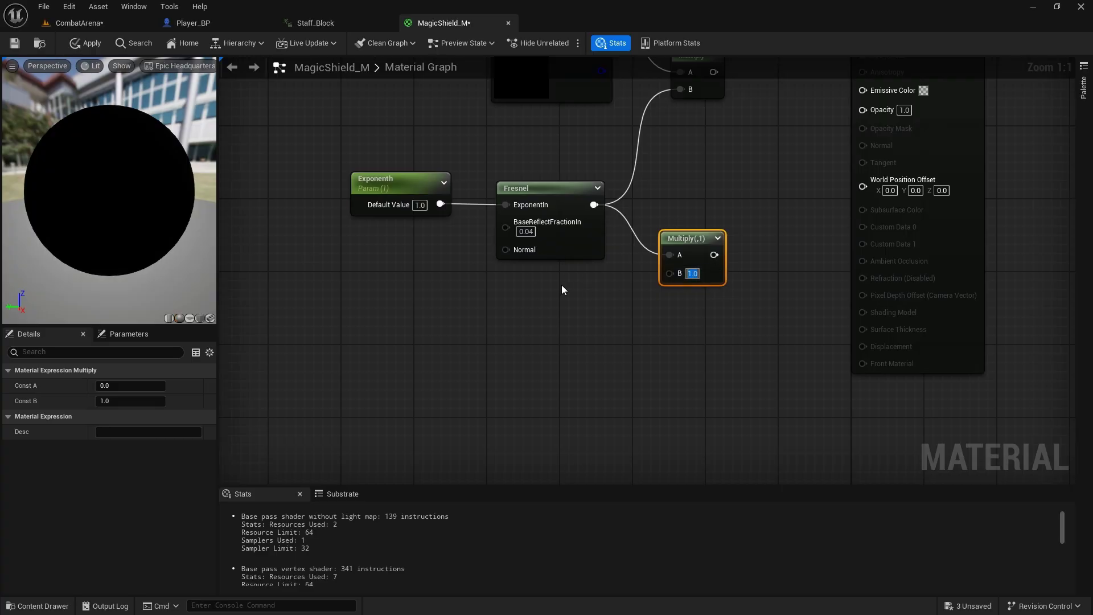
{"action": "type", "text": "0.1"}
{"action": "key", "text": "Return"}
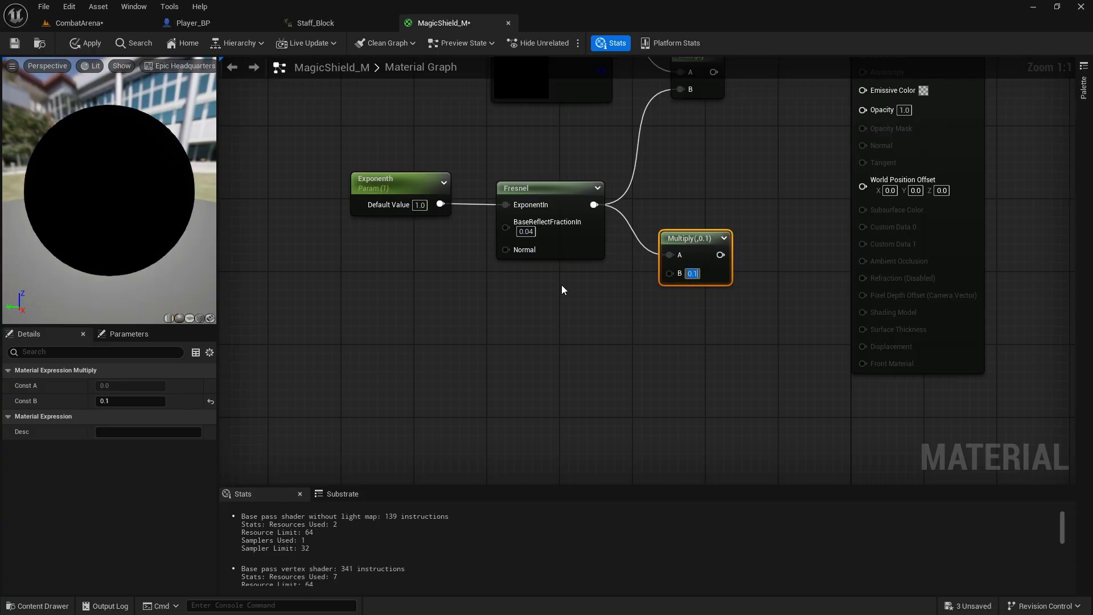
Connect the color Multiply's output to Emissive Color and the second Multiply's output to Opacity on the MagicShield_M result node
{"action": "left_click", "coordinate": [695, 303]}
{"action": "right_click_drag", "start_coordinate": [694, 303], "coordinate": [612, 430]}
{"action": "right_click_drag", "start_coordinate": [699, 373], "coordinate": [617, 335]}
{"action": "left_click_drag", "start_coordinate": [553, 344], "coordinate": [696, 199]}
{"action": "left_click_drag", "start_coordinate": [550, 162], "coordinate": [696, 181]}
{"action": "right_click_drag", "start_coordinate": [423, 222], "coordinate": [585, 225]}
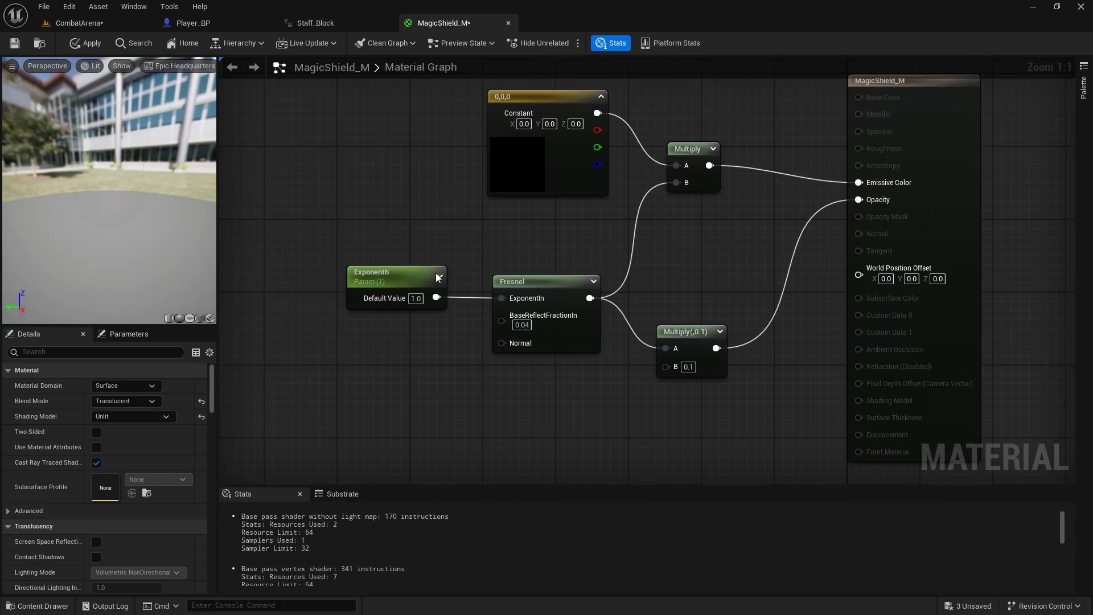
Set the B value of the Multiply node that feeds Opacity to 0.2
{"action": "left_click_drag", "start_coordinate": [665, 366], "coordinate": [689, 366]}
{"action": "left_click", "coordinate": [689, 366]}
{"action": "type", "text": "0.2"}
{"action": "key", "text": "Return"}
Set the Constant3Vector node to a bright cyan color, hex sRGB 00DDFFFF
{"action": "left_click", "coordinate": [520, 152]}
{"action": "double_click", "coordinate": [519, 151]}
{"action": "left_click", "coordinate": [617, 246]}
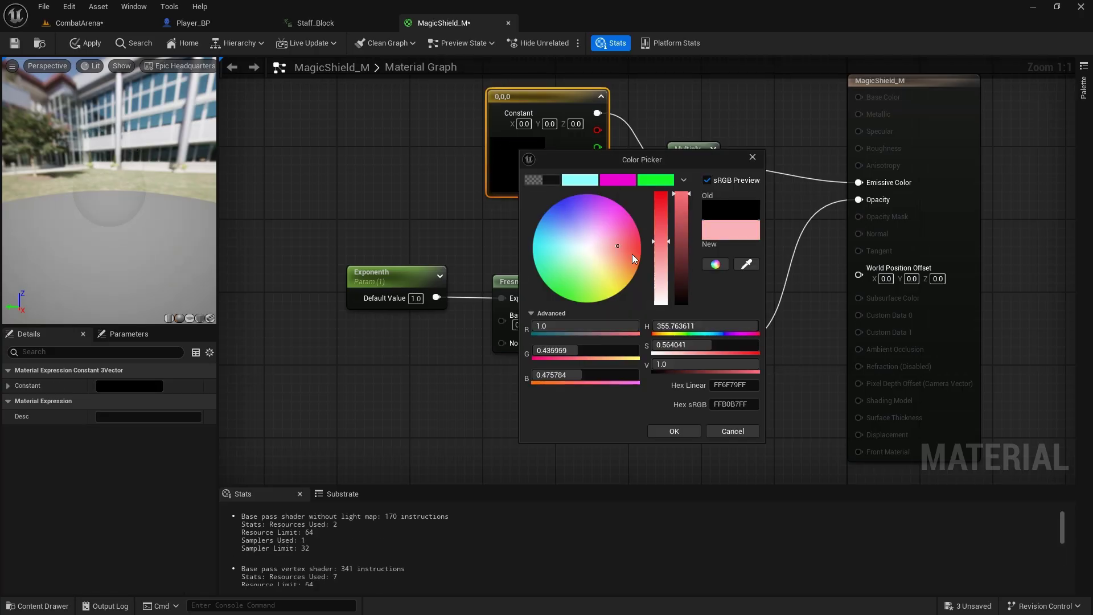
{"action": "left_click_drag", "start_coordinate": [632, 254], "coordinate": [644, 266]}
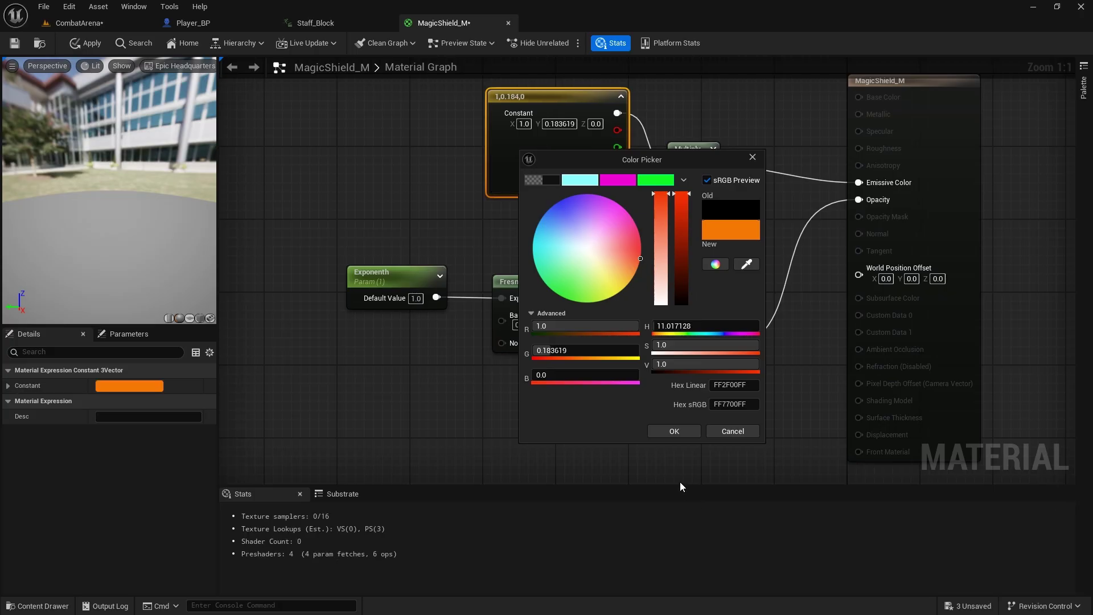
{"action": "left_click_drag", "start_coordinate": [544, 235], "coordinate": [512, 230]}
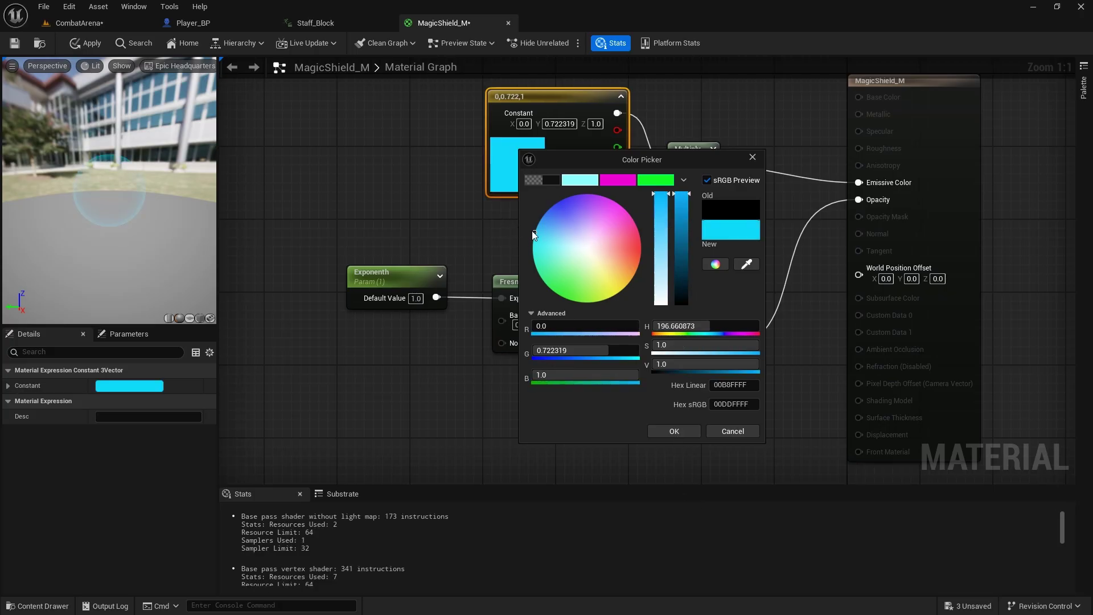
{"action": "left_click", "coordinate": [673, 431]}
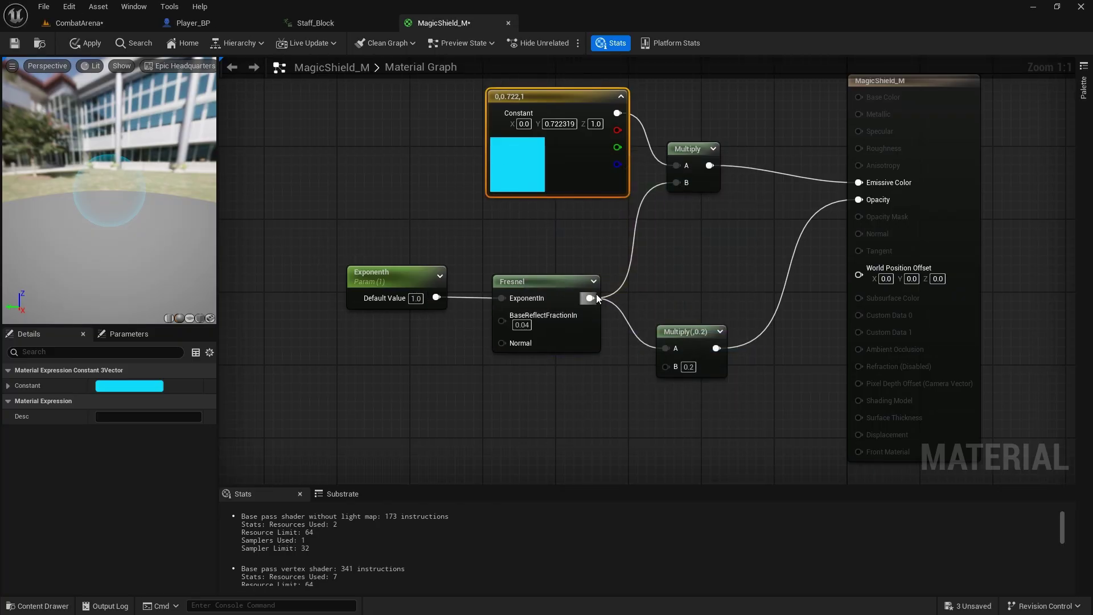
Convert the cyan Constant3Vector into a parameter named Color and shift the node slightly upward in the graph
{"action": "scroll", "coordinate": [555, 228], "scroll_direction": "down", "scroll_amount": 2}
{"action": "left_click_drag", "start_coordinate": [566, 147], "coordinate": [502, 150]}
{"action": "right_click", "coordinate": [520, 149]}
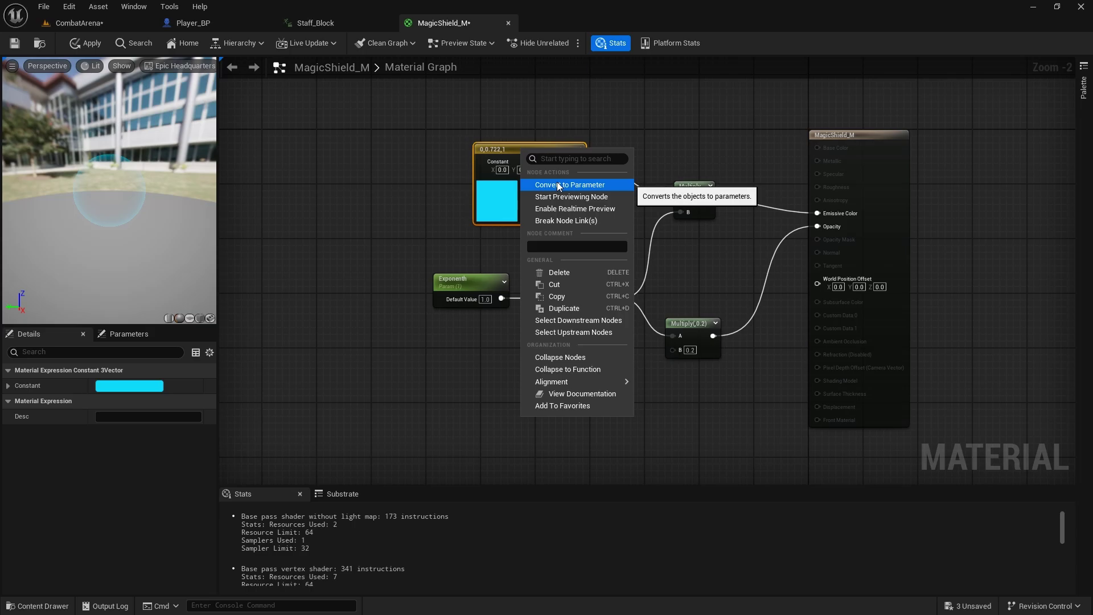
{"action": "left_click", "coordinate": [568, 185]}
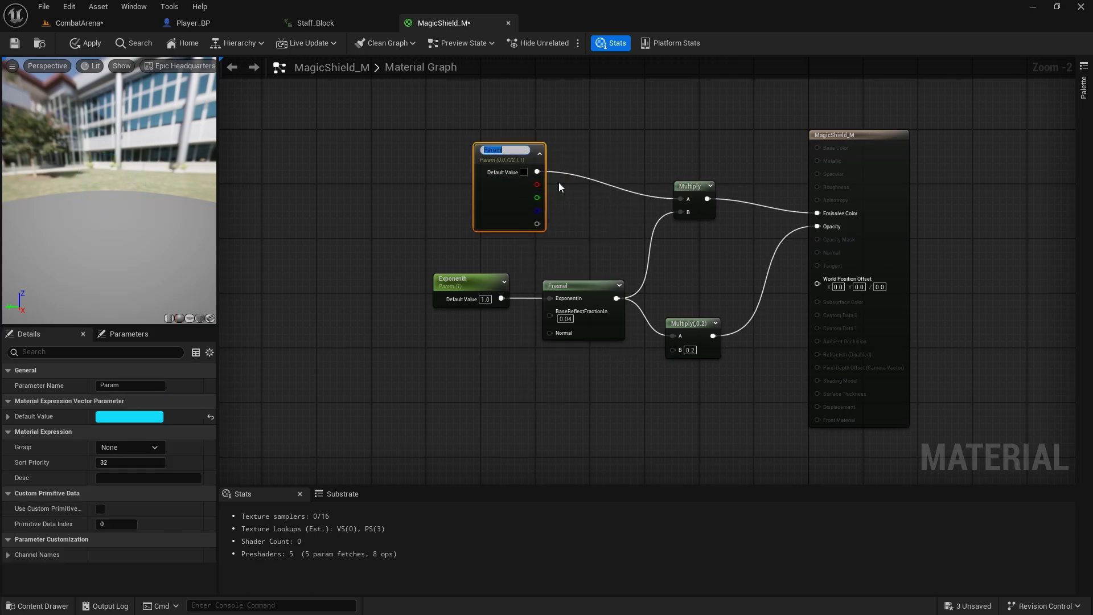
{"action": "type", "text": "Color"}
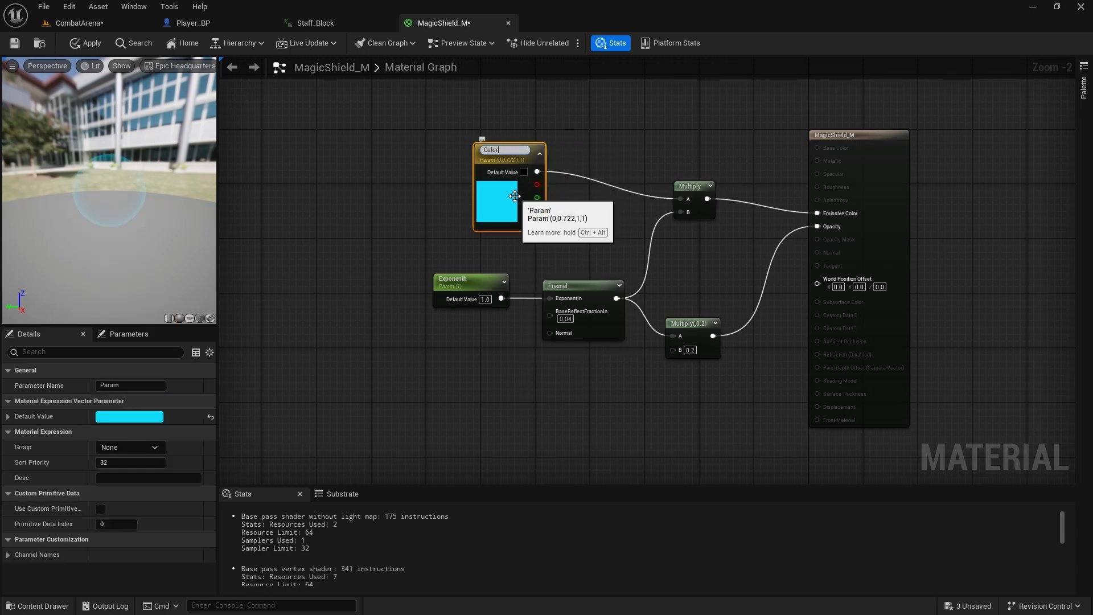
{"action": "key", "text": "Return"}
{"action": "left_click", "coordinate": [586, 269]}
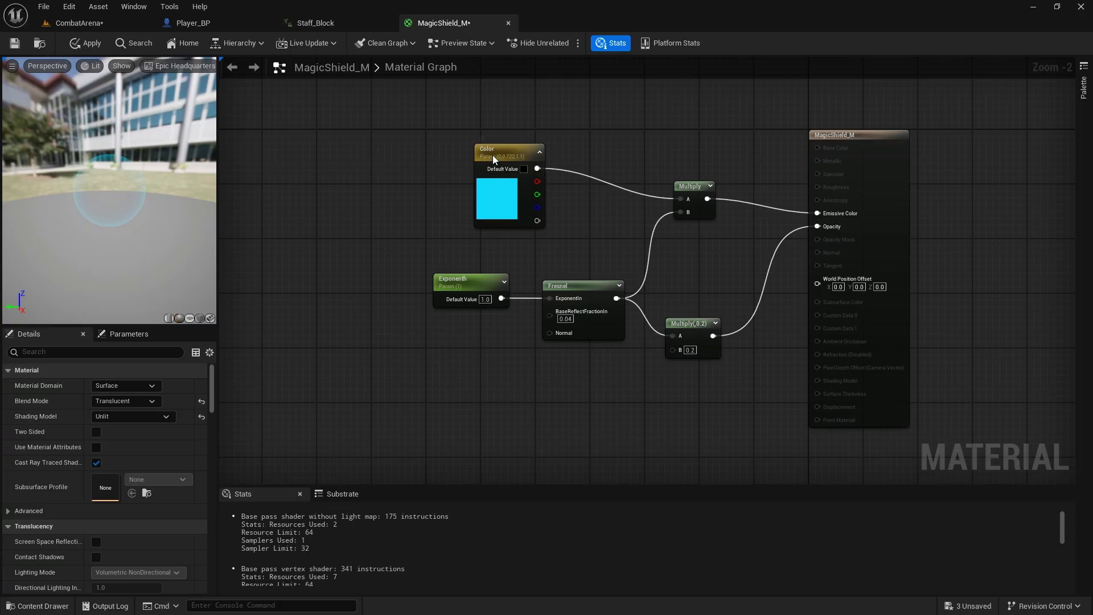
{"action": "left_click_drag", "start_coordinate": [493, 154], "coordinate": [500, 134]}
{"action": "left_click", "coordinate": [469, 342]}
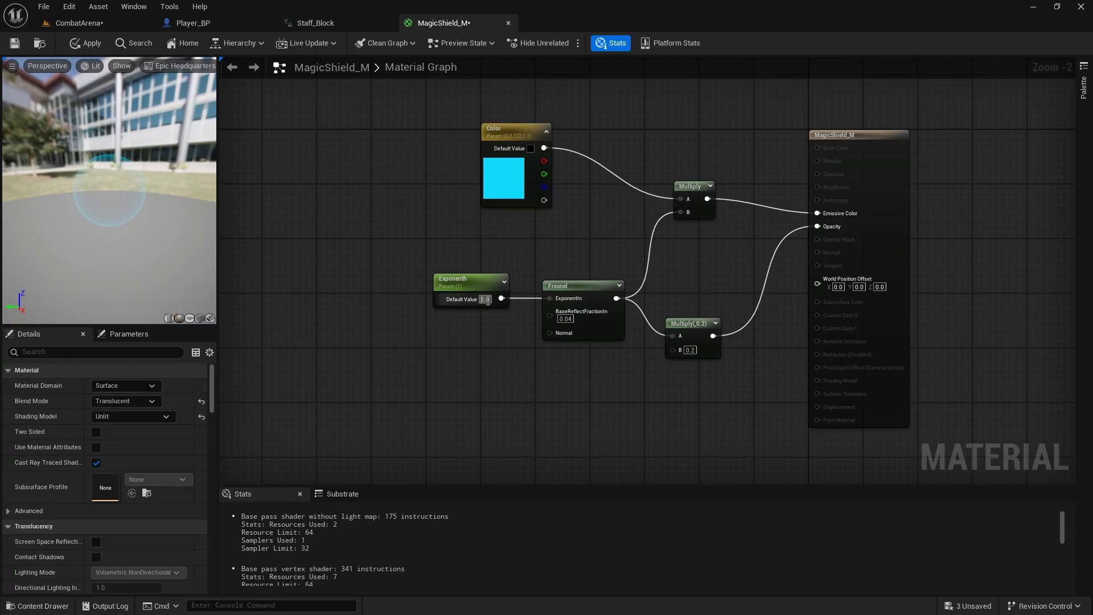
Try default values of 5 and 0.5 for the ExponentIn parameter
{"action": "type", "text": "54"}
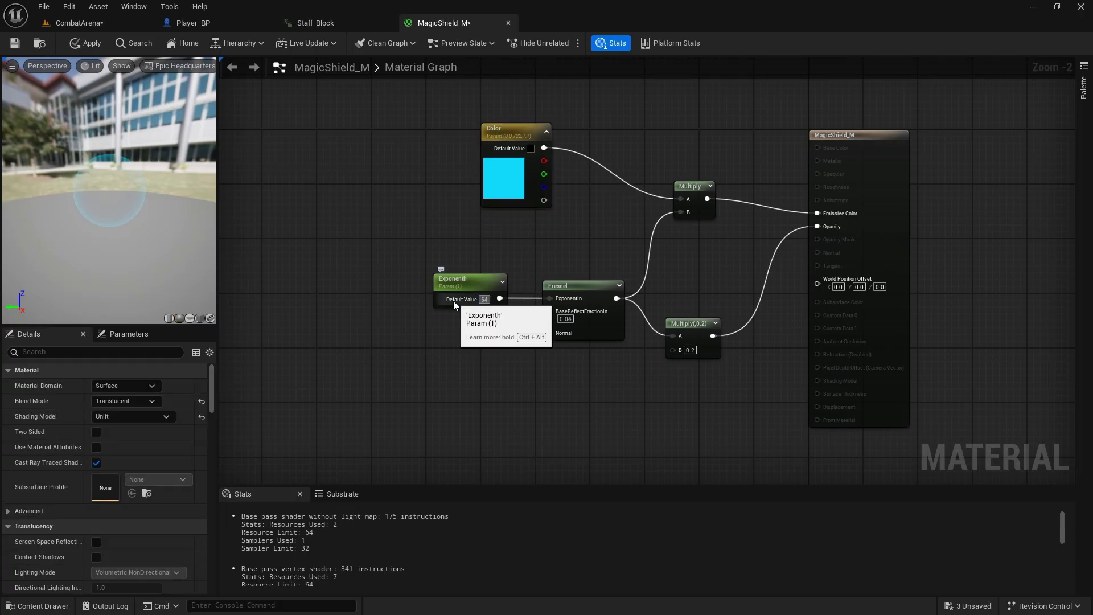
{"action": "key", "text": "Return"}
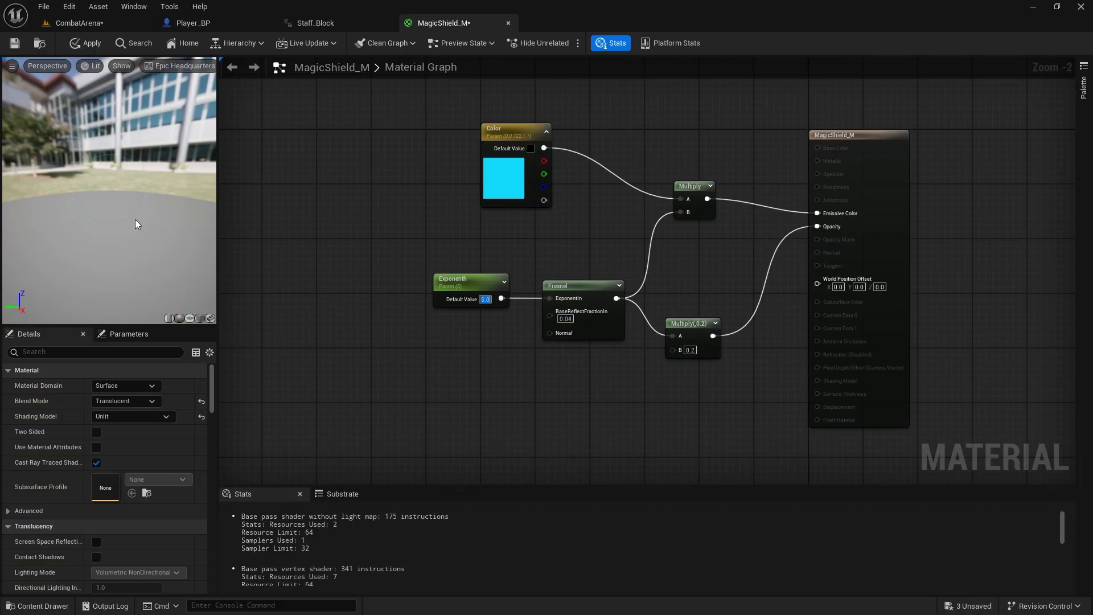
{"action": "scroll", "coordinate": [107, 193], "scroll_direction": "down", "scroll_amount": 5}
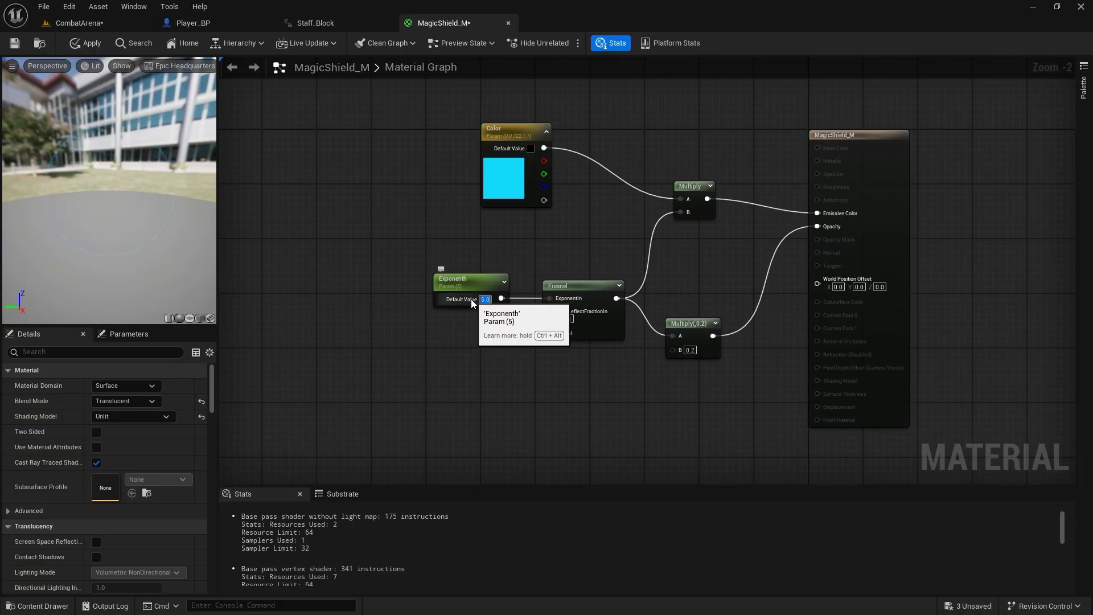
{"action": "type", "text": "0.5"}
{"action": "key", "text": "Return"}
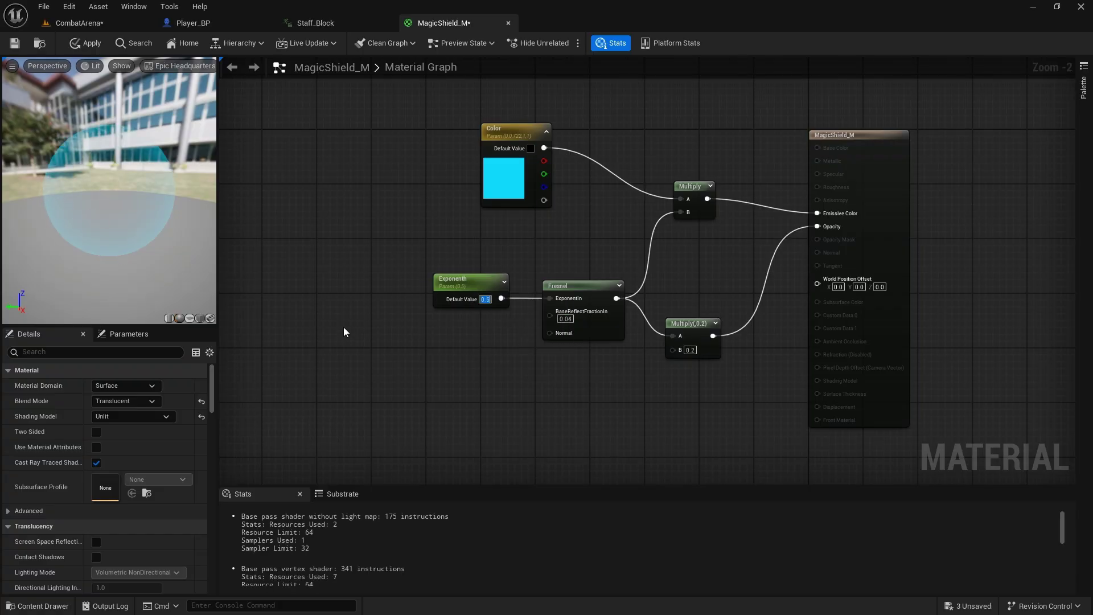
Set the ExponentIn parameter's default to 2, then apply and save the MagicShield_M material
{"action": "type", "text": "2"}
{"action": "key", "text": "Return"}
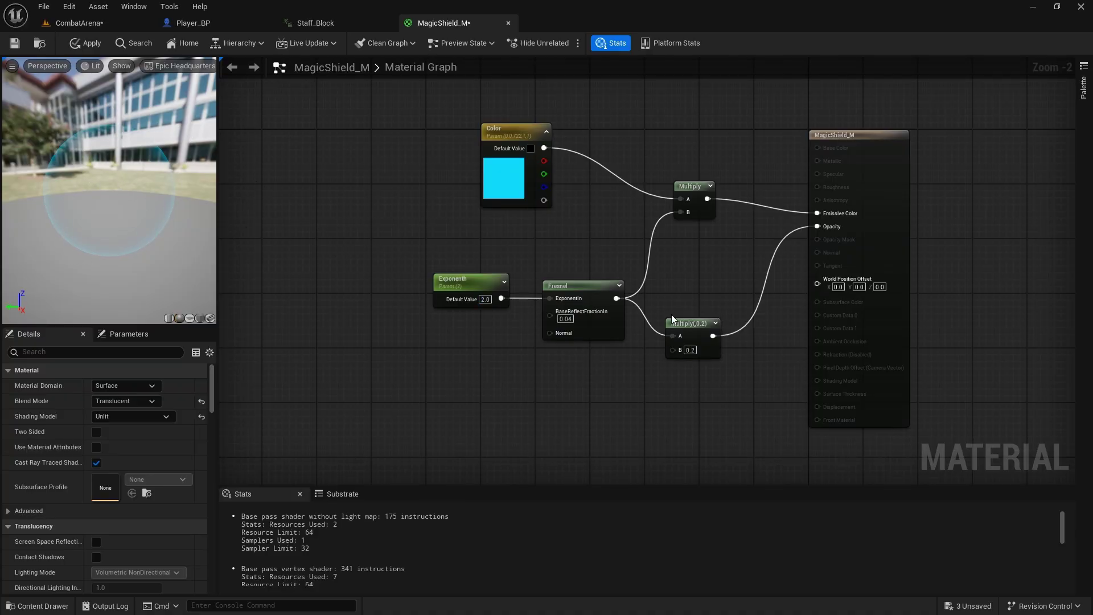
{"action": "scroll", "coordinate": [788, 394], "scroll_direction": "up", "scroll_amount": 2}
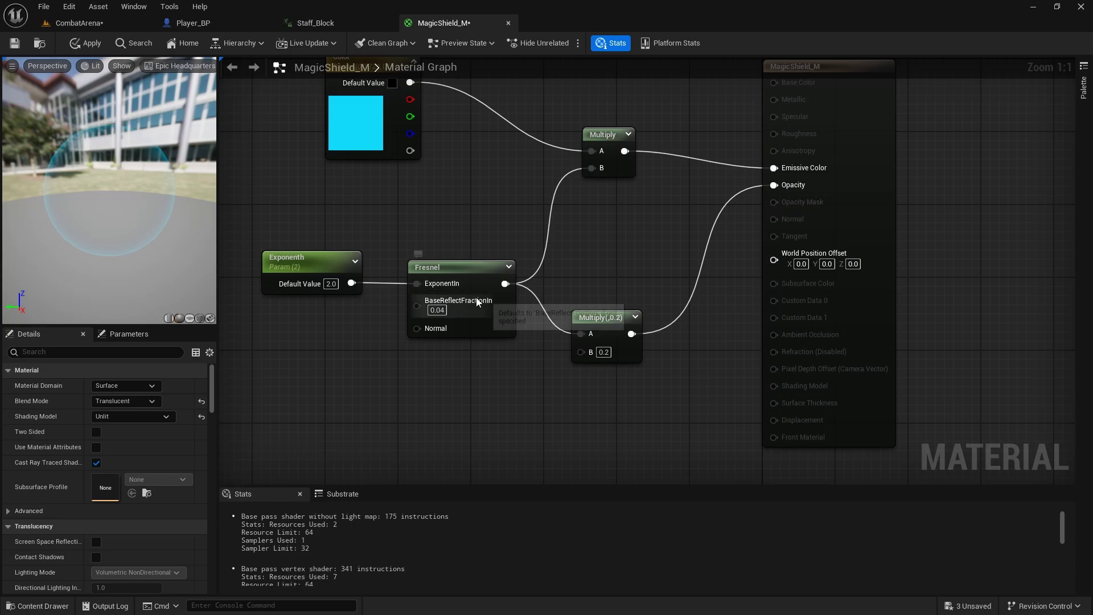
{"action": "scroll", "coordinate": [629, 281], "scroll_direction": "down", "scroll_amount": 1}
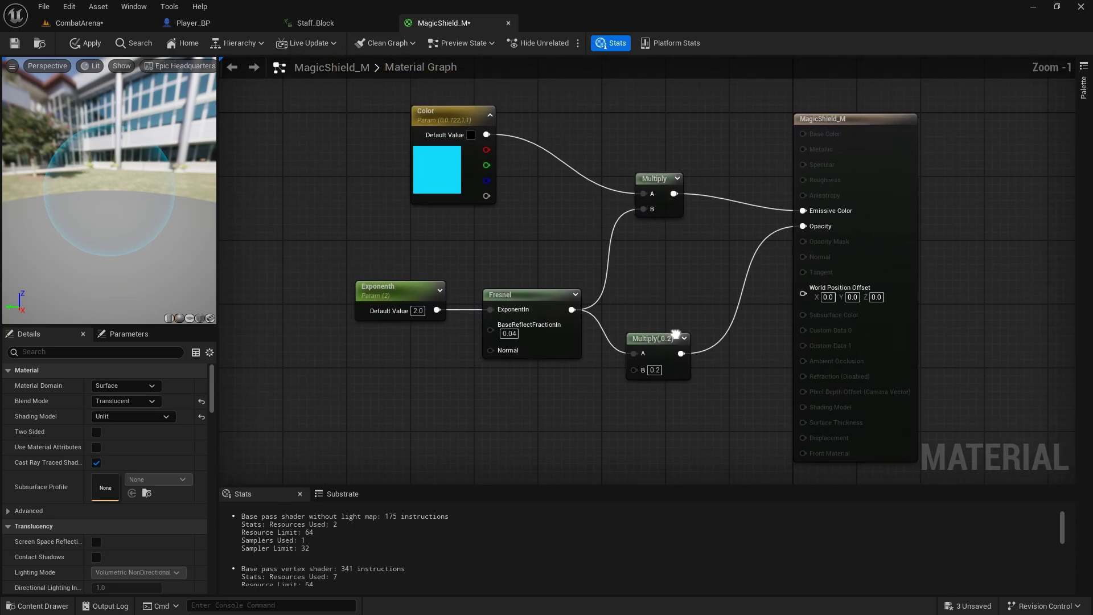
{"action": "left_click", "coordinate": [74, 45]}
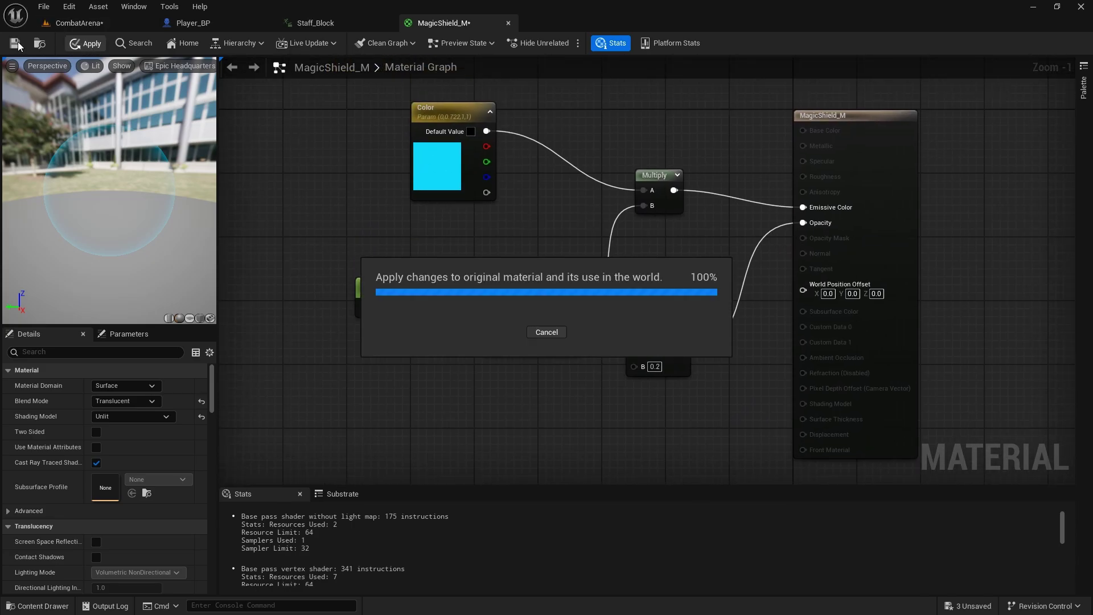
{"action": "left_click", "coordinate": [17, 45]}
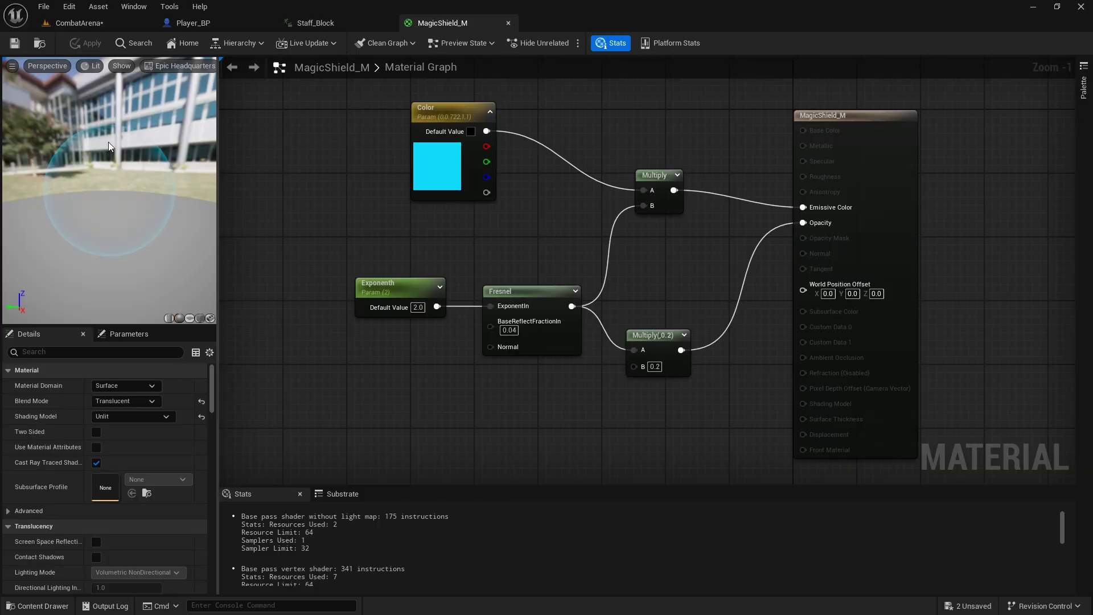
Open the Effects folder inside ThirdPerson in the project content
{"action": "scroll", "coordinate": [358, 172], "scroll_direction": "down", "scroll_amount": 1}
{"action": "right_click_drag", "start_coordinate": [285, 160], "coordinate": [357, 159]}
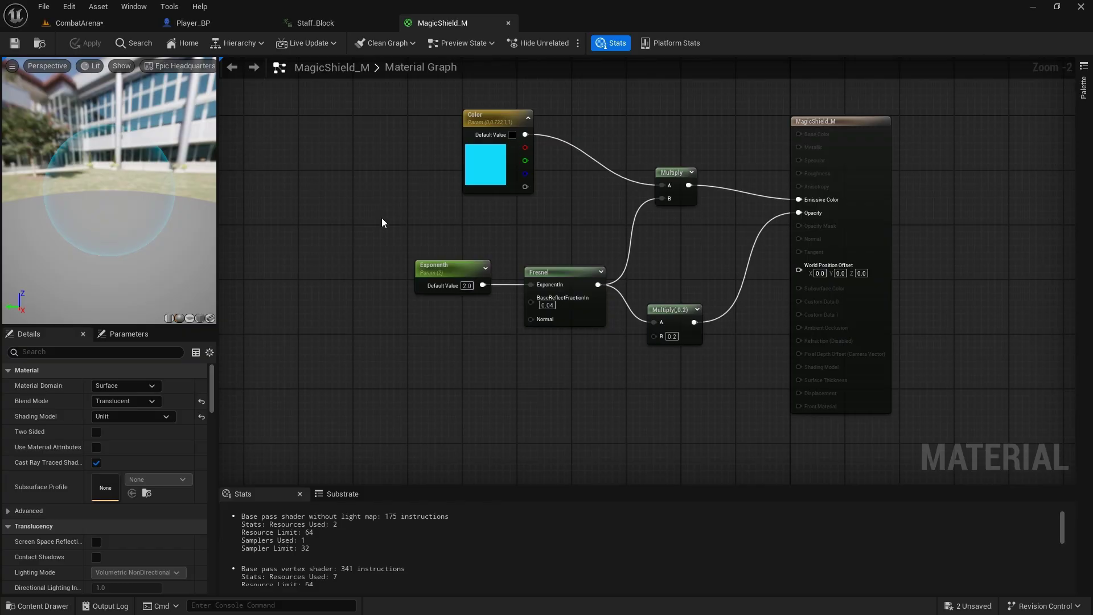
{"action": "key", "text": "ctrl+space"}
{"action": "left_click", "coordinate": [332, 406]}
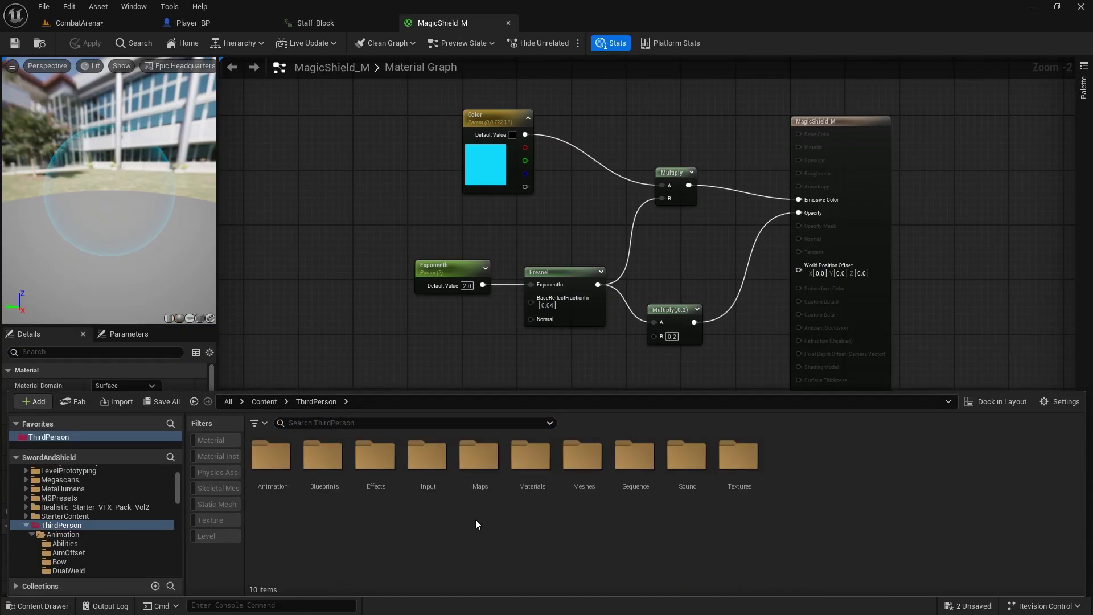
{"action": "double_click", "coordinate": [323, 456]}
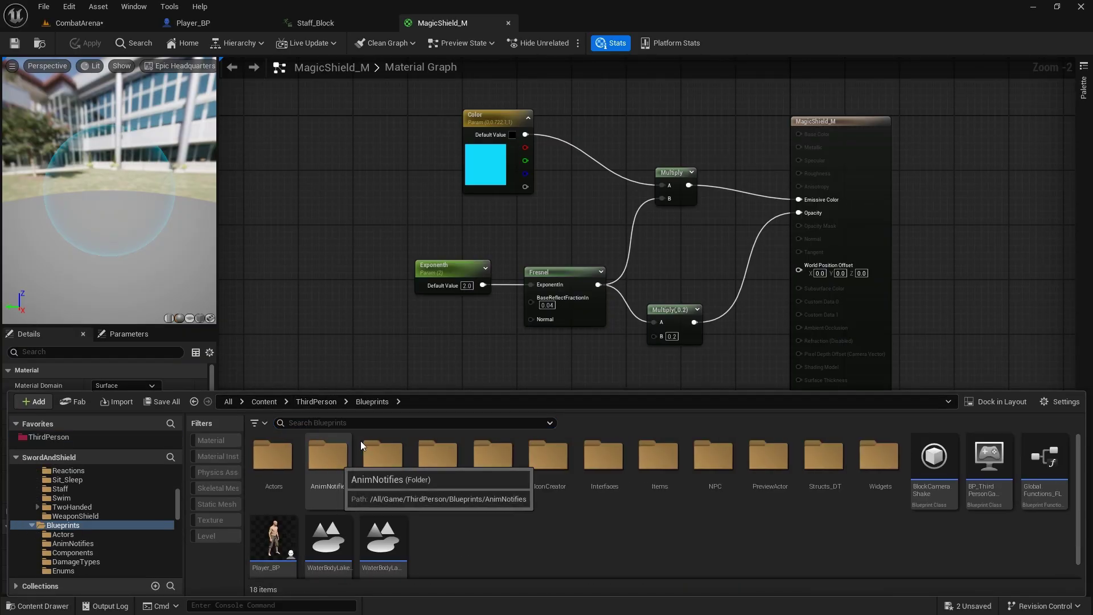
{"action": "left_click", "coordinate": [322, 401]}
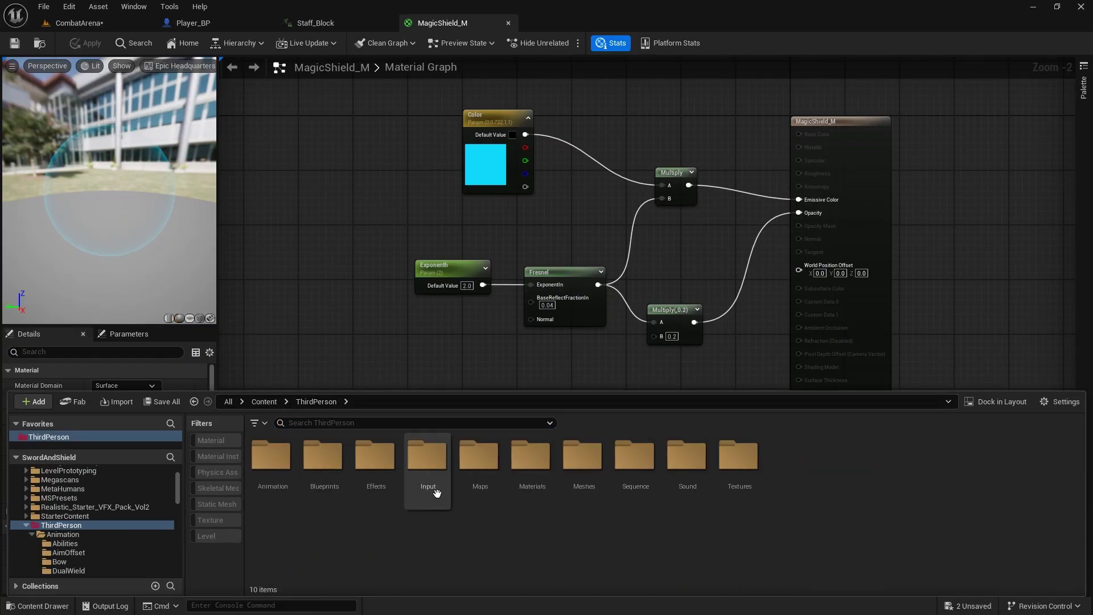
{"action": "double_click", "coordinate": [376, 455]}
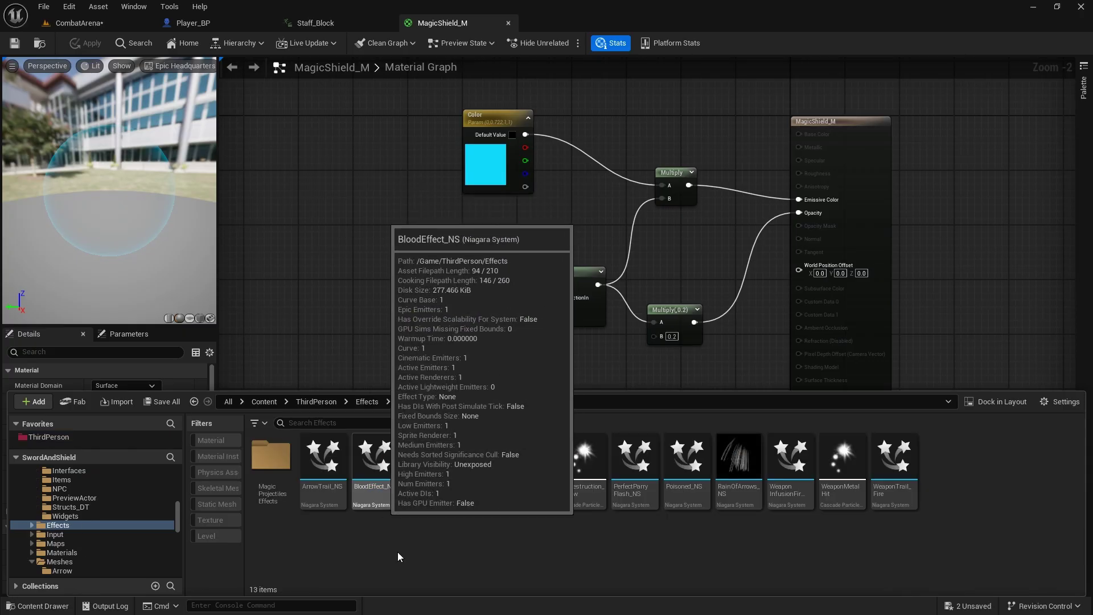
Create an empty Niagara system in the Effects folder and name it MagicShield_NS
{"action": "right_click", "coordinate": [604, 544]}
{"action": "left_click", "coordinate": [660, 252]}
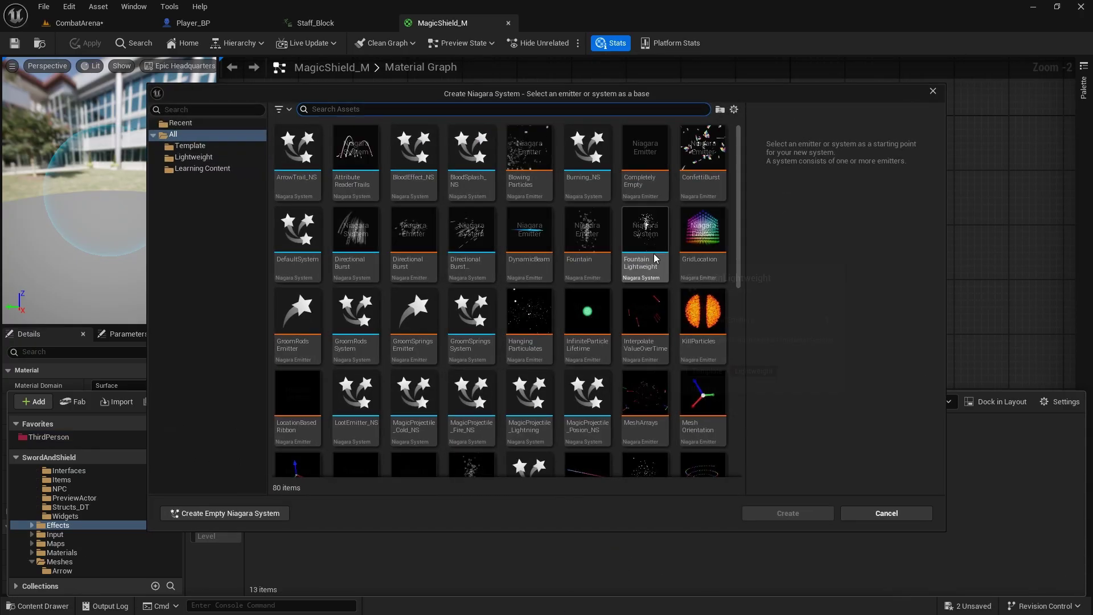
{"action": "left_click", "coordinate": [260, 513]}
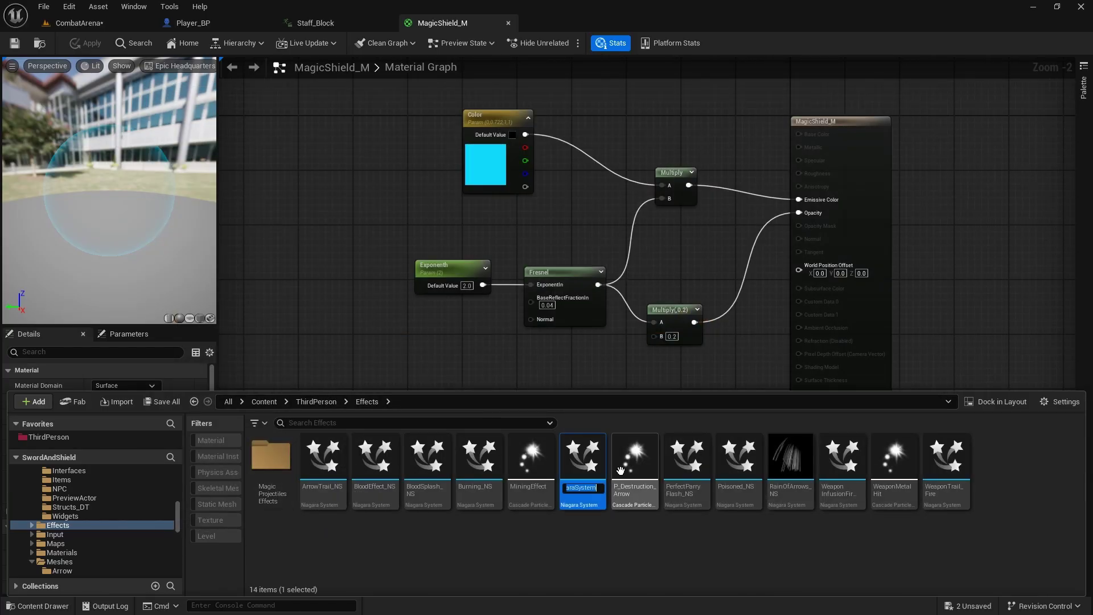
{"action": "type", "text": "MagicShield_"}
{"action": "key", "text": "Return"}
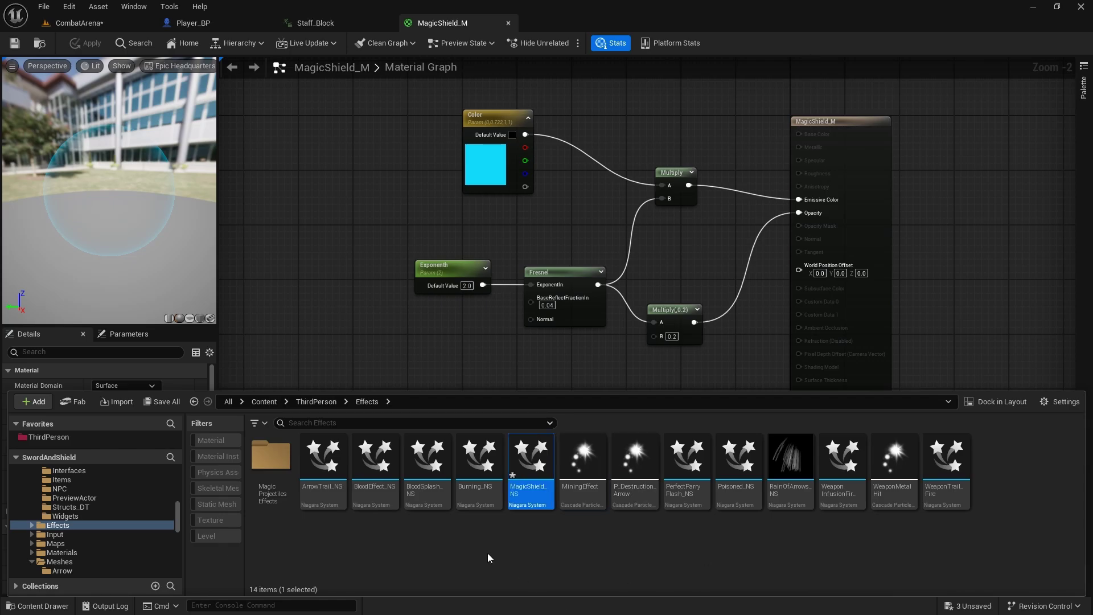
Open MagicShield_NS and add an emitter based on the SimpleSpriteBurst template
{"action": "double_click", "coordinate": [537, 459]}
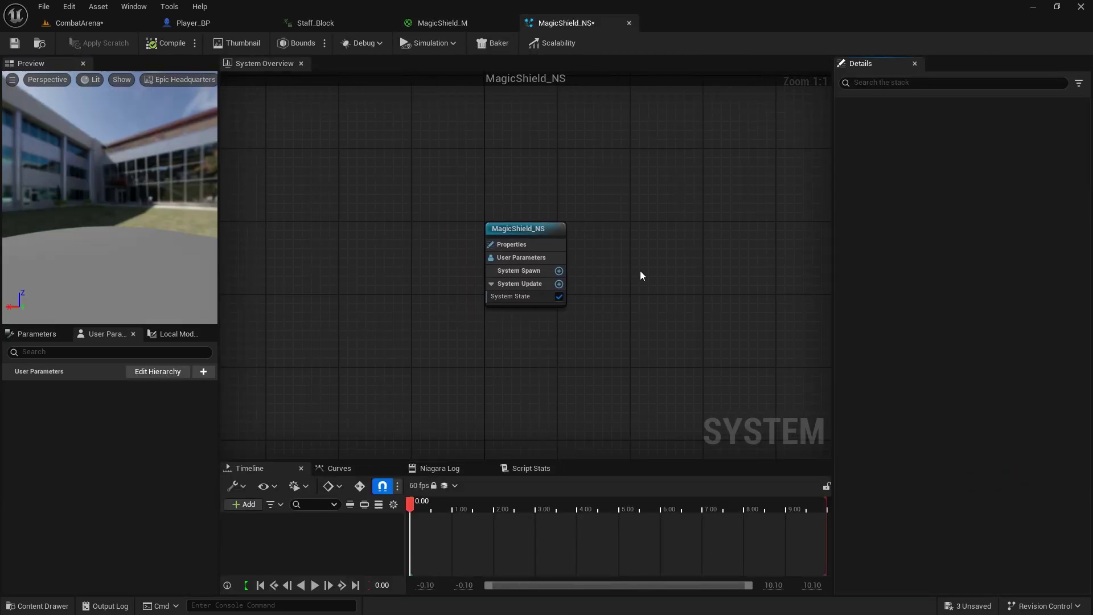
{"action": "right_click", "coordinate": [656, 241]}
{"action": "left_click", "coordinate": [693, 263]}
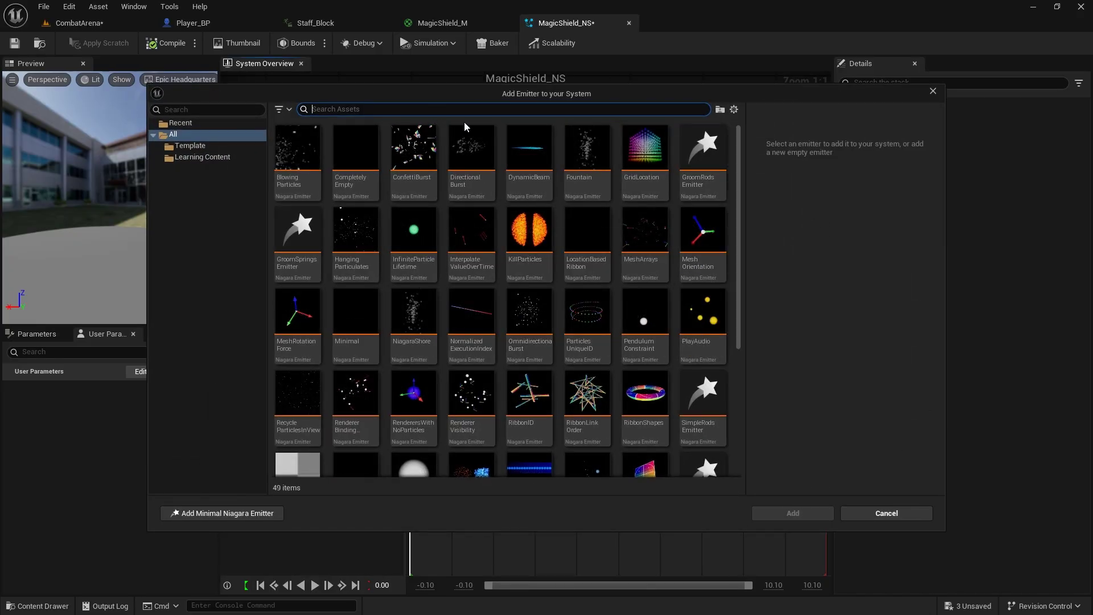
{"action": "type", "text": "simple"}
{"action": "left_click", "coordinate": [419, 154]}
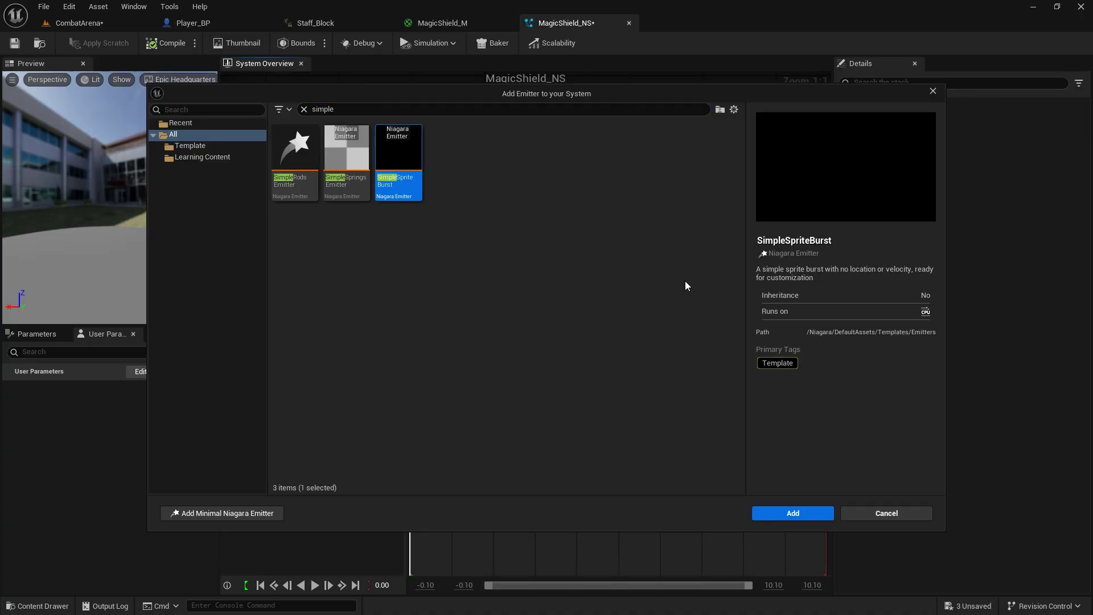
{"action": "left_click", "coordinate": [780, 512]}
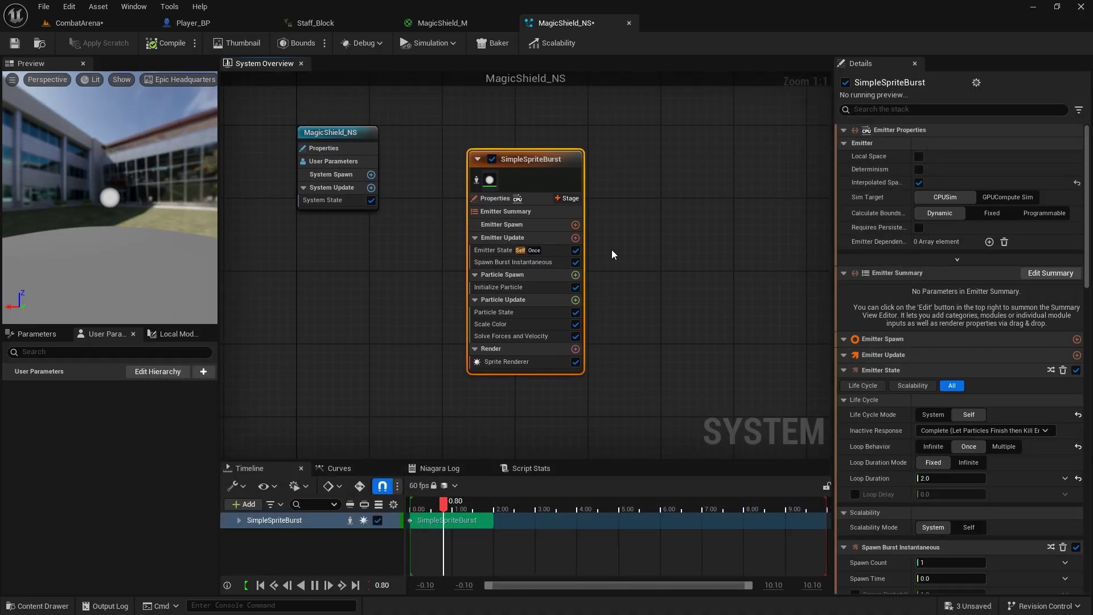
Replace the SimpleSpriteBurst emitter's Sprite Renderer with a Mesh Renderer
{"action": "left_click", "coordinate": [512, 363]}
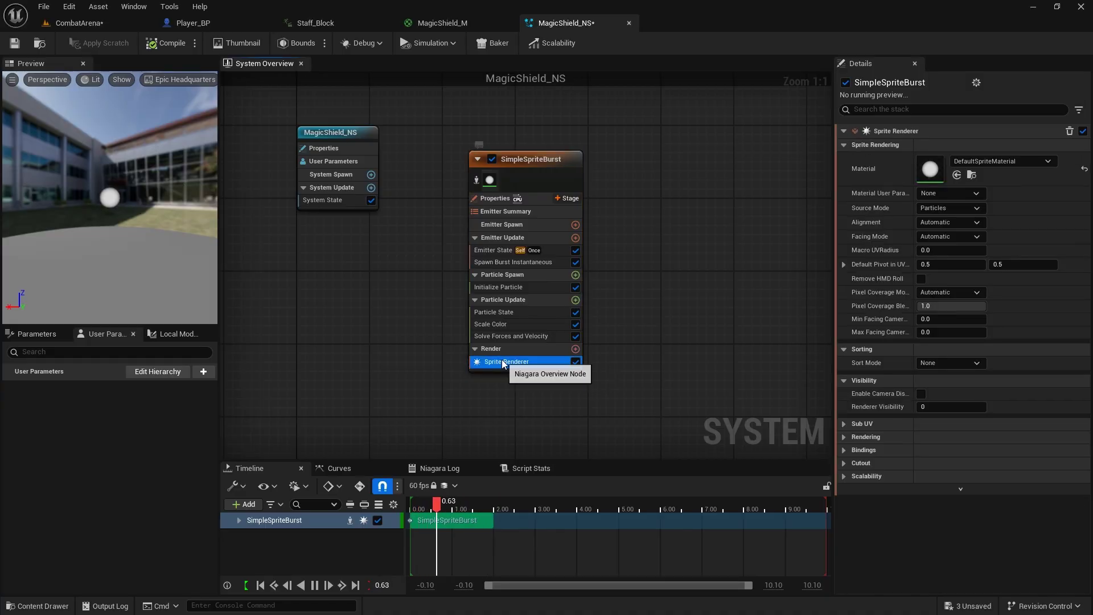
{"action": "left_click", "coordinate": [512, 349]}
{"action": "left_click", "coordinate": [575, 349]}
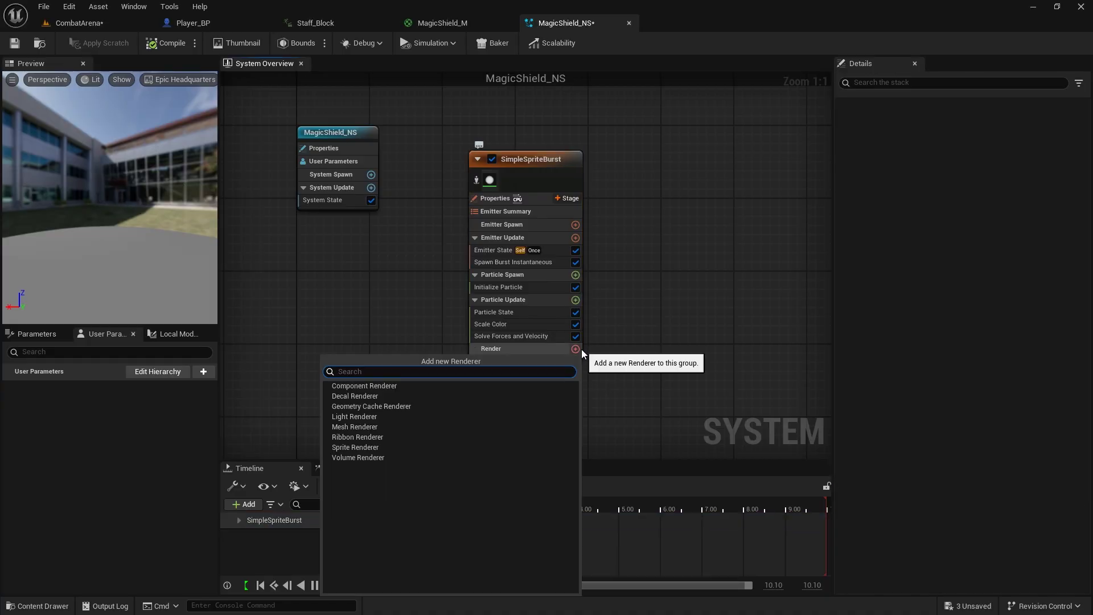
{"action": "type", "text": "mesh"}
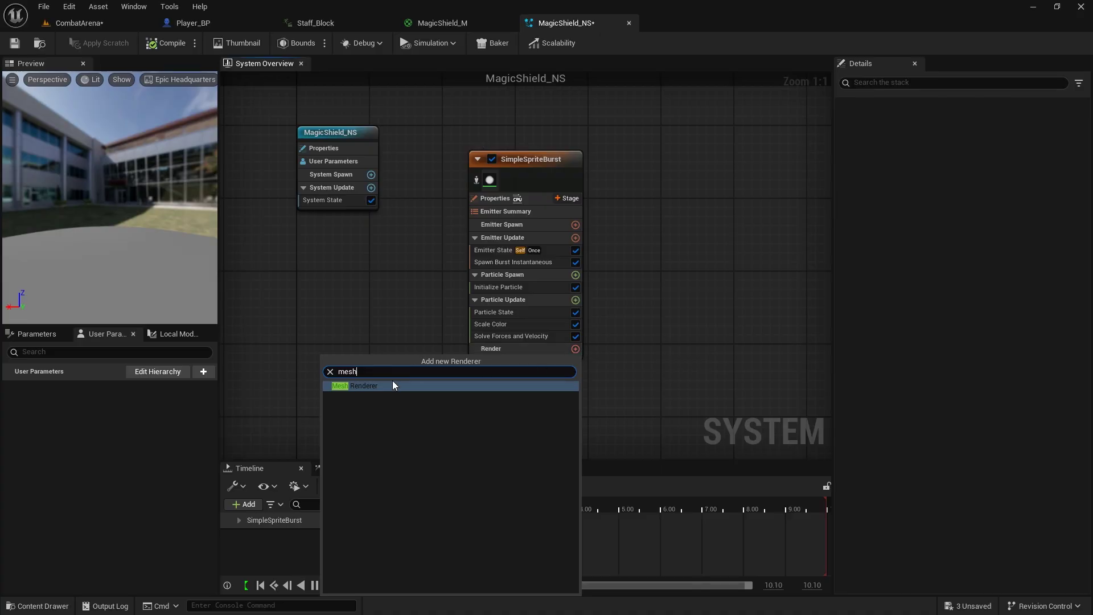
{"action": "left_click", "coordinate": [365, 386]}
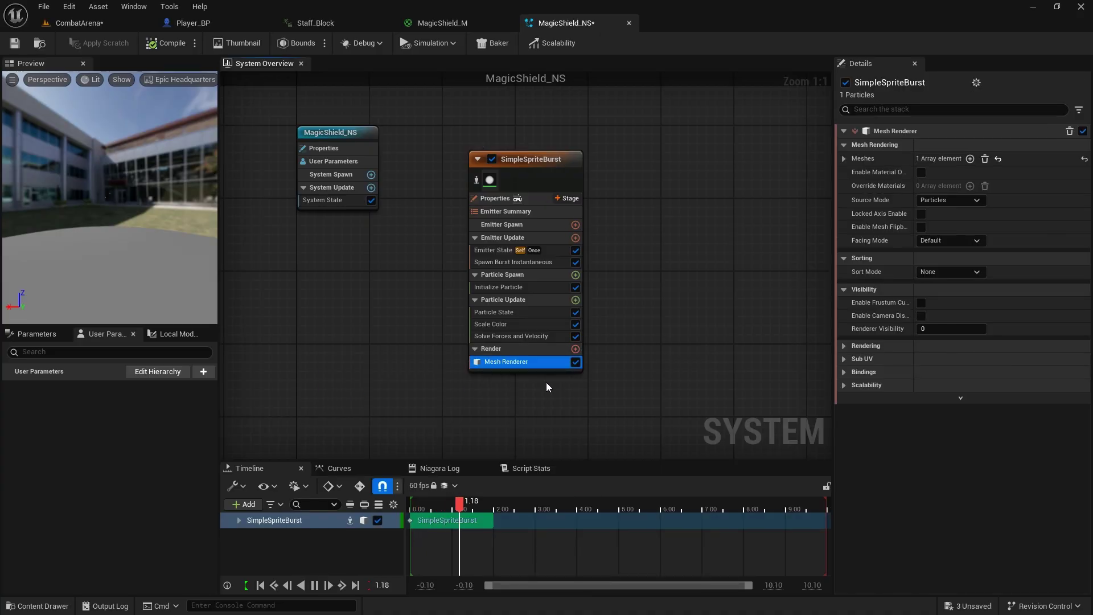
Assign the MagicSphere_SM static mesh to the first entry of the Mesh Renderer's Meshes array
{"action": "left_click", "coordinate": [844, 158]}
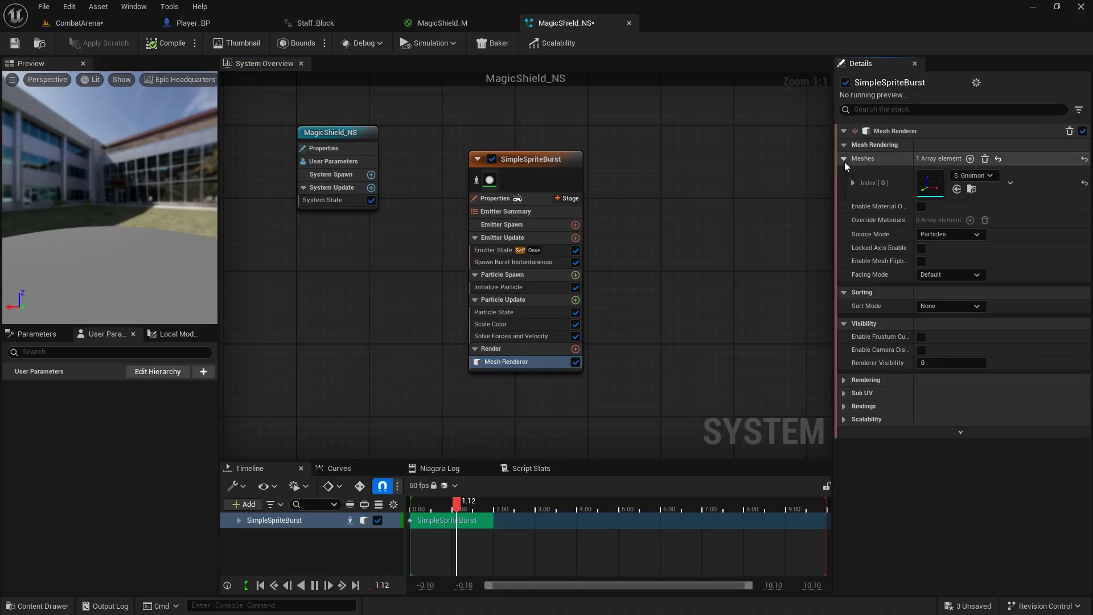
{"action": "left_click", "coordinate": [961, 173]}
{"action": "type", "text": "magic"}
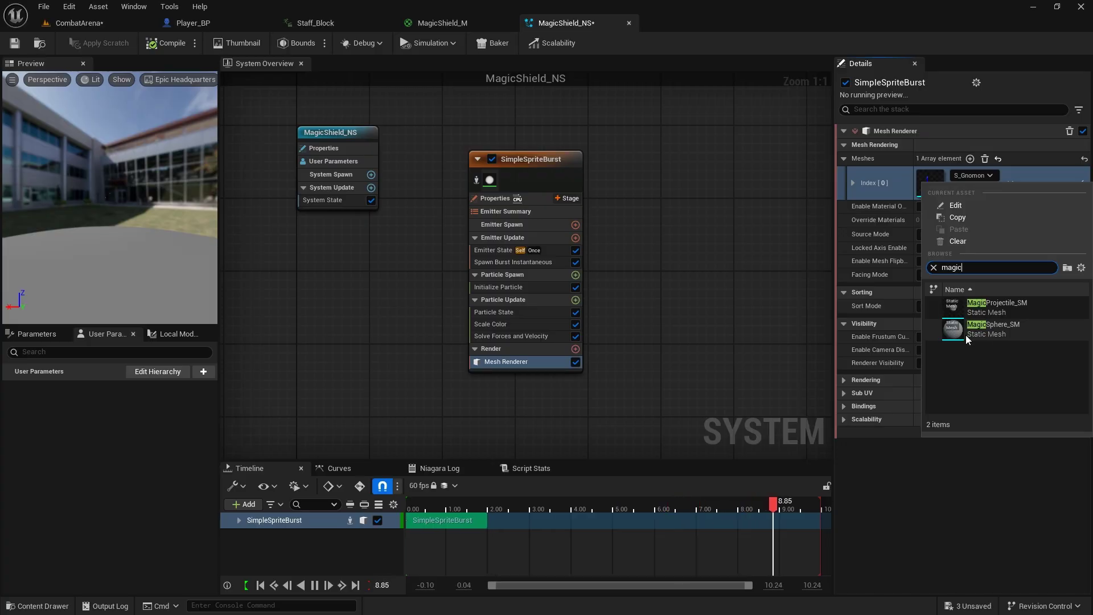
{"action": "left_click", "coordinate": [968, 334]}
Rename the MagicSphere_SM static mesh in the Meshes/MagicShield folder to MagicShield_SM
{"action": "left_click", "coordinate": [36, 605]}
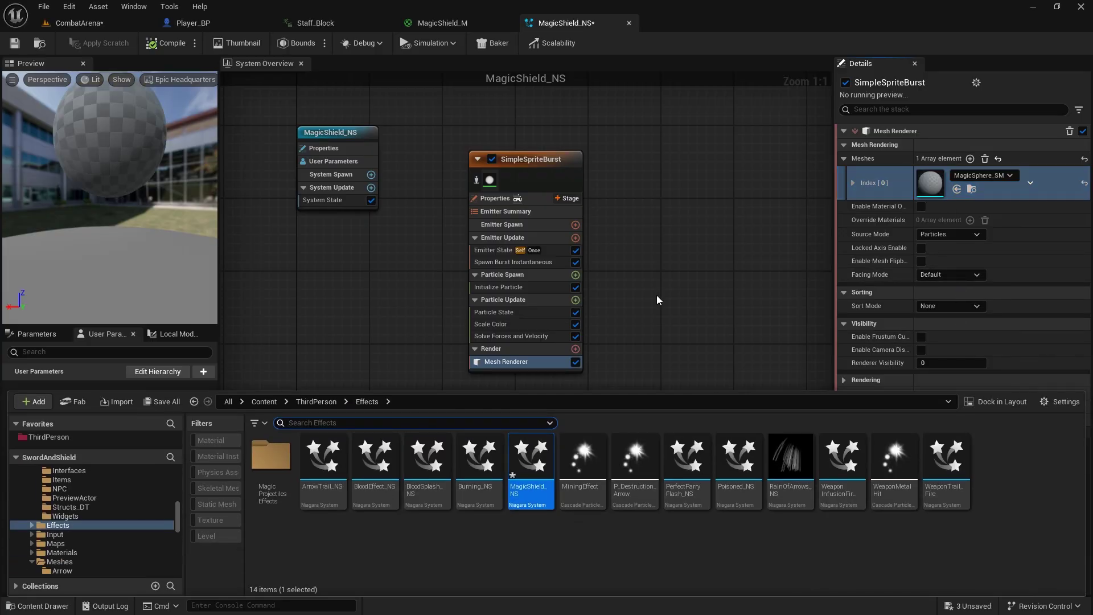
{"action": "scroll", "coordinate": [44, 525], "scroll_direction": "down", "scroll_amount": 3}
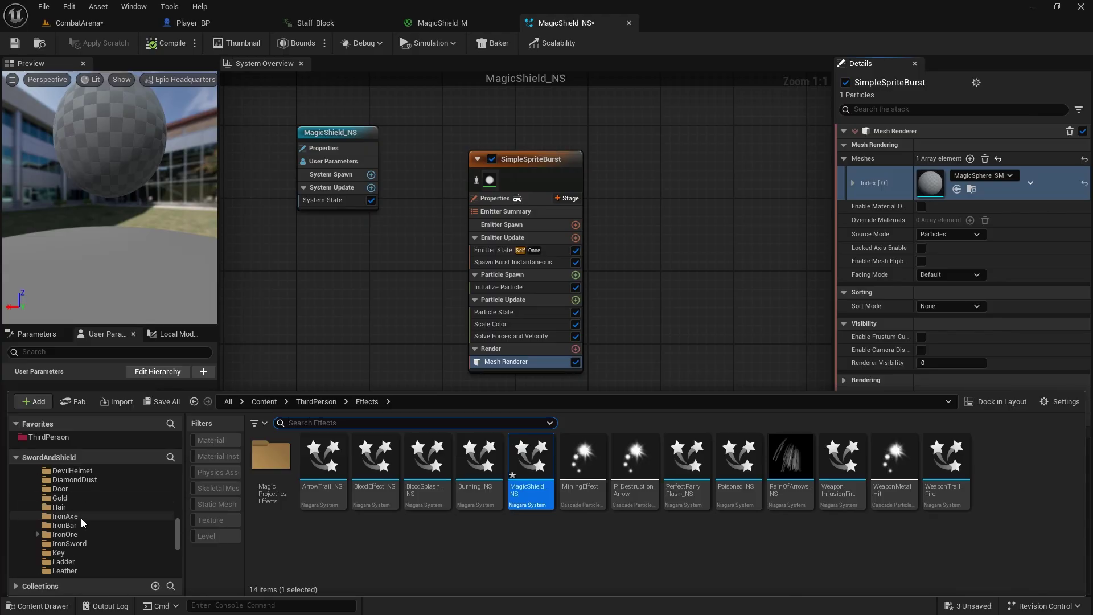
{"action": "scroll", "coordinate": [81, 518], "scroll_direction": "down", "scroll_amount": 5}
{"action": "left_click", "coordinate": [73, 516]}
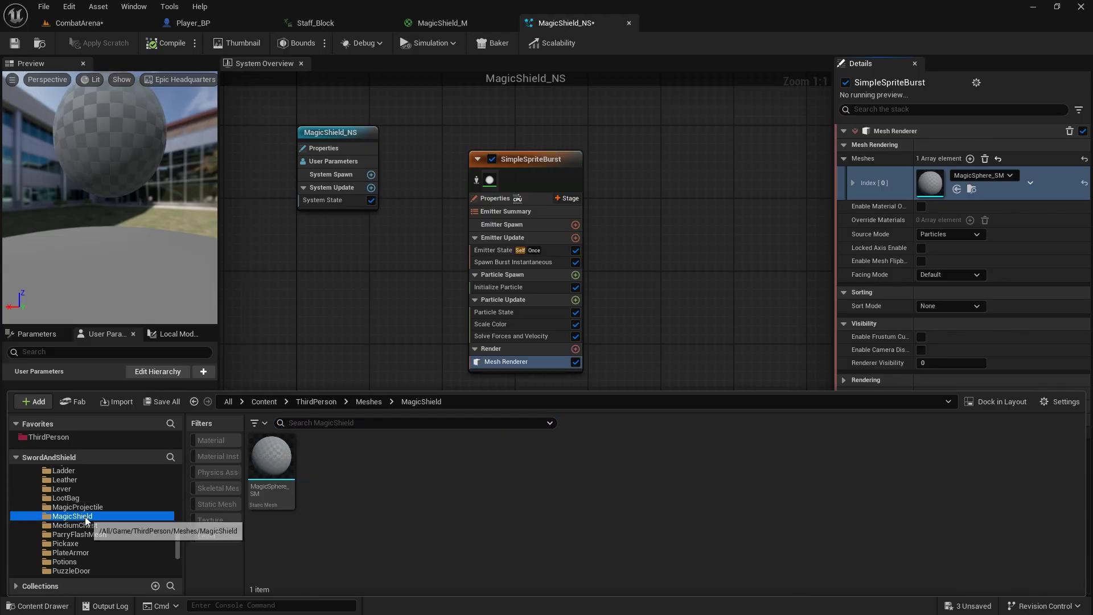
{"action": "key", "text": "Home"}
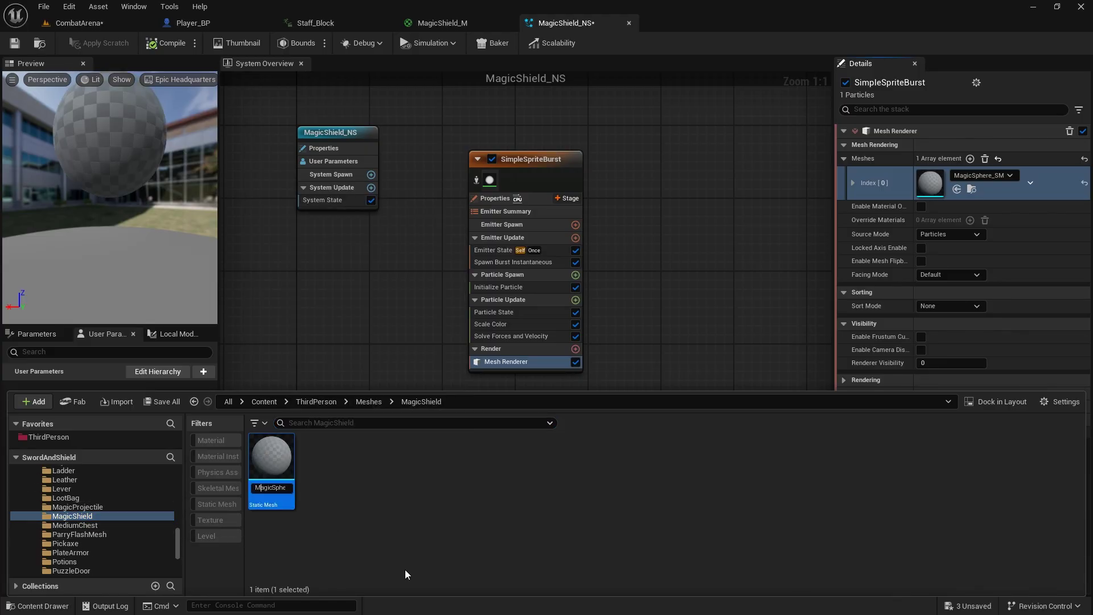
{"action": "key", "text": "Right"}
{"action": "key", "text": "Right"}
{"action": "key", "text": "Right"}
{"action": "key", "text": "Right"}
{"action": "key", "text": "Right"}
{"action": "key", "text": "Right"}
{"action": "key", "text": "Right"}
{"action": "key", "text": "Right"}
{"action": "key", "text": "Right"}
{"action": "key", "text": "Right"}
{"action": "key", "text": "Right"}
{"action": "key", "text": "Right"}
{"action": "key", "text": "BackSpace"}
{"action": "key", "text": "BackSpace"}
{"action": "key", "text": "BackSpace"}
{"action": "key", "text": "BackSpace"}
{"action": "key", "text": "BackSpace"}
{"action": "key", "text": "BackSpace"}
{"action": "type", "text": "Shield"}
{"action": "key", "text": "Return"}
{"action": "left_click", "coordinate": [766, 211]}
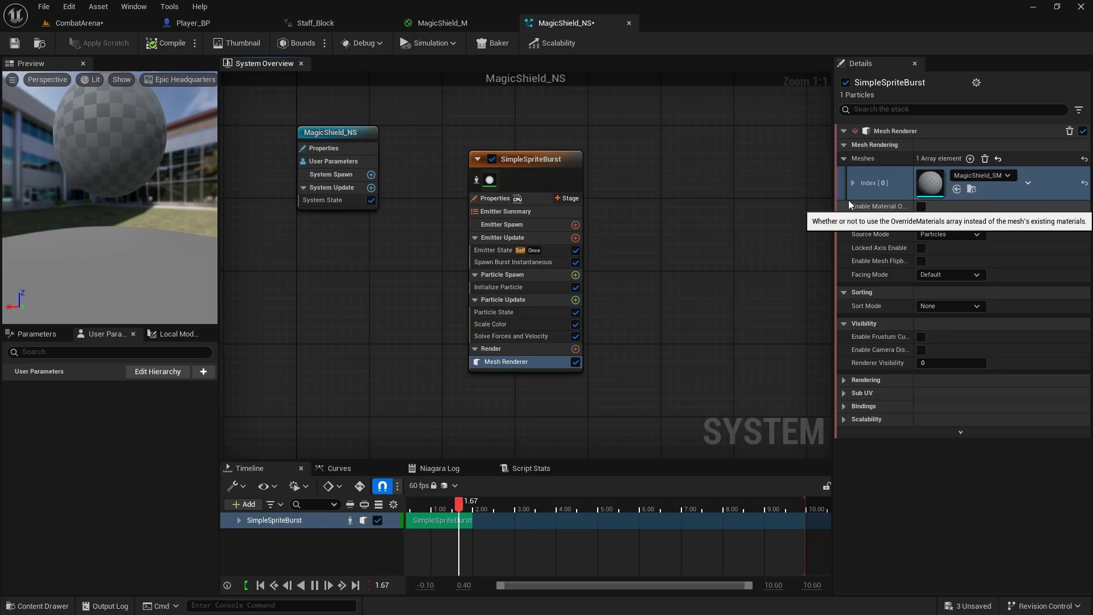
Enable material overrides on the Mesh Renderer and add an override entry with MagicShield_M as its explicit material
{"action": "left_click", "coordinate": [921, 206]}
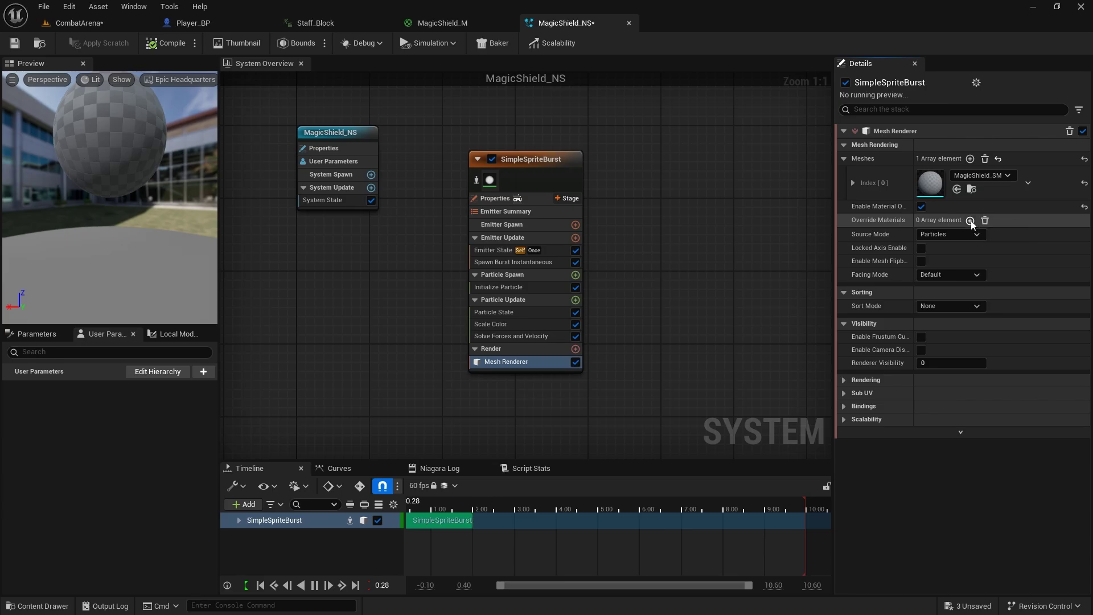
{"action": "left_click", "coordinate": [842, 220]}
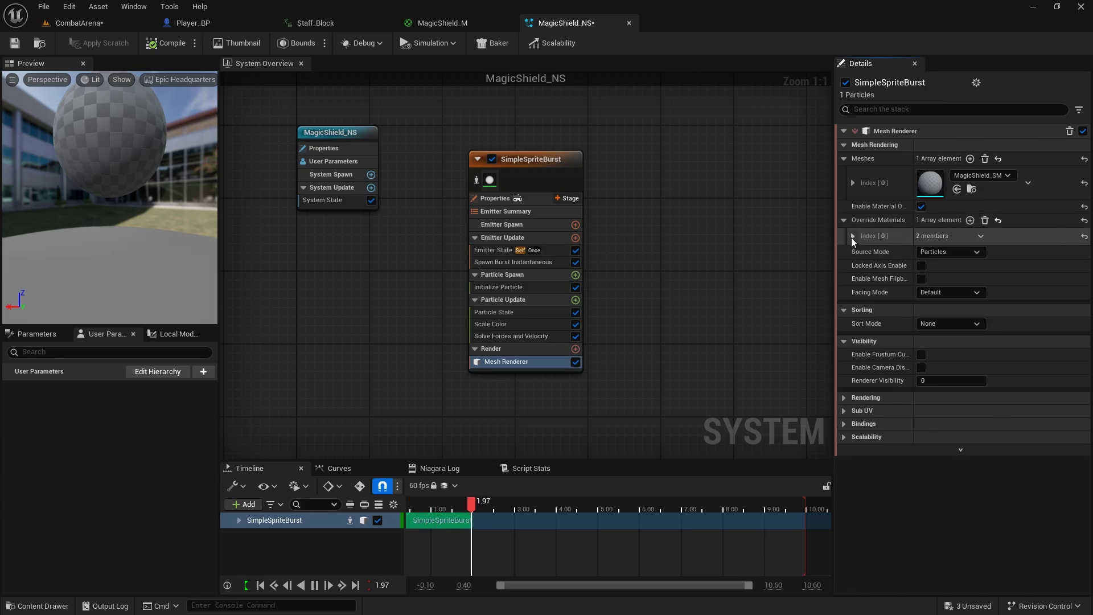
{"action": "left_click", "coordinate": [852, 237]}
{"action": "left_click", "coordinate": [992, 252]}
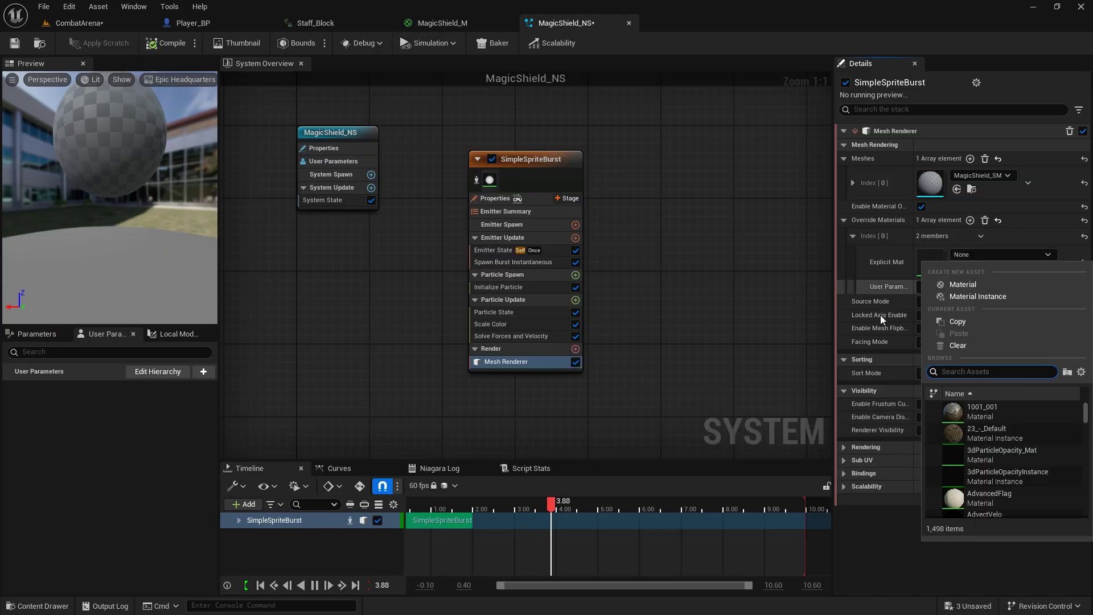
{"action": "type", "text": "magicsh"}
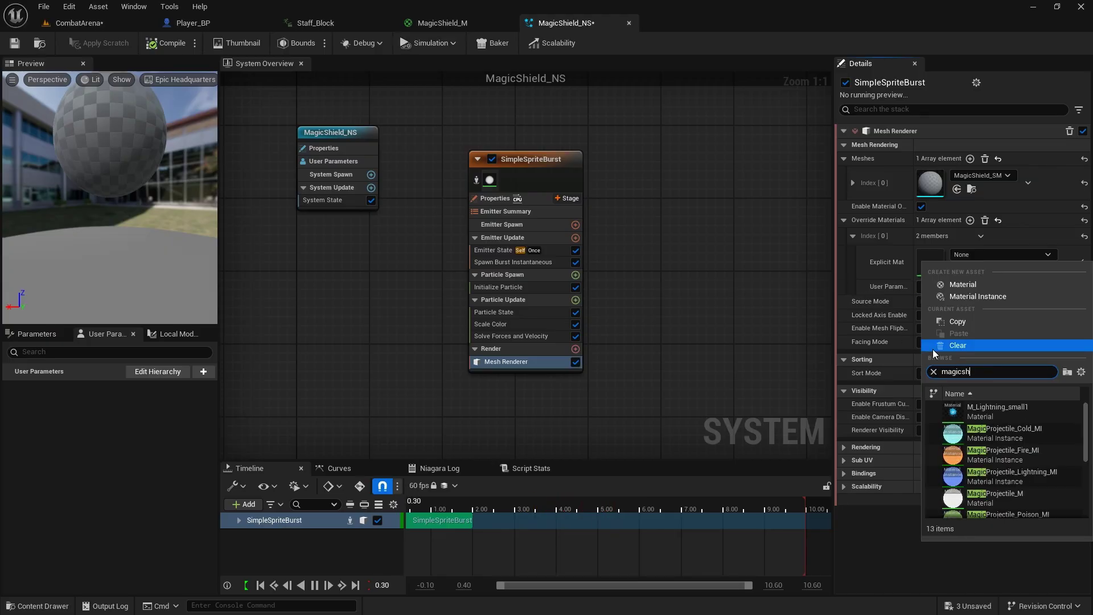
{"action": "left_click", "coordinate": [991, 410]}
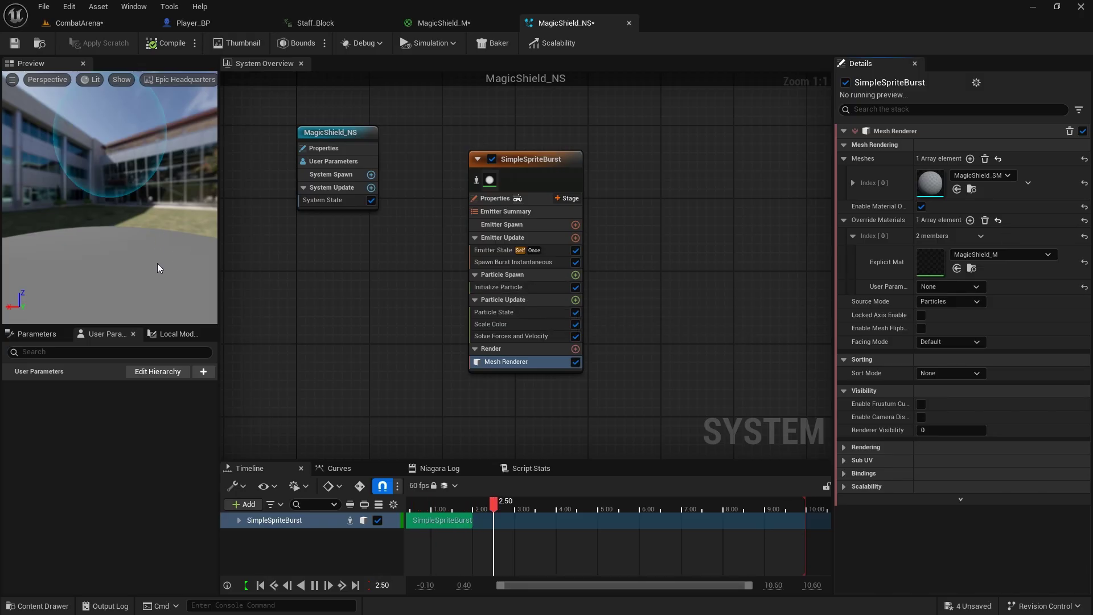
Disable Kill Particles When Lifetime Has Elapsed in the emitter's Particle State module
{"action": "left_click", "coordinate": [513, 313]}
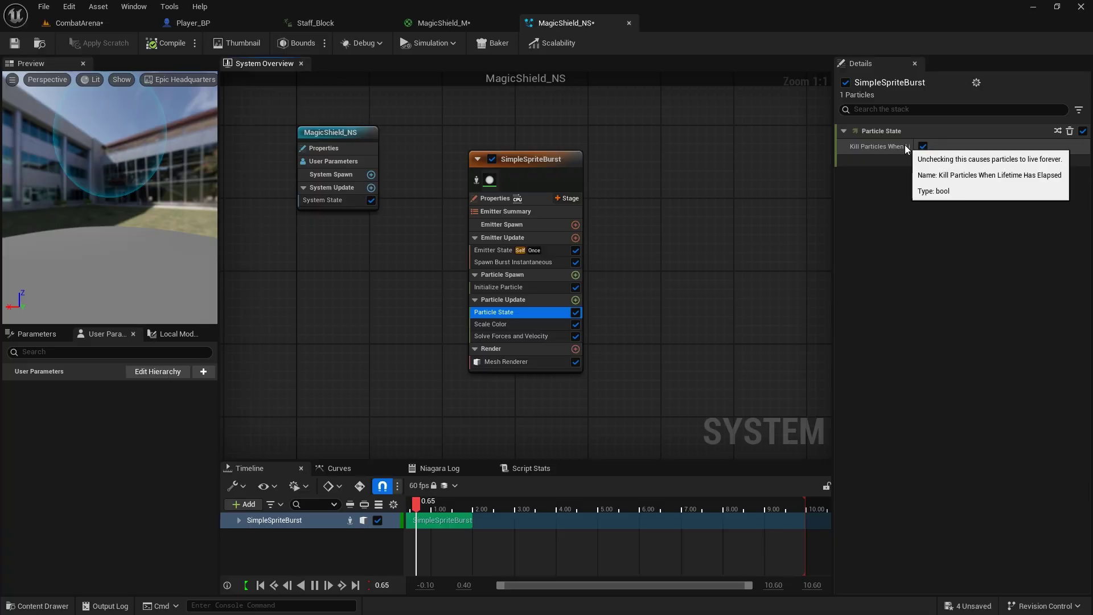
{"action": "mouse_move", "coordinate": [833, 151]}
{"action": "left_mouse_down"}
{"action": "mouse_move", "coordinate": [670, 155]}
{"action": "mouse_move", "coordinate": [847, 153]}
{"action": "left_mouse_up"}
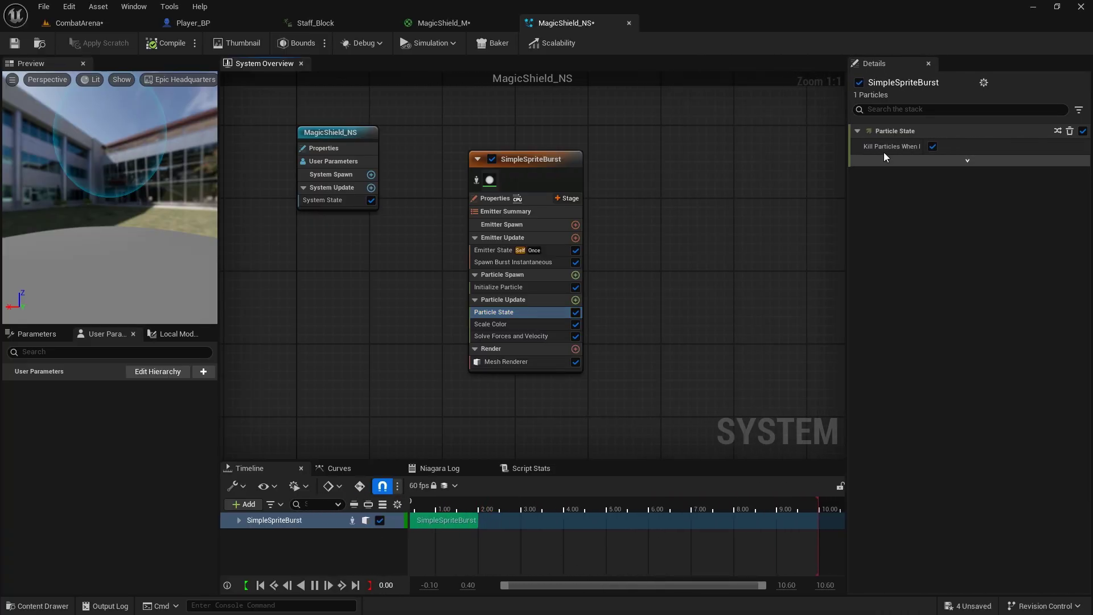
{"action": "left_click", "coordinate": [933, 147]}
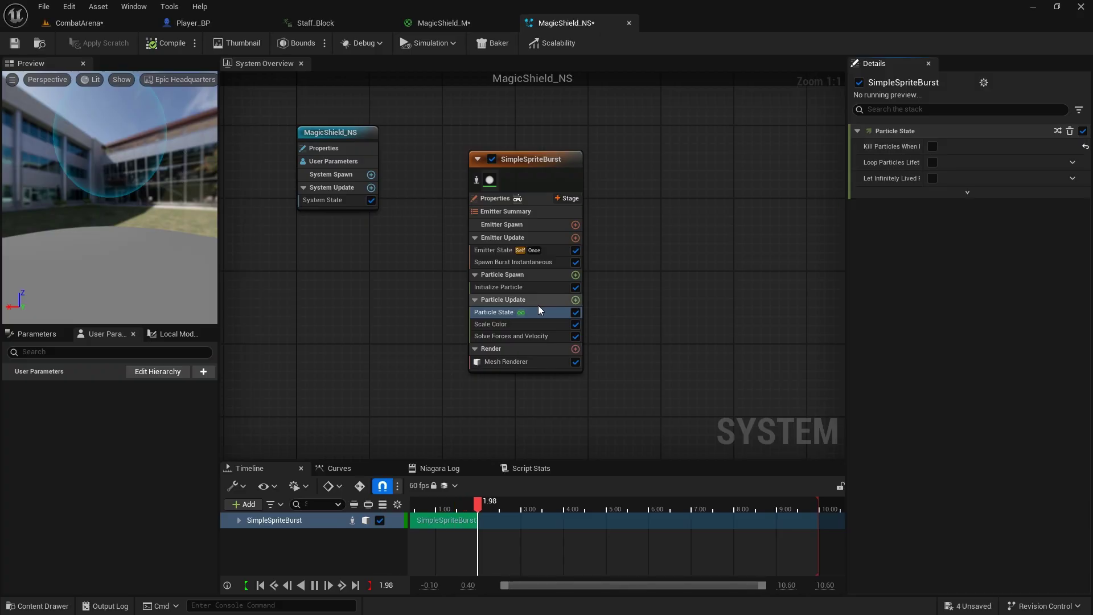
Review the emitter's particle, renderer, force and color module settings with the shield preview, and save MagicShield_NS
{"action": "left_click", "coordinate": [518, 289]}
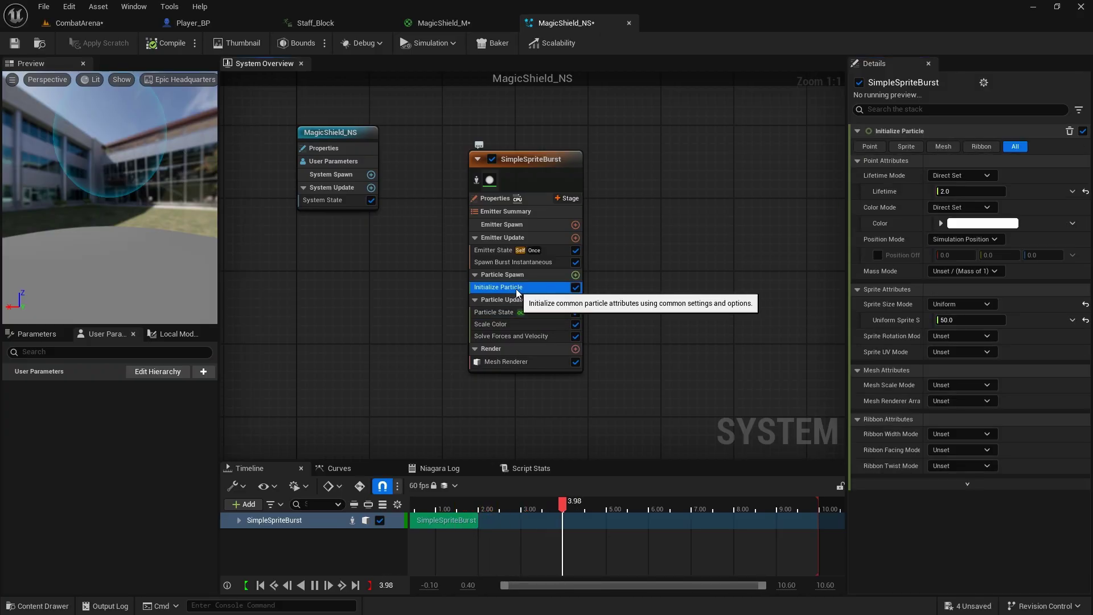
{"action": "left_click", "coordinate": [497, 361]}
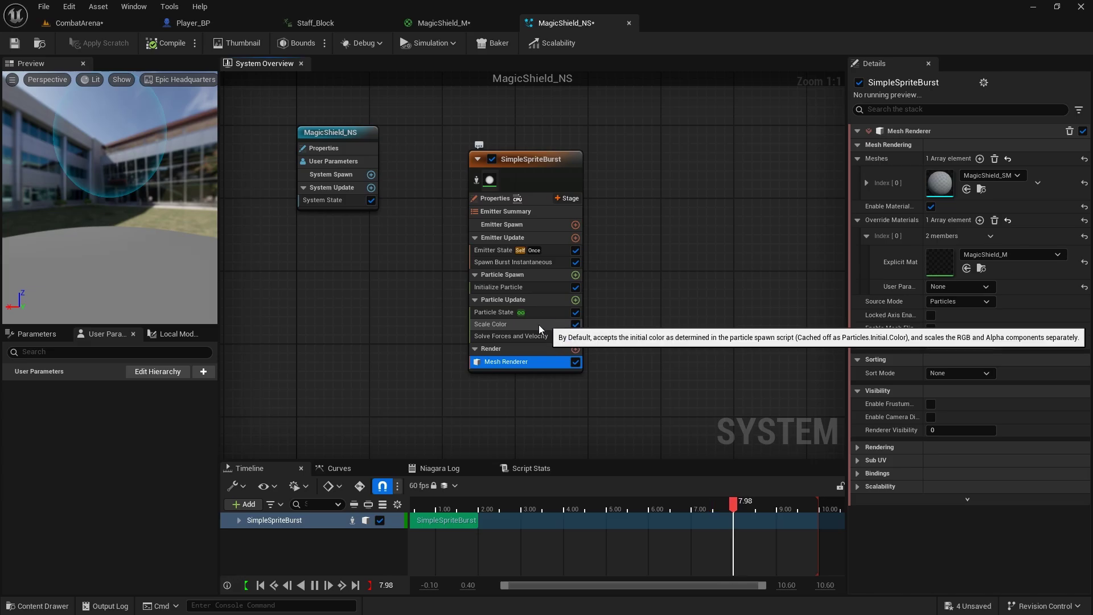
{"action": "left_click", "coordinate": [505, 337]}
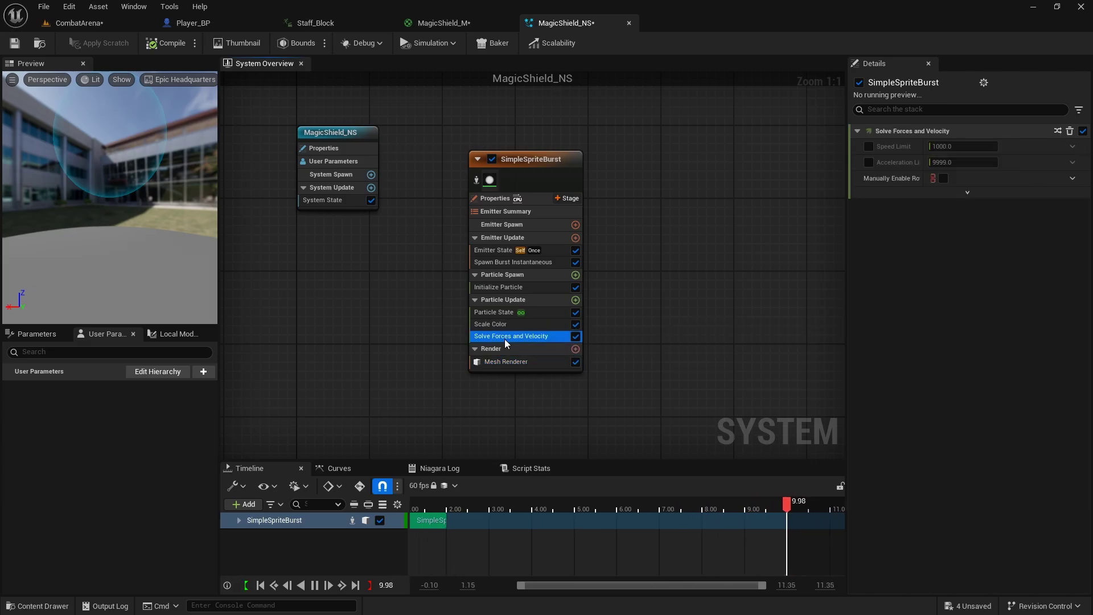
{"action": "left_click", "coordinate": [496, 324]}
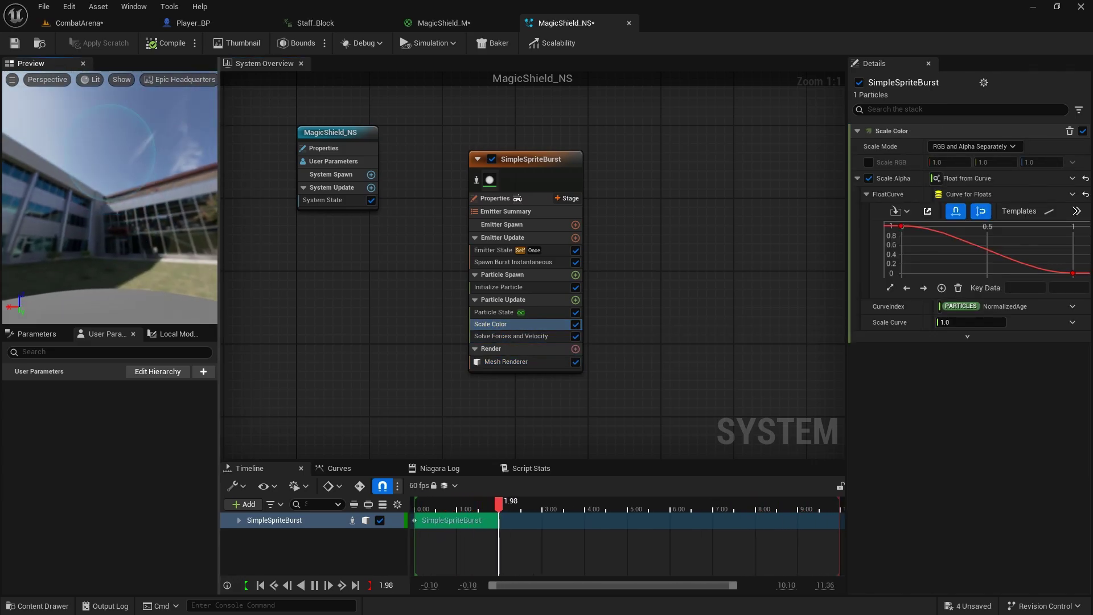
{"action": "left_click_drag", "start_coordinate": [131, 199], "coordinate": [152, 147]}
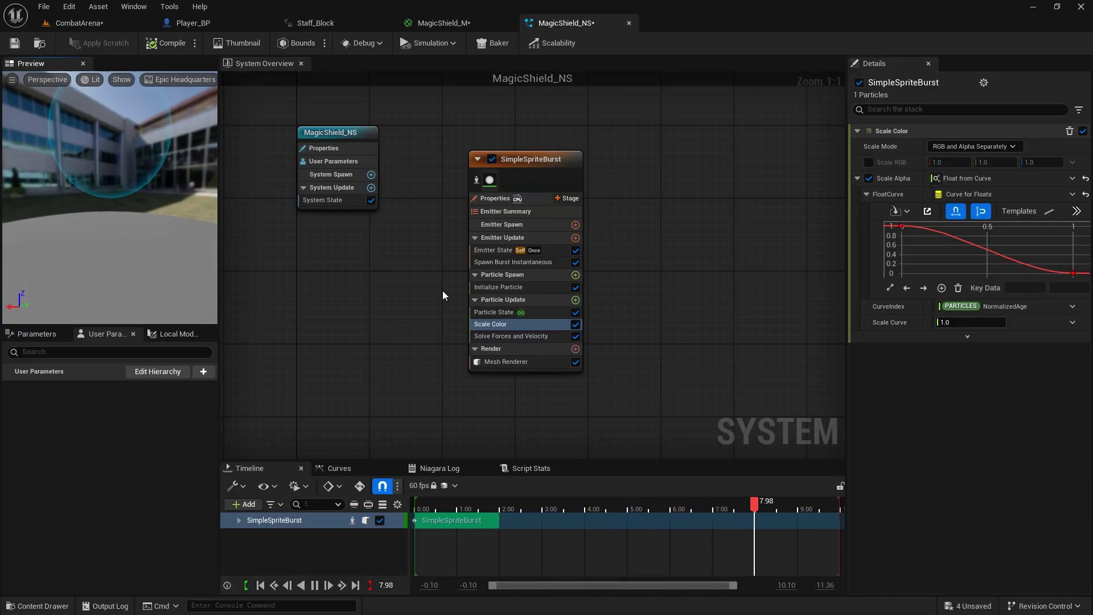
{"action": "left_click", "coordinate": [496, 287]}
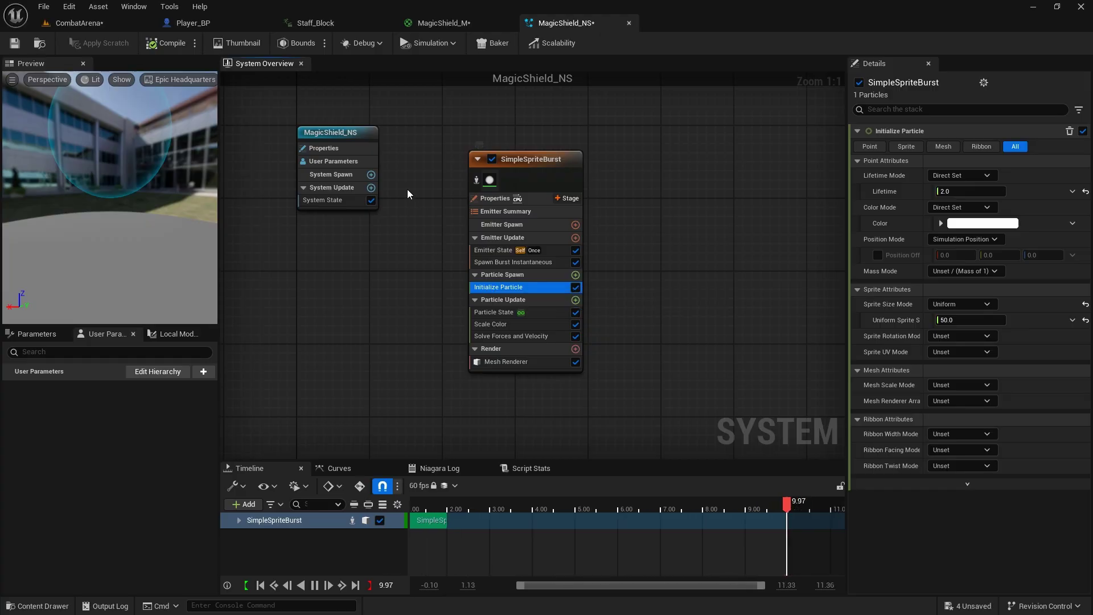
{"action": "left_click", "coordinate": [14, 44]}
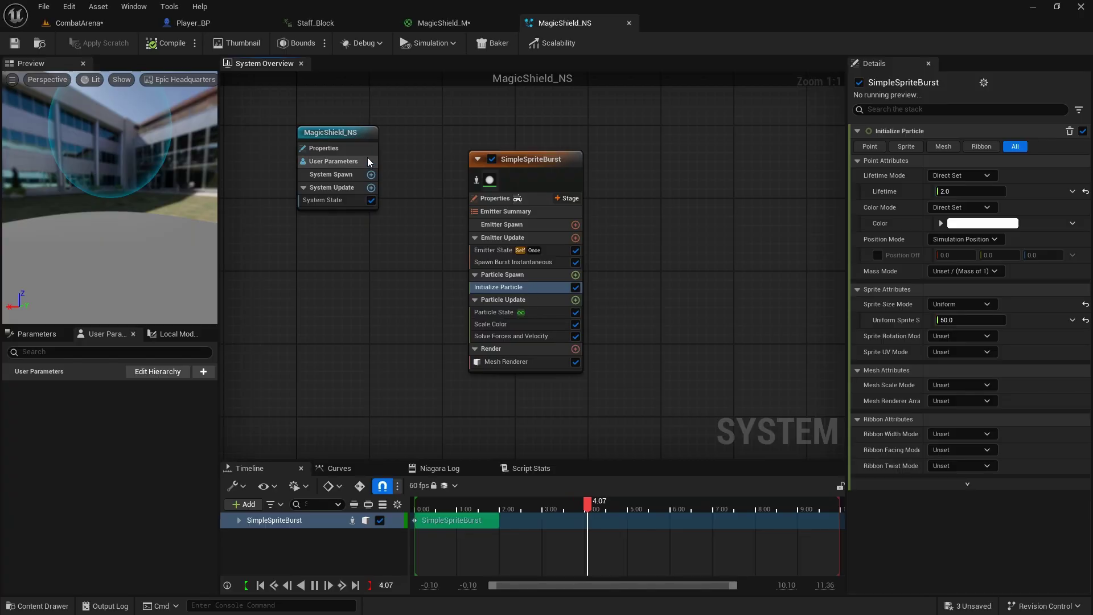
Open the Combat graph of Player_BP and close the function graphs opened after it
{"action": "left_click", "coordinate": [195, 23]}
{"action": "scroll", "coordinate": [608, 249], "scroll_direction": "down", "scroll_amount": 4}
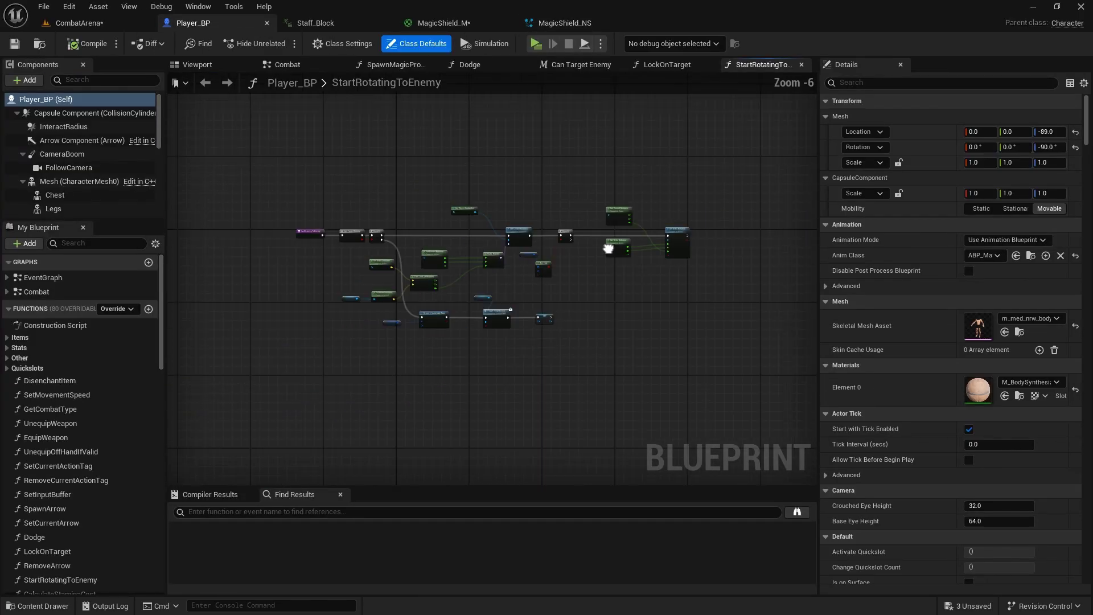
{"action": "right_click_drag", "start_coordinate": [608, 249], "coordinate": [561, 183]}
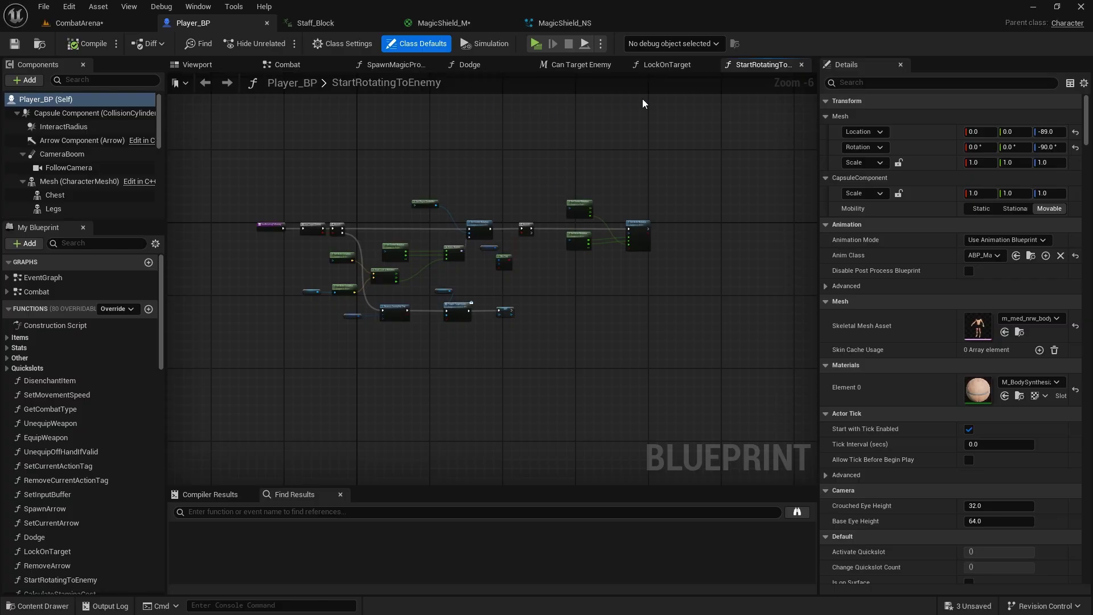
{"action": "left_click", "coordinate": [284, 66]}
{"action": "right_click", "coordinate": [282, 65]}
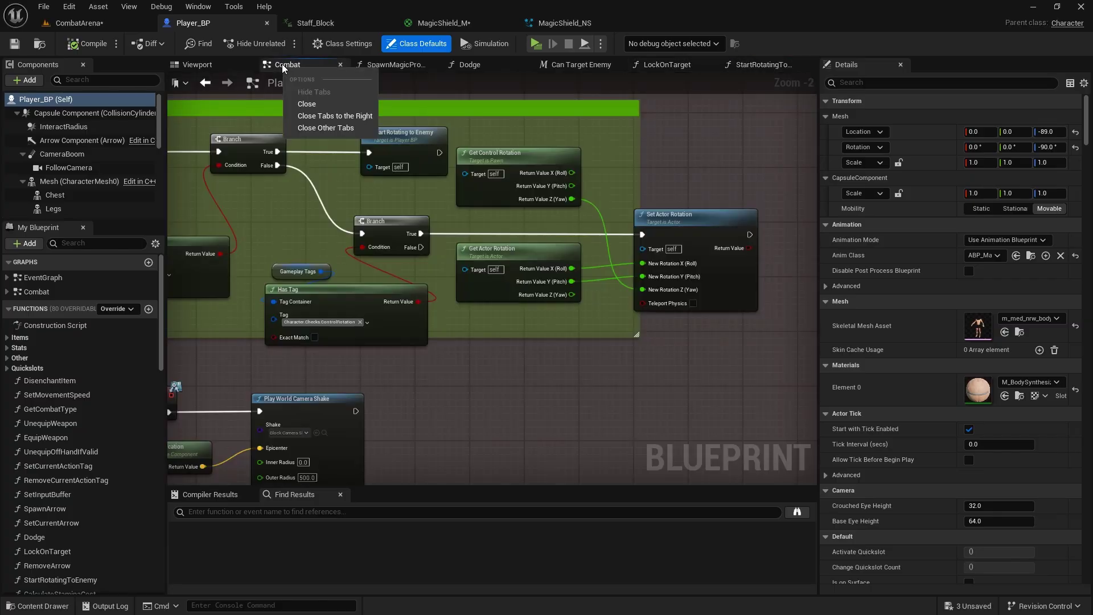
{"action": "left_click", "coordinate": [339, 117]}
Move the lower event node groups of the Combat graph further down to free space, keeping the two neighbouring switch-branch nodes near their switch
{"action": "right_click_drag", "start_coordinate": [392, 174], "coordinate": [416, 172]}
{"action": "scroll", "coordinate": [416, 172], "scroll_direction": "down", "scroll_amount": 6}
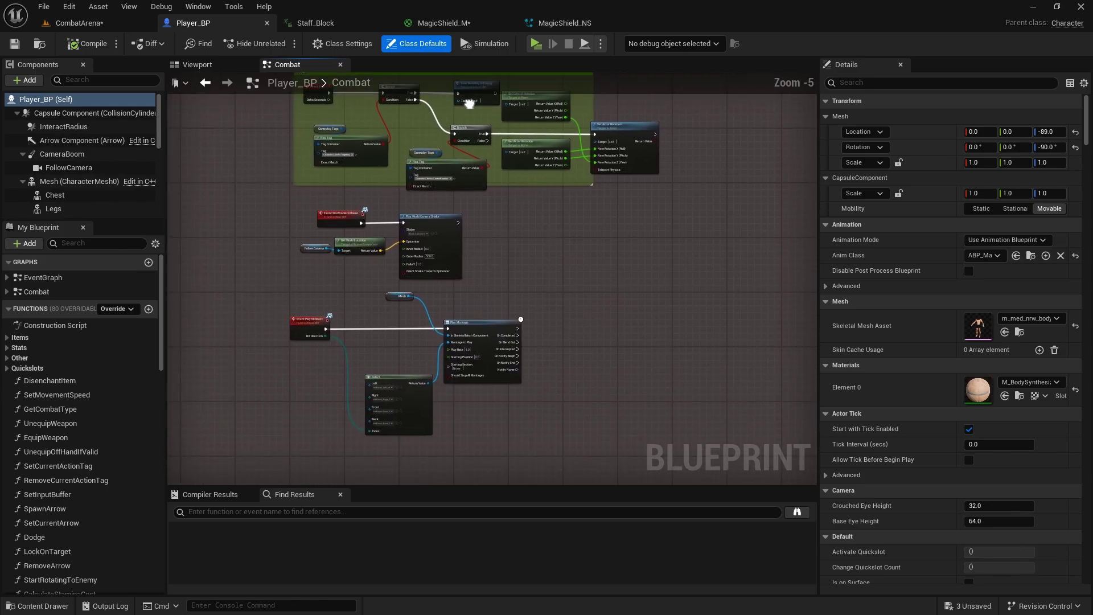
{"action": "right_click_drag", "start_coordinate": [219, 427], "coordinate": [384, 310]}
{"action": "right_click_drag", "start_coordinate": [446, 337], "coordinate": [482, 165]}
{"action": "scroll", "coordinate": [413, 245], "scroll_direction": "up", "scroll_amount": 2}
{"action": "scroll", "coordinate": [423, 245], "scroll_direction": "up", "scroll_amount": 2}
{"action": "scroll", "coordinate": [380, 305], "scroll_direction": "down", "scroll_amount": 4}
{"action": "scroll", "coordinate": [381, 309], "scroll_direction": "down", "scroll_amount": 2}
{"action": "scroll", "coordinate": [434, 186], "scroll_direction": "down", "scroll_amount": 2}
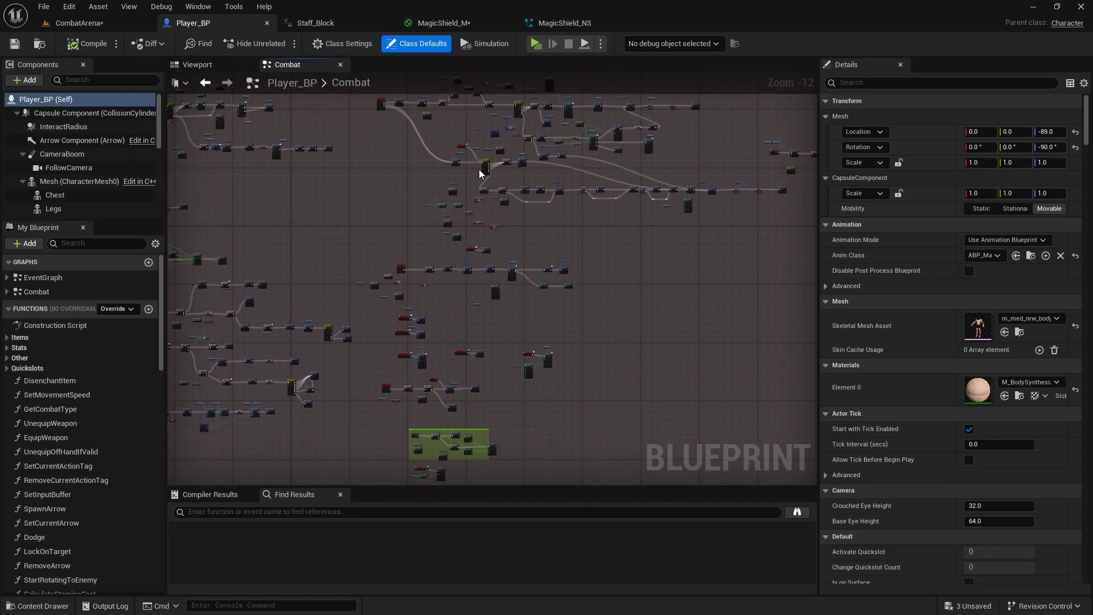
{"action": "scroll", "coordinate": [482, 164], "scroll_direction": "up", "scroll_amount": 6}
{"action": "scroll", "coordinate": [419, 356], "scroll_direction": "down", "scroll_amount": 1}
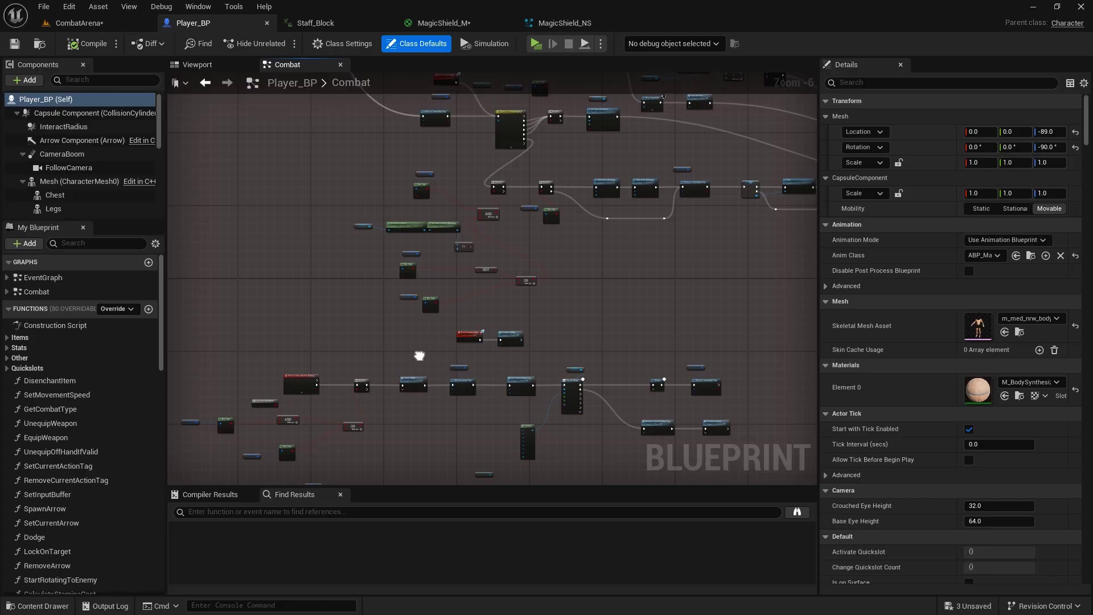
{"action": "scroll", "coordinate": [435, 171], "scroll_direction": "down", "scroll_amount": 2}
{"action": "scroll", "coordinate": [439, 110], "scroll_direction": "down", "scroll_amount": 2}
{"action": "scroll", "coordinate": [390, 144], "scroll_direction": "down", "scroll_amount": 1}
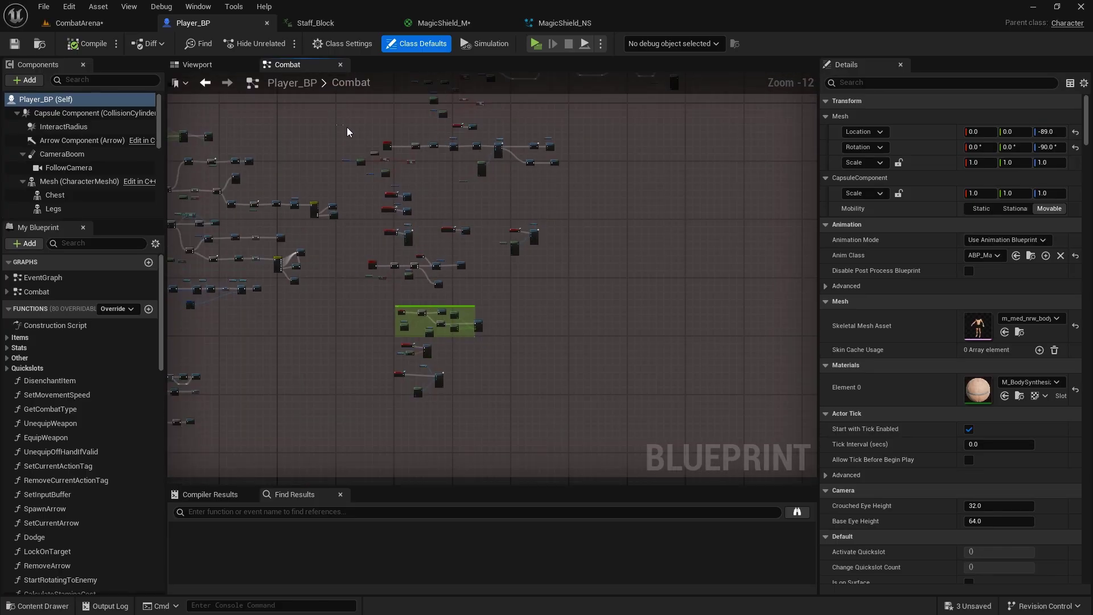
{"action": "left_click_drag", "start_coordinate": [614, 438], "coordinate": [614, 440]}
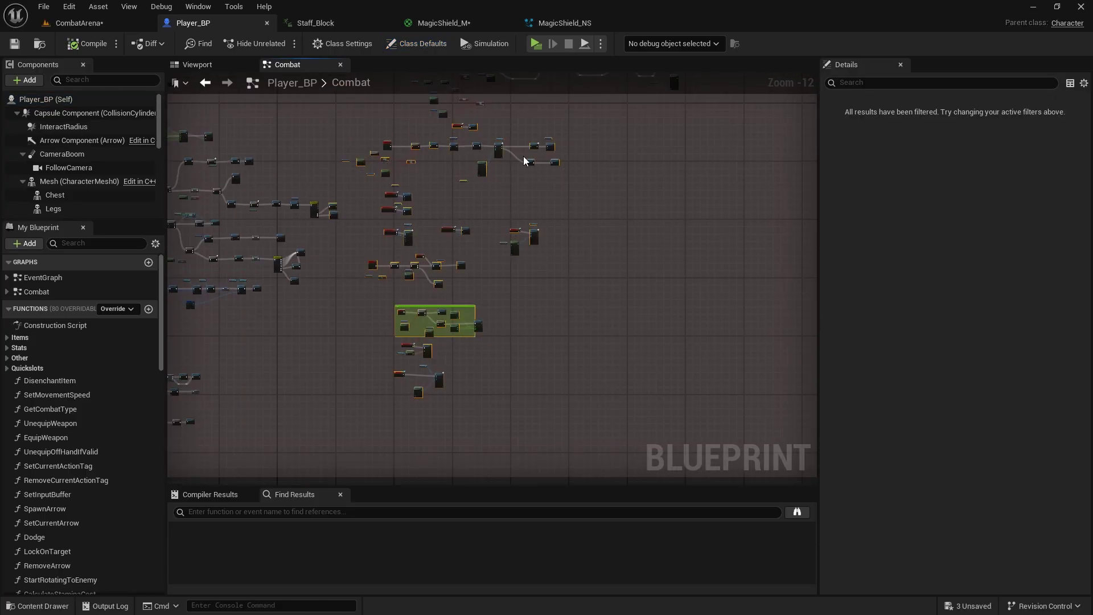
{"action": "left_click_drag", "start_coordinate": [547, 149], "coordinate": [557, 277]}
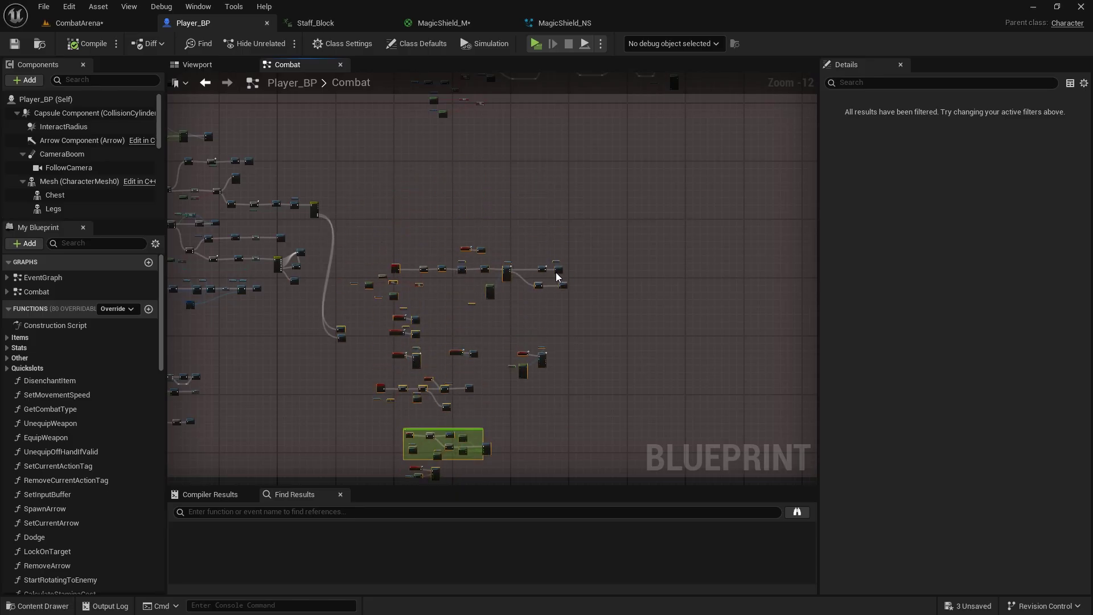
{"action": "left_click", "coordinate": [304, 323]}
{"action": "left_click", "coordinate": [341, 329]}
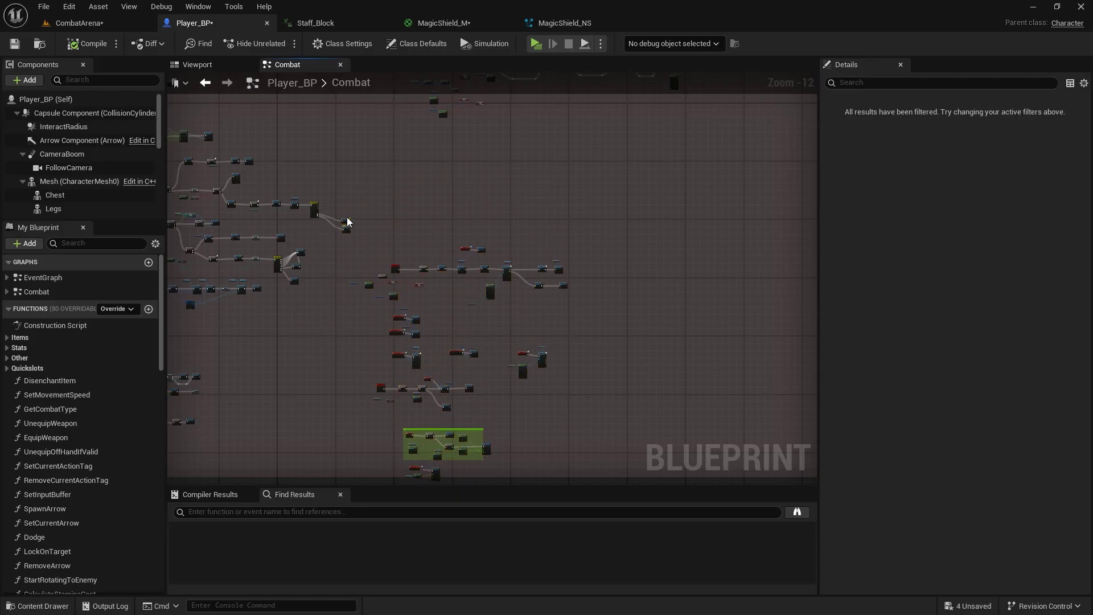
Move the lower combat type switch node group and its connected branch chains further down the Combat graph to free space
{"action": "scroll", "coordinate": [439, 310], "scroll_direction": "up", "scroll_amount": 4}
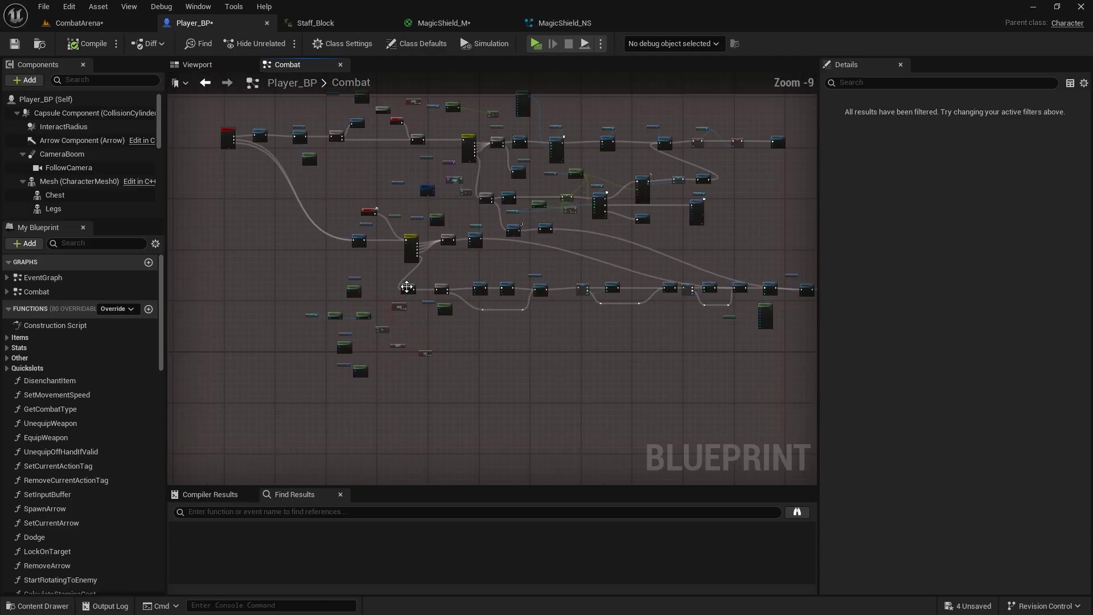
{"action": "scroll", "coordinate": [393, 338], "scroll_direction": "up", "scroll_amount": 3}
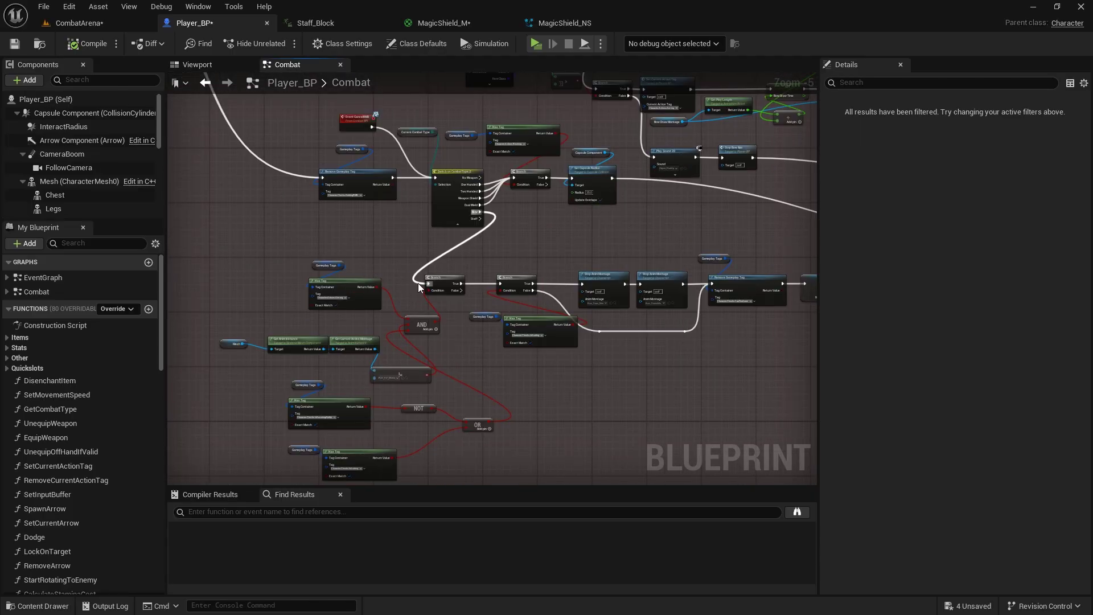
{"action": "right_click_drag", "start_coordinate": [499, 236], "coordinate": [407, 188]}
{"action": "scroll", "coordinate": [227, 430], "scroll_direction": "down", "scroll_amount": 2}
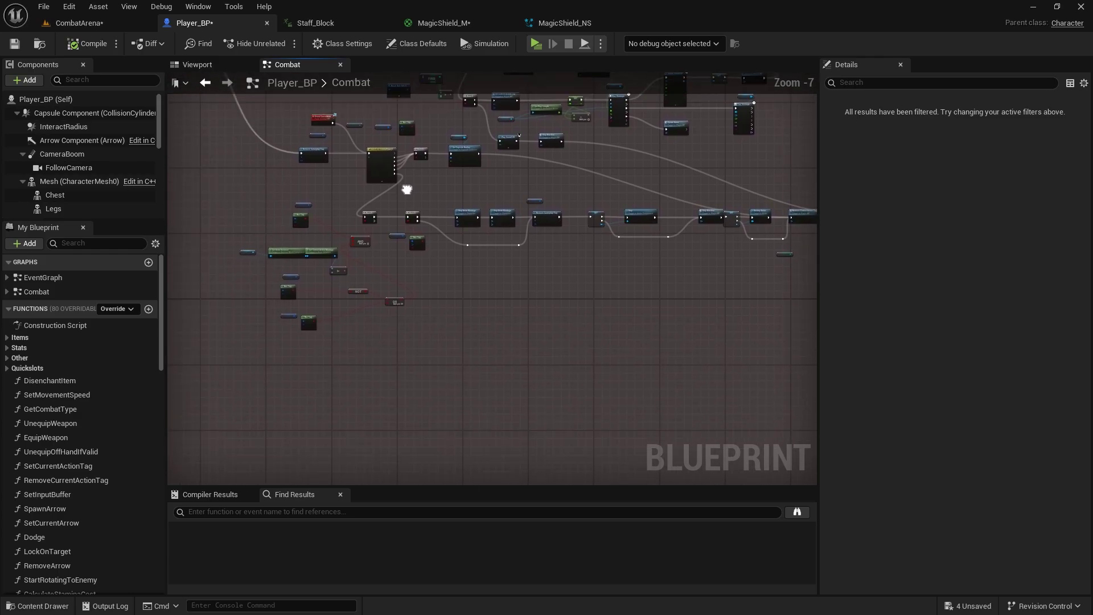
{"action": "scroll", "coordinate": [360, 243], "scroll_direction": "down", "scroll_amount": 1}
{"action": "left_click_drag", "start_coordinate": [368, 204], "coordinate": [456, 131]}
{"action": "right_click_drag", "start_coordinate": [527, 312], "coordinate": [320, 326]}
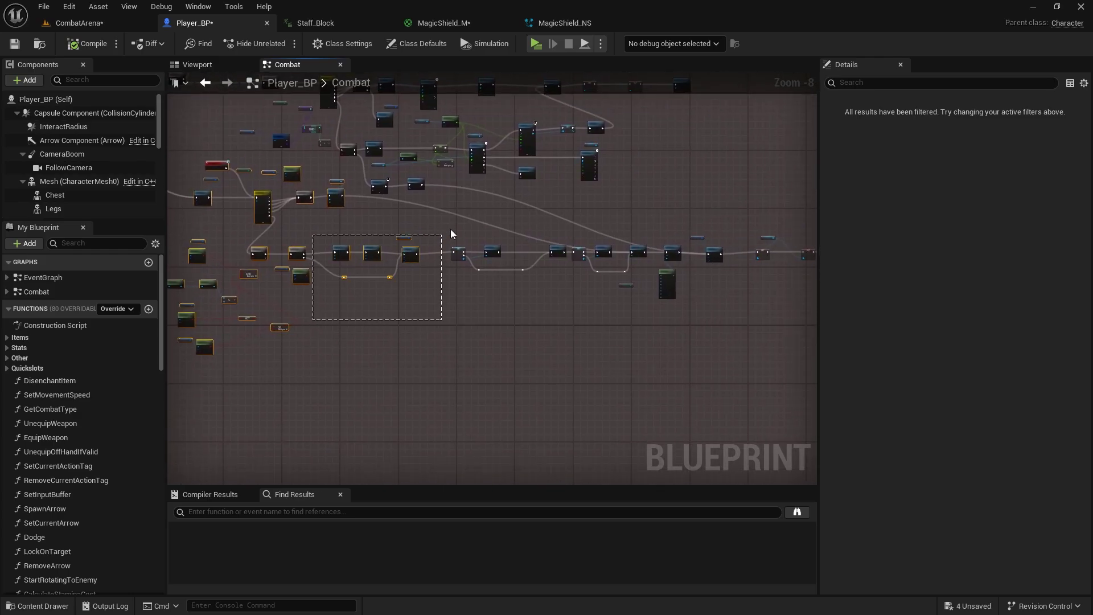
{"action": "left_click_drag", "start_coordinate": [740, 206], "coordinate": [600, 234], "text": "shift"}
{"action": "right_click_drag", "start_coordinate": [490, 323], "coordinate": [814, 288]}
{"action": "left_click_drag", "start_coordinate": [546, 218], "coordinate": [534, 311]}
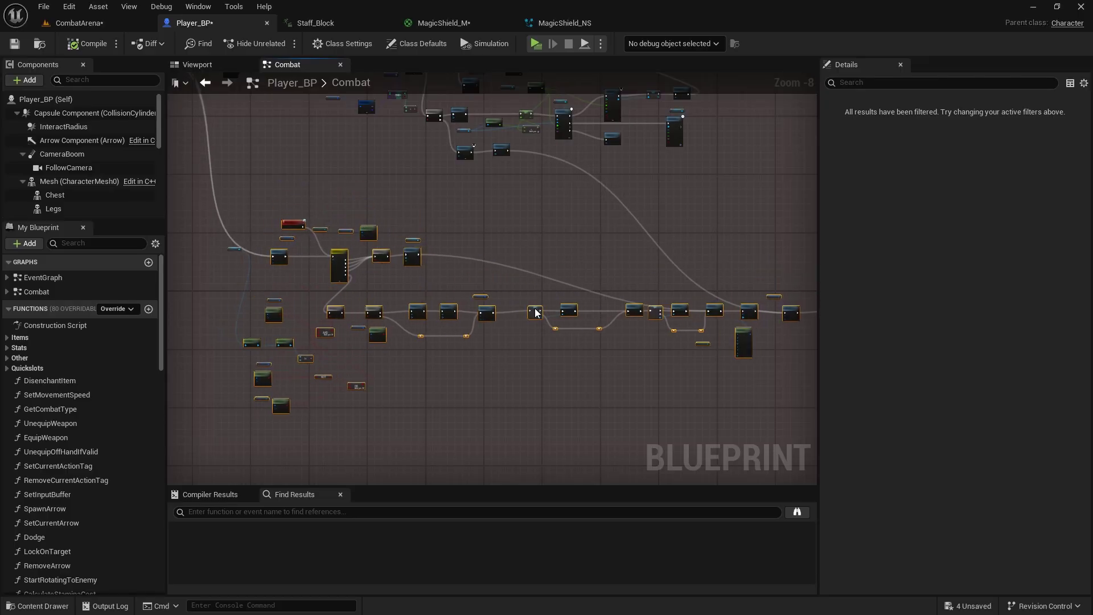
{"action": "left_click", "coordinate": [528, 194]}
Examine the upper blocking logic around the Switch on CombatType node, including the weapon block branch and the bow aiming branch
{"action": "scroll", "coordinate": [500, 261], "scroll_direction": "up", "scroll_amount": 4}
{"action": "right_click_drag", "start_coordinate": [527, 195], "coordinate": [672, 456]}
{"action": "right_click_drag", "start_coordinate": [357, 282], "coordinate": [706, 542]}
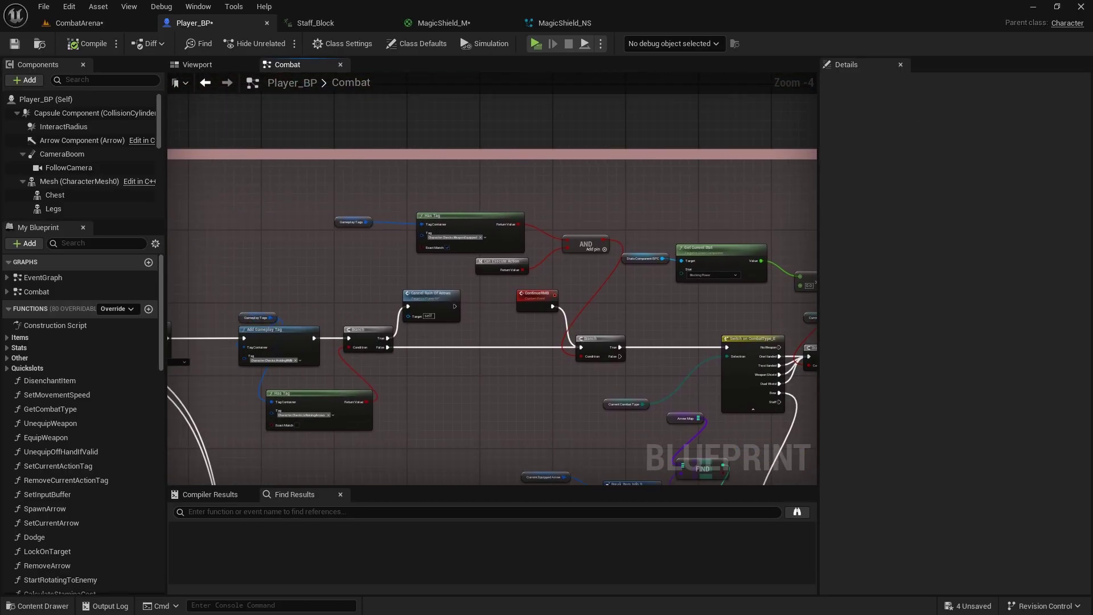
{"action": "right_click_drag", "start_coordinate": [244, 482], "coordinate": [615, 430]}
{"action": "right_click_drag", "start_coordinate": [485, 296], "coordinate": [170, 210]}
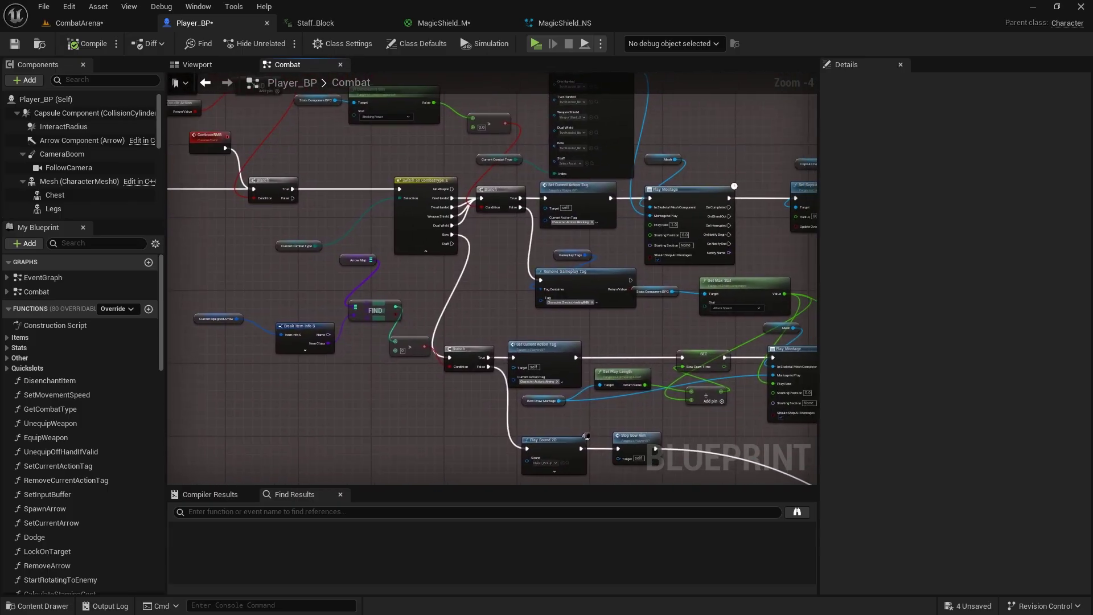
{"action": "right_click_drag", "start_coordinate": [352, 226], "coordinate": [335, 228]}
{"action": "right_click_drag", "start_coordinate": [481, 221], "coordinate": [387, 157]}
{"action": "right_click_drag", "start_coordinate": [335, 233], "coordinate": [420, 221]}
{"action": "scroll", "coordinate": [419, 188], "scroll_direction": "up", "scroll_amount": 1}
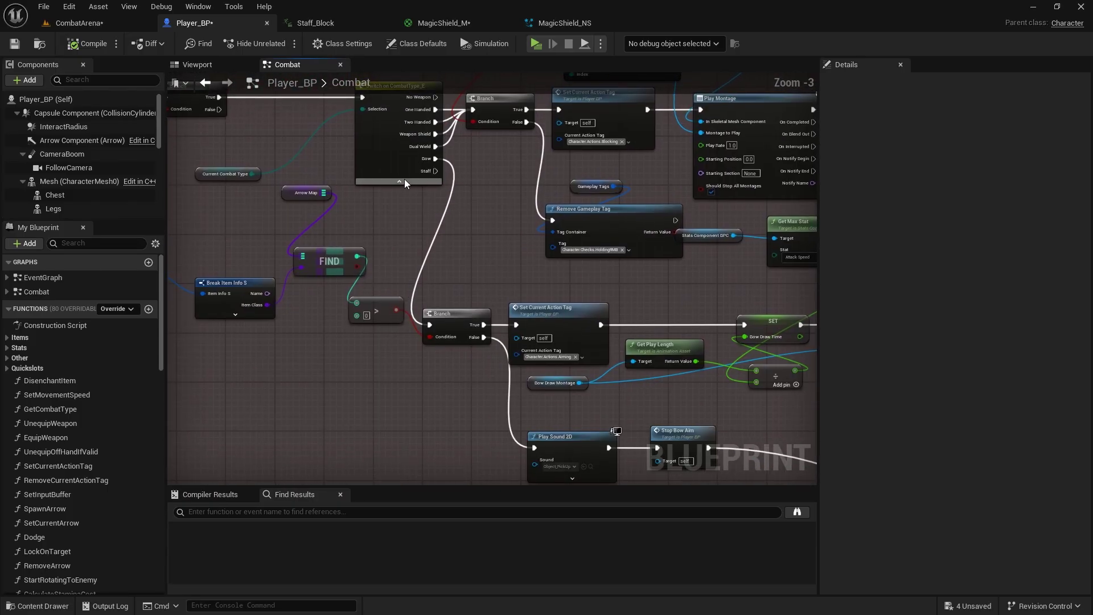
{"action": "right_click_drag", "start_coordinate": [449, 268], "coordinate": [397, 325]}
{"action": "scroll", "coordinate": [437, 220], "scroll_direction": "down", "scroll_amount": 1}
{"action": "scroll", "coordinate": [329, 246], "scroll_direction": "up", "scroll_amount": 1}
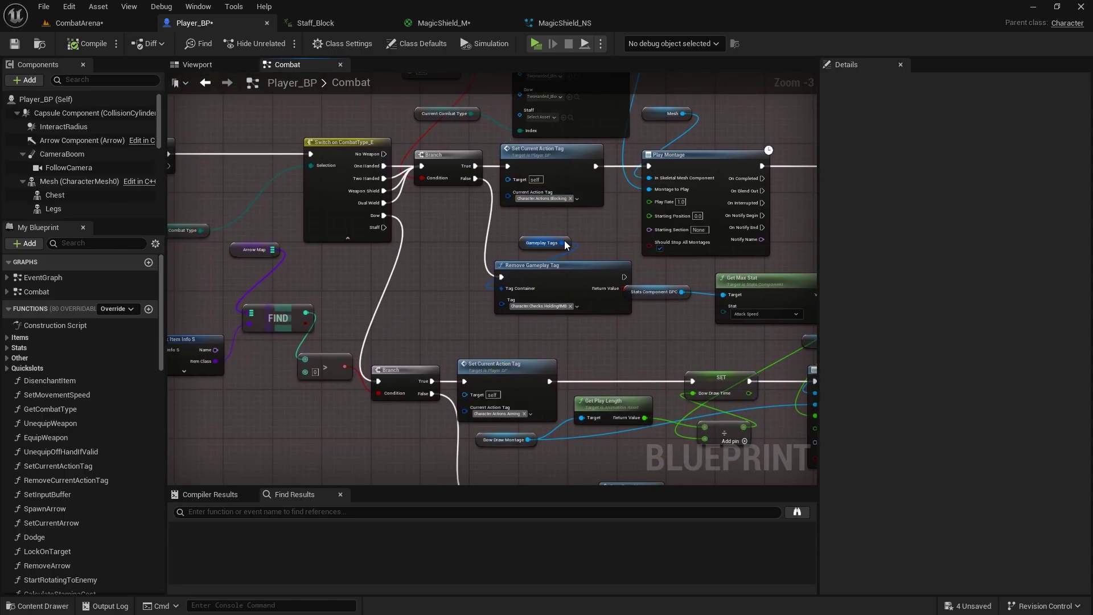
{"action": "right_click_drag", "start_coordinate": [557, 256], "coordinate": [495, 258]}
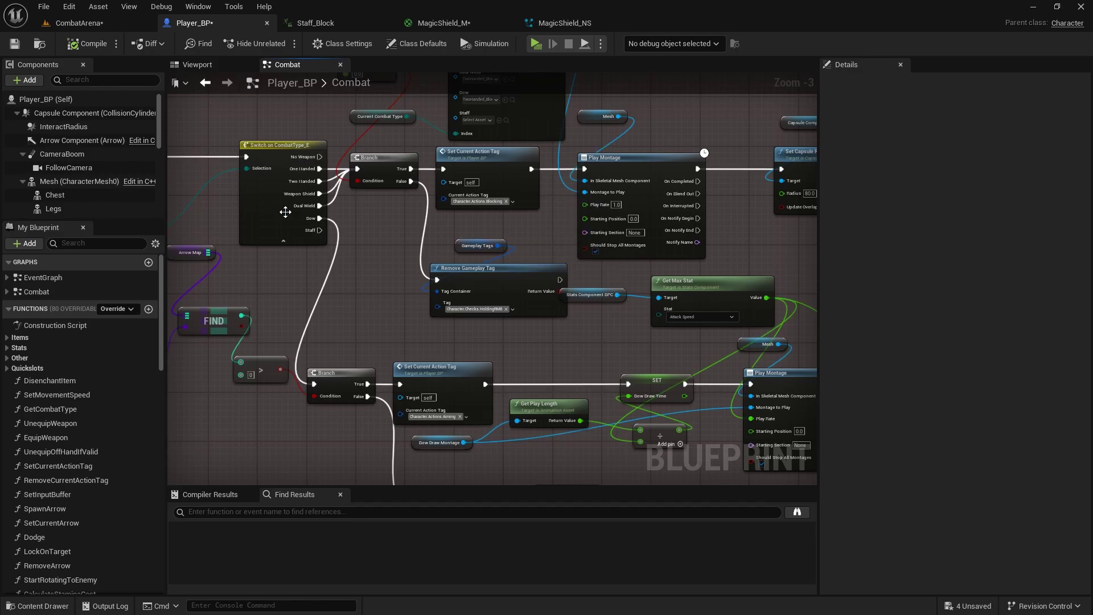
Shift the Remove Gameplay Tag node on the block branch's False output slightly closer to the combat type switch
{"action": "left_click", "coordinate": [528, 280]}
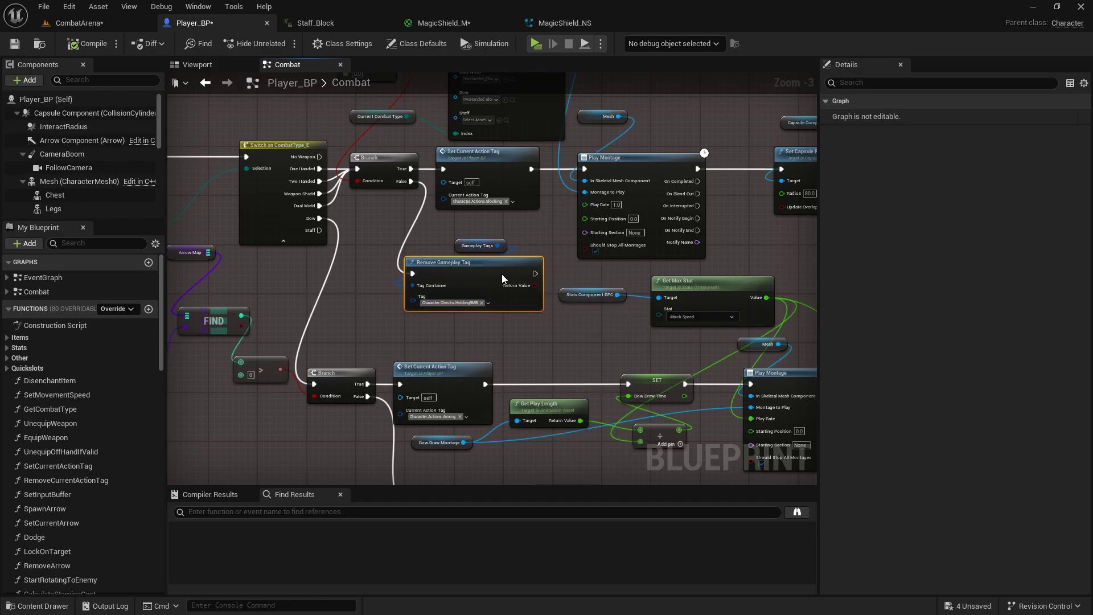
{"action": "right_click_drag", "start_coordinate": [530, 259], "coordinate": [442, 256]}
{"action": "scroll", "coordinate": [494, 263], "scroll_direction": "down", "scroll_amount": 1}
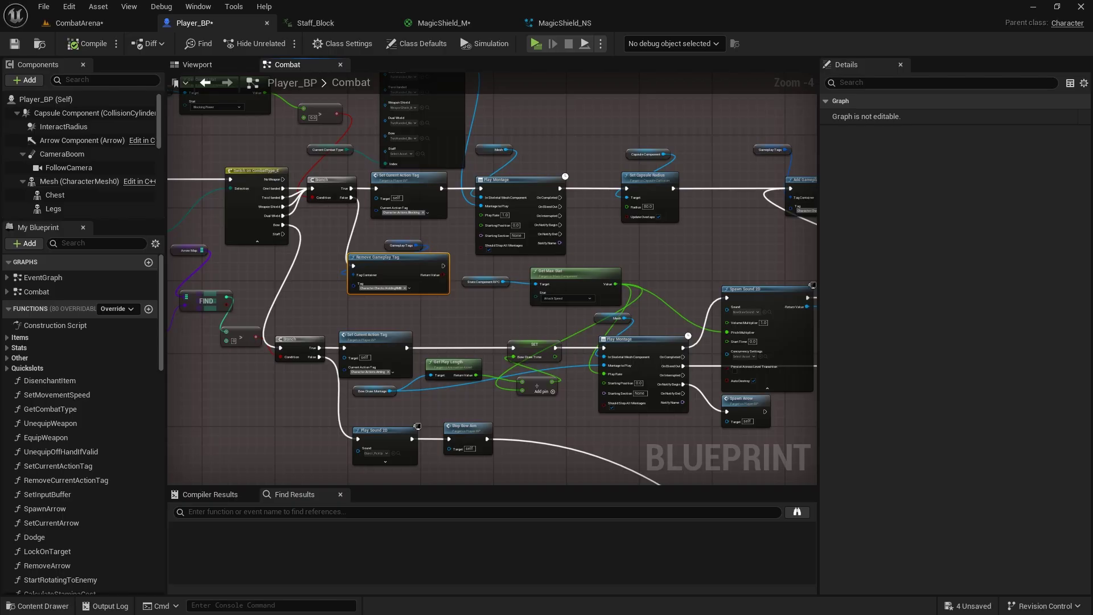
Add a Branch node below the bow aiming nodes and connect the Staff output of the combat type switch to it
{"action": "right_click_drag", "start_coordinate": [253, 432], "coordinate": [418, 287]}
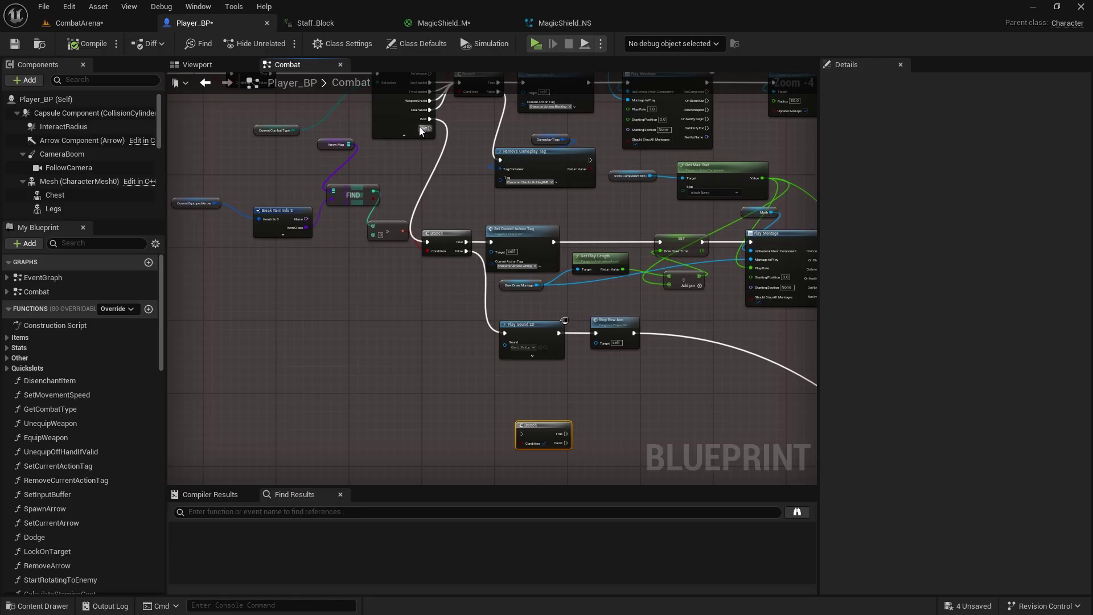
{"action": "left_click_drag", "start_coordinate": [421, 129], "coordinate": [520, 436]}
{"action": "right_click_drag", "start_coordinate": [469, 443], "coordinate": [441, 359]}
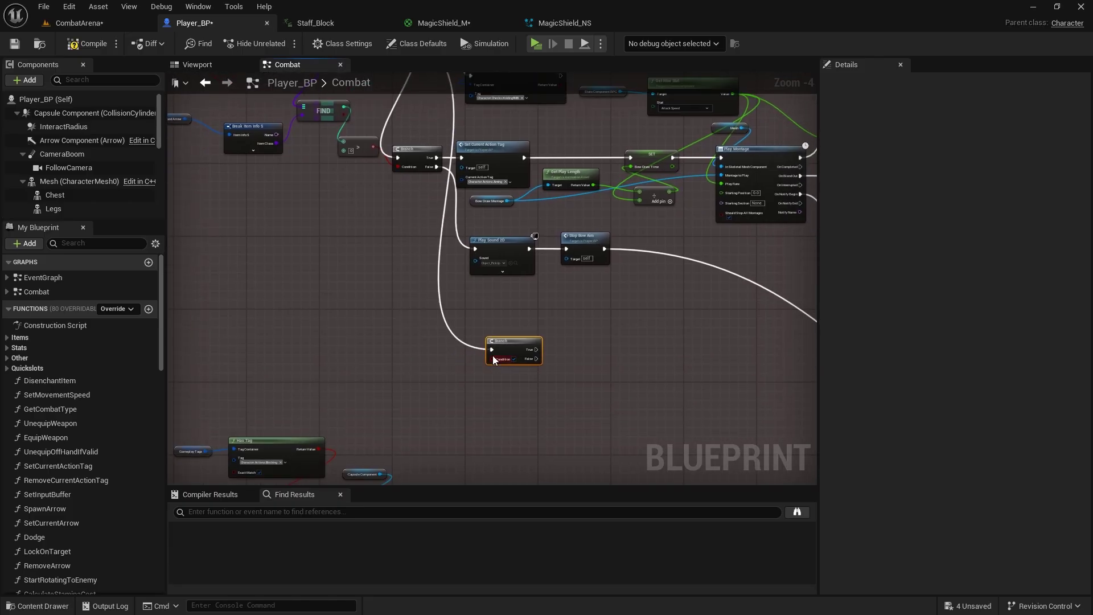
{"action": "left_click_drag", "start_coordinate": [501, 340], "coordinate": [467, 349]}
{"action": "right_click_drag", "start_coordinate": [471, 303], "coordinate": [442, 266]}
{"action": "scroll", "coordinate": [442, 266], "scroll_direction": "up", "scroll_amount": 3}
{"action": "right_click_drag", "start_coordinate": [436, 311], "coordinate": [457, 247]}
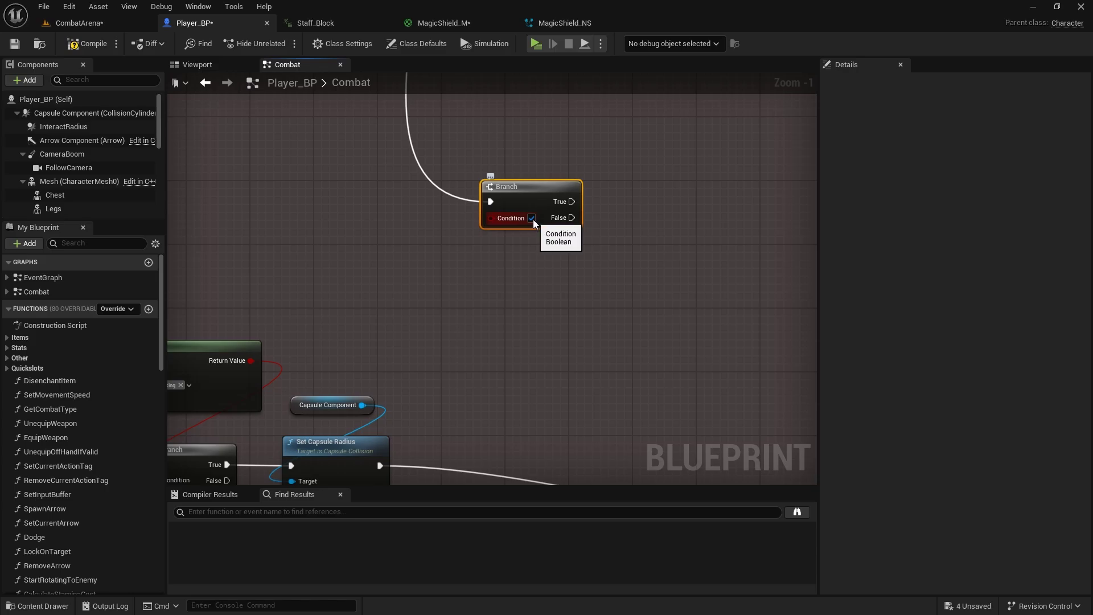
Add a Play Montage node on the new Branch's True output and feed it the character Mesh as skeletal mesh component
{"action": "right_click_drag", "start_coordinate": [600, 236], "coordinate": [441, 255]}
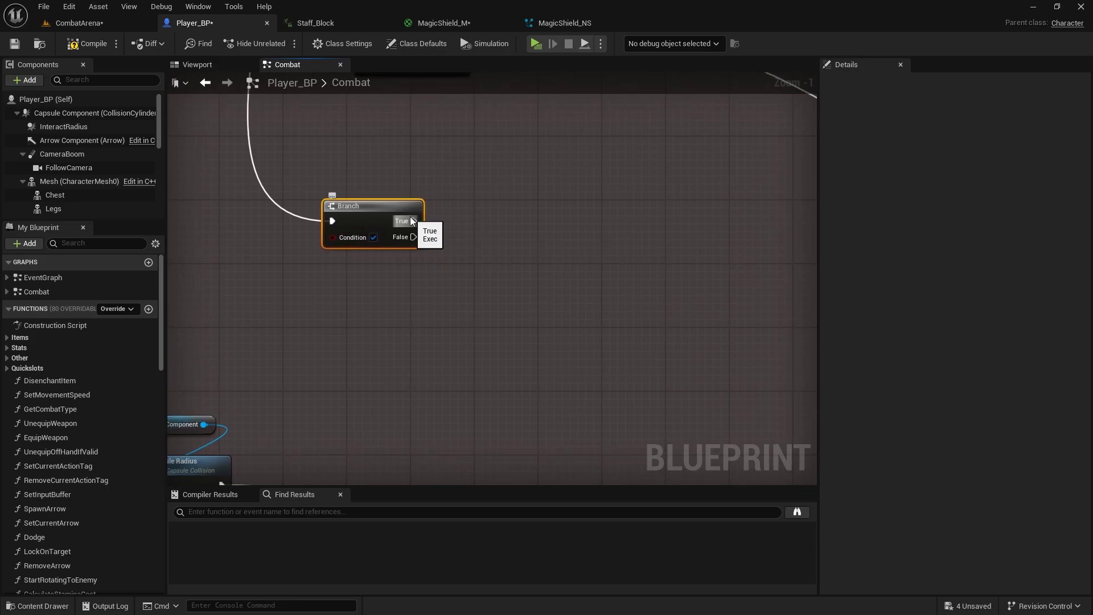
{"action": "left_click_drag", "start_coordinate": [411, 215], "coordinate": [558, 220]}
{"action": "type", "text": "p"}
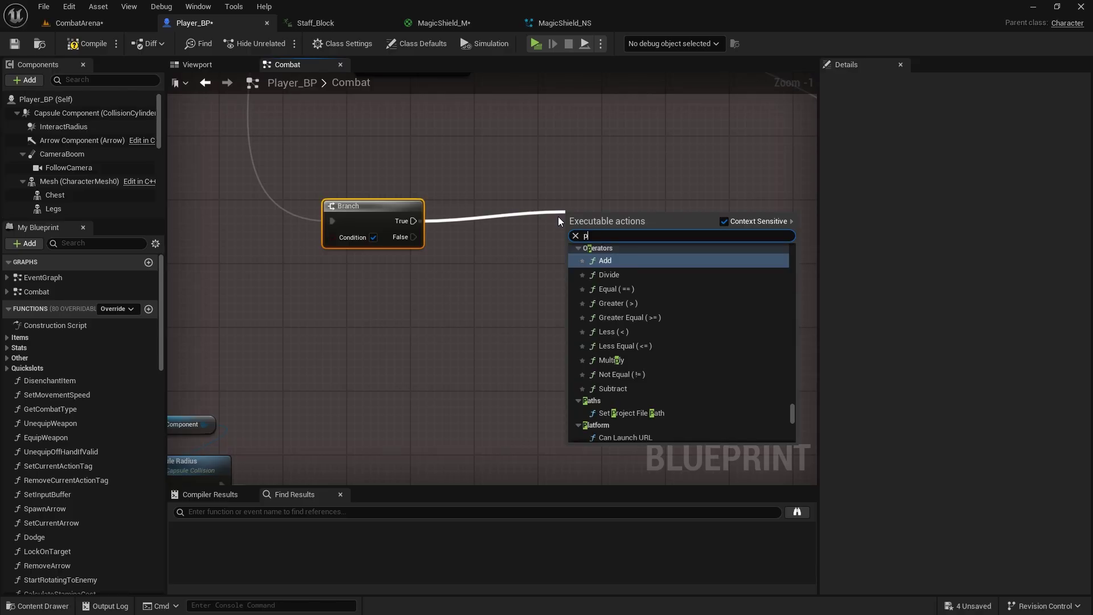
{"action": "type", "text": "lay montage"}
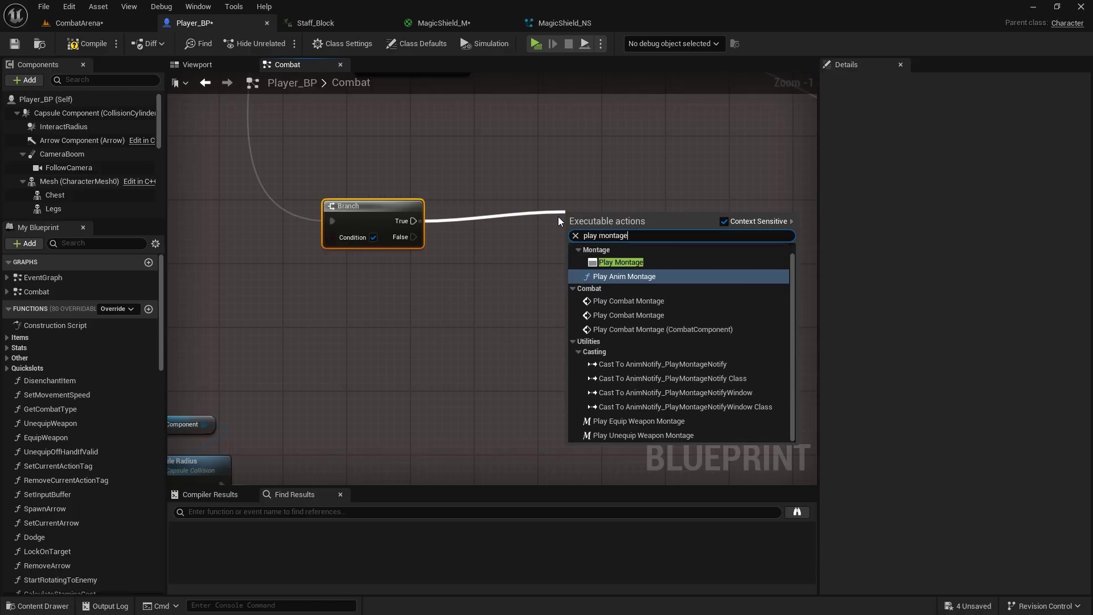
{"action": "left_click", "coordinate": [598, 265]}
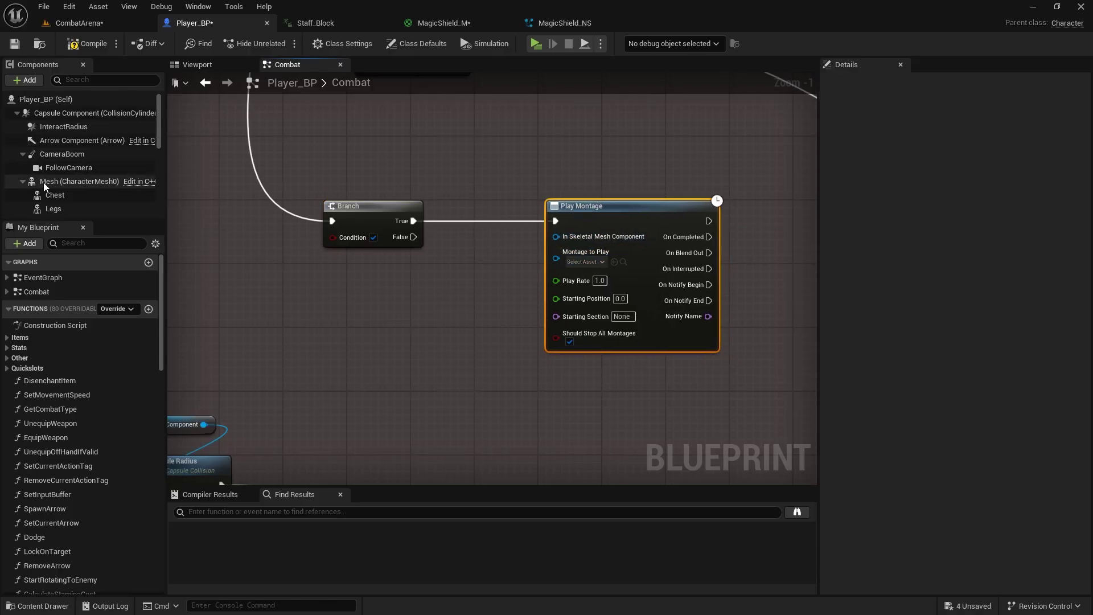
{"action": "left_click_drag", "start_coordinate": [80, 181], "coordinate": [556, 237]}
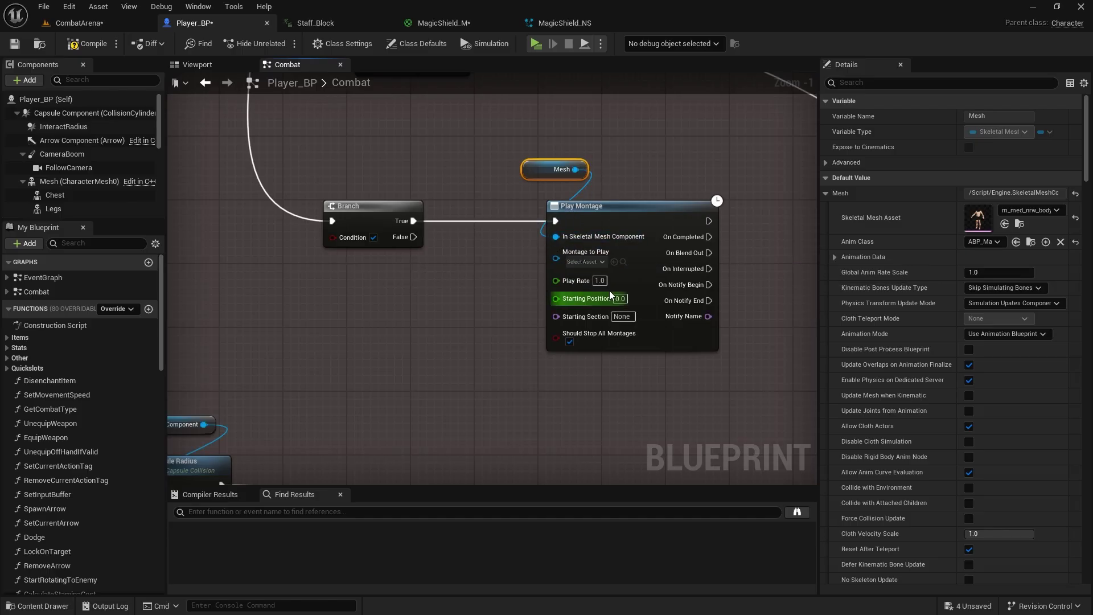
{"action": "left_click", "coordinate": [576, 263]}
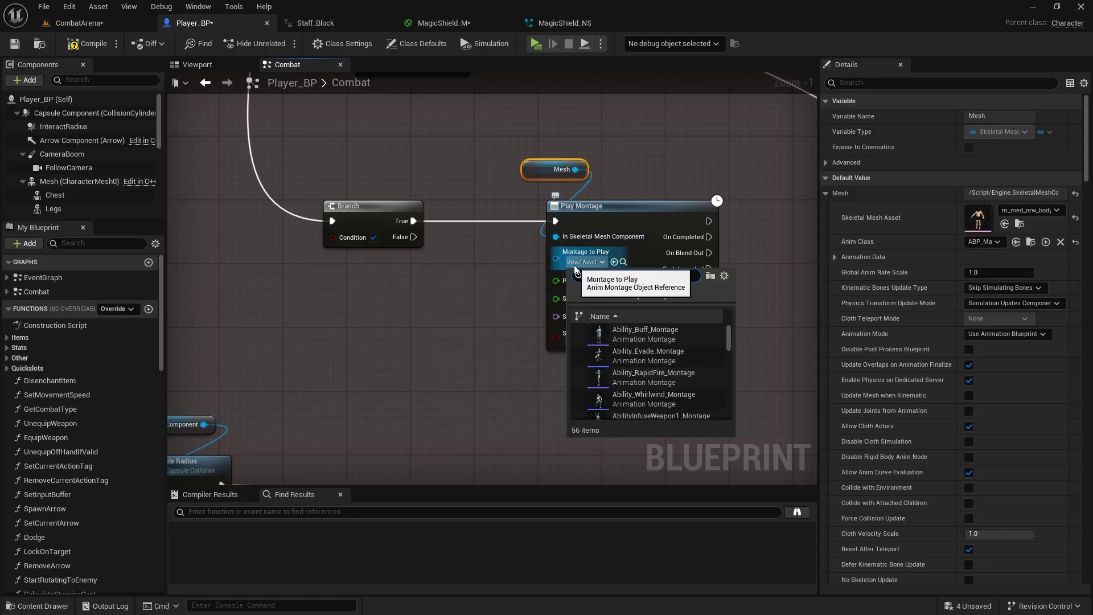
{"action": "type", "text": "staff"}
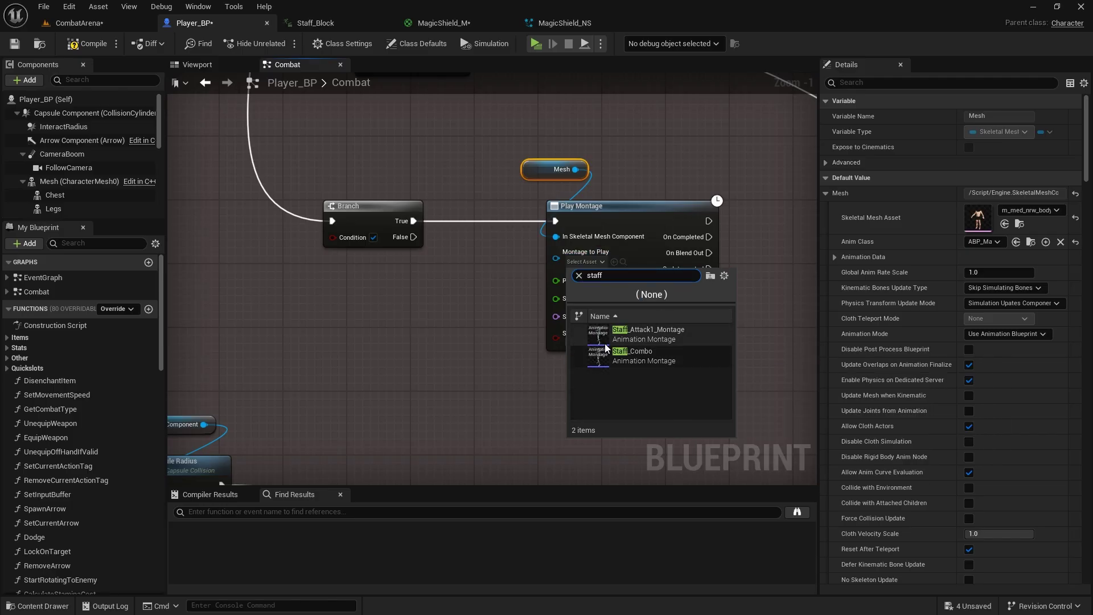
{"action": "left_click", "coordinate": [527, 354]}
Create an animation montage from the Staff_Block sequence in the ThirdPerson/Animation/Staff folder
{"action": "key", "text": "ctrl+space"}
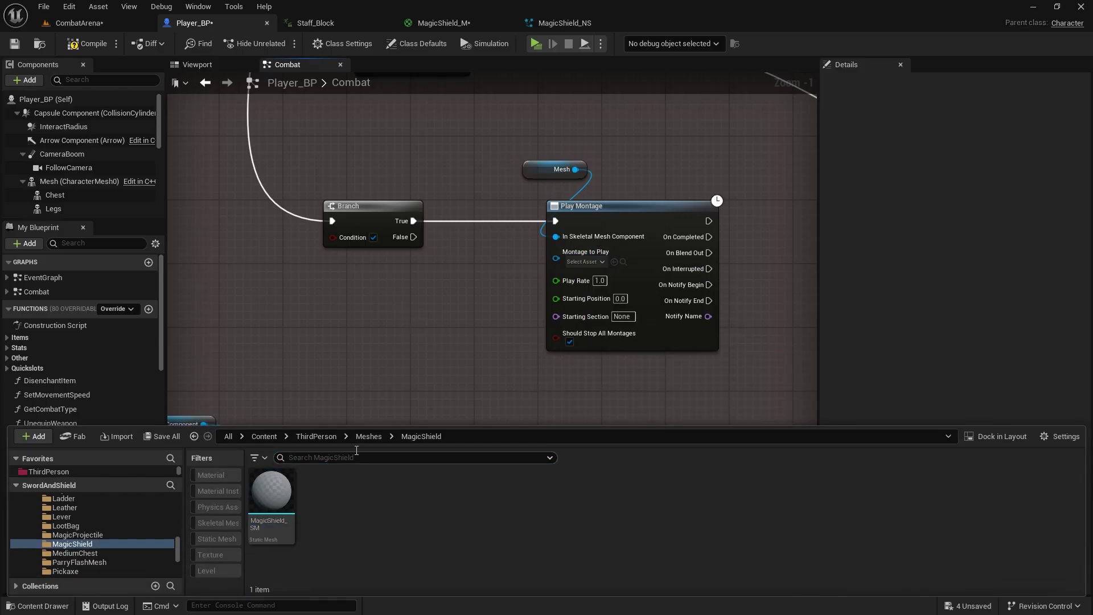
{"action": "left_click", "coordinate": [316, 436]}
{"action": "double_click", "coordinate": [269, 487]}
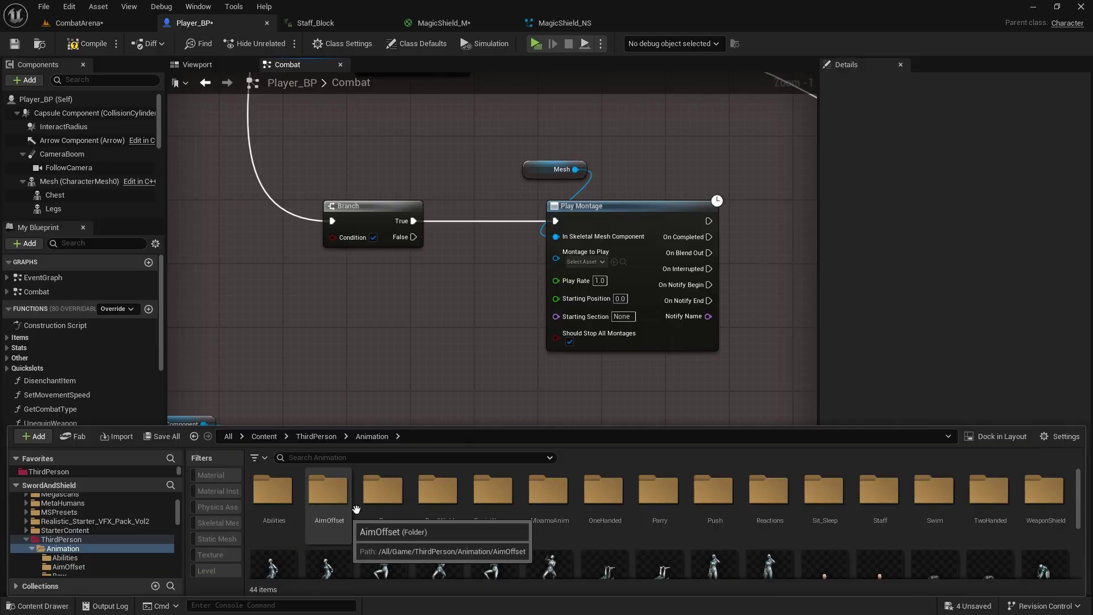
{"action": "double_click", "coordinate": [895, 497]}
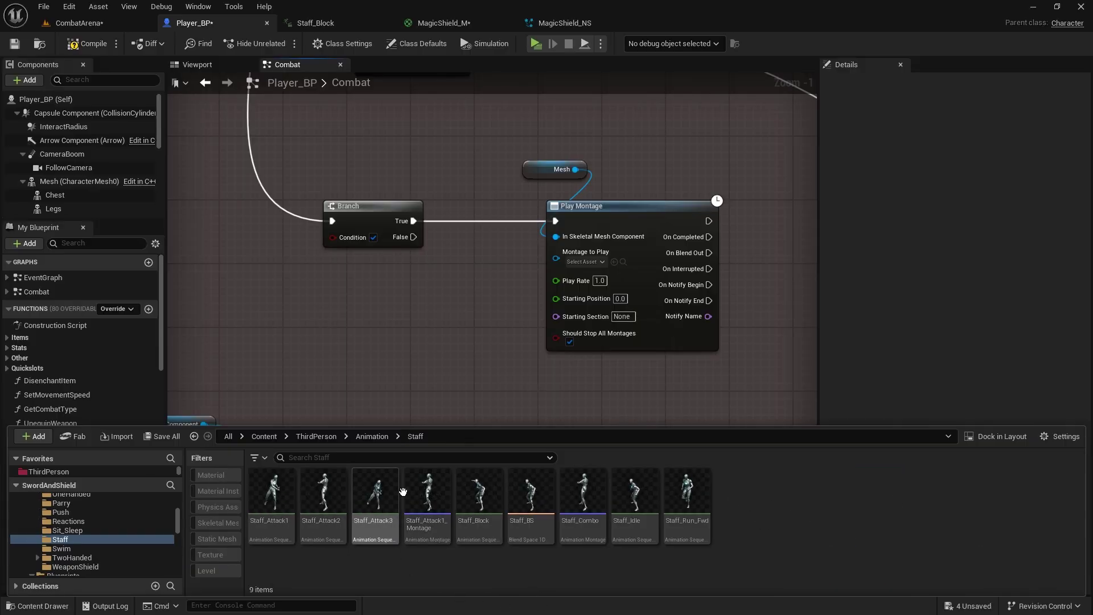
{"action": "right_click", "coordinate": [493, 496]}
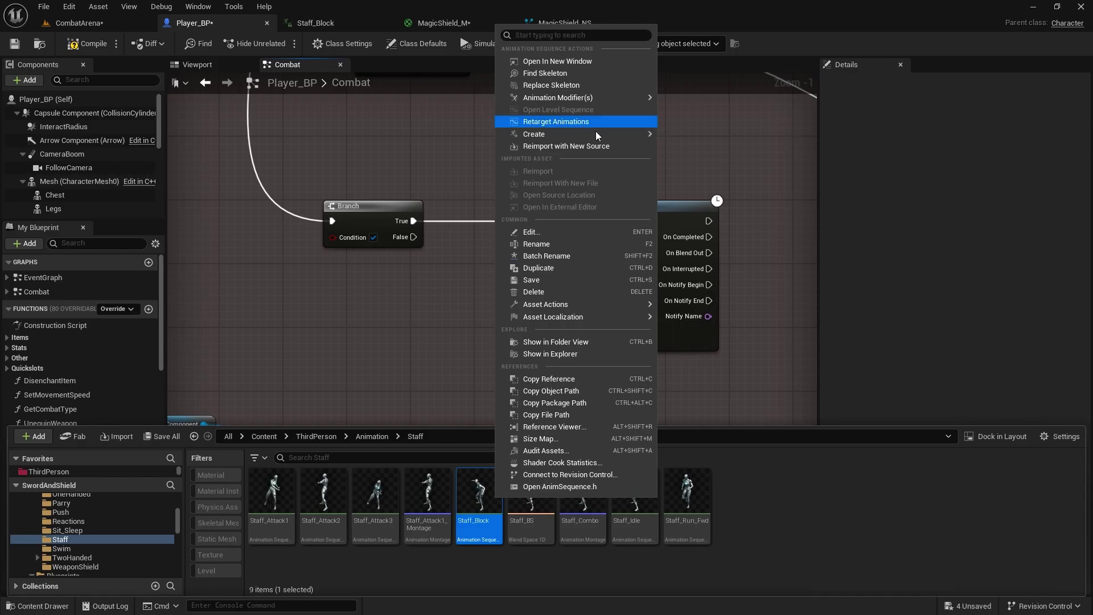
{"action": "mouse_move", "coordinate": [599, 133]}
{"action": "left_click", "coordinate": [708, 152]}
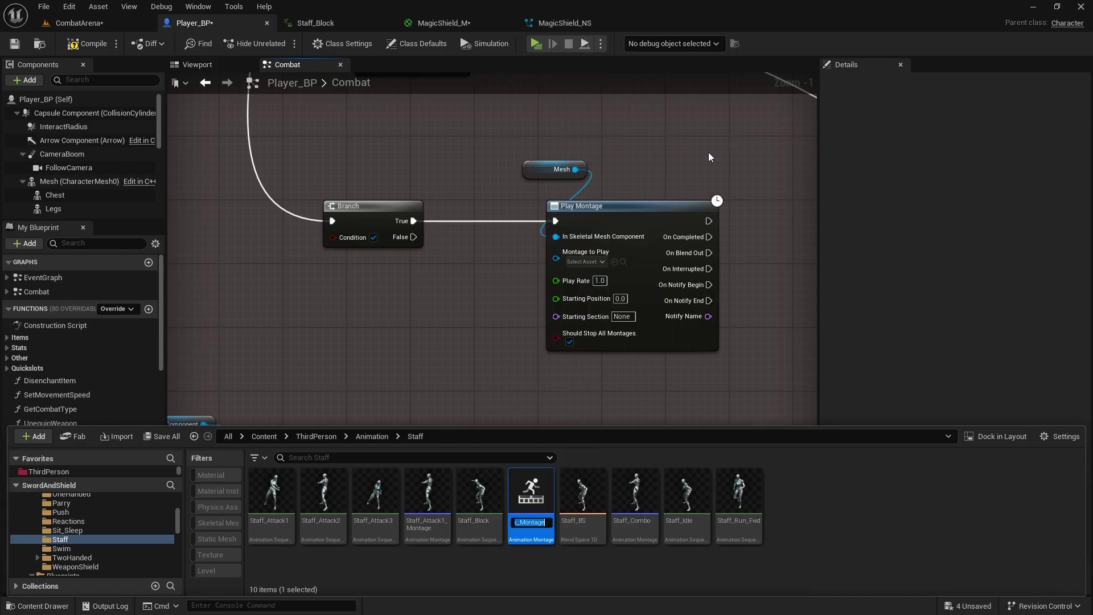
Set the Play Montage node's Montage to Play to Staff_Block_Montage
{"action": "left_click", "coordinate": [590, 263]}
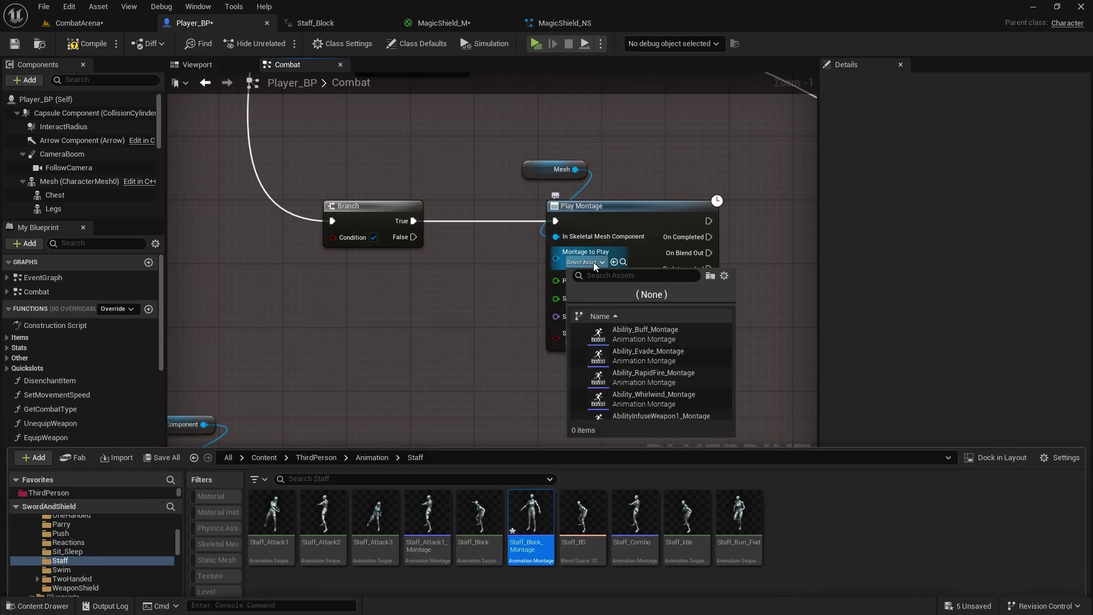
{"action": "type", "text": "staff"}
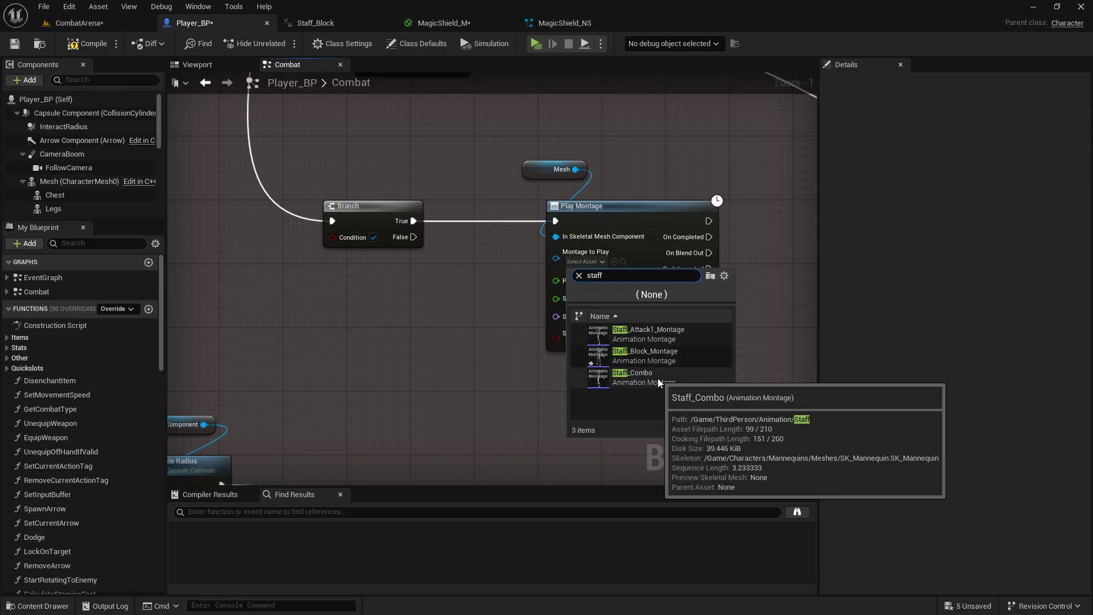
{"action": "left_click", "coordinate": [656, 357]}
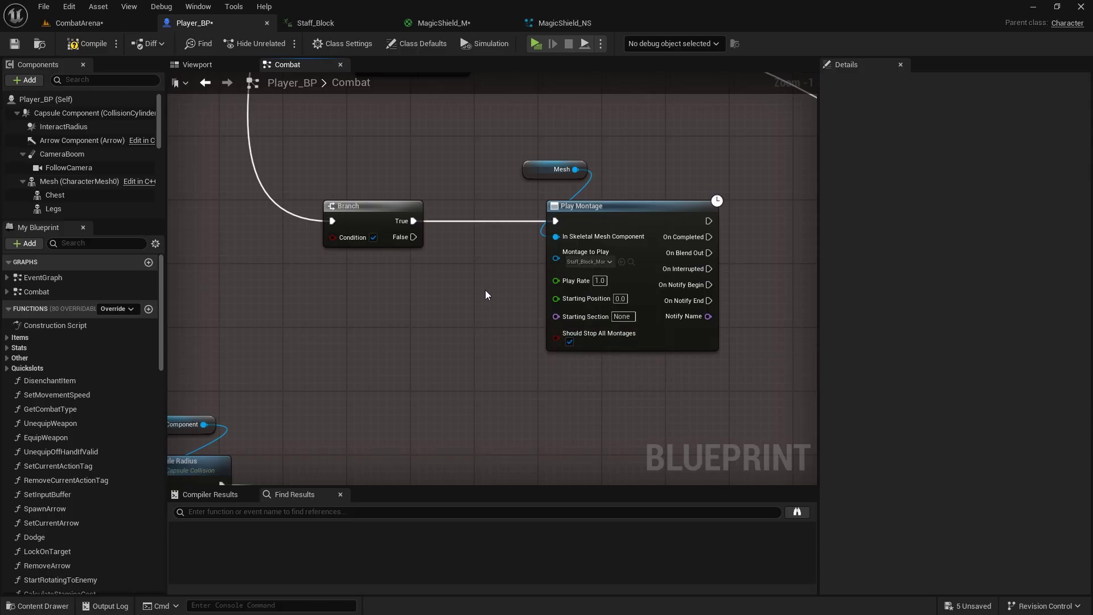
Open Staff_Block_Montage and loop its Default section by making Default its own next section
{"action": "mouse_move", "coordinate": [486, 291]}
{"action": "right_mouse_down"}
{"action": "mouse_move", "coordinate": [444, 273]}
{"action": "mouse_move", "coordinate": [479, 277]}
{"action": "right_mouse_up"}
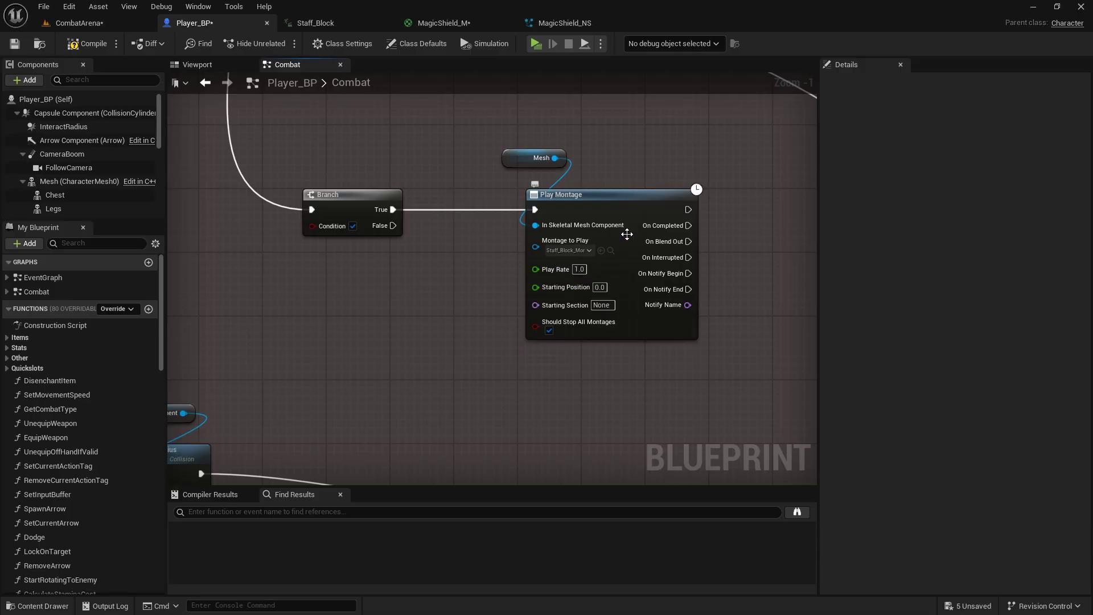
{"action": "left_click", "coordinate": [611, 250]}
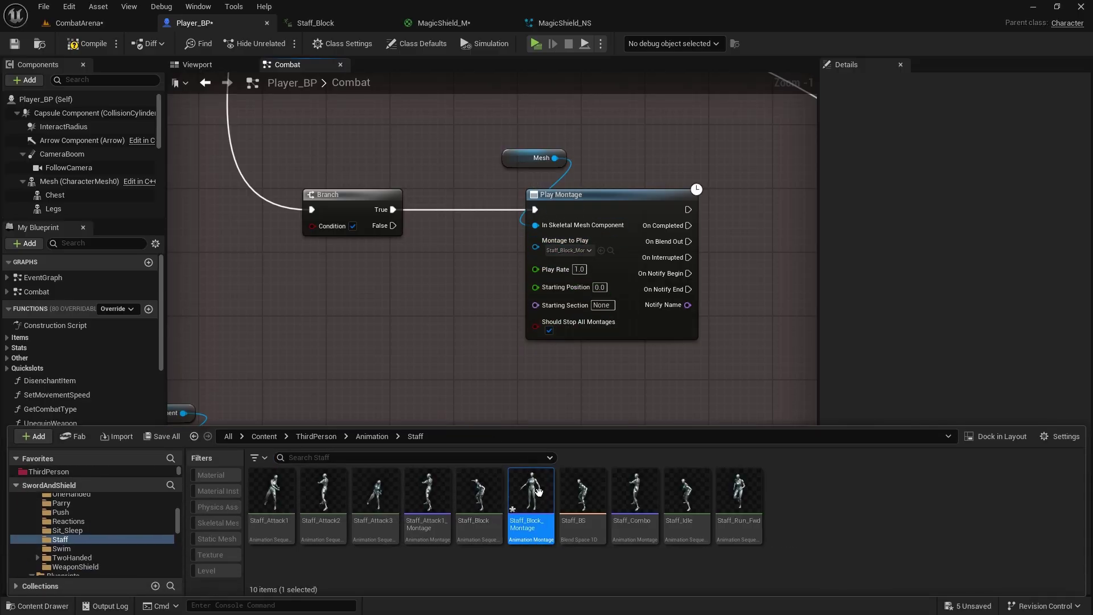
{"action": "double_click", "coordinate": [538, 491]}
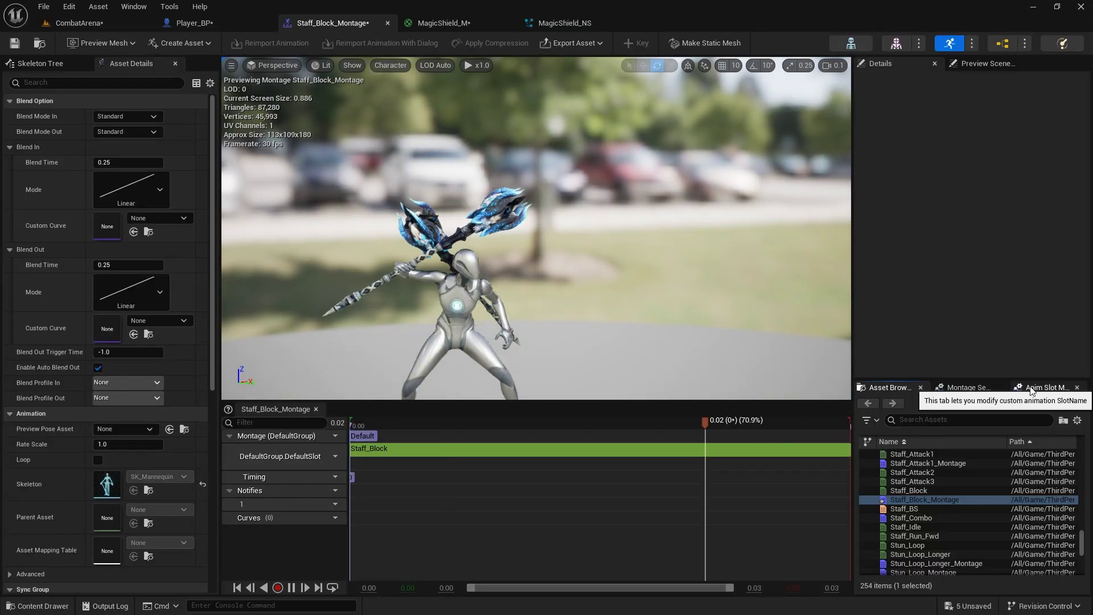
{"action": "left_click", "coordinate": [1045, 387]}
{"action": "left_click", "coordinate": [974, 388]}
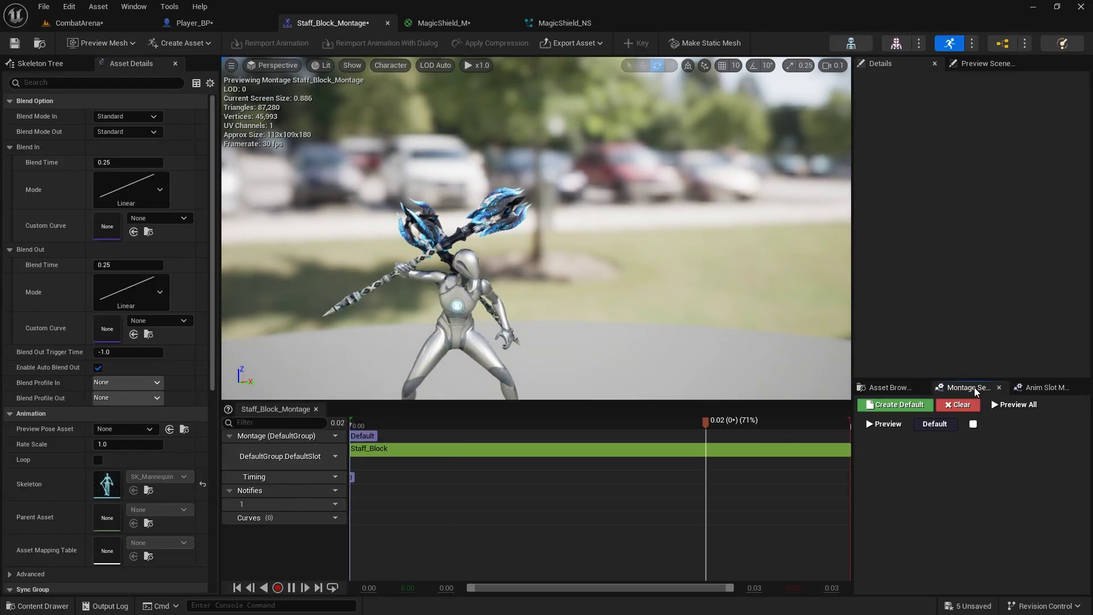
{"action": "left_click", "coordinate": [972, 429]}
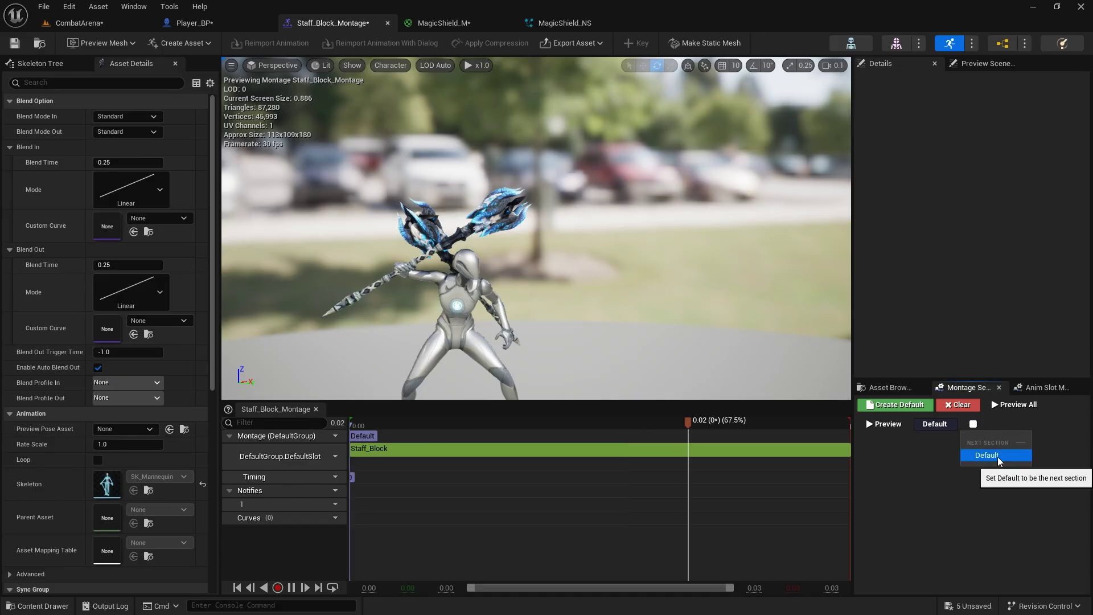
{"action": "left_click", "coordinate": [990, 453]}
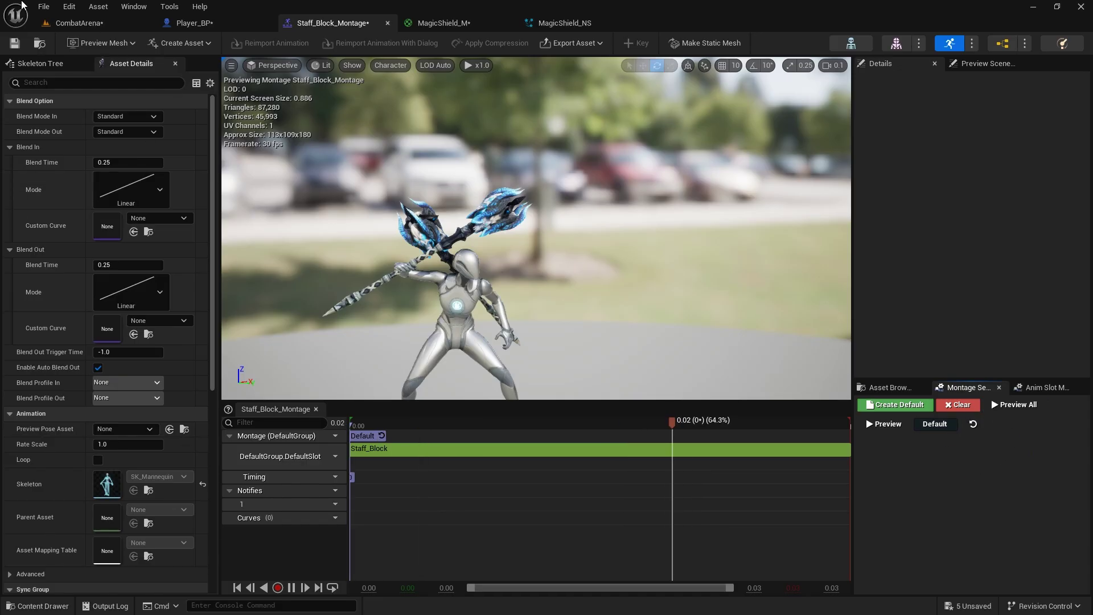
Return to the Player_BP Combat graph, run the game preview, loot the Death Whisper staff and equip it from the inventory
{"action": "left_click", "coordinate": [168, 27]}
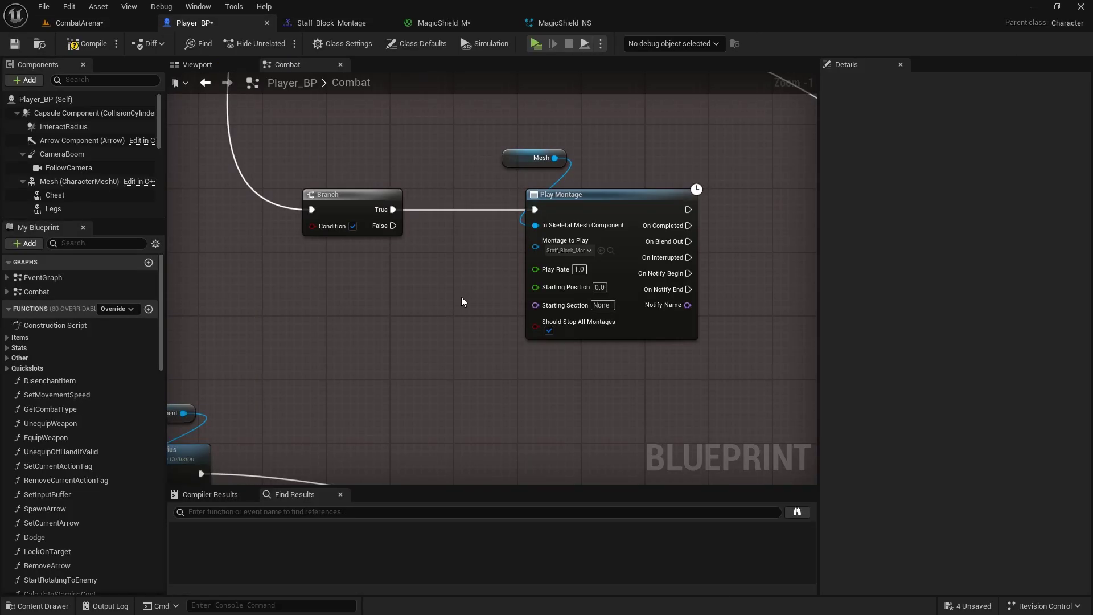
{"action": "scroll", "coordinate": [420, 305], "scroll_direction": "down", "scroll_amount": 1}
{"action": "right_click_drag", "start_coordinate": [420, 308], "coordinate": [291, 341]}
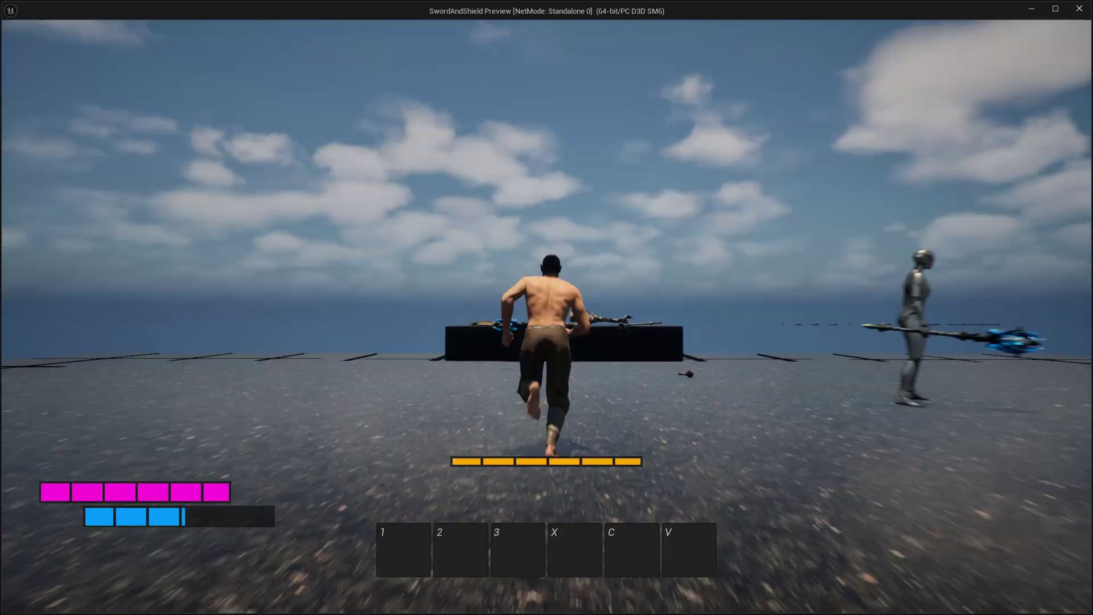
{"action": "key", "text": "e"}
{"action": "key", "text": "w"}
{"action": "key", "text": "Tab"}
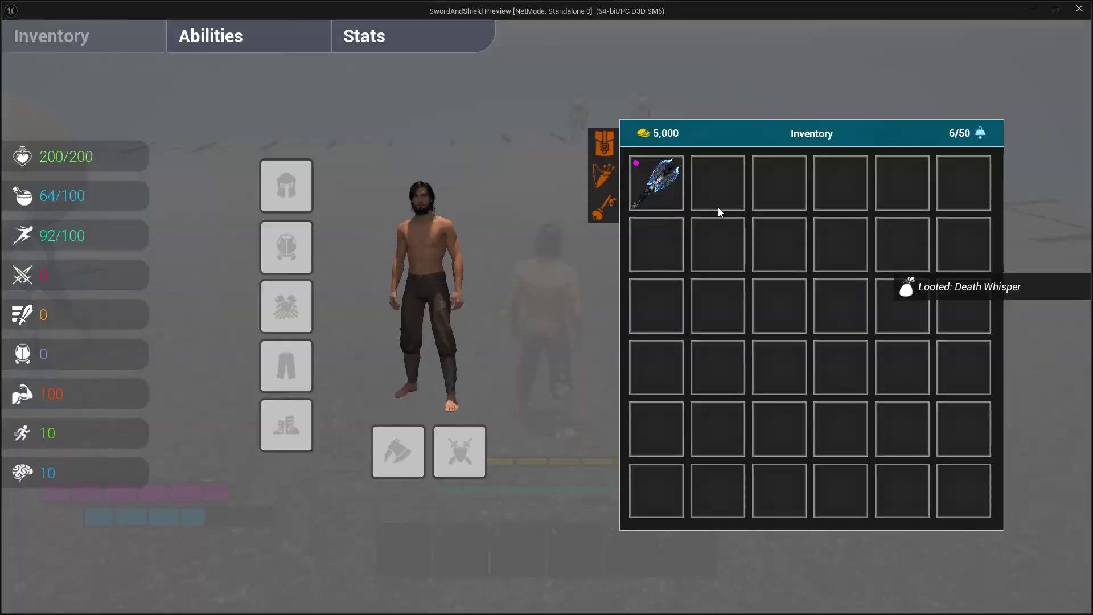
{"action": "right_click", "coordinate": [659, 184]}
{"action": "key", "text": "Tab"}
Draw the staff and move the character around while blocking to test the staff block montage
{"action": "key", "text": "r"}
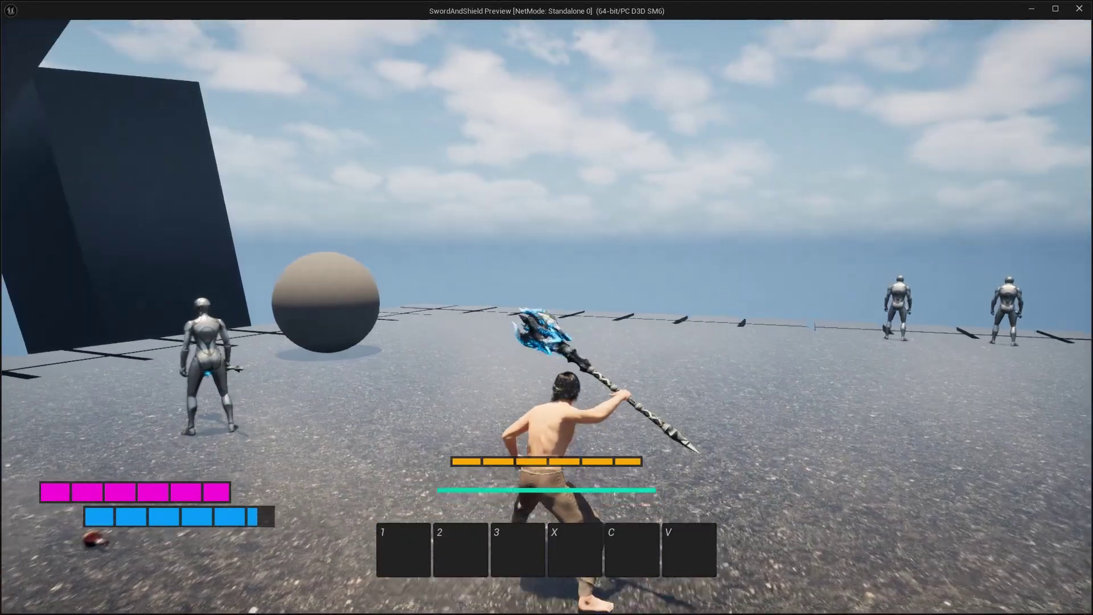
{"action": "key", "text": "w"}
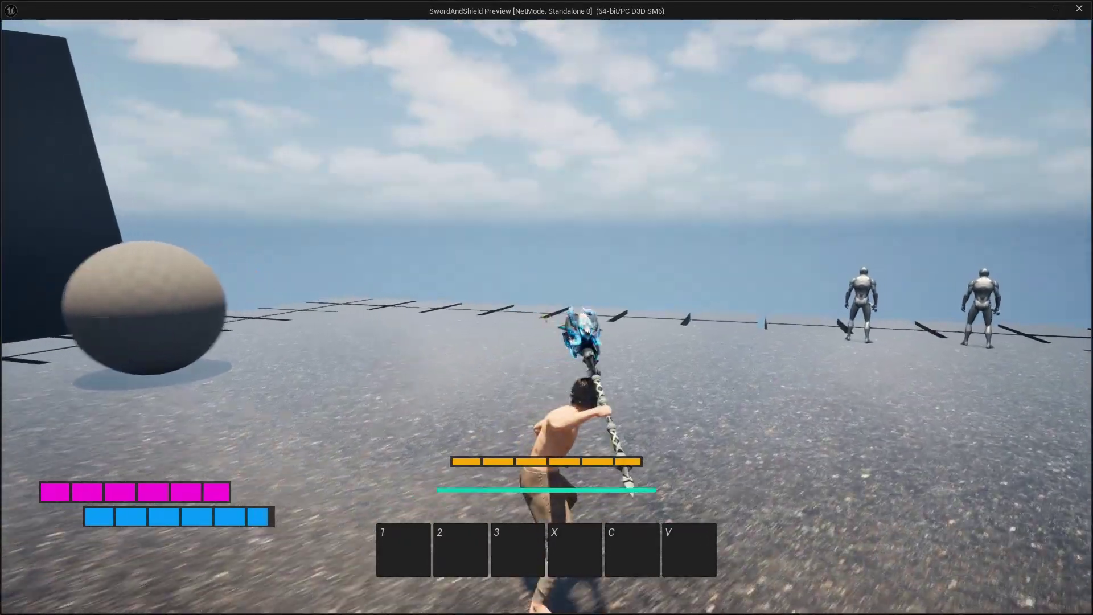
{"action": "key", "text": "s"}
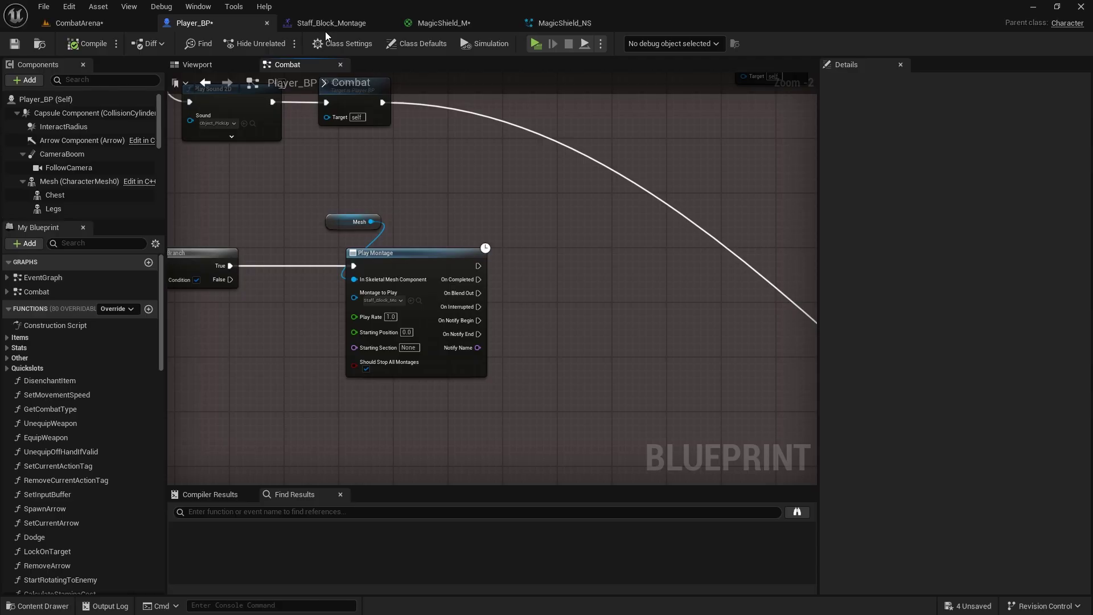
Assign the Staff_Block_Montage to the DefaultGroup.UpperBody slot and save the montage
{"action": "left_click", "coordinate": [328, 23]}
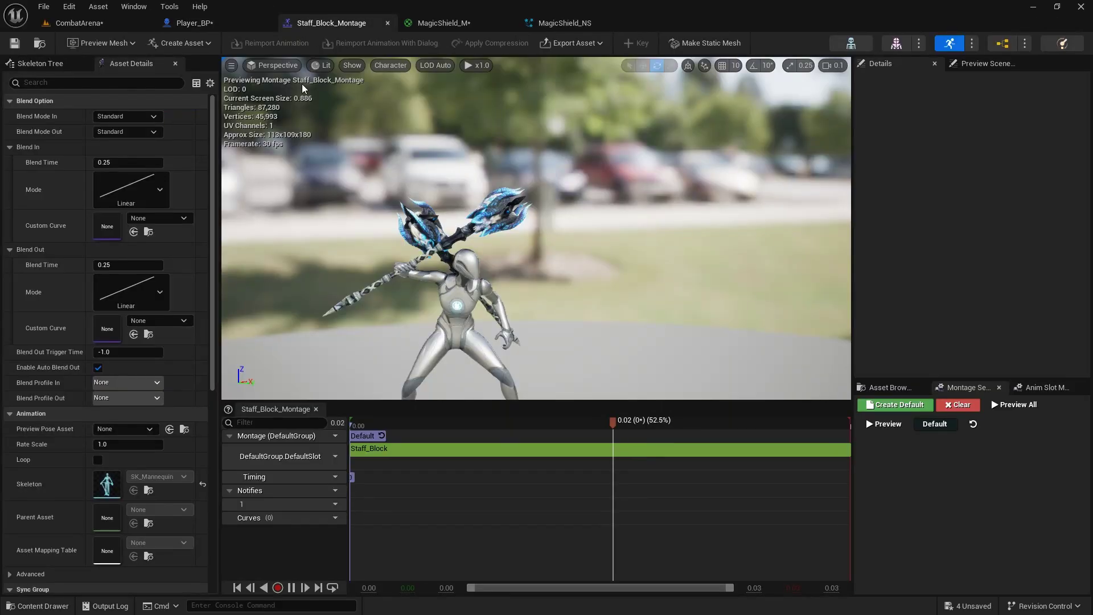
{"action": "left_click", "coordinate": [330, 456]}
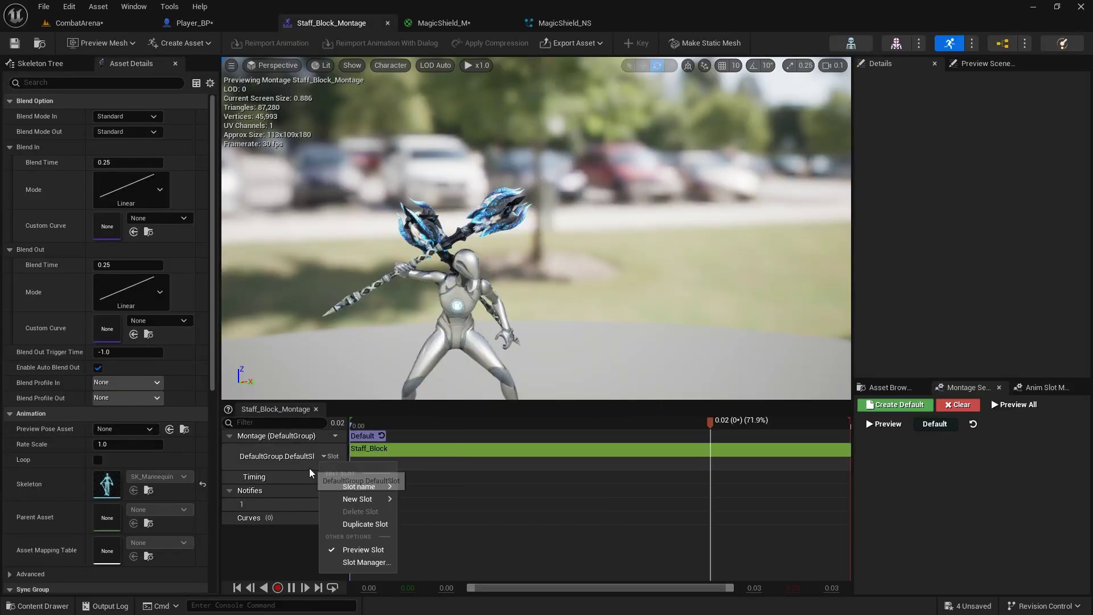
{"action": "mouse_move", "coordinate": [361, 487]}
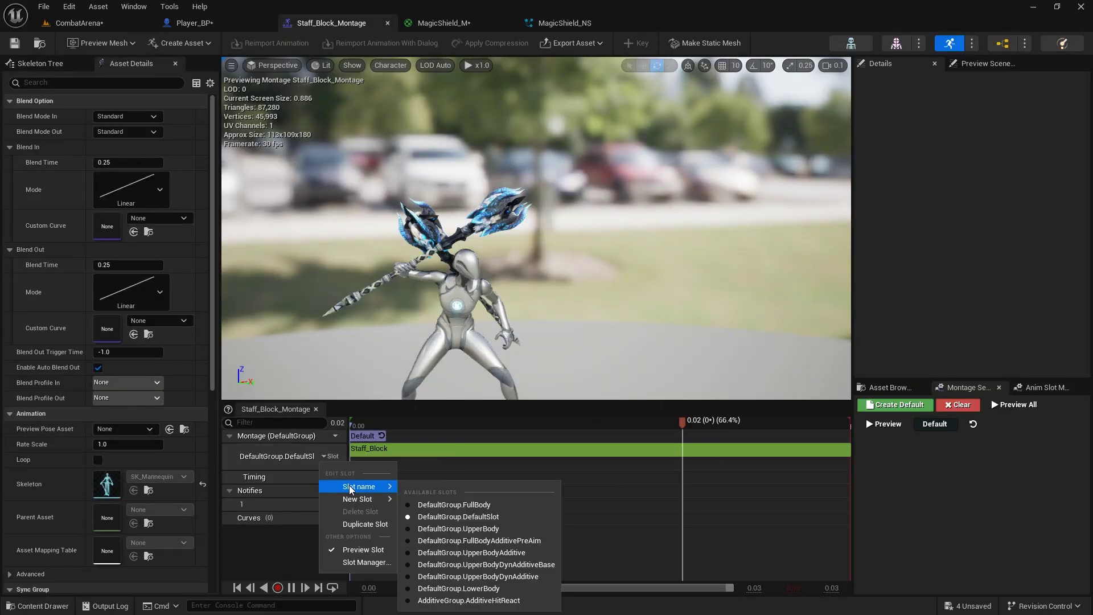
{"action": "left_click", "coordinate": [439, 533]}
{"action": "left_click", "coordinate": [15, 44]}
In the Player_BP Combat graph, add a Spawn System Attached node to the execution output of the staff block's Play Montage node
{"action": "left_click", "coordinate": [193, 23]}
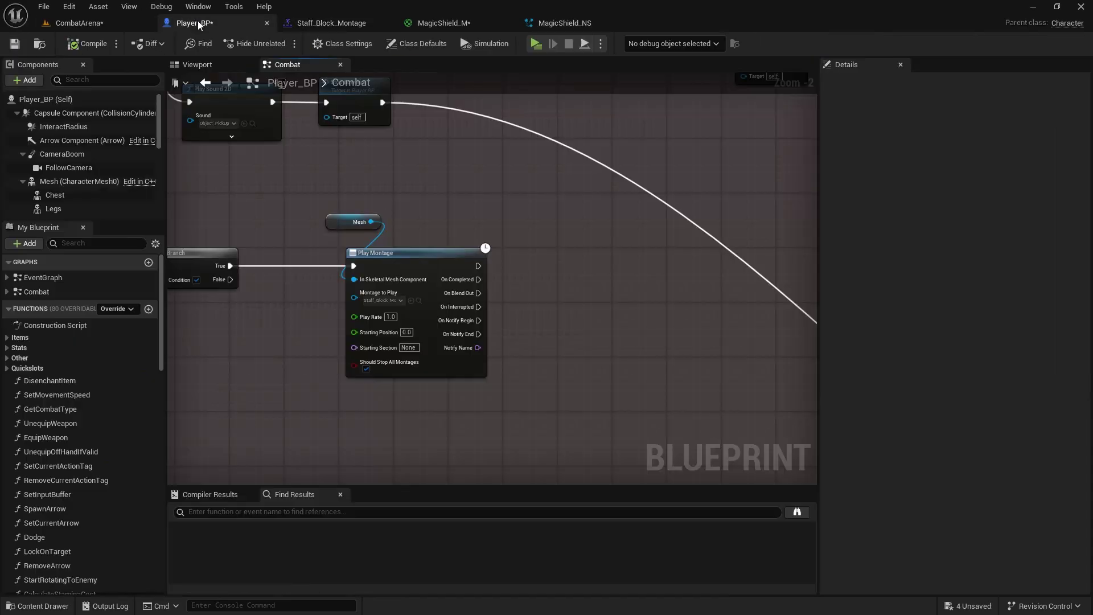
{"action": "scroll", "coordinate": [544, 279], "scroll_direction": "down", "scroll_amount": 5}
{"action": "scroll", "coordinate": [524, 270], "scroll_direction": "up", "scroll_amount": 5}
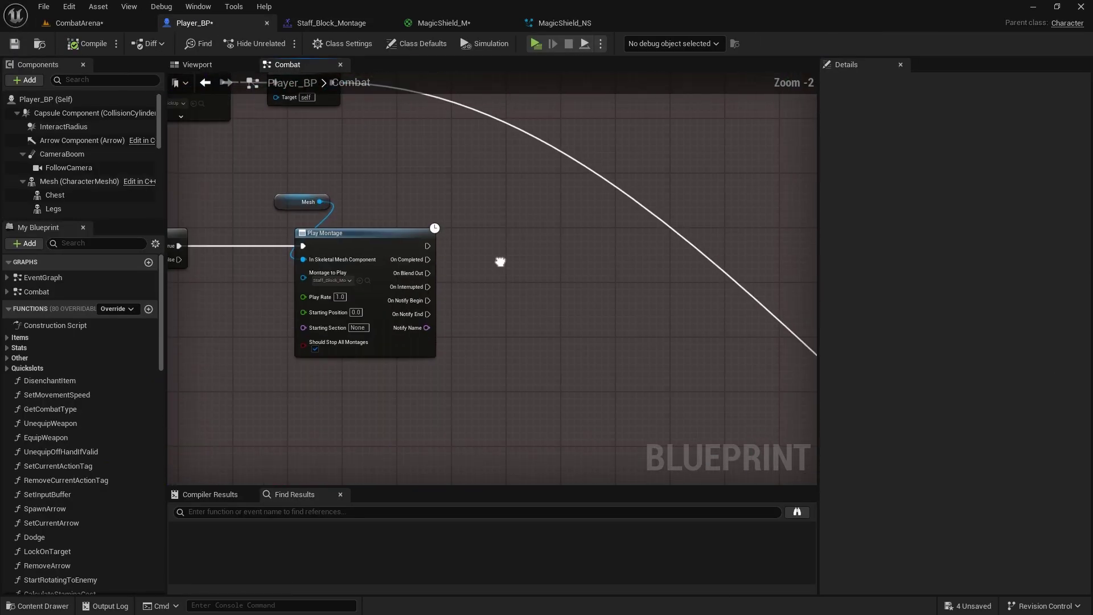
{"action": "scroll", "coordinate": [443, 244], "scroll_direction": "up", "scroll_amount": 1}
{"action": "left_click_drag", "start_coordinate": [445, 239], "coordinate": [584, 254]}
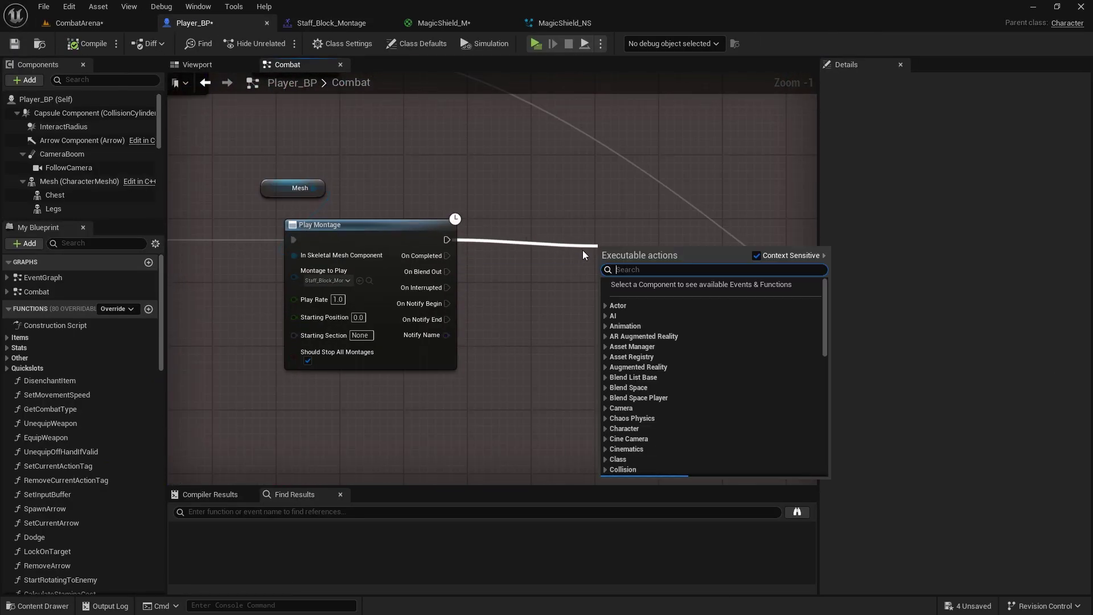
{"action": "type", "text": "spawn system"}
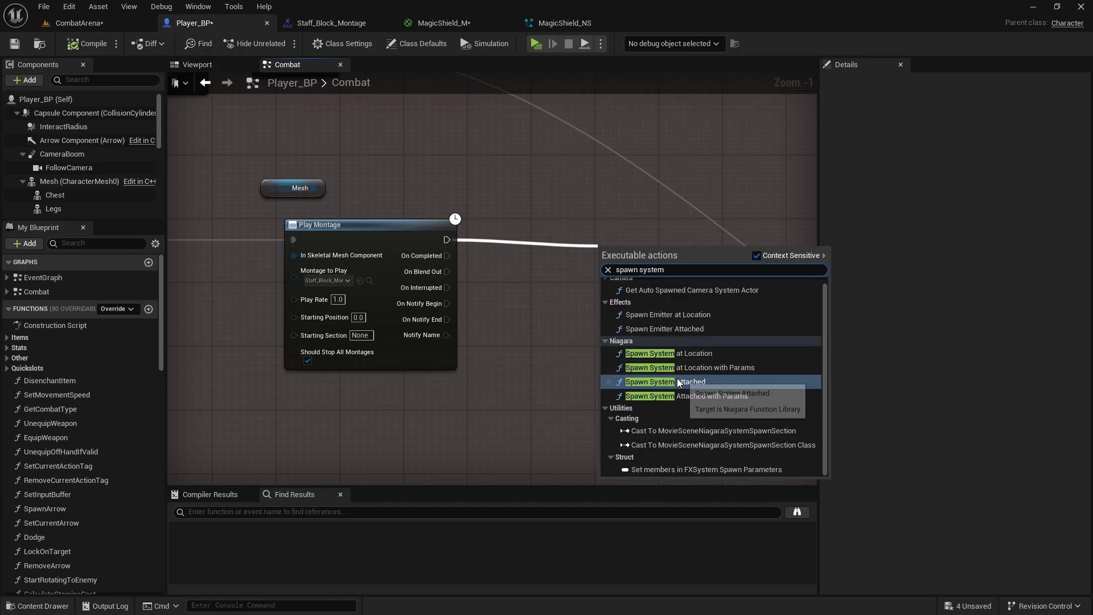
{"action": "left_click", "coordinate": [678, 382]}
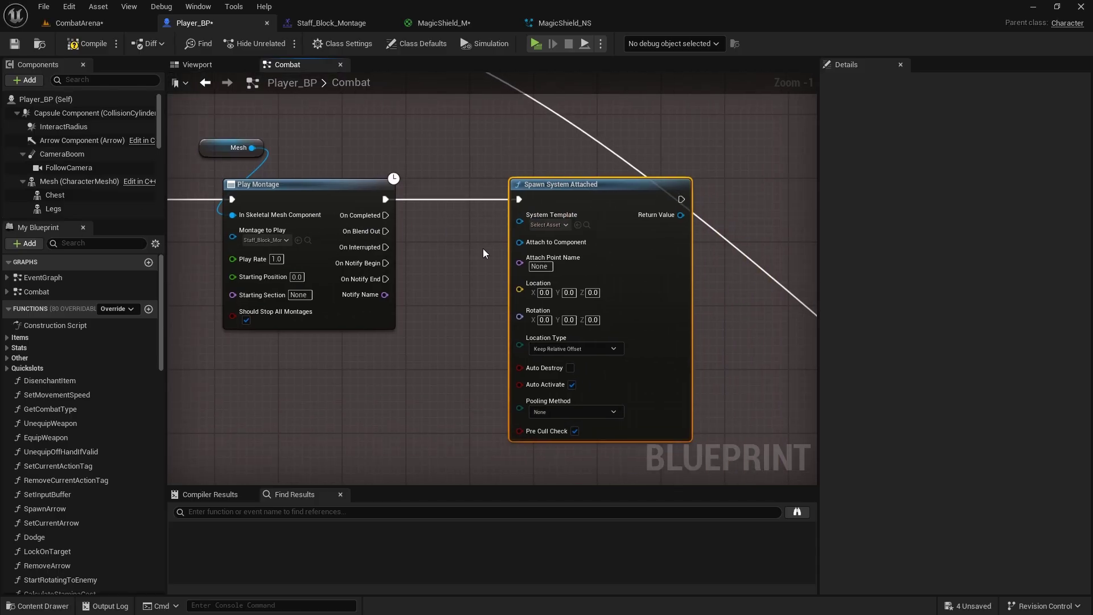
Set the Spawn System Attached node's System Template to MagicShield_NS and connect a Mesh reference to Attach to Component
{"action": "scroll", "coordinate": [483, 249], "scroll_direction": "up", "scroll_amount": 1}
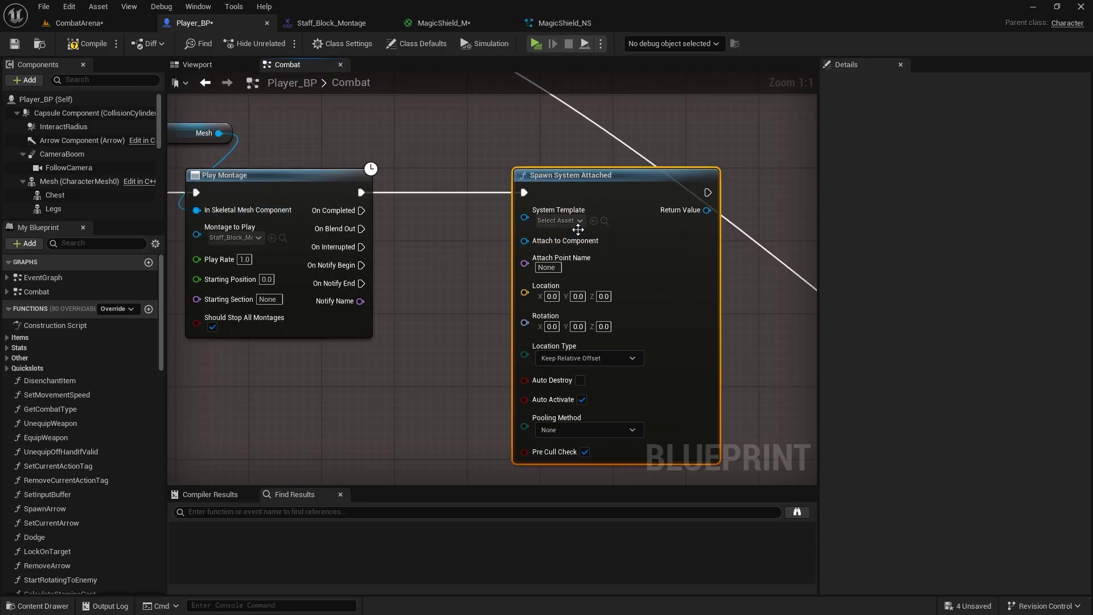
{"action": "left_click", "coordinate": [562, 222]}
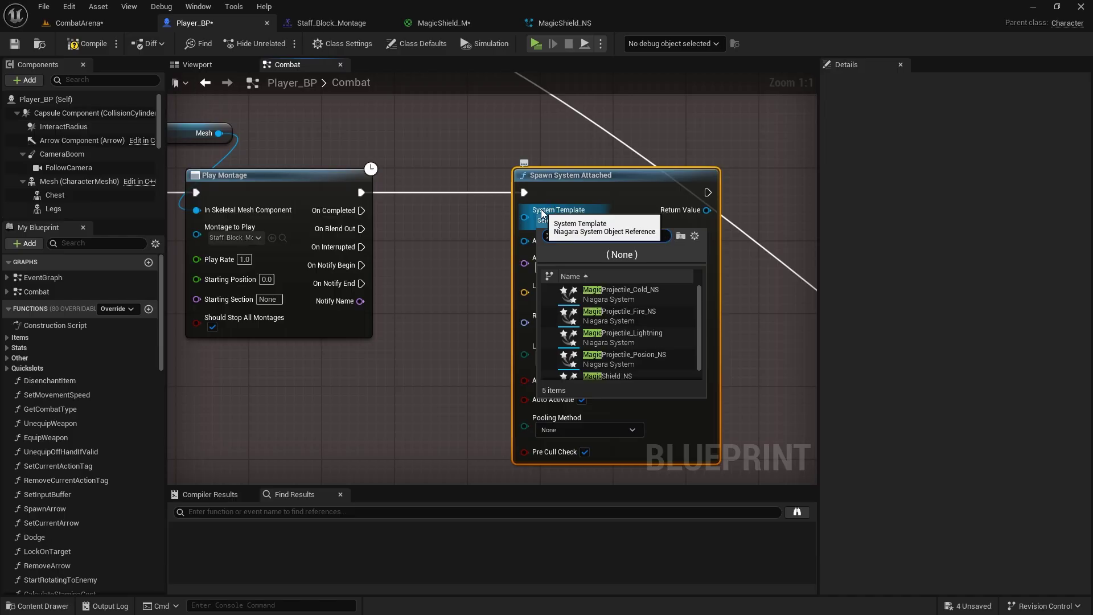
{"action": "type", "text": "magic"}
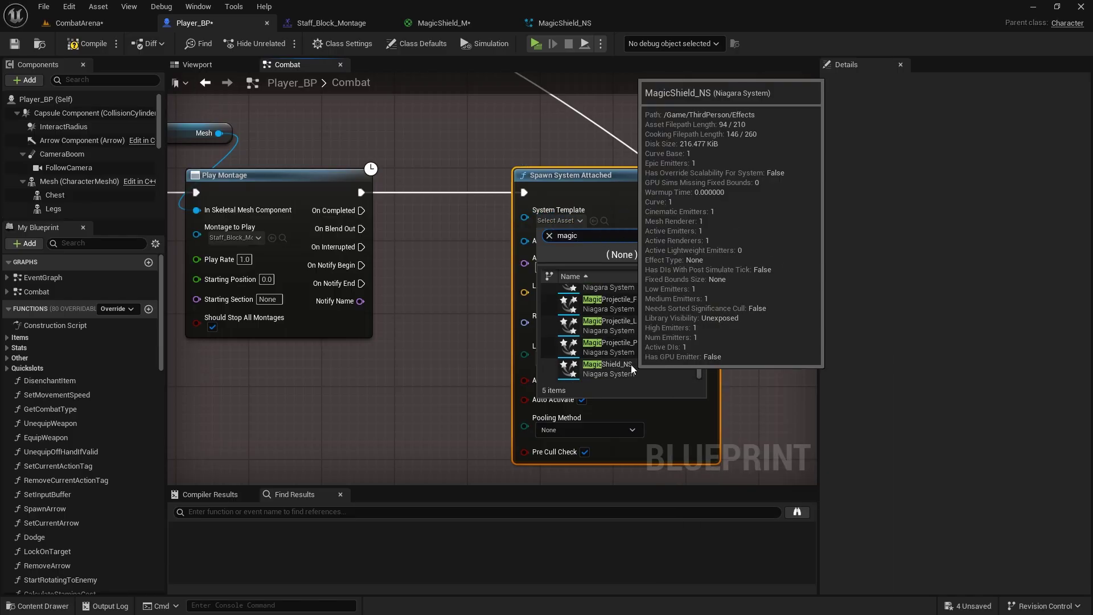
{"action": "left_click", "coordinate": [631, 365]}
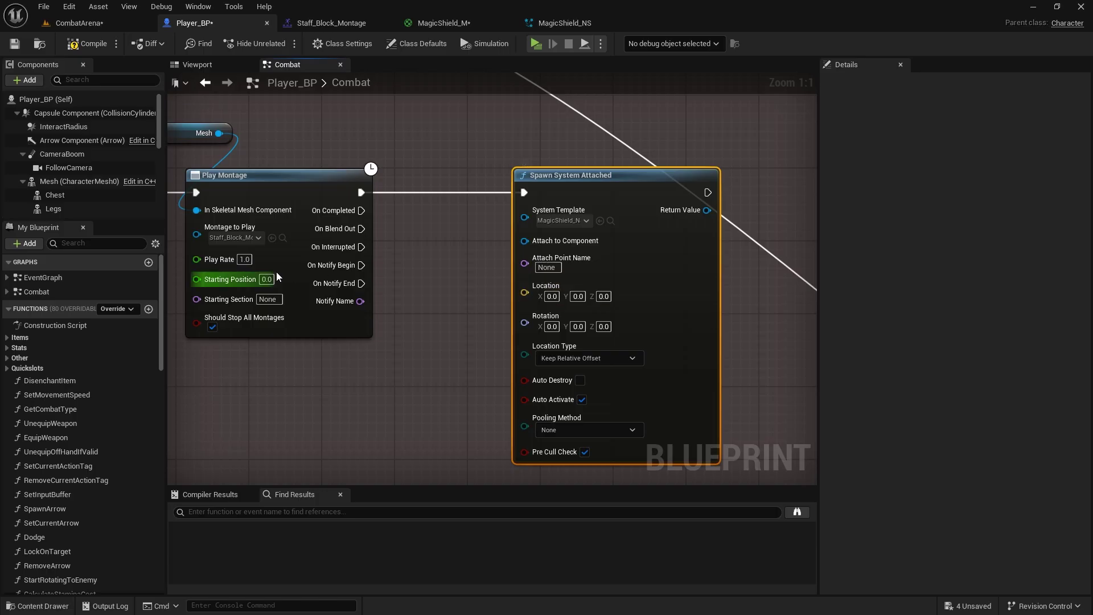
{"action": "left_click_drag", "start_coordinate": [63, 181], "coordinate": [400, 248]}
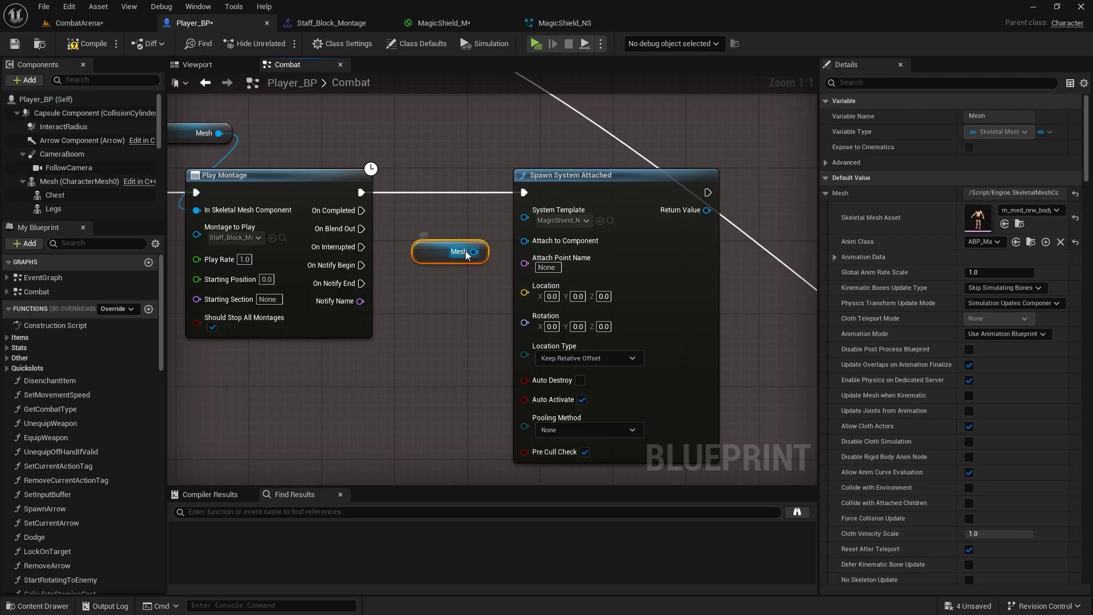
{"action": "left_click_drag", "start_coordinate": [474, 252], "coordinate": [535, 241]}
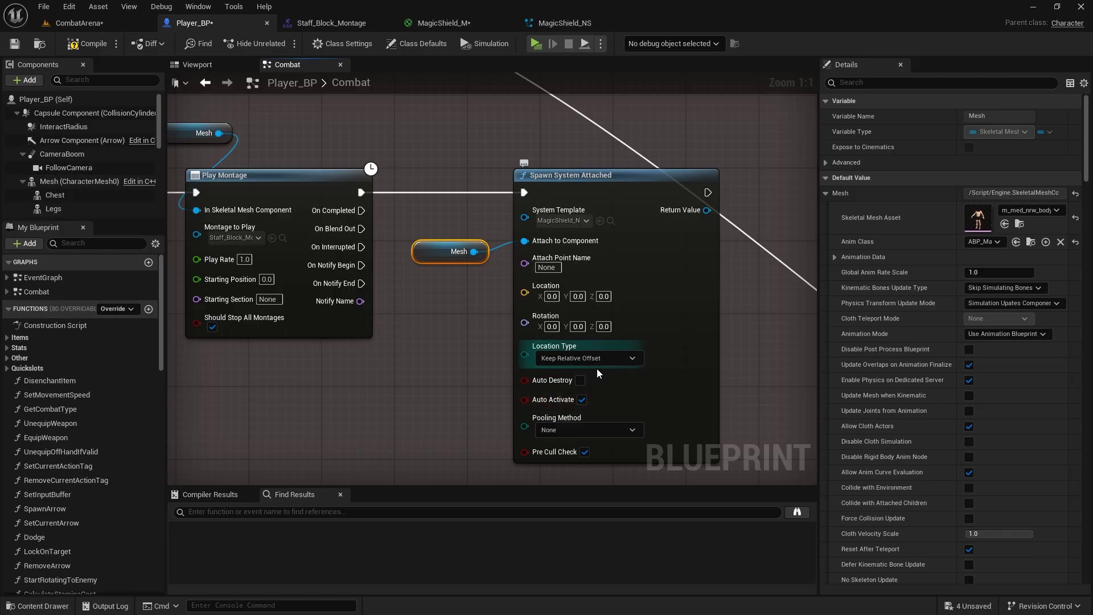
Review the Location Type options on the Spawn System Attached node, keeping Keep Relative Offset
{"action": "right_click_drag", "start_coordinate": [596, 369], "coordinate": [571, 298]}
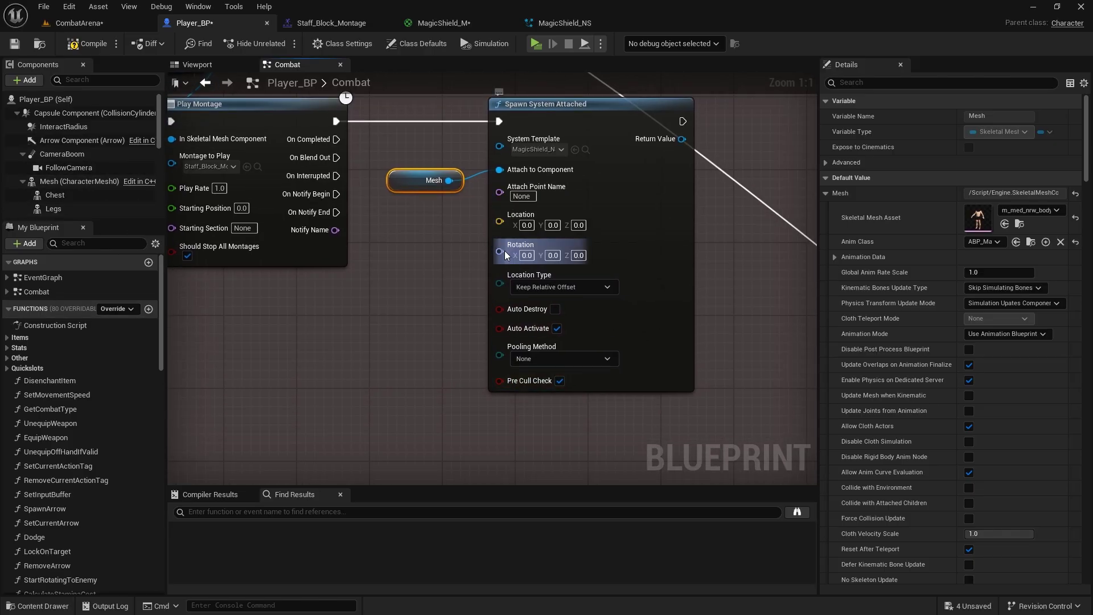
{"action": "left_click", "coordinate": [555, 287]}
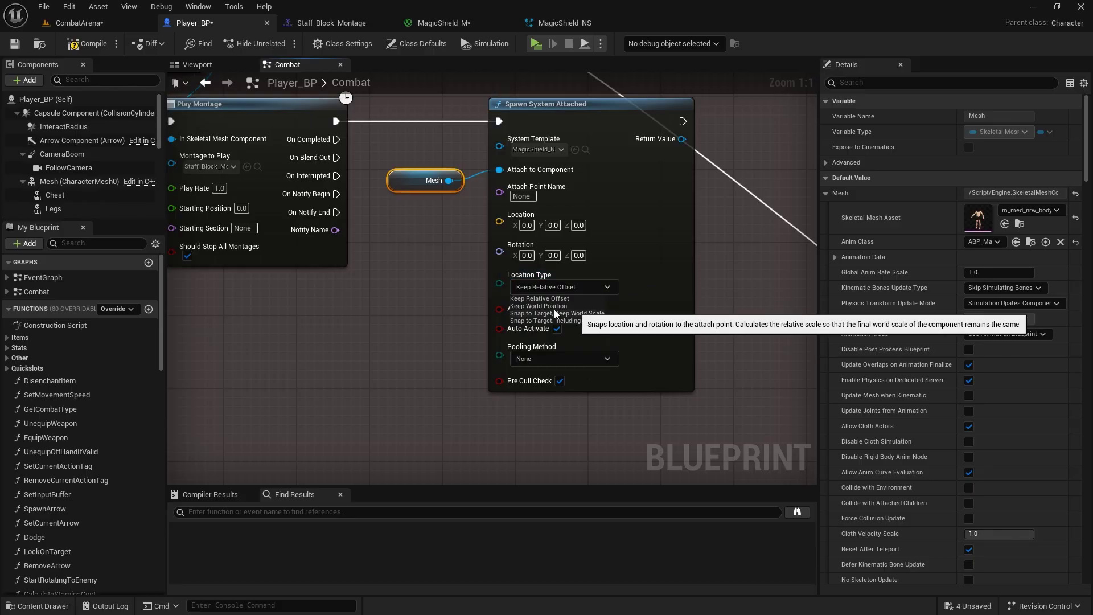
{"action": "left_click", "coordinate": [521, 280]}
Promote the Spawn System Attached node's Return Value to a variable named MagicShieldNiagaraRef and align its SET node
{"action": "right_click_drag", "start_coordinate": [549, 268], "coordinate": [469, 358]}
{"action": "right_click_drag", "start_coordinate": [582, 270], "coordinate": [454, 280]}
{"action": "scroll", "coordinate": [515, 278], "scroll_direction": "down", "scroll_amount": 2}
{"action": "scroll", "coordinate": [512, 264], "scroll_direction": "up", "scroll_amount": 1}
{"action": "left_click_drag", "start_coordinate": [477, 243], "coordinate": [554, 250]}
{"action": "left_click", "coordinate": [594, 333]}
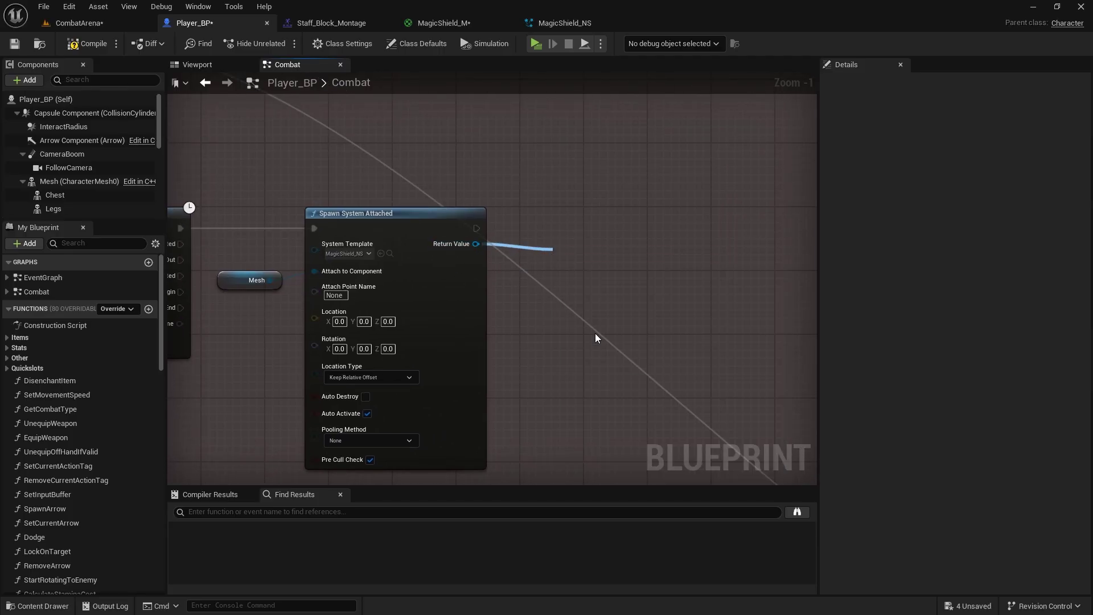
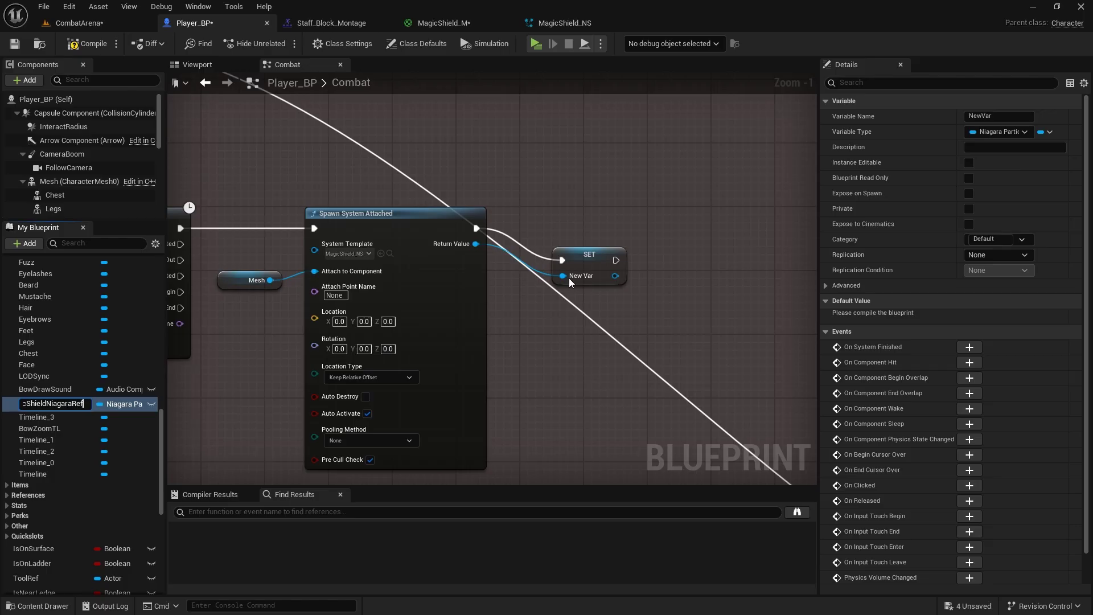
{"action": "key", "text": "Return"}
{"action": "left_click_drag", "start_coordinate": [596, 253], "coordinate": [597, 220]}
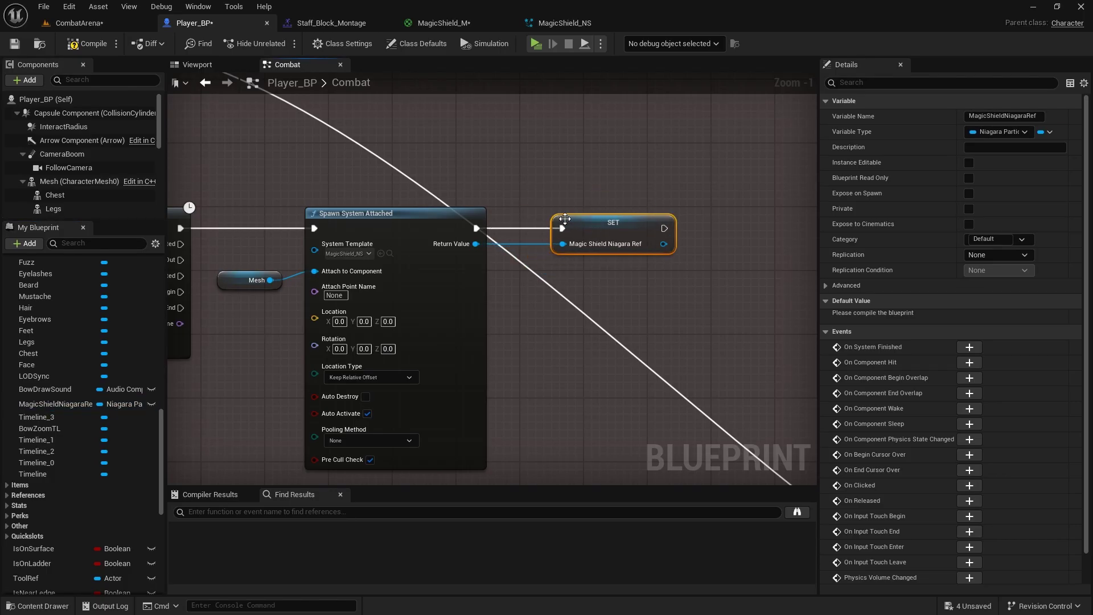
Add a Set Current Action Tag function call after the MagicShieldNiagaraRef SET node and line it up with that node
{"action": "scroll", "coordinate": [565, 219], "scroll_direction": "down", "scroll_amount": 4}
{"action": "scroll", "coordinate": [598, 247], "scroll_direction": "up", "scroll_amount": 3}
{"action": "right_click_drag", "start_coordinate": [601, 248], "coordinate": [547, 272]}
{"action": "scroll", "coordinate": [610, 252], "scroll_direction": "down", "scroll_amount": 2}
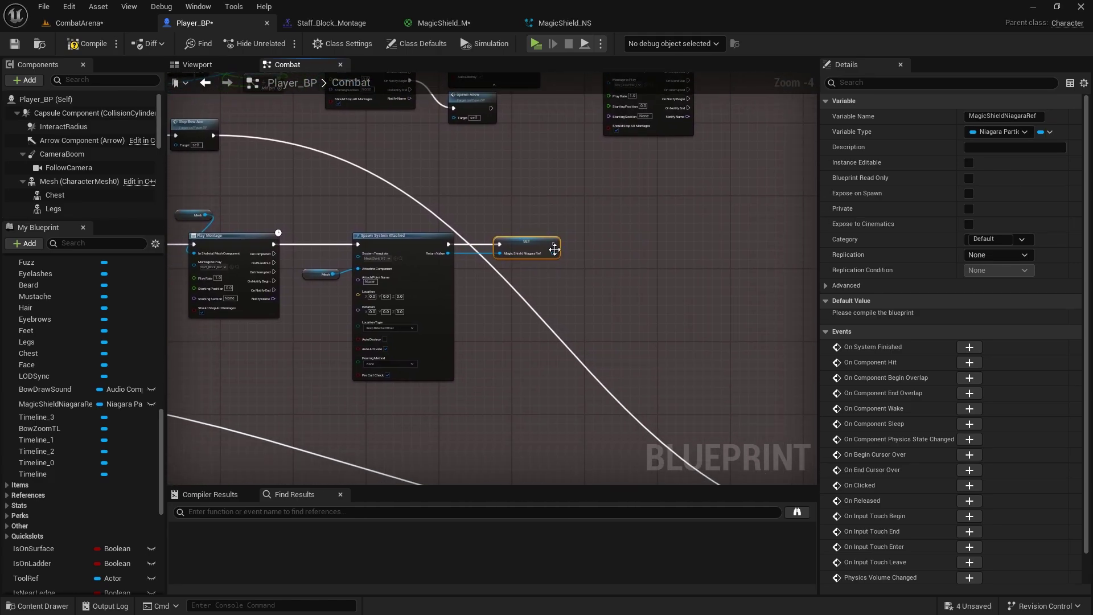
{"action": "left_click_drag", "start_coordinate": [578, 244], "coordinate": [596, 239]}
{"action": "type", "text": "cu"}
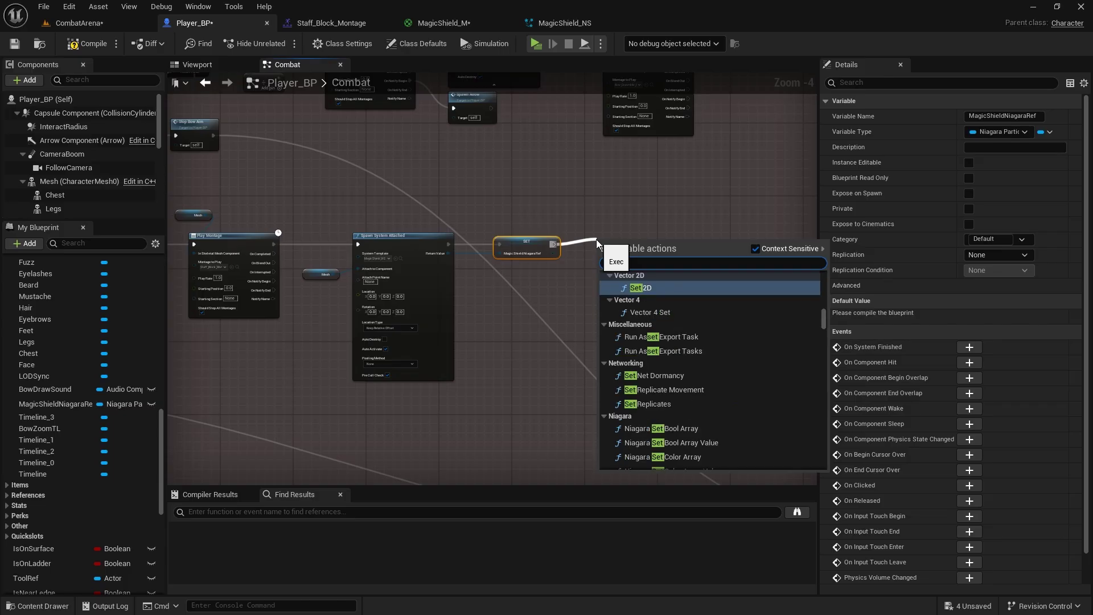
{"action": "type", "text": "rrent ac"}
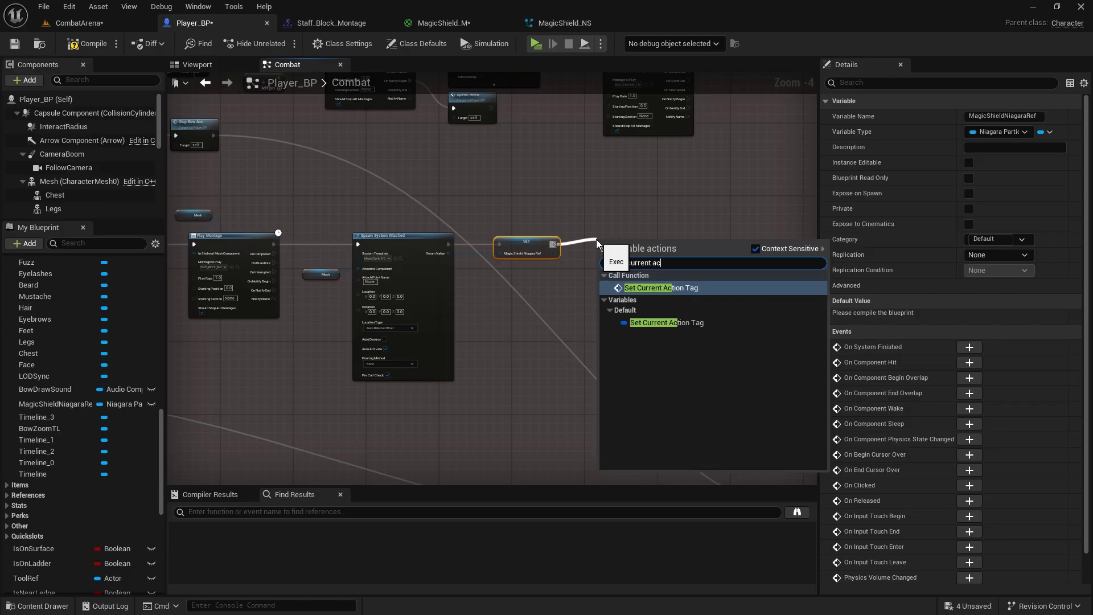
{"action": "left_click", "coordinate": [652, 289]}
{"action": "scroll", "coordinate": [653, 292], "scroll_direction": "up", "scroll_amount": 3}
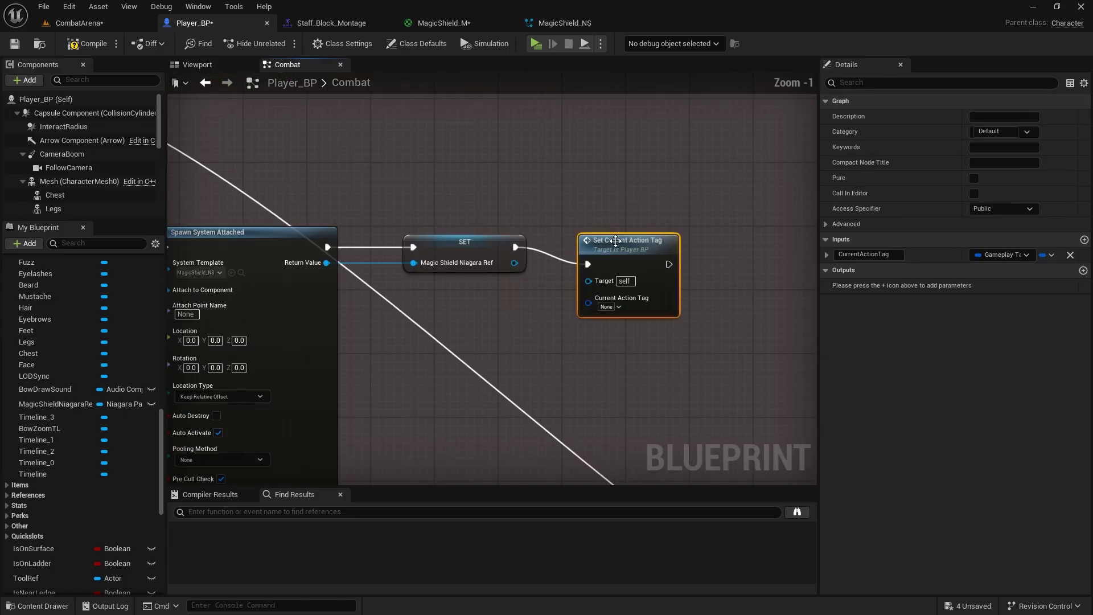
{"action": "scroll", "coordinate": [561, 289], "scroll_direction": "up", "scroll_amount": 1}
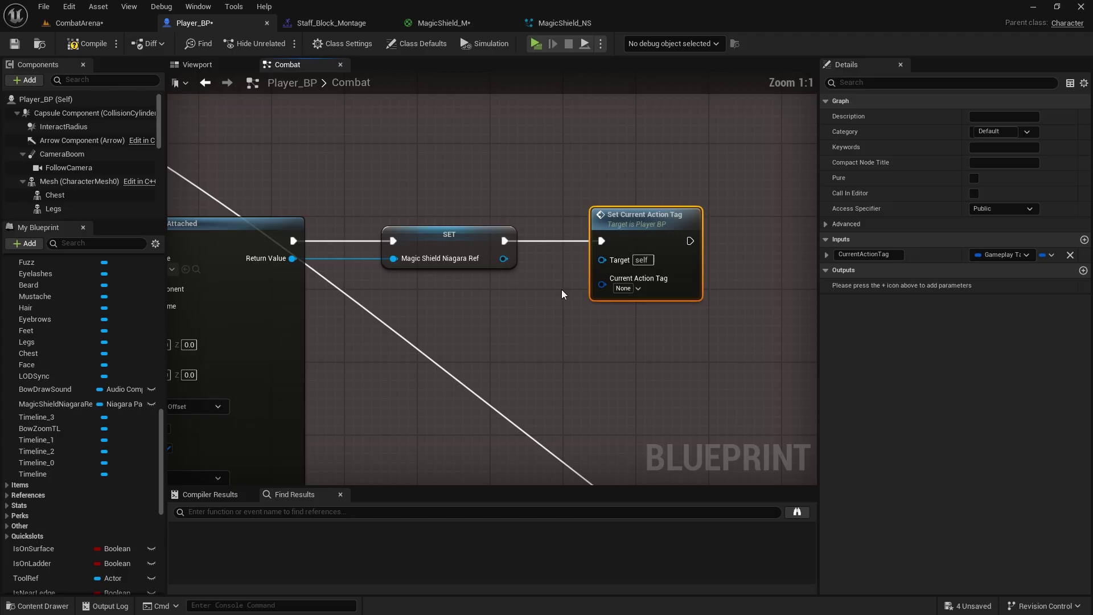
From the Current Action Tag input, create a new gameplay tag Character.Actions.MagicBlocking under Actions
{"action": "left_click", "coordinate": [639, 289]}
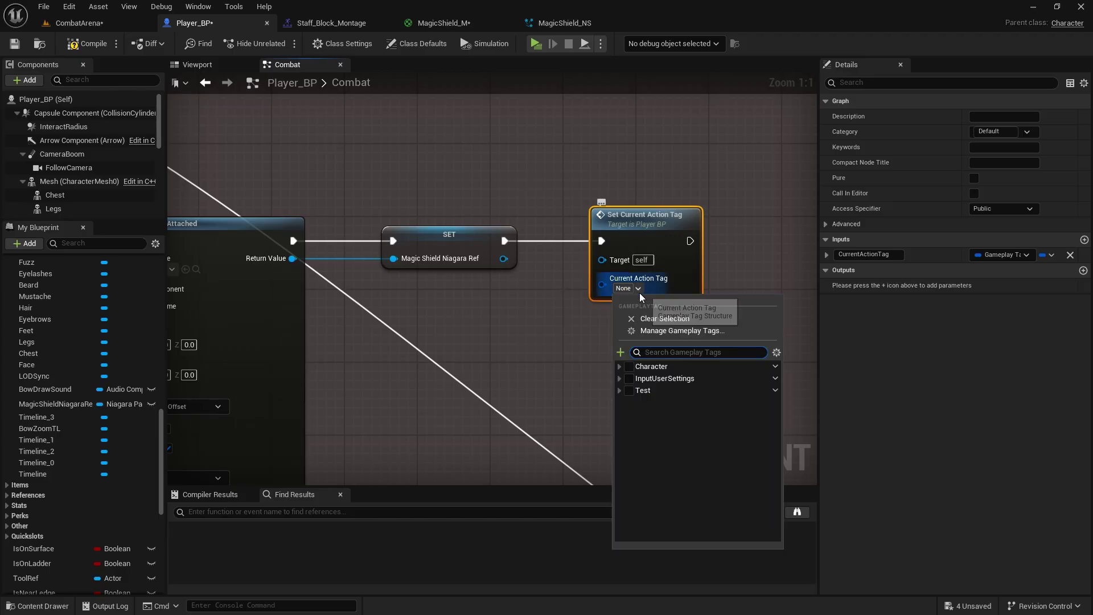
{"action": "left_click", "coordinate": [620, 367]}
{"action": "left_click", "coordinate": [626, 378]}
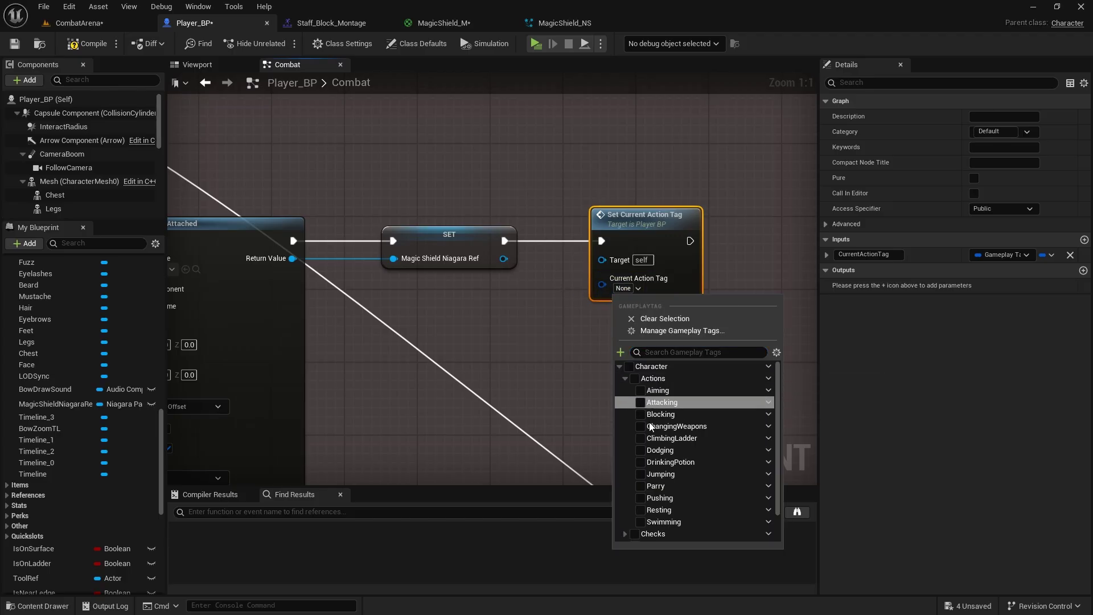
{"action": "left_click", "coordinate": [769, 378]}
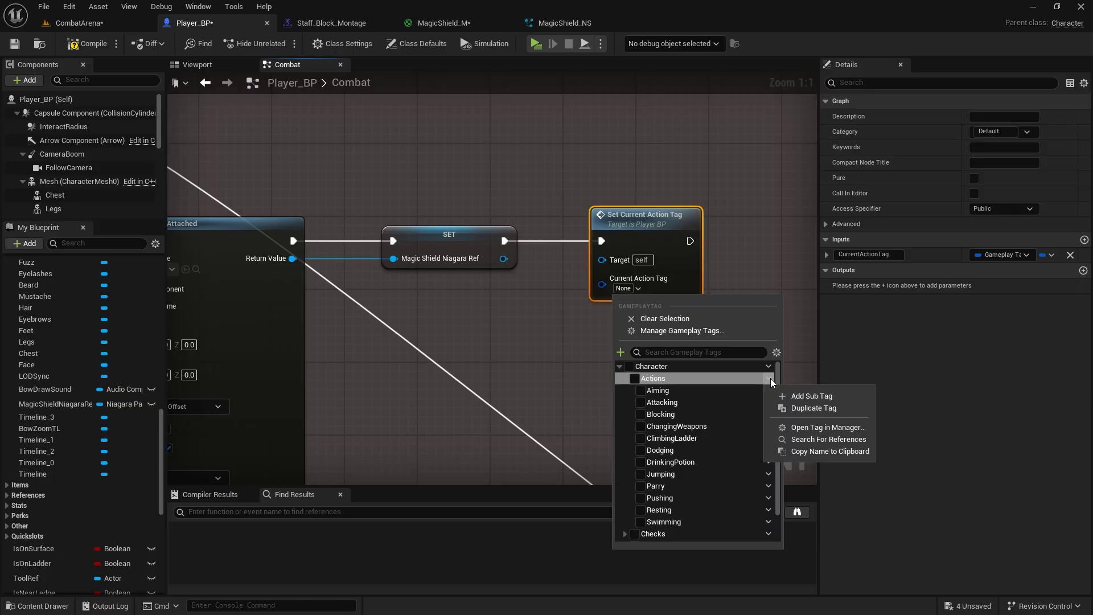
{"action": "left_click", "coordinate": [805, 399]}
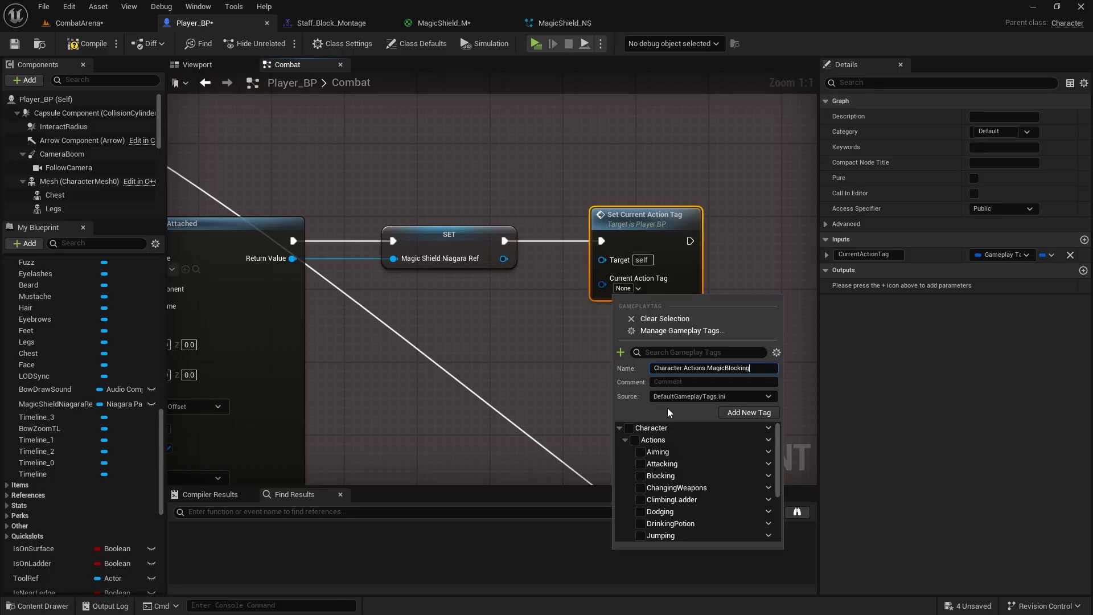
{"action": "left_click", "coordinate": [735, 412]}
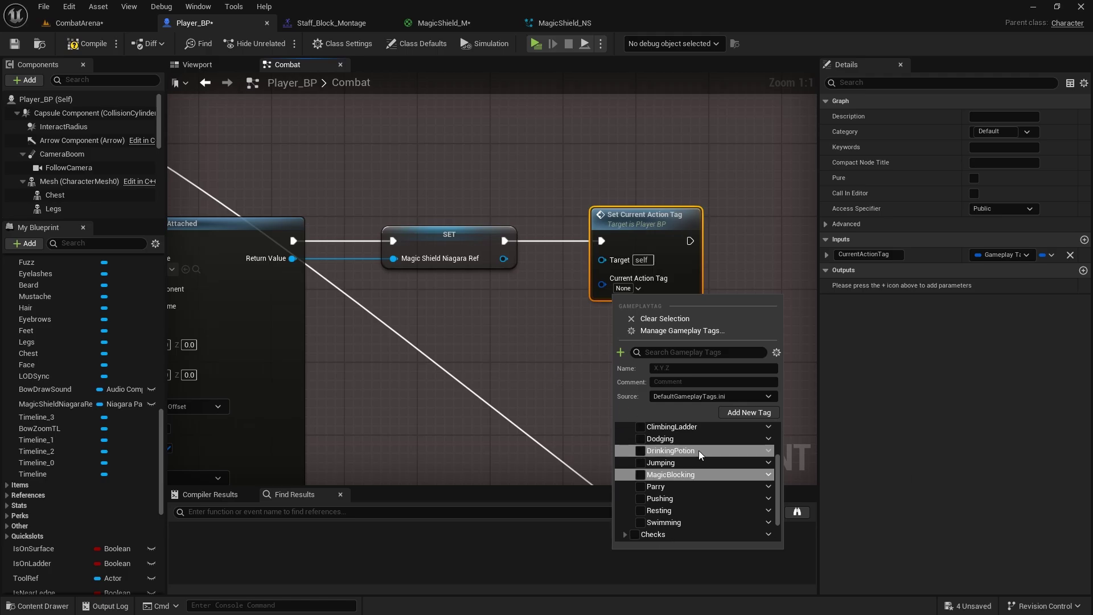
Assign the Character.Actions.MagicBlocking tag as the Current Action Tag on the Set Current Action Tag node
{"action": "left_click", "coordinate": [642, 475]}
{"action": "left_click", "coordinate": [542, 332]}
{"action": "scroll", "coordinate": [542, 333], "scroll_direction": "down", "scroll_amount": 4}
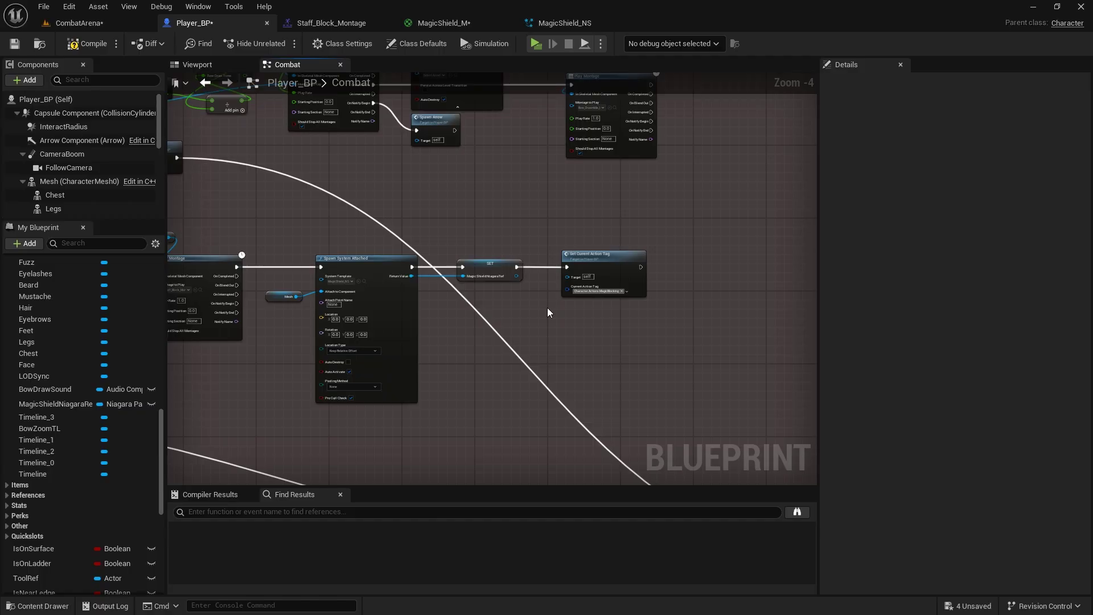
Connect the execution output of the magic block's Set Current Action Tag node to the shared Set Capsule Radius node
{"action": "right_click_drag", "start_coordinate": [546, 308], "coordinate": [930, 614]}
{"action": "right_click_drag", "start_coordinate": [975, 428], "coordinate": [586, 347]}
{"action": "scroll", "coordinate": [586, 347], "scroll_direction": "down", "scroll_amount": 1}
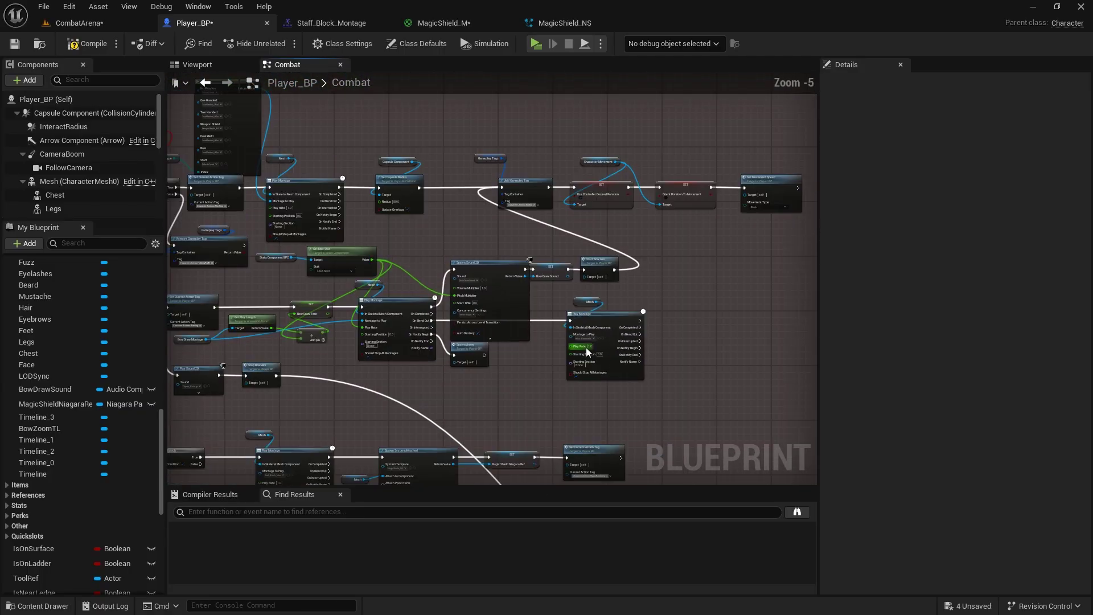
{"action": "right_click_drag", "start_coordinate": [489, 208], "coordinate": [639, 210]}
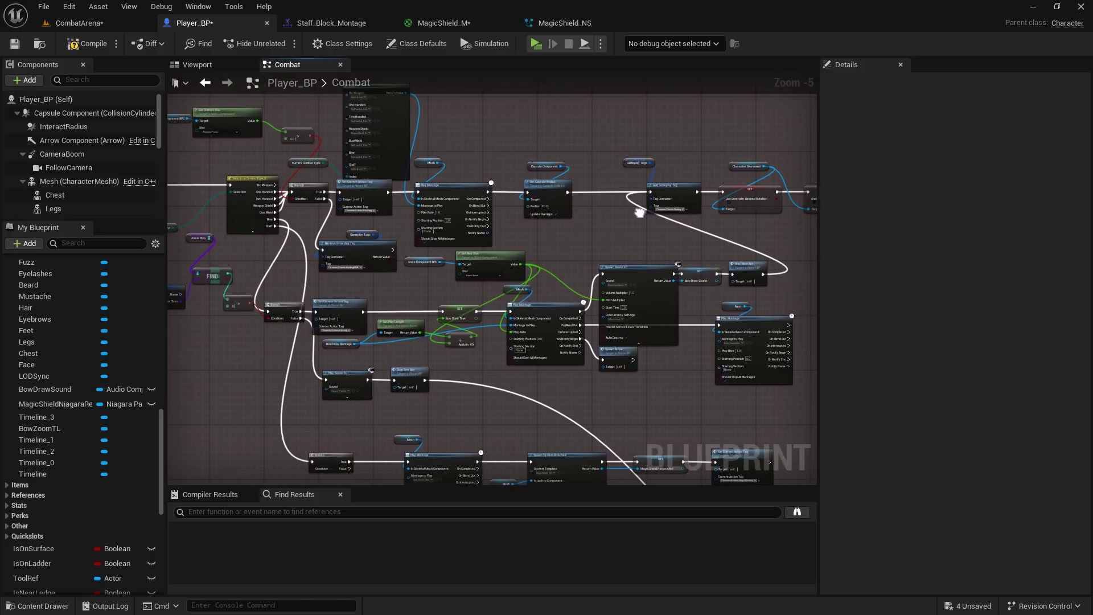
{"action": "scroll", "coordinate": [570, 199], "scroll_direction": "up", "scroll_amount": 2}
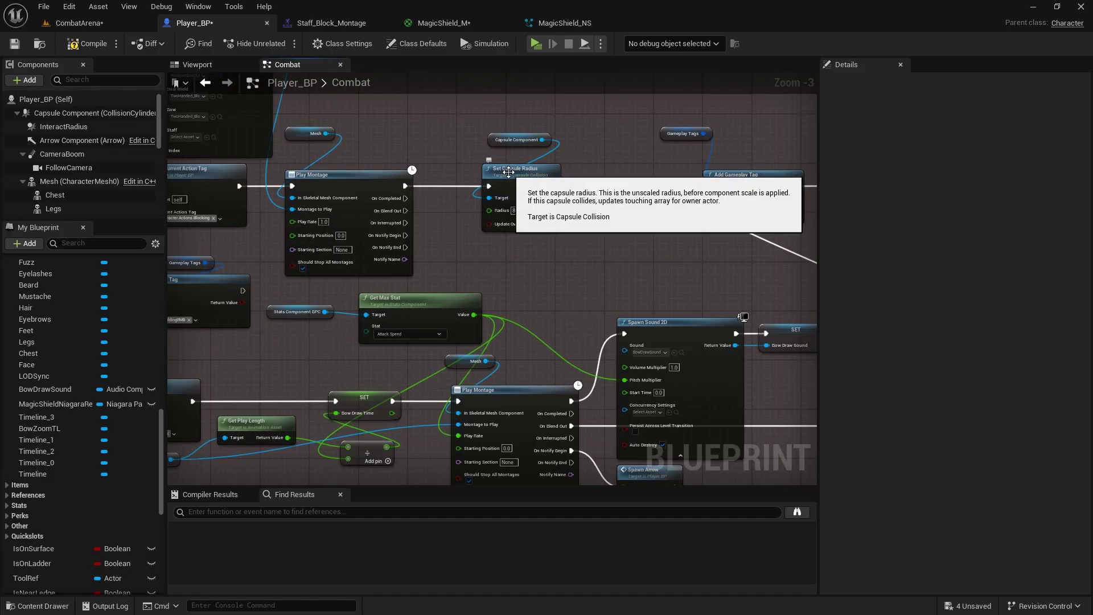
{"action": "scroll", "coordinate": [508, 177], "scroll_direction": "down", "scroll_amount": 2}
{"action": "right_click_drag", "start_coordinate": [509, 181], "coordinate": [382, 72]}
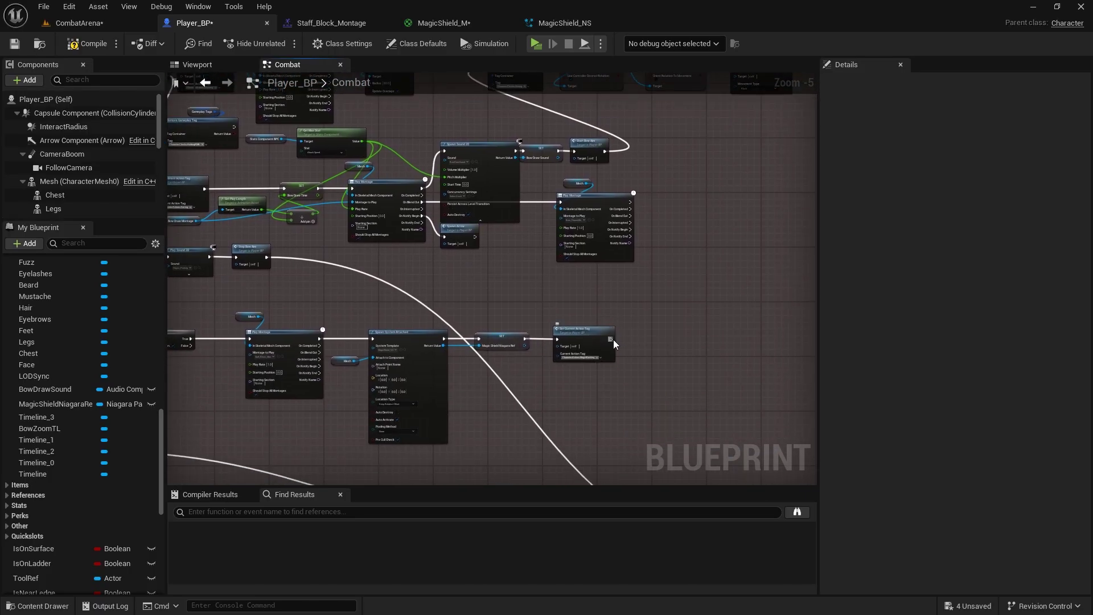
{"action": "left_click_drag", "start_coordinate": [612, 339], "coordinate": [367, 136]}
{"action": "scroll", "coordinate": [367, 135], "scroll_direction": "up", "scroll_amount": 2}
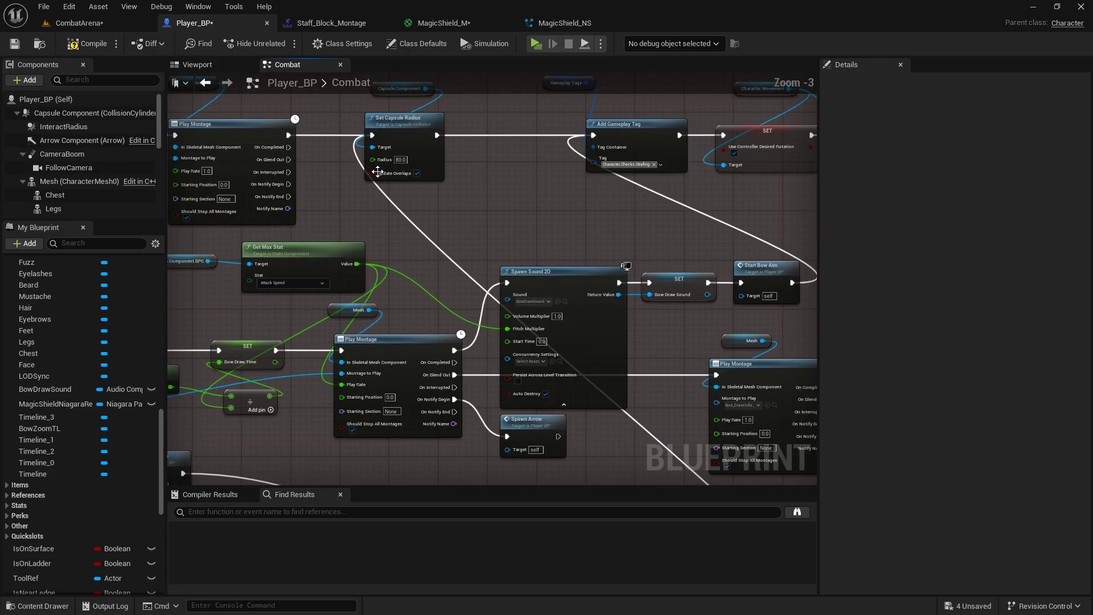
Review the shared block chain from Set Capsule Radius through Add Gameplay Tag and the rotation settings to the Set Movement Speed node's Movement Type
{"action": "right_click_drag", "start_coordinate": [495, 191], "coordinate": [567, 256]}
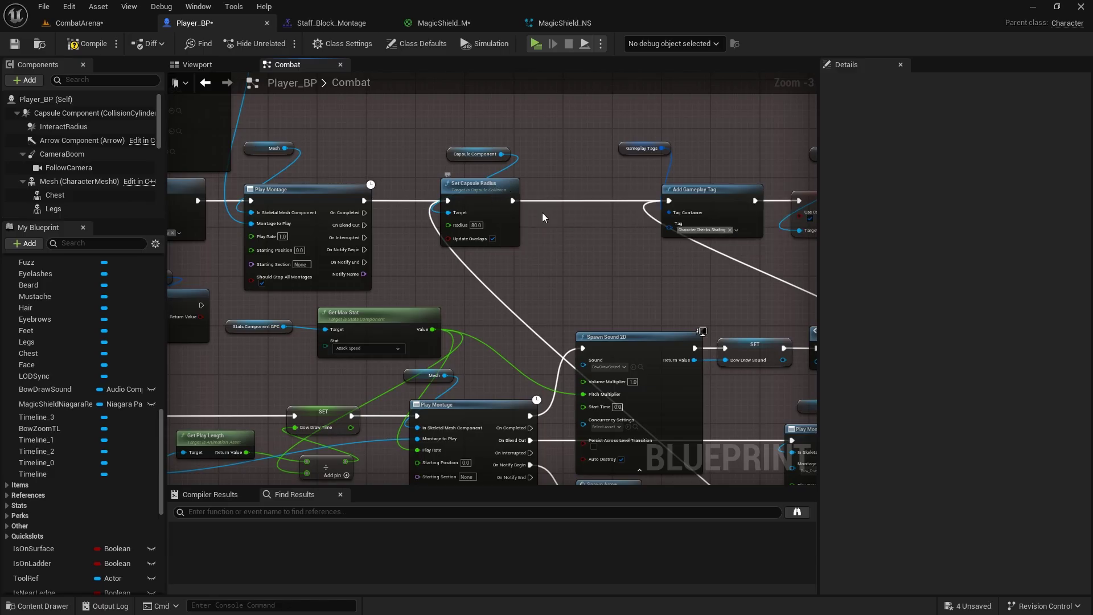
{"action": "right_click_drag", "start_coordinate": [621, 248], "coordinate": [529, 218]}
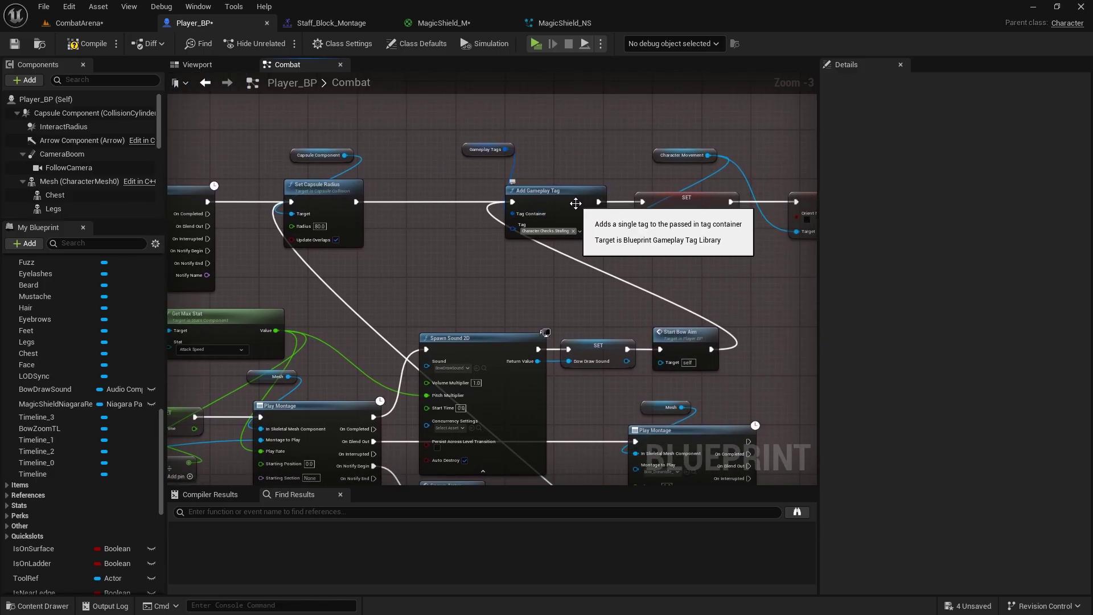
{"action": "right_click_drag", "start_coordinate": [575, 203], "coordinate": [538, 172]}
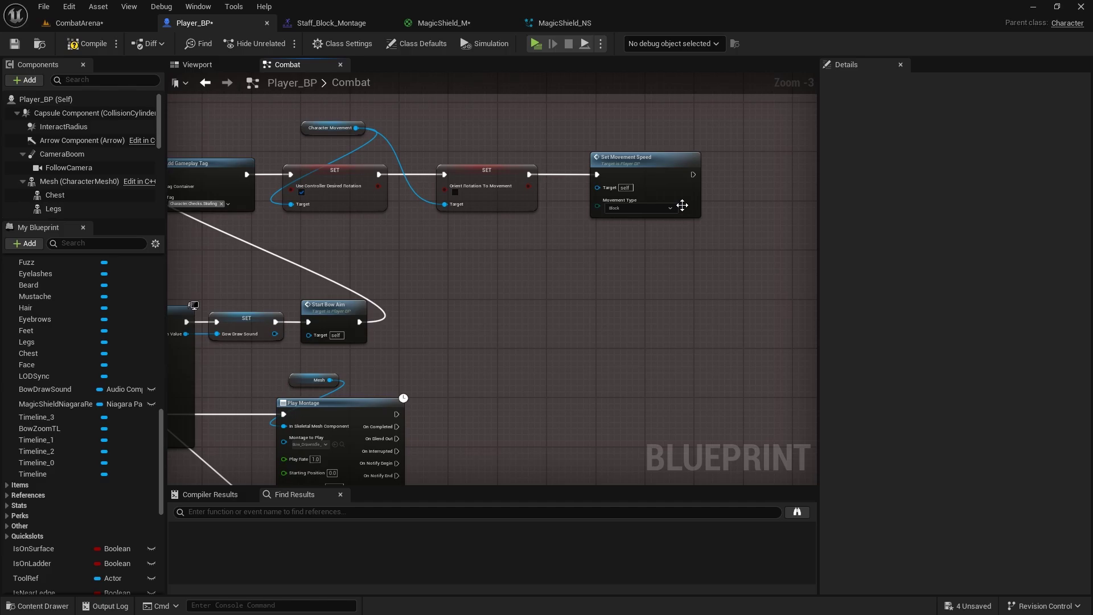
{"action": "scroll", "coordinate": [629, 210], "scroll_direction": "up", "scroll_amount": 3}
{"action": "left_click", "coordinate": [633, 212]}
{"action": "left_click", "coordinate": [632, 210]}
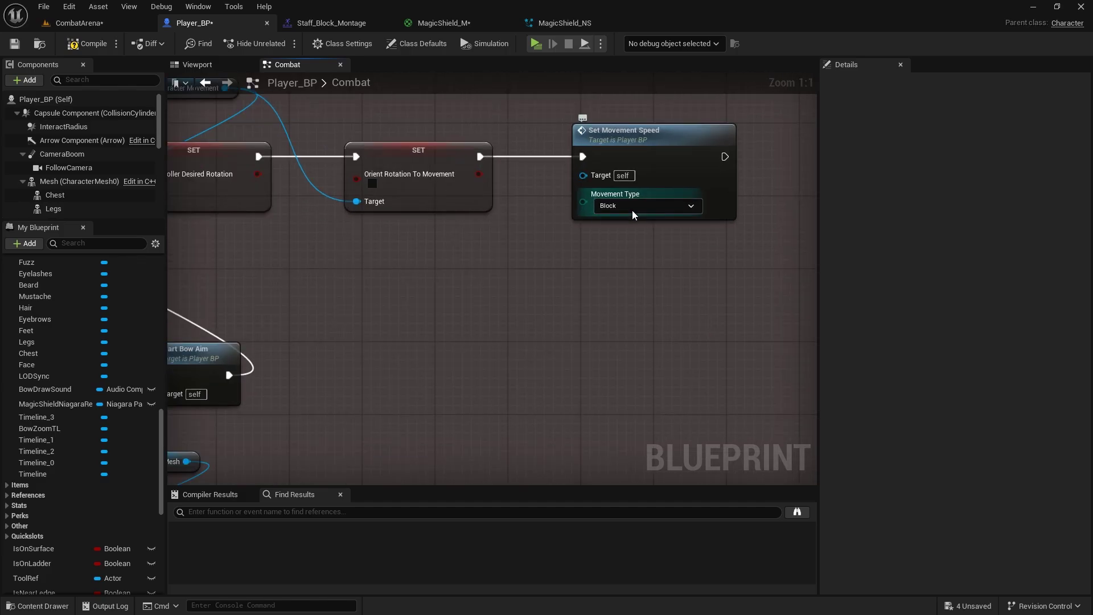
{"action": "scroll", "coordinate": [598, 240], "scroll_direction": "down", "scroll_amount": 4}
{"action": "right_click_drag", "start_coordinate": [572, 261], "coordinate": [209, 127]}
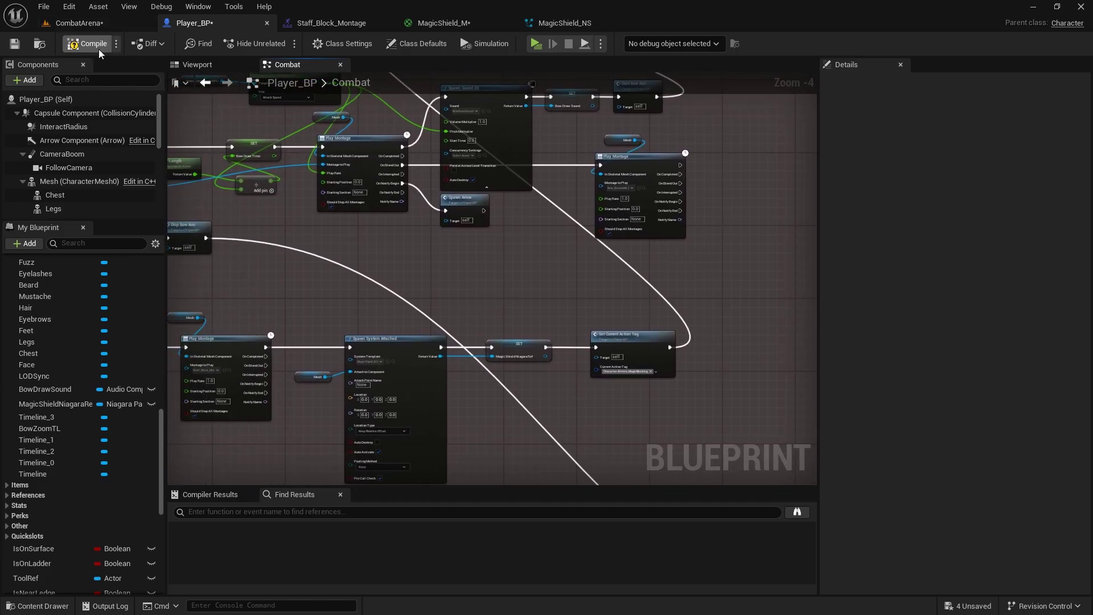
Compile and save the Player_BP blueprint
{"action": "left_click", "coordinate": [14, 46]}
{"action": "right_click_drag", "start_coordinate": [446, 186], "coordinate": [496, 182]}
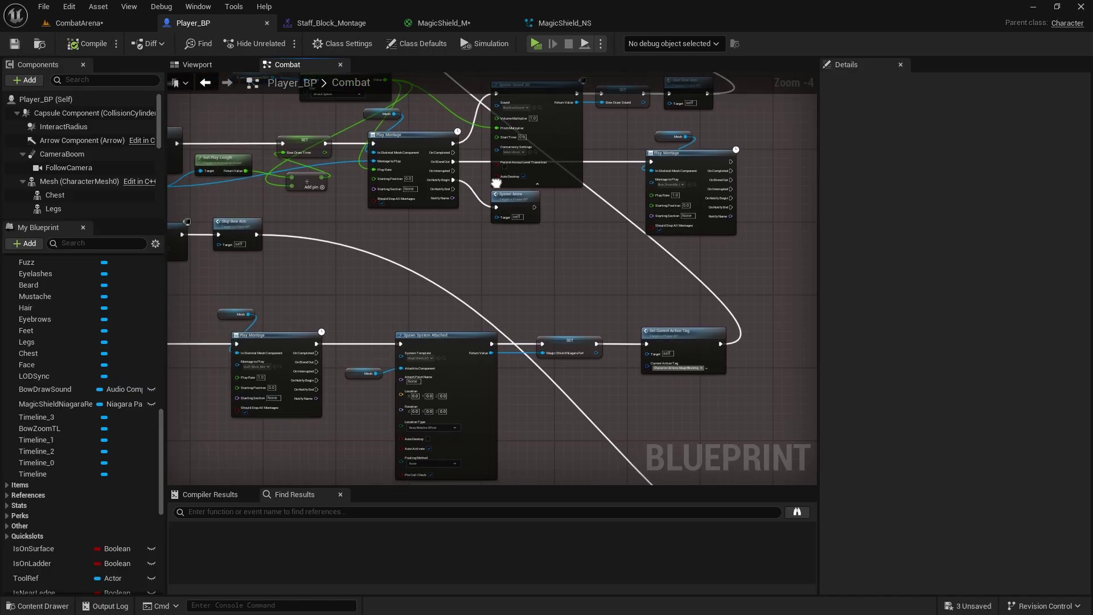
{"action": "scroll", "coordinate": [495, 182], "scroll_direction": "up", "scroll_amount": 4}
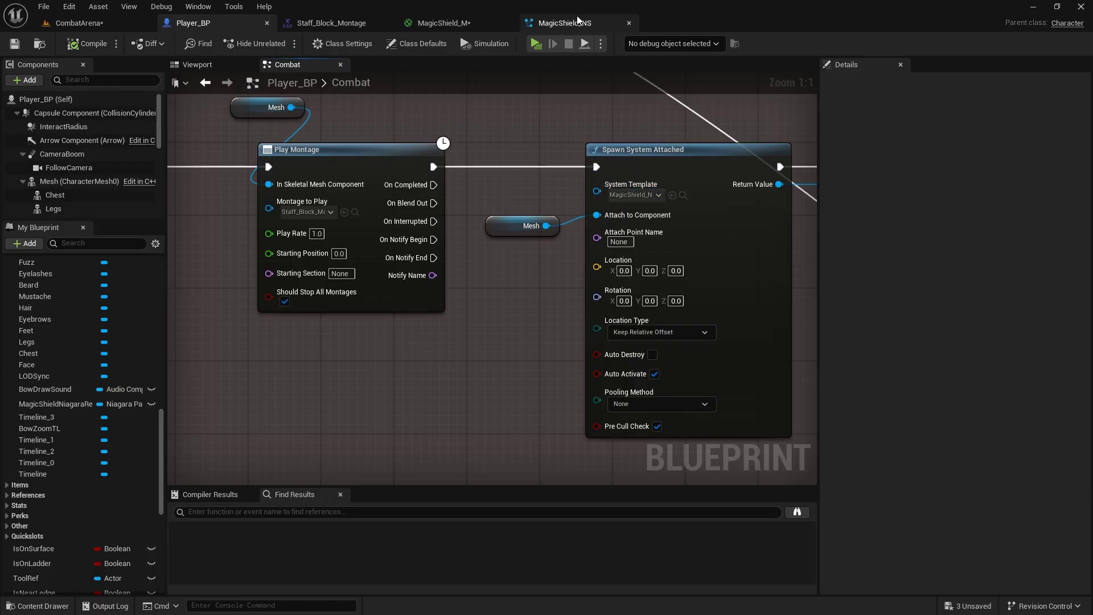
In MagicShield_NS, enable Local Space on the SimpleSpriteBurst emitter and save the Niagara system
{"action": "left_click", "coordinate": [563, 23]}
{"action": "left_click", "coordinate": [515, 165]}
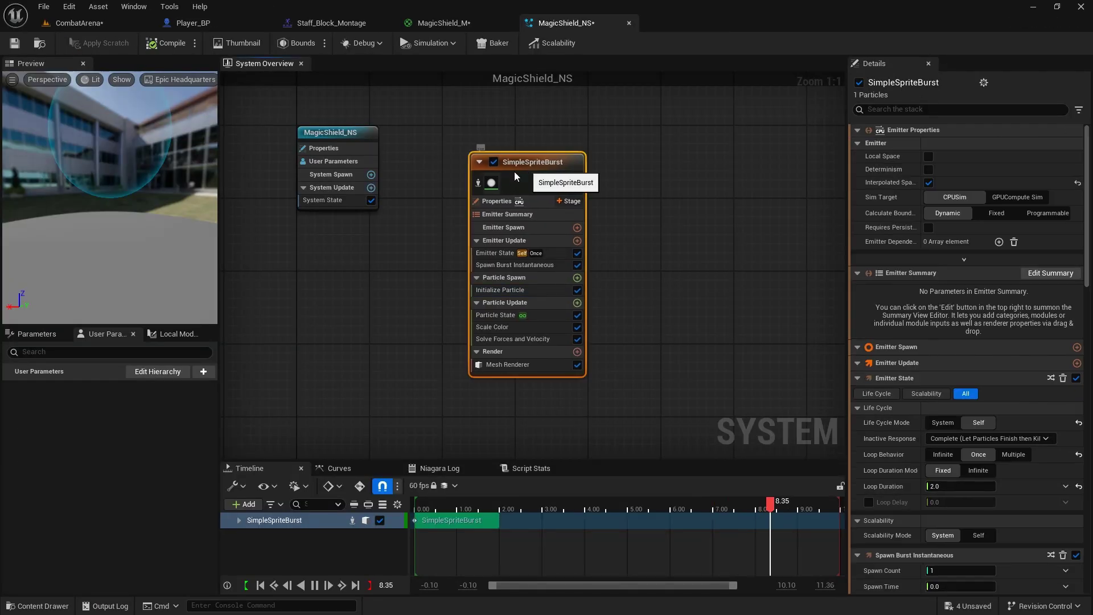
{"action": "left_click", "coordinate": [928, 156]}
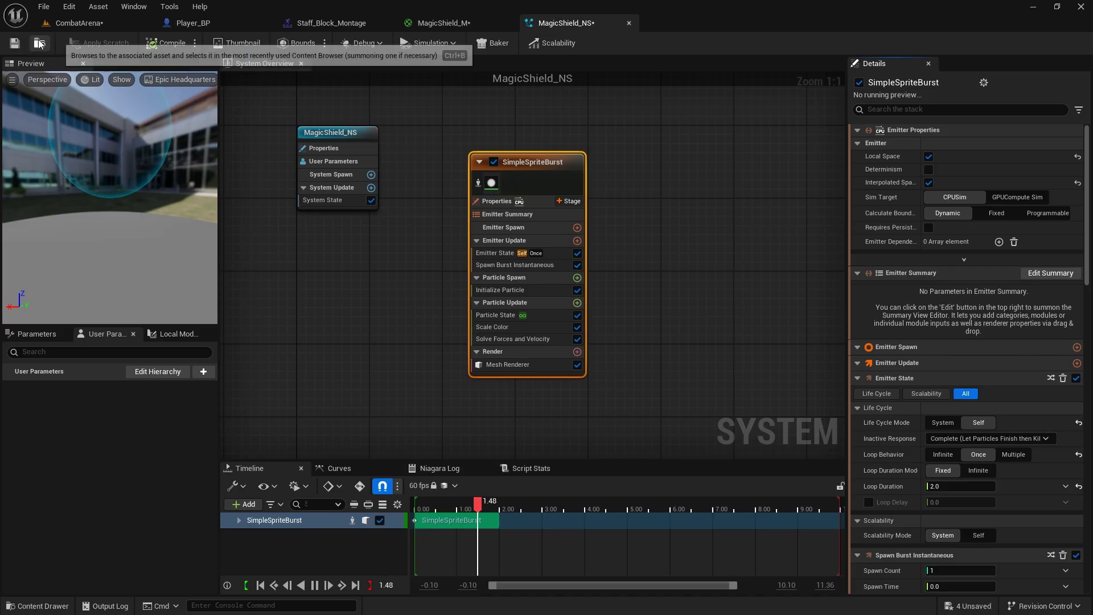
Play-test the CombatArena level, looting the Death Whisper staff and equipping it from the inventory
{"action": "left_click", "coordinate": [79, 22]}
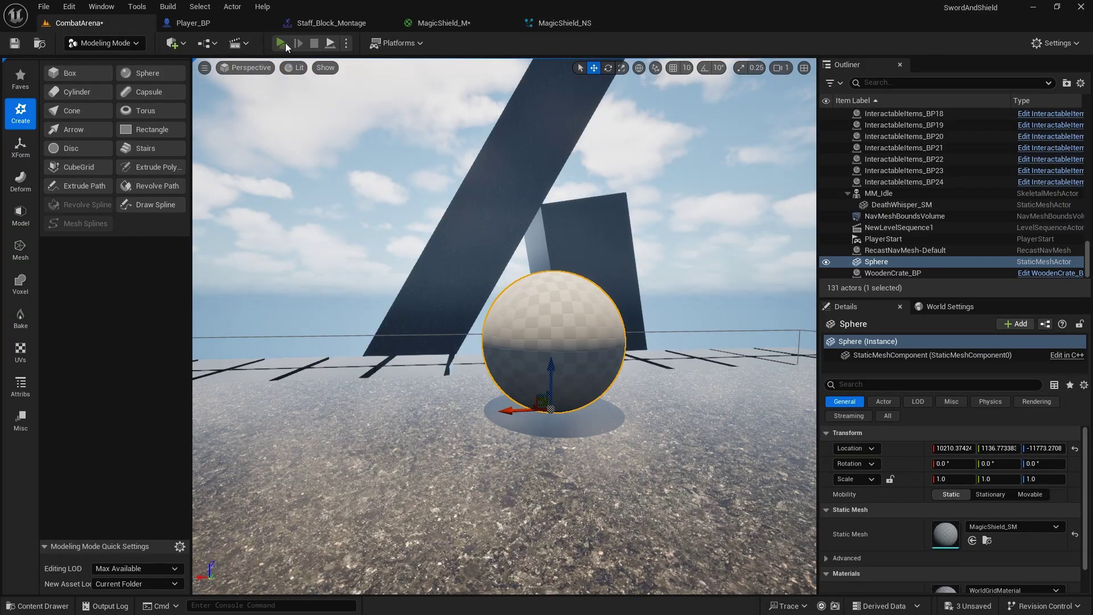
{"action": "left_click", "coordinate": [280, 43]}
{"action": "key", "text": "w"}
{"action": "key", "text": "e"}
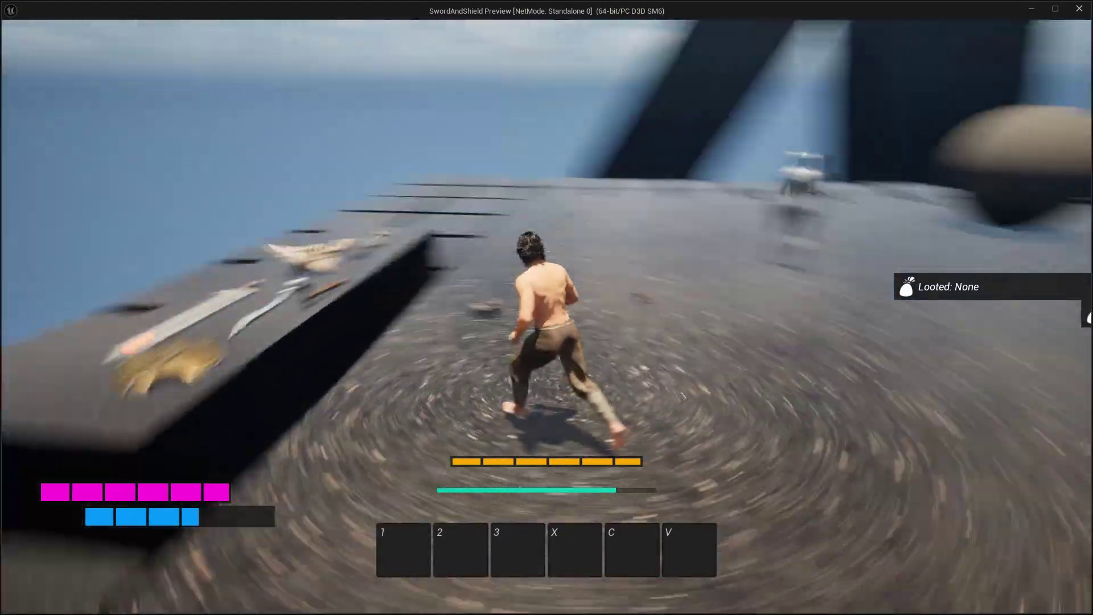
{"action": "key", "text": "Tab"}
{"action": "right_click", "coordinate": [647, 191]}
{"action": "key", "text": "Tab"}
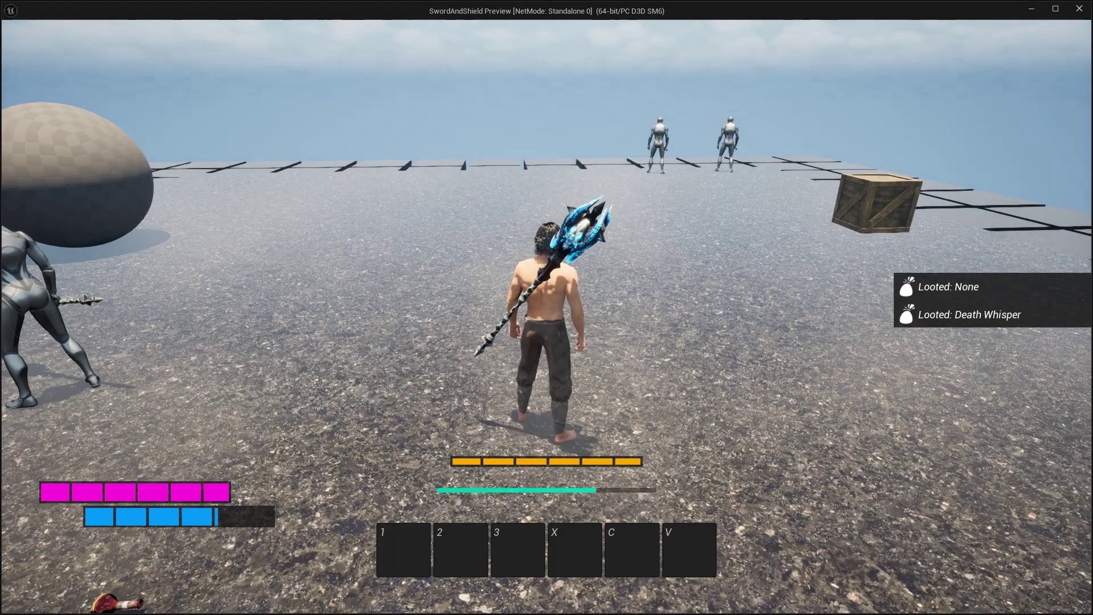
Draw the staff, test the magic shield block while moving and under enemy attack, and end the play session
{"action": "key", "text": "r"}
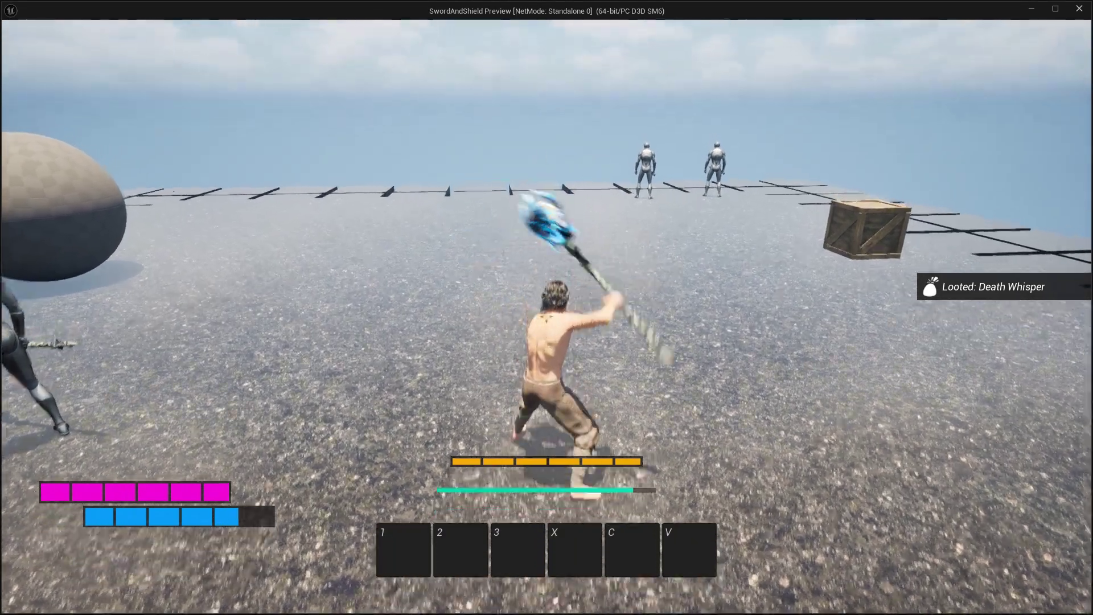
{"action": "right_click", "coordinate": [546, 317]}
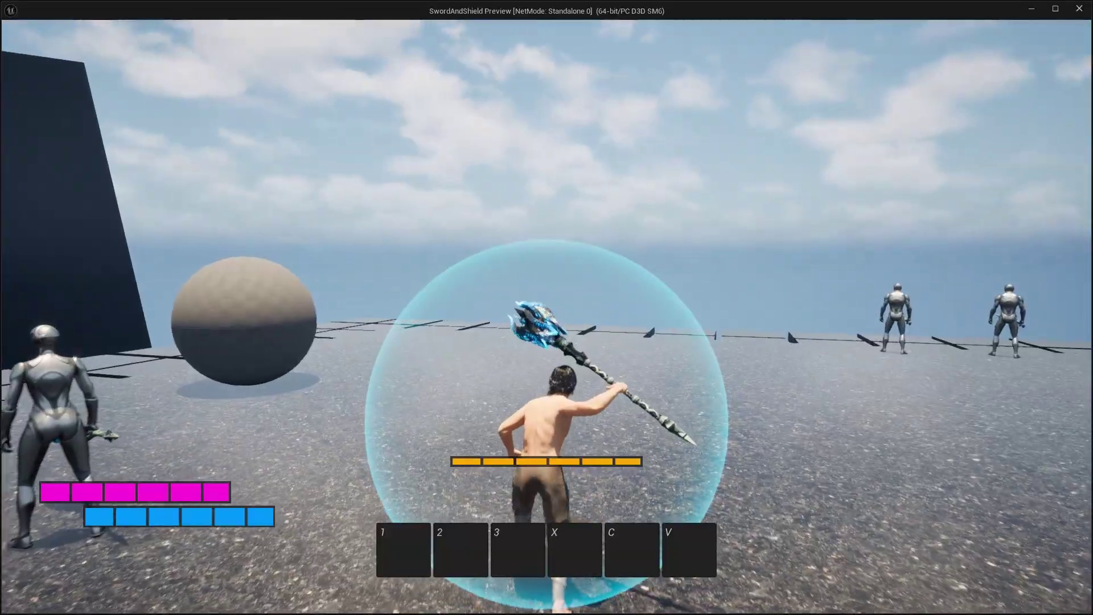
{"action": "key", "text": "w"}
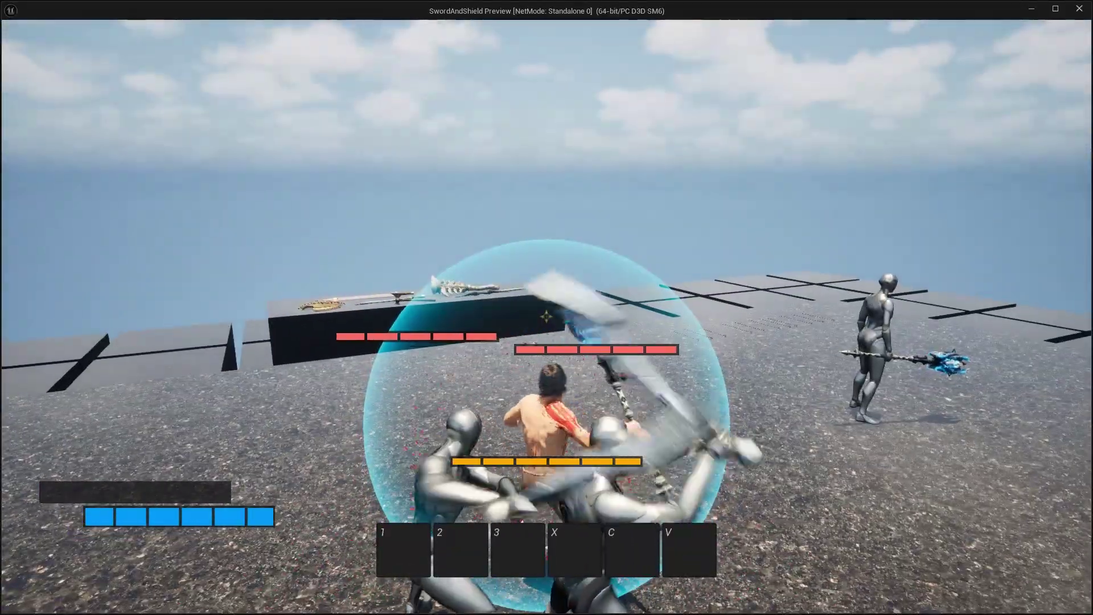
{"action": "key", "text": "Escape"}
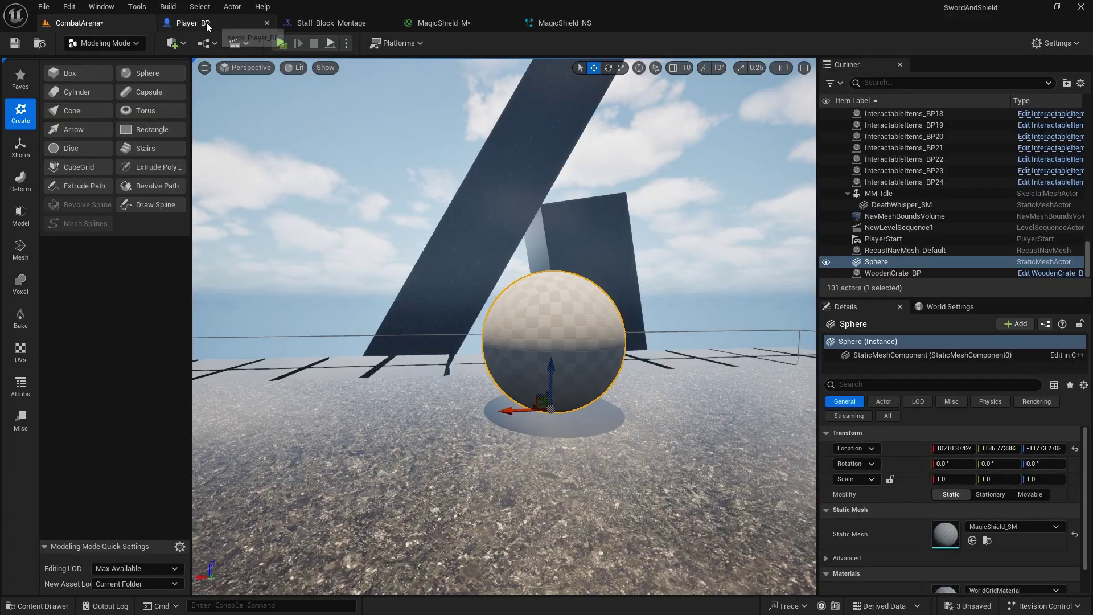
In Player_BP's Combat graph, place a MagicShieldNiagaraRef getter beside the Staff output of the Switch on CombatType_E node that follows Remove Gameplay Tag
{"action": "left_click", "coordinate": [217, 23]}
{"action": "right_click_drag", "start_coordinate": [387, 291], "coordinate": [676, 439]}
{"action": "scroll", "coordinate": [395, 292], "scroll_direction": "down", "scroll_amount": 4}
{"action": "right_click_drag", "start_coordinate": [417, 118], "coordinate": [449, 254]}
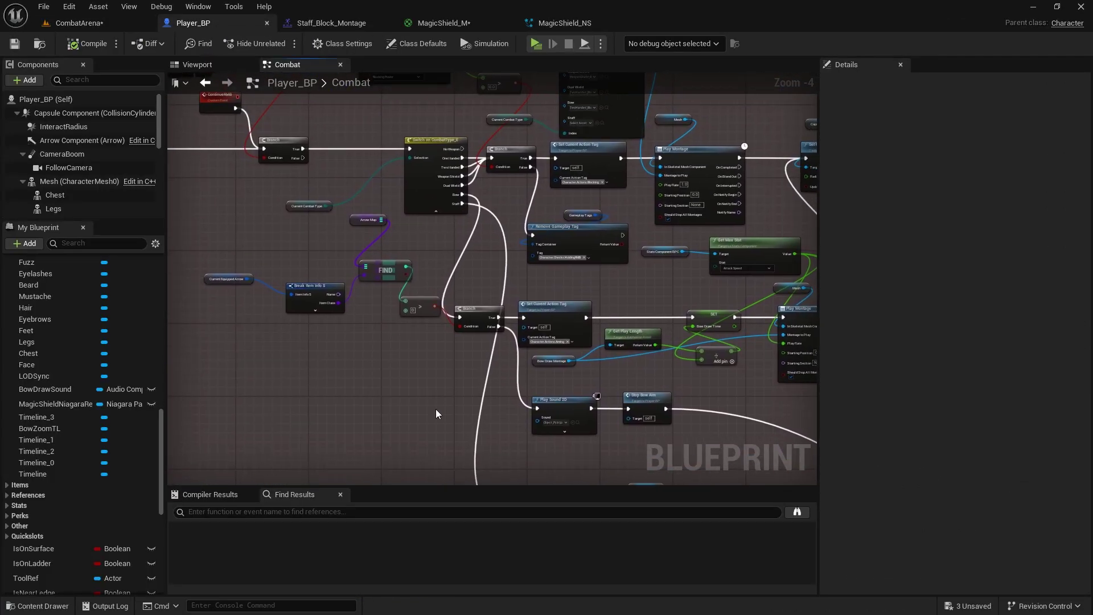
{"action": "right_click_drag", "start_coordinate": [436, 414], "coordinate": [755, 0]}
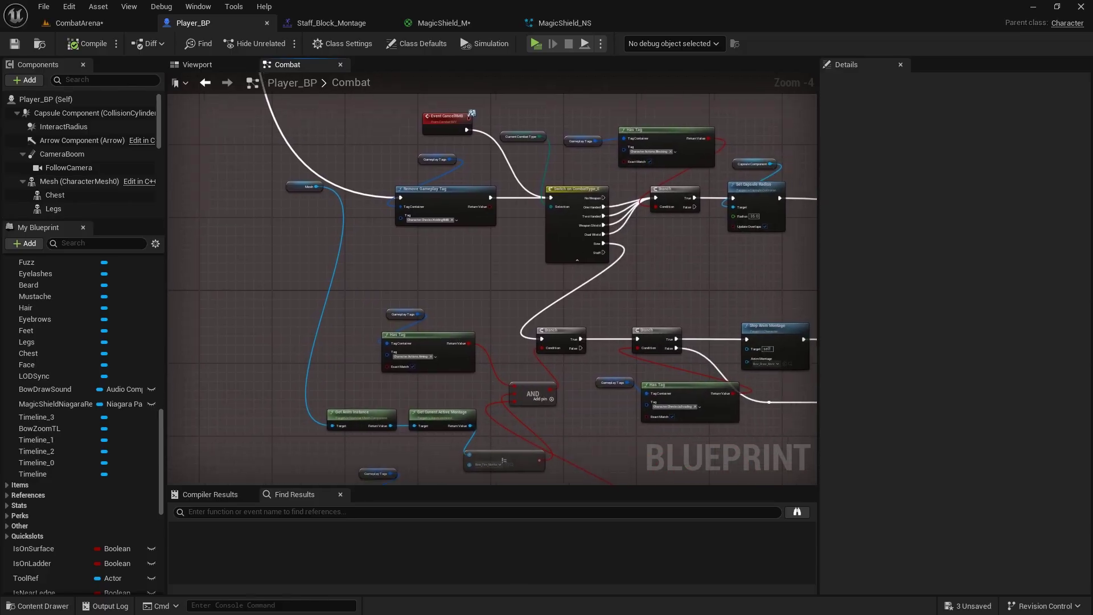
{"action": "right_click_drag", "start_coordinate": [667, 146], "coordinate": [651, 137]}
{"action": "scroll", "coordinate": [658, 243], "scroll_direction": "up", "scroll_amount": 1}
{"action": "right_click_drag", "start_coordinate": [657, 244], "coordinate": [559, 224]}
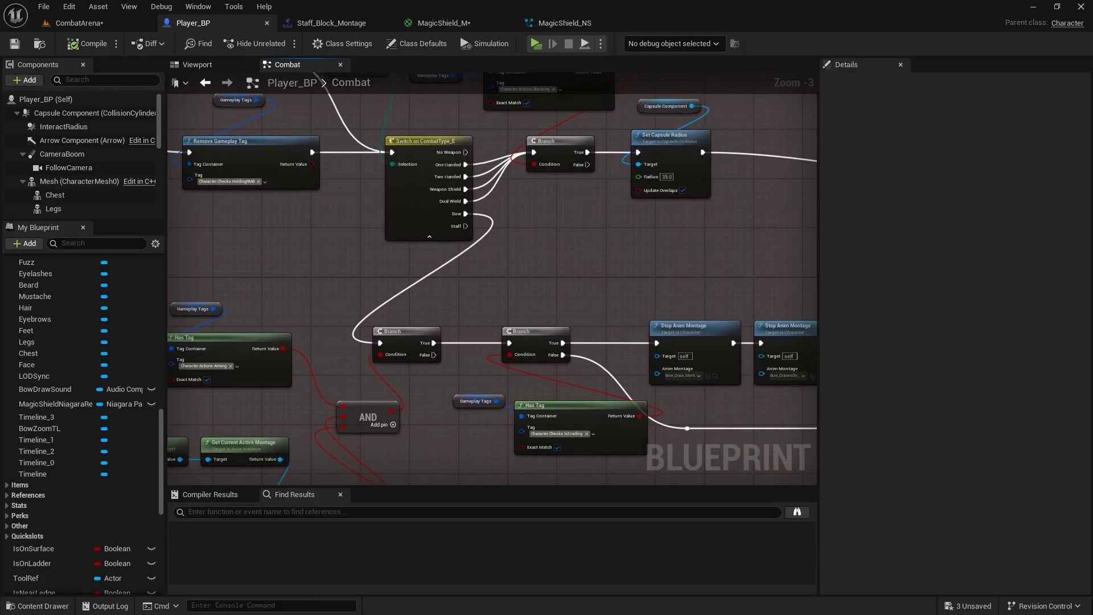
{"action": "scroll", "coordinate": [500, 239], "scroll_direction": "up", "scroll_amount": 3}
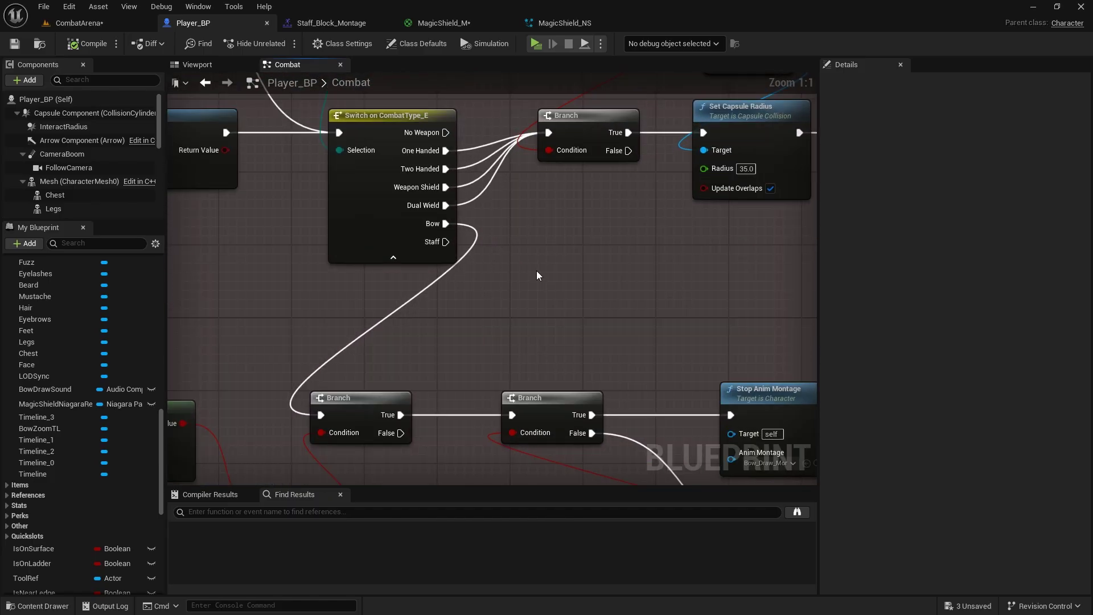
{"action": "right_click_drag", "start_coordinate": [537, 271], "coordinate": [458, 252]}
{"action": "scroll", "coordinate": [120, 424], "scroll_direction": "up", "scroll_amount": 3}
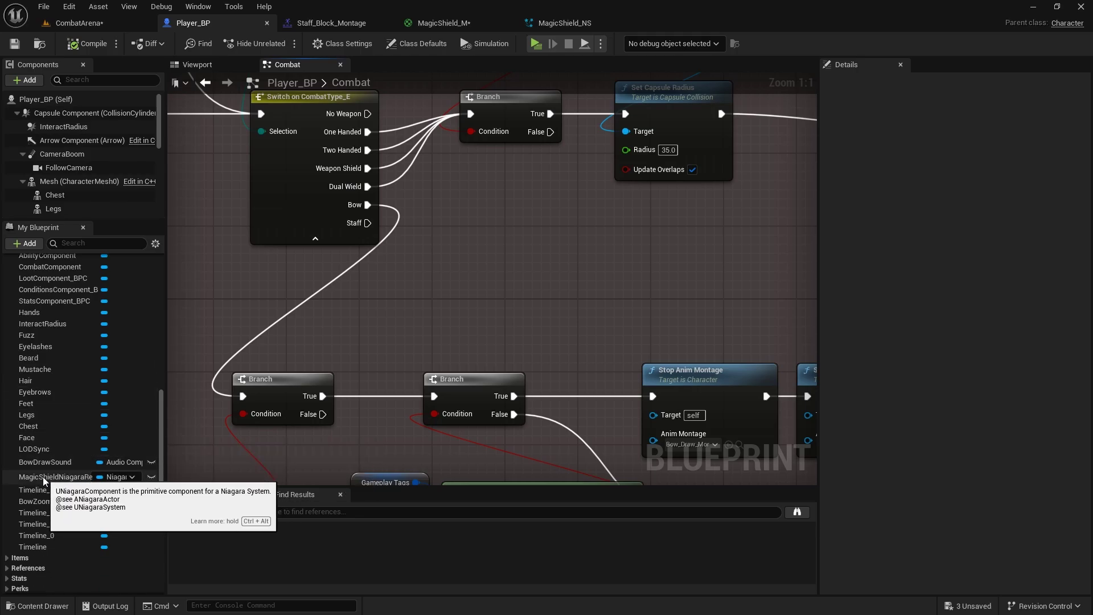
{"action": "left_click_drag", "start_coordinate": [56, 478], "coordinate": [437, 226]}
{"action": "left_click", "coordinate": [461, 238]}
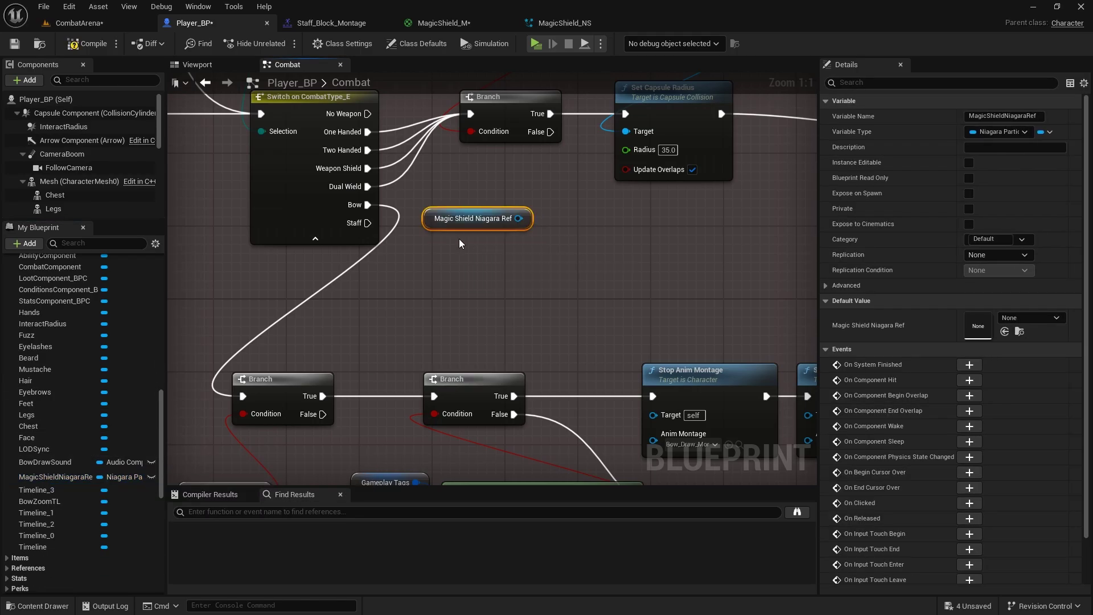
Convert the Magic Shield Niagara Ref getter to a validated get and connect the switch's Staff output to it
{"action": "right_click", "coordinate": [519, 223]}
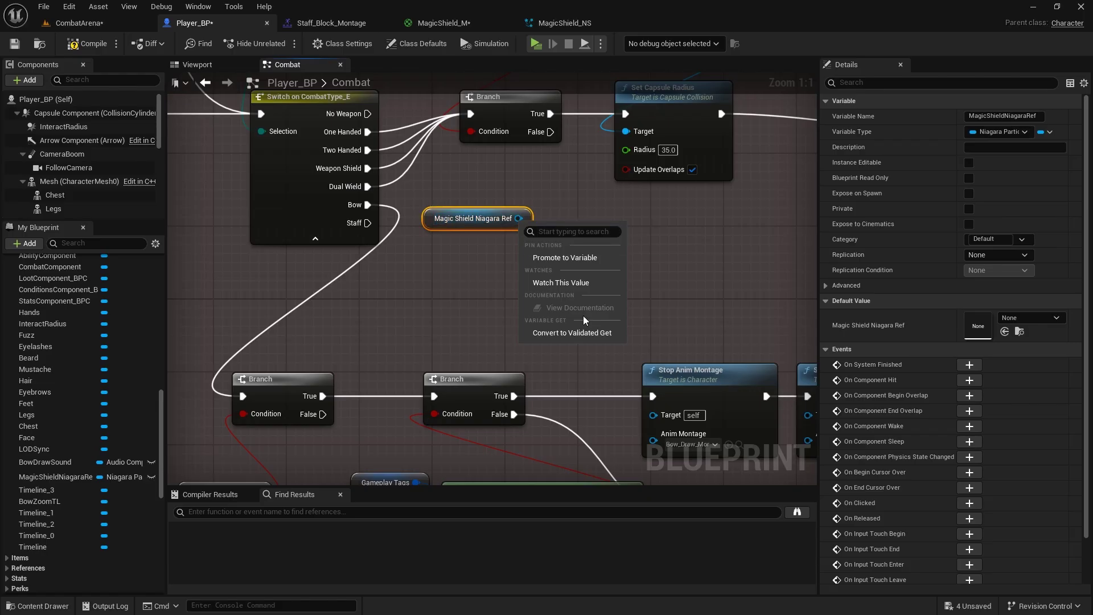
{"action": "left_click", "coordinate": [560, 332]}
{"action": "left_click_drag", "start_coordinate": [369, 222], "coordinate": [533, 228]}
Add a Destroy Component node for Magic Shield Niagara Ref, run from Is Valid, and line it up with the GET node
{"action": "scroll", "coordinate": [451, 208], "scroll_direction": "down", "scroll_amount": 4}
{"action": "scroll", "coordinate": [444, 228], "scroll_direction": "up", "scroll_amount": 2}
{"action": "type", "text": "destr"}
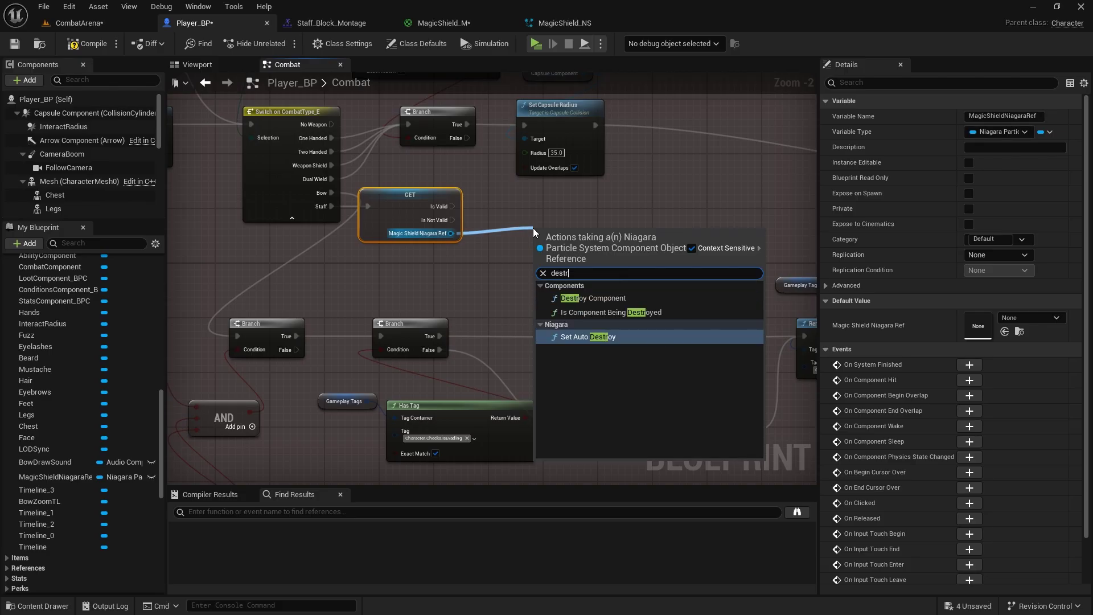
{"action": "left_click", "coordinate": [589, 297]}
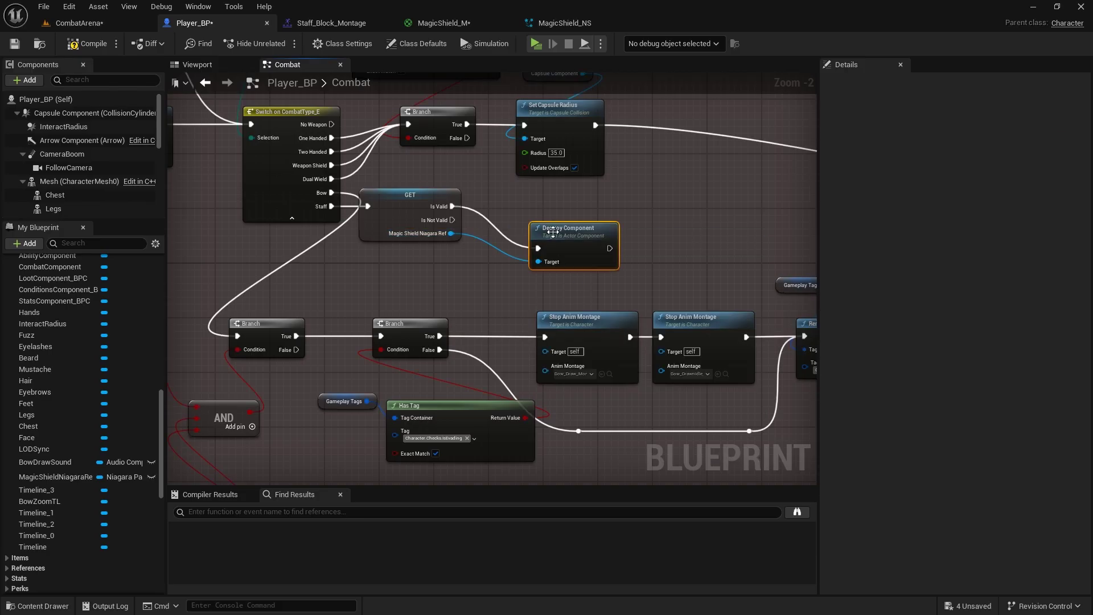
{"action": "left_click_drag", "start_coordinate": [554, 232], "coordinate": [519, 189]}
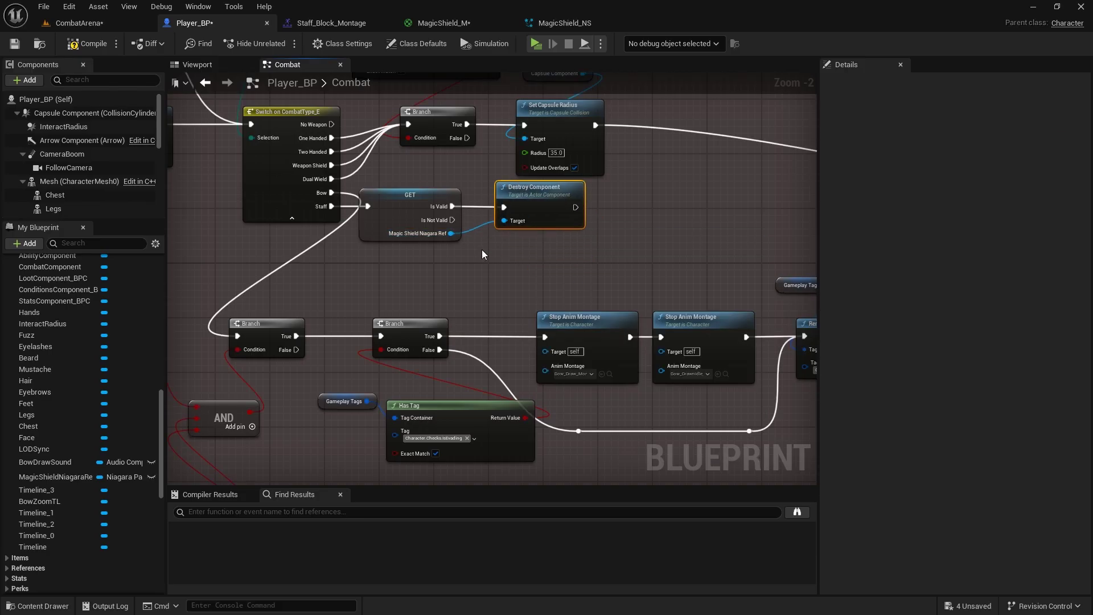
Set the Staff option of the Select node feeding Stop Anim Montage to the Staff_Block montage
{"action": "right_click_drag", "start_coordinate": [482, 249], "coordinate": [460, 296]}
{"action": "right_click_drag", "start_coordinate": [543, 170], "coordinate": [0, 15]}
{"action": "right_click_drag", "start_coordinate": [568, 146], "coordinate": [449, 145]}
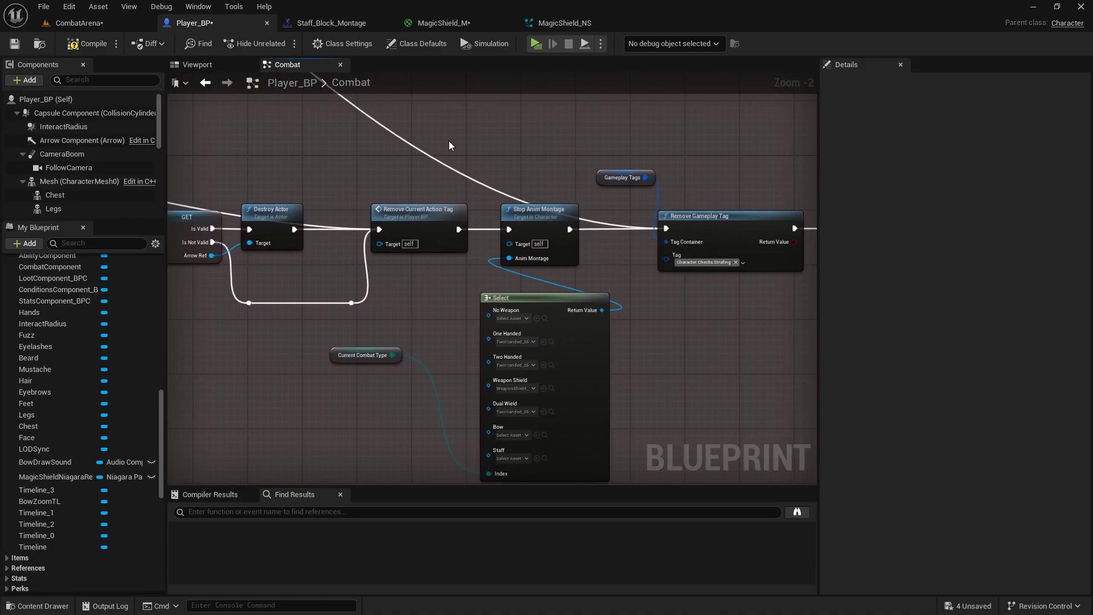
{"action": "right_click_drag", "start_coordinate": [458, 240], "coordinate": [544, 111]}
{"action": "scroll", "coordinate": [510, 263], "scroll_direction": "up", "scroll_amount": 2}
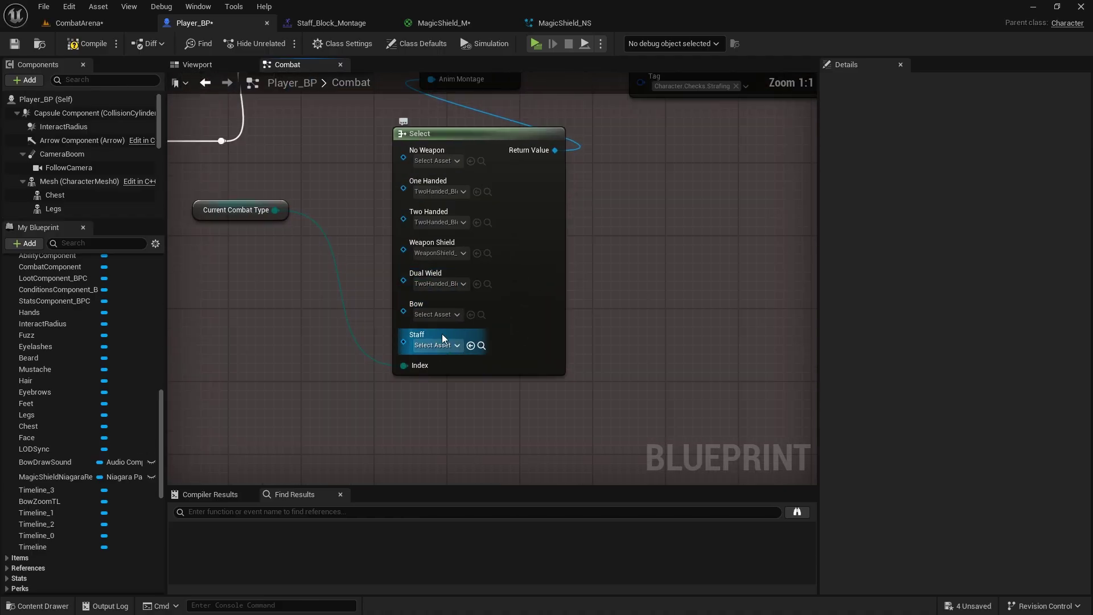
{"action": "left_click", "coordinate": [429, 344]}
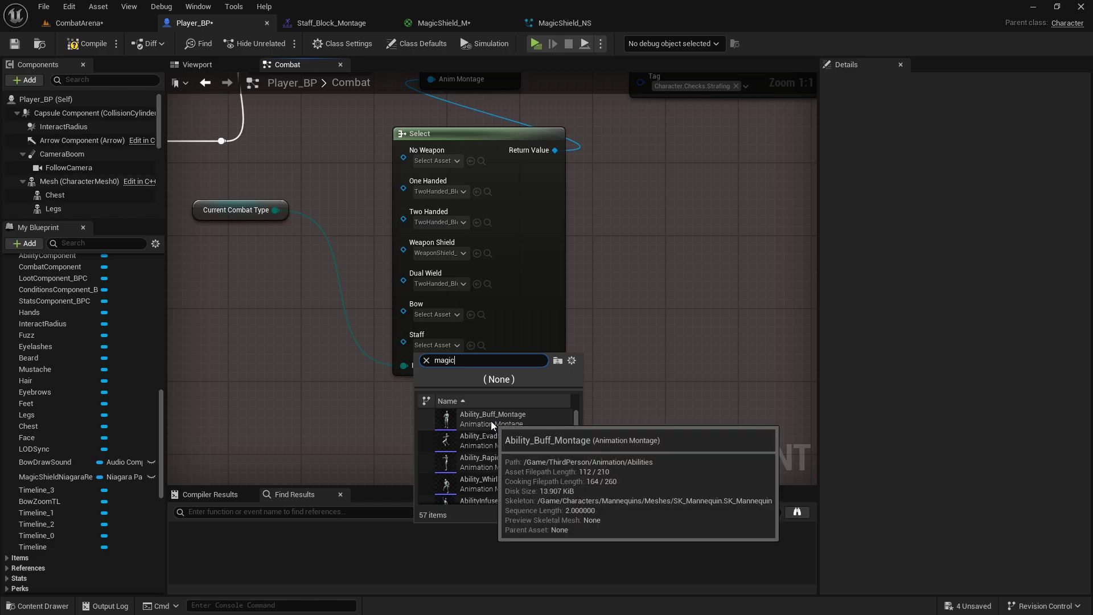
{"action": "key", "text": "BackSpace"}
{"action": "key", "text": "BackSpace"}
{"action": "key", "text": "BackSpace"}
{"action": "key", "text": "BackSpace"}
{"action": "key", "text": "BackSpace"}
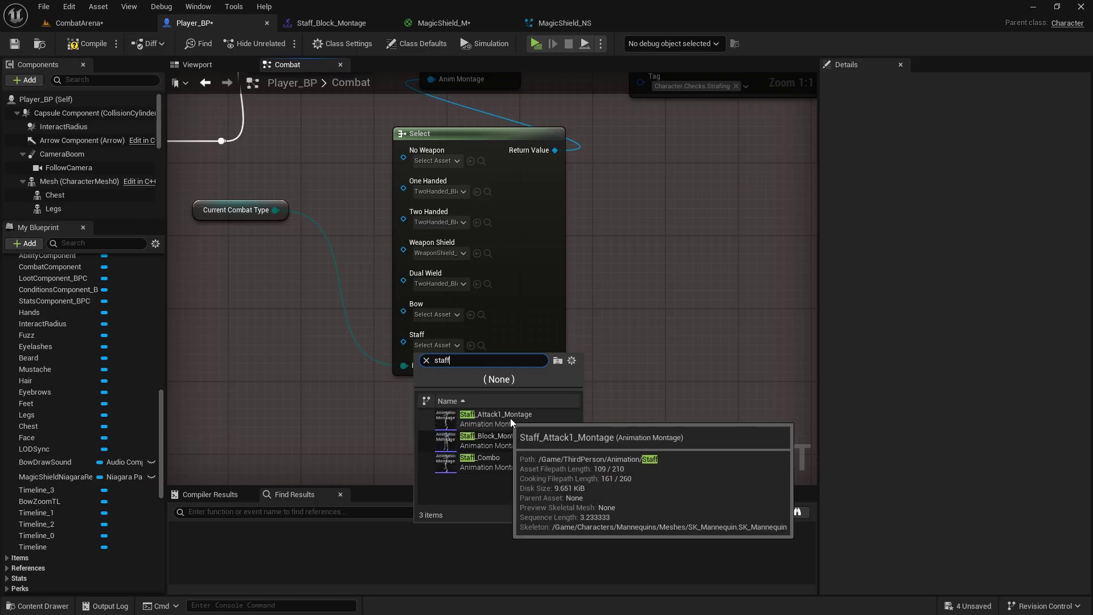
{"action": "left_click", "coordinate": [489, 439]}
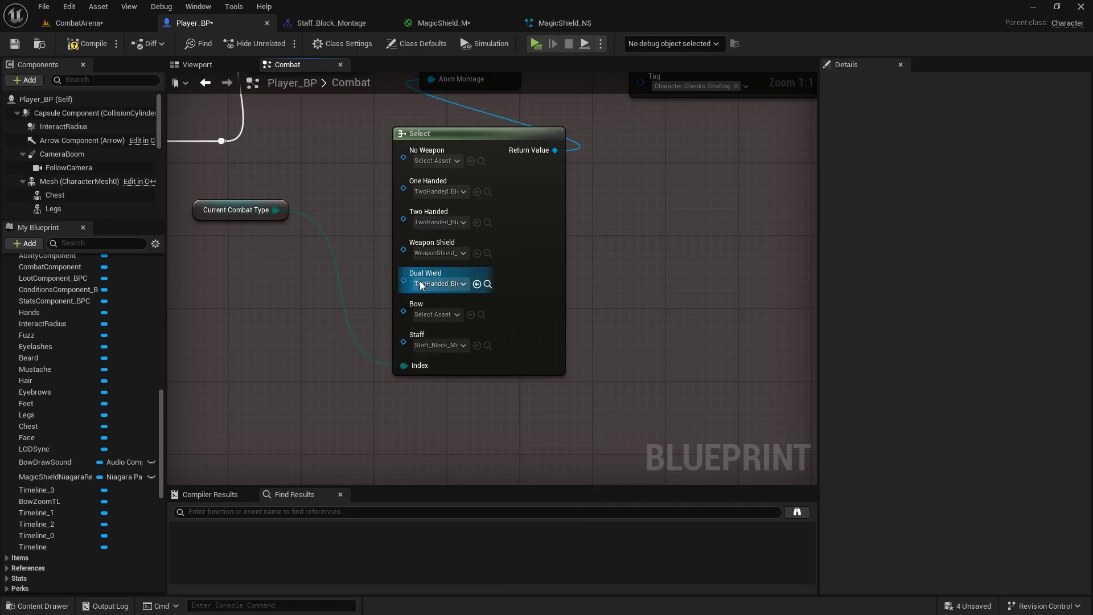
Connect the Destroy Component node's execution output to the Set Capsule Radius node
{"action": "scroll", "coordinate": [472, 356], "scroll_direction": "down", "scroll_amount": 1}
{"action": "scroll", "coordinate": [602, 282], "scroll_direction": "down", "scroll_amount": 1}
{"action": "right_click_drag", "start_coordinate": [602, 281], "coordinate": [386, 419]}
{"action": "scroll", "coordinate": [400, 251], "scroll_direction": "up", "scroll_amount": 1}
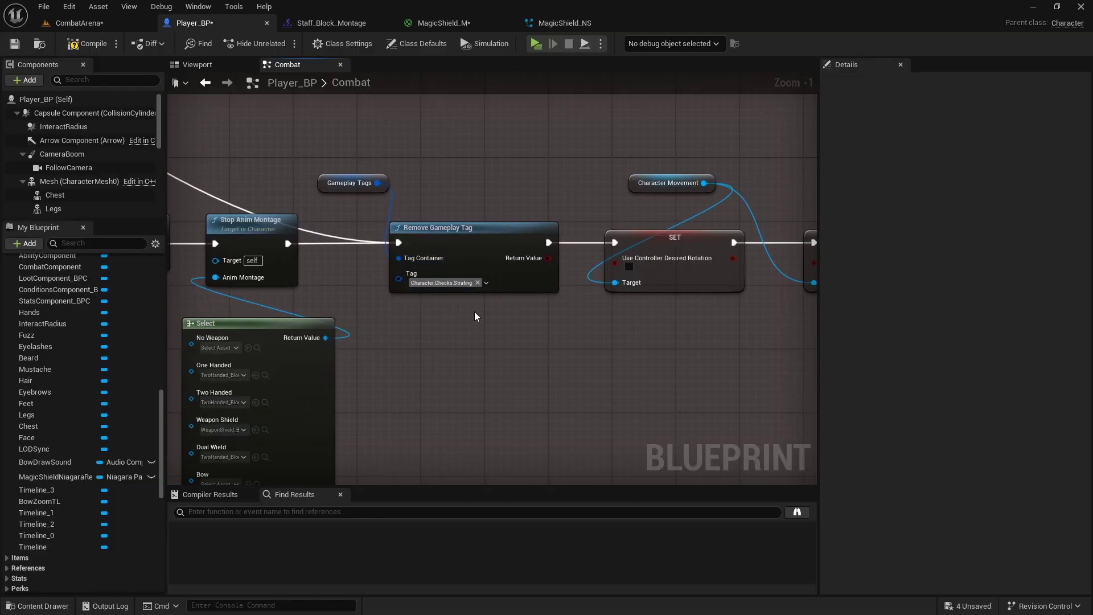
{"action": "right_click_drag", "start_coordinate": [288, 261], "coordinate": [802, 287]}
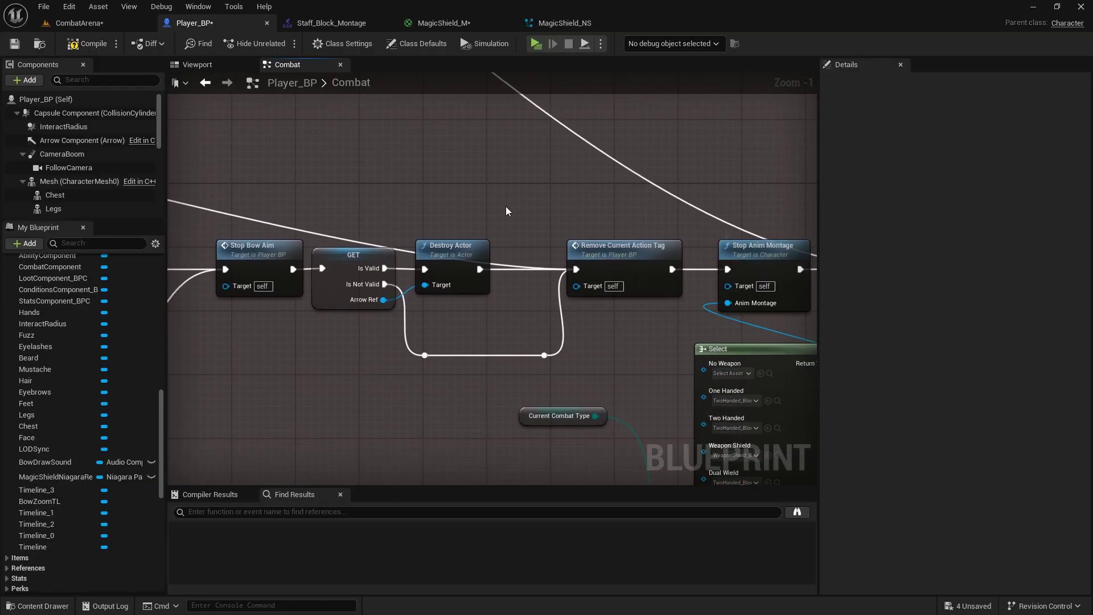
{"action": "scroll", "coordinate": [506, 211], "scroll_direction": "down", "scroll_amount": 2}
{"action": "right_click_drag", "start_coordinate": [507, 211], "coordinate": [818, 365]}
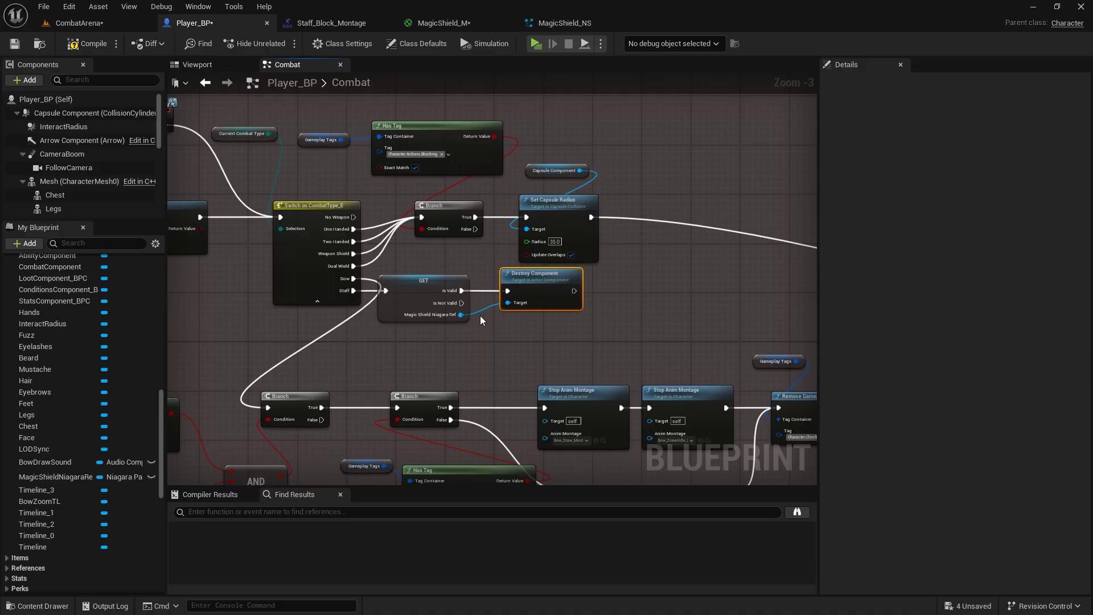
{"action": "scroll", "coordinate": [480, 316], "scroll_direction": "up", "scroll_amount": 1}
{"action": "left_click_drag", "start_coordinate": [583, 290], "coordinate": [532, 208]}
{"action": "right_click_drag", "start_coordinate": [463, 224], "coordinate": [634, 283]}
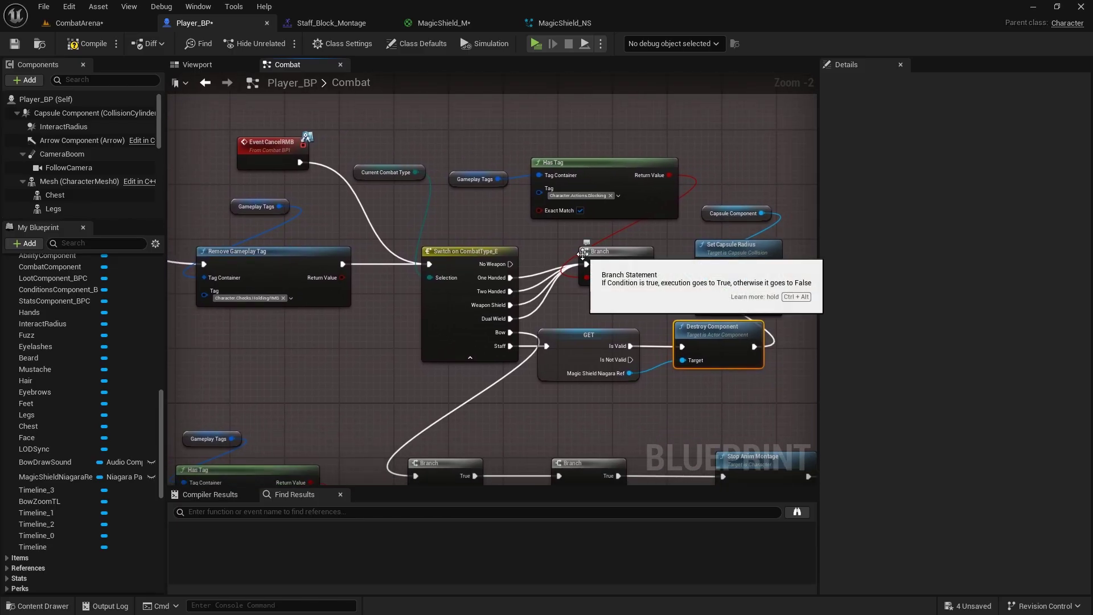
Move the Gameplay Tags getter and the Character.Actions.Blocking Has Tag node higher above the Branch to free up space
{"action": "scroll", "coordinate": [550, 221], "scroll_direction": "up", "scroll_amount": 2}
{"action": "scroll", "coordinate": [490, 216], "scroll_direction": "down", "scroll_amount": 1}
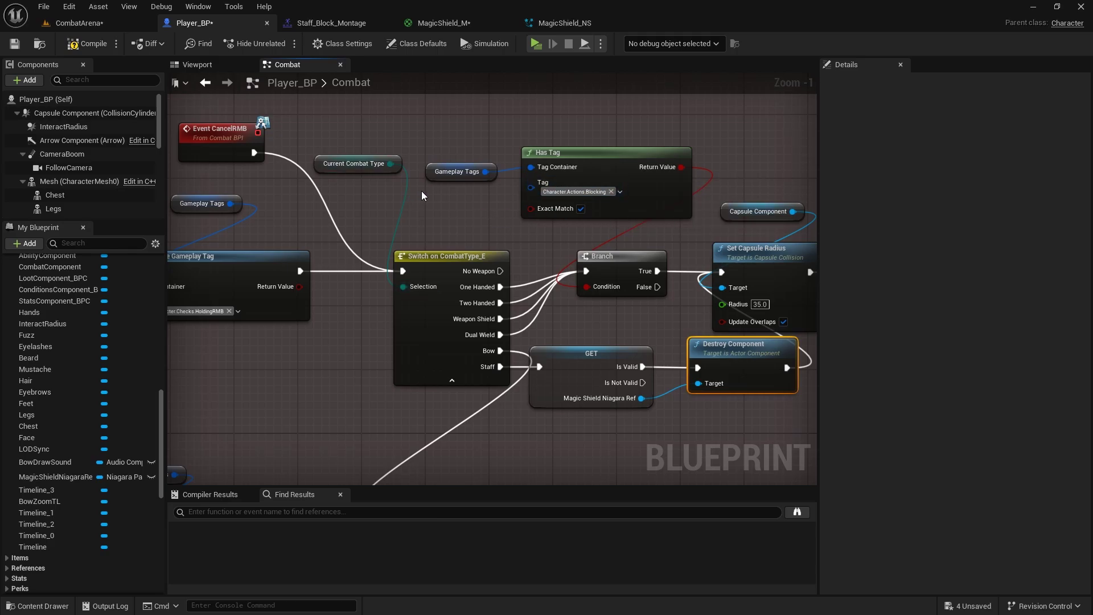
{"action": "left_click_drag", "start_coordinate": [597, 142], "coordinate": [598, 142]}
{"action": "left_click", "coordinate": [600, 121]}
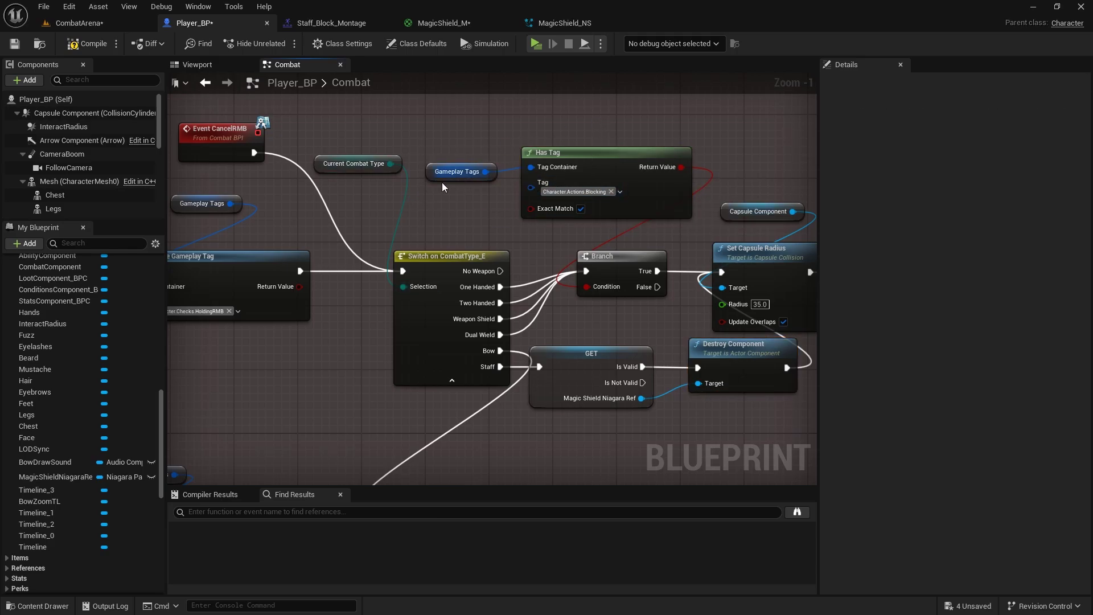
{"action": "left_click_drag", "start_coordinate": [439, 185], "coordinate": [610, 97]}
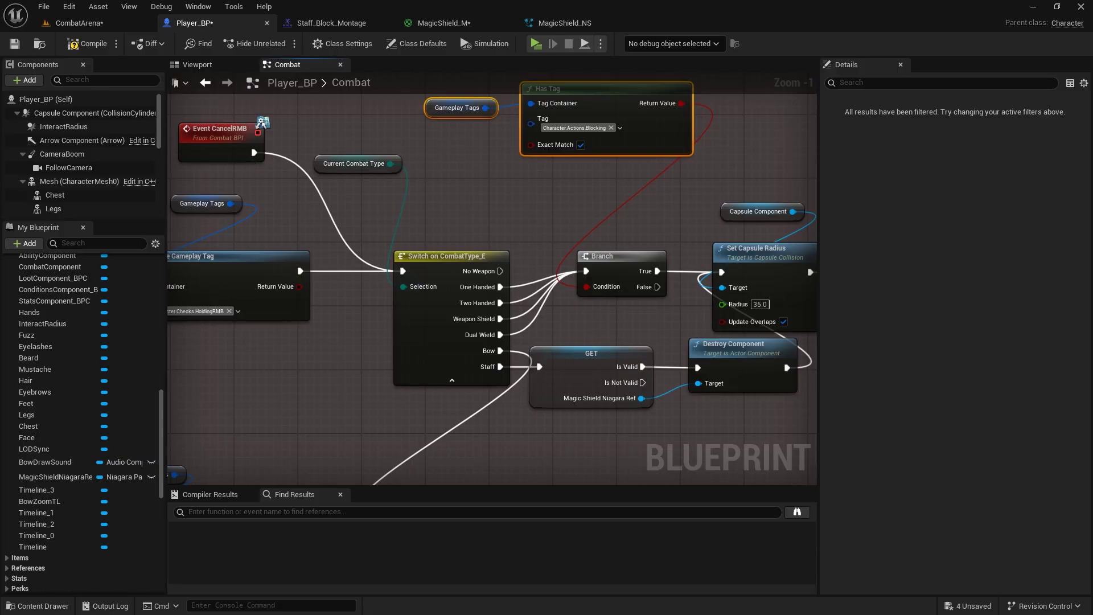
{"action": "right_click_drag", "start_coordinate": [548, 188], "coordinate": [495, 233]}
{"action": "left_click_drag", "start_coordinate": [532, 138], "coordinate": [538, 139]}
{"action": "left_click_drag", "start_coordinate": [551, 134], "coordinate": [535, 108]}
Add an OR Boolean node fed by the Return Value of the Blocking Has Tag node
{"action": "right_click_drag", "start_coordinate": [625, 210], "coordinate": [171, 85]}
{"action": "scroll", "coordinate": [273, 131], "scroll_direction": "down", "scroll_amount": 2}
{"action": "right_click_drag", "start_coordinate": [665, 337], "coordinate": [442, 281]}
{"action": "right_click_drag", "start_coordinate": [738, 311], "coordinate": [564, 292]}
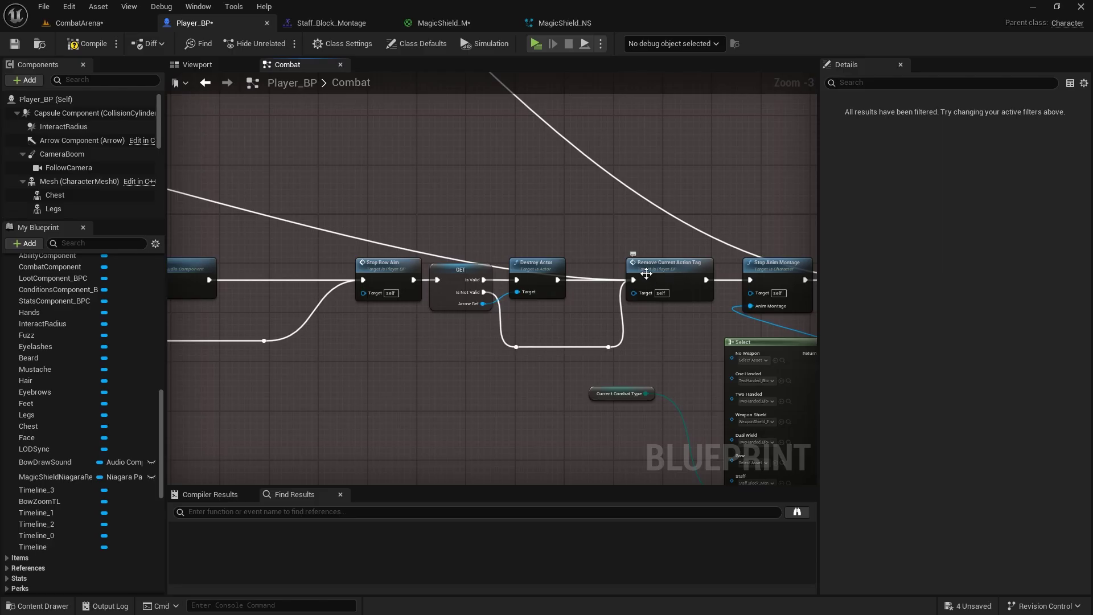
{"action": "right_click_drag", "start_coordinate": [662, 265], "coordinate": [816, 469]}
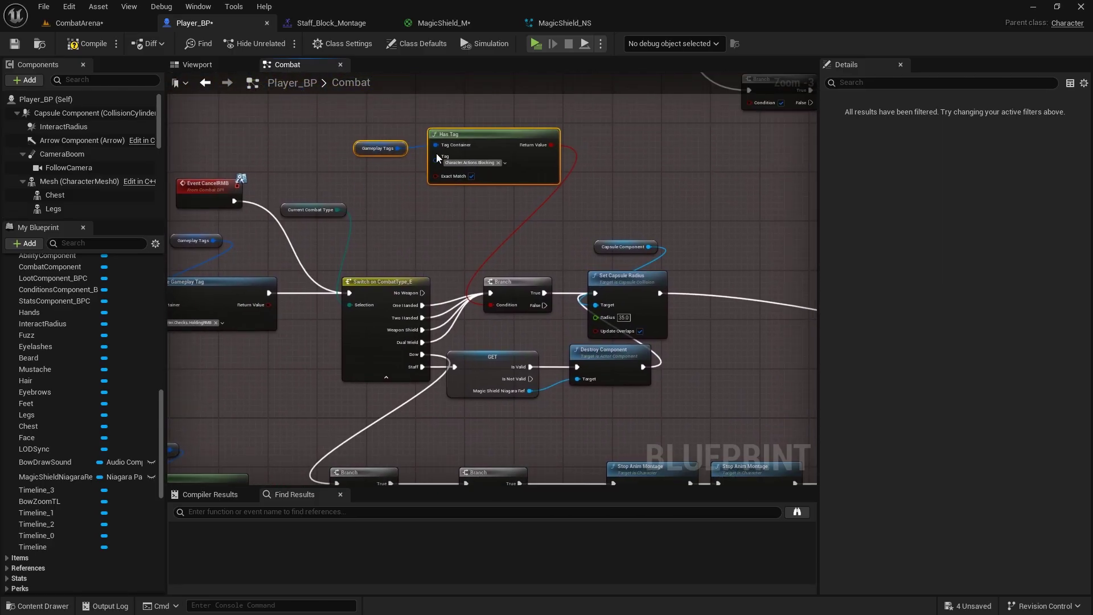
{"action": "mouse_move", "coordinate": [493, 200]}
{"action": "right_mouse_down"}
{"action": "mouse_move", "coordinate": [485, 172]}
{"action": "mouse_move", "coordinate": [477, 207]}
{"action": "right_mouse_up"}
{"action": "scroll", "coordinate": [456, 164], "scroll_direction": "up", "scroll_amount": 2}
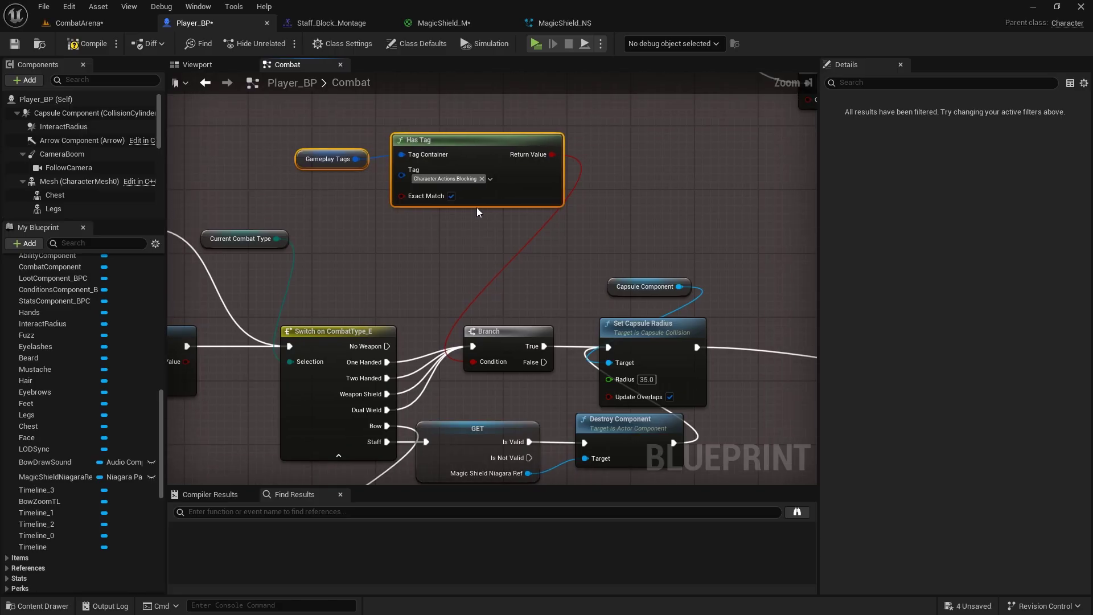
{"action": "left_click_drag", "start_coordinate": [544, 156], "coordinate": [529, 248]}
{"action": "type", "text": "or bool"}
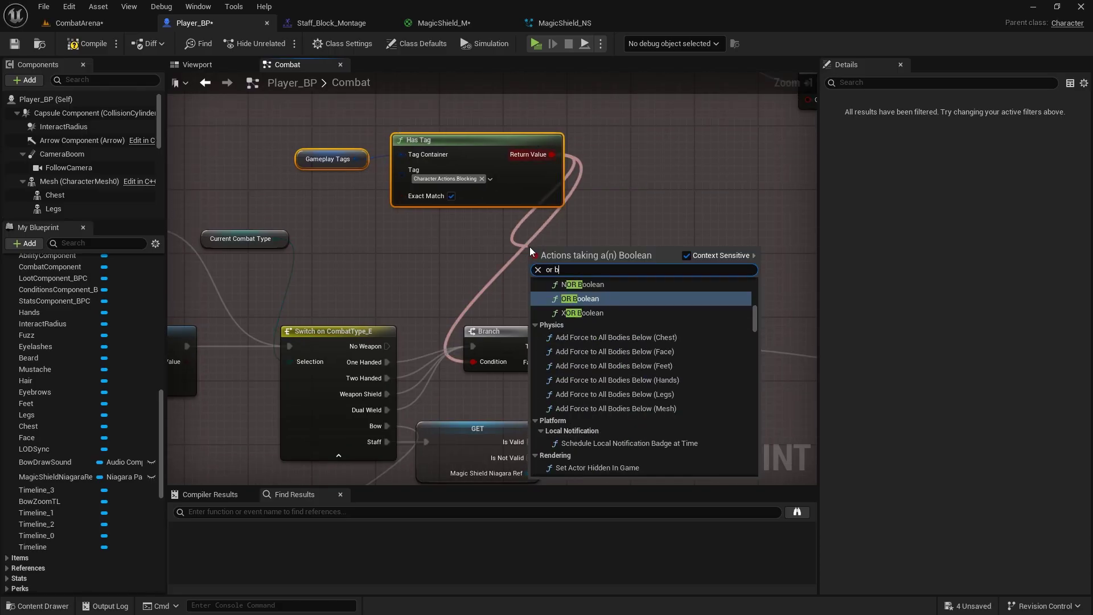
{"action": "left_click", "coordinate": [572, 320]}
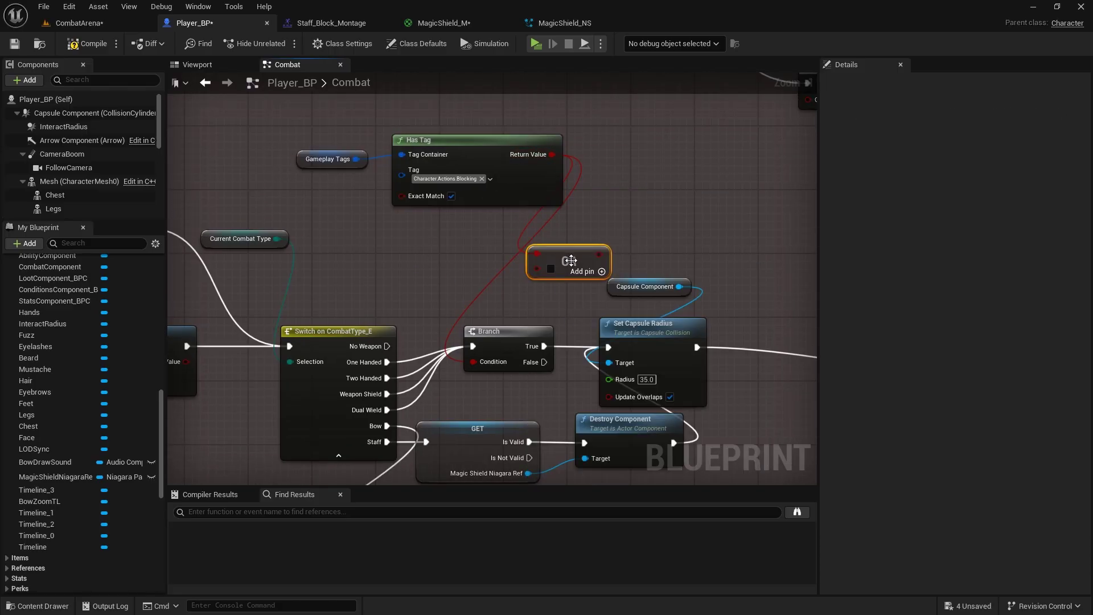
Duplicate the Has Tag node, connect Gameplay Tags to the copy, and set its tag to Character.Actions.MagicBlocking
{"action": "right_click_drag", "start_coordinate": [436, 260], "coordinate": [436, 255]}
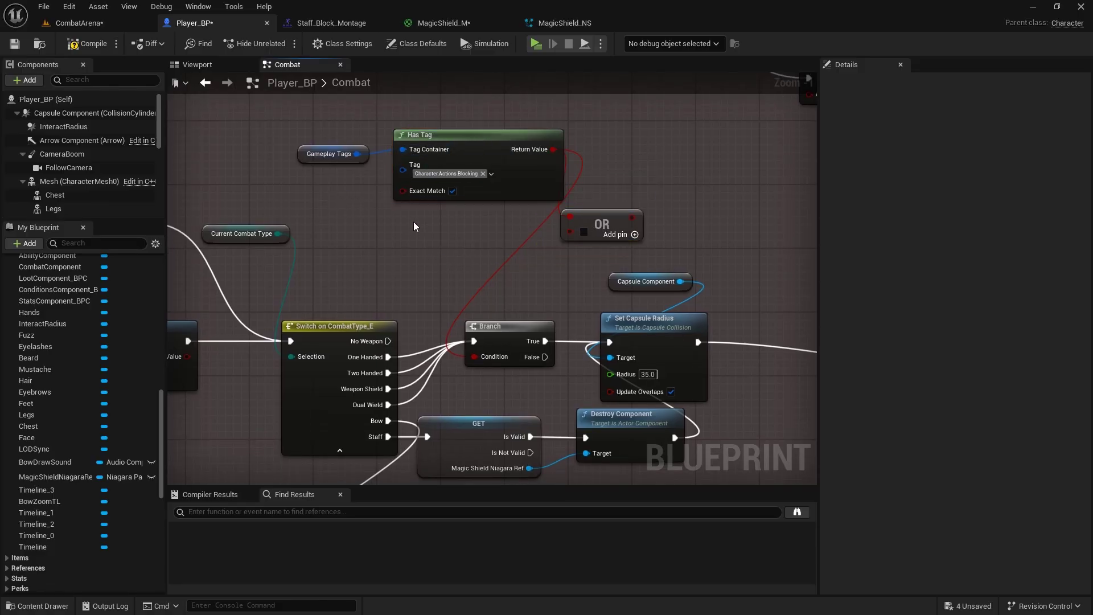
{"action": "key", "text": "ctrl+v"}
{"action": "left_click_drag", "start_coordinate": [357, 154], "coordinate": [391, 255]}
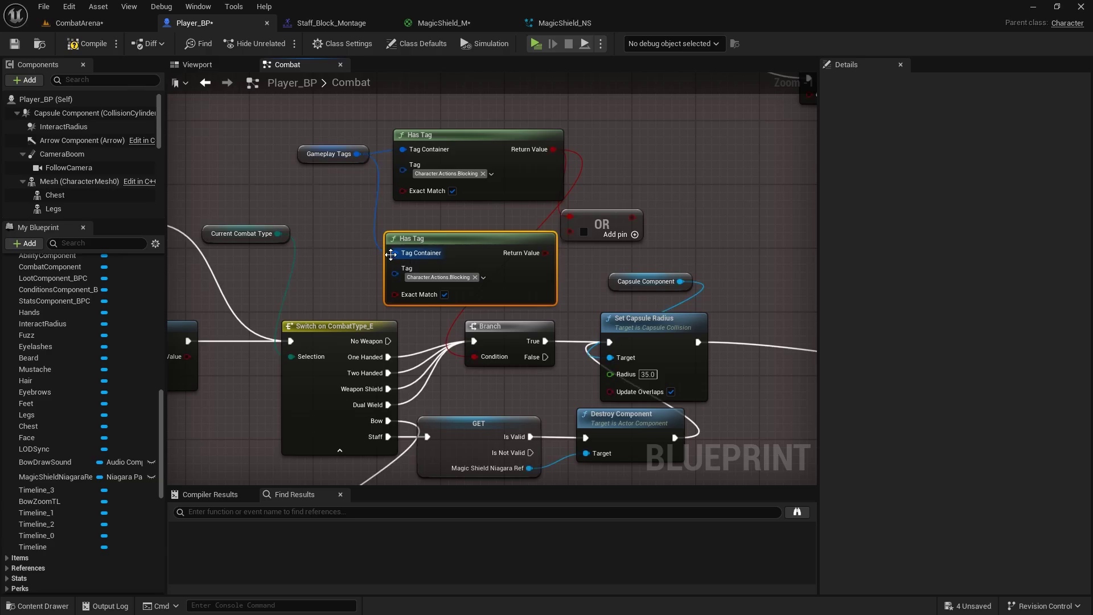
{"action": "left_click", "coordinate": [483, 278]}
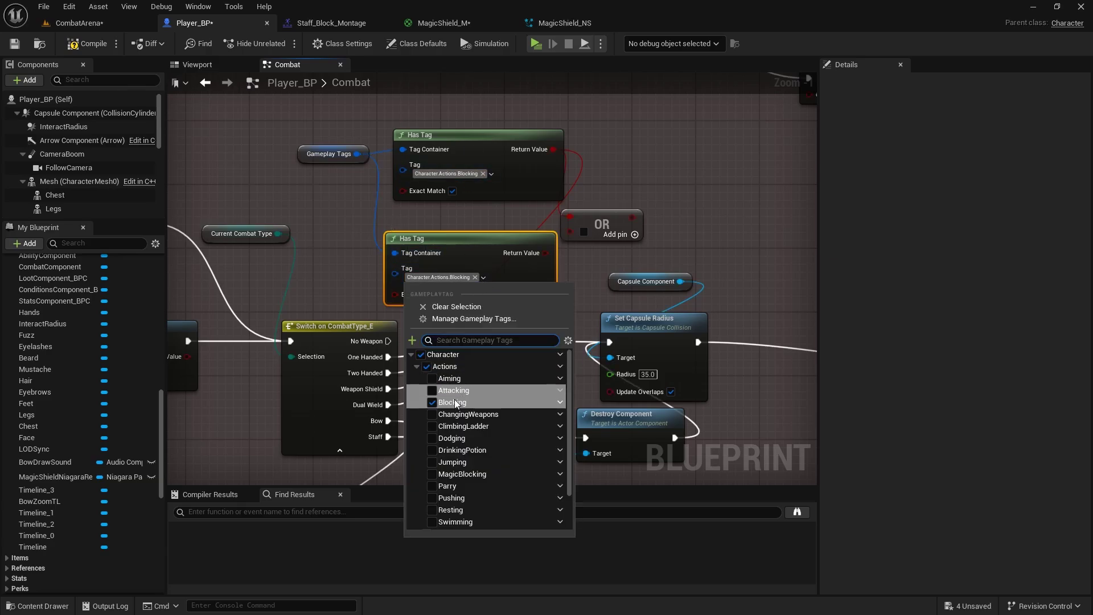
{"action": "left_click", "coordinate": [428, 473]}
{"action": "left_click", "coordinate": [519, 213]}
Connect the MagicBlocking Has Tag result to the OR node's second input and the OR output to the Branch's Condition
{"action": "left_click_drag", "start_coordinate": [493, 257], "coordinate": [582, 334]}
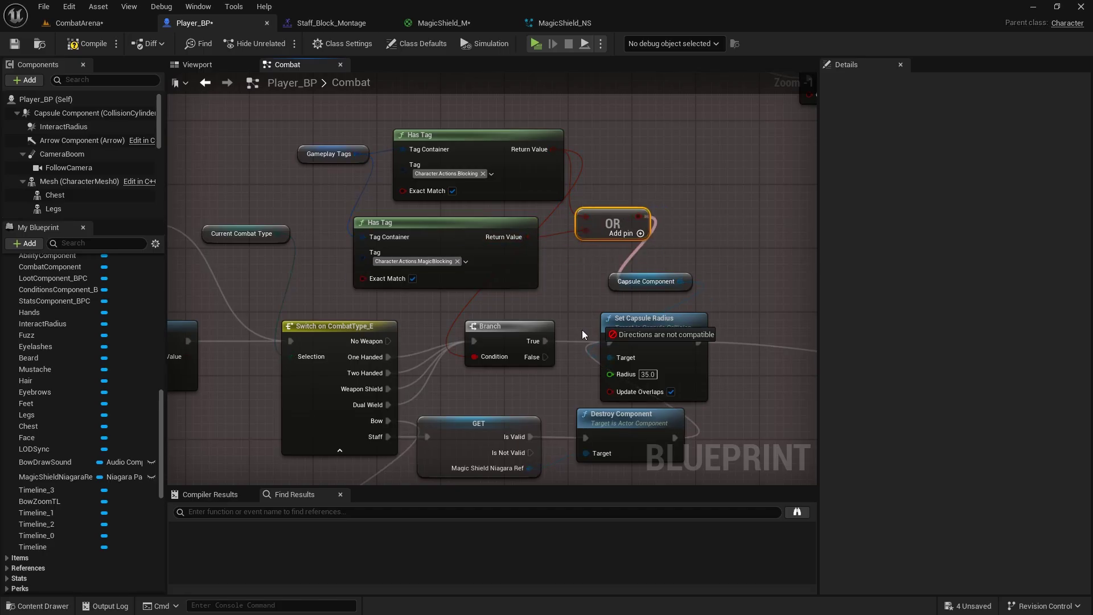
{"action": "left_click_drag", "start_coordinate": [488, 358], "coordinate": [479, 357]}
Reroute Destroy Component's execution output into the Branch, and space out the GET, Destroy Component, Branch and Set Capsule Radius nodes
{"action": "right_click_drag", "start_coordinate": [738, 212], "coordinate": [457, 240]}
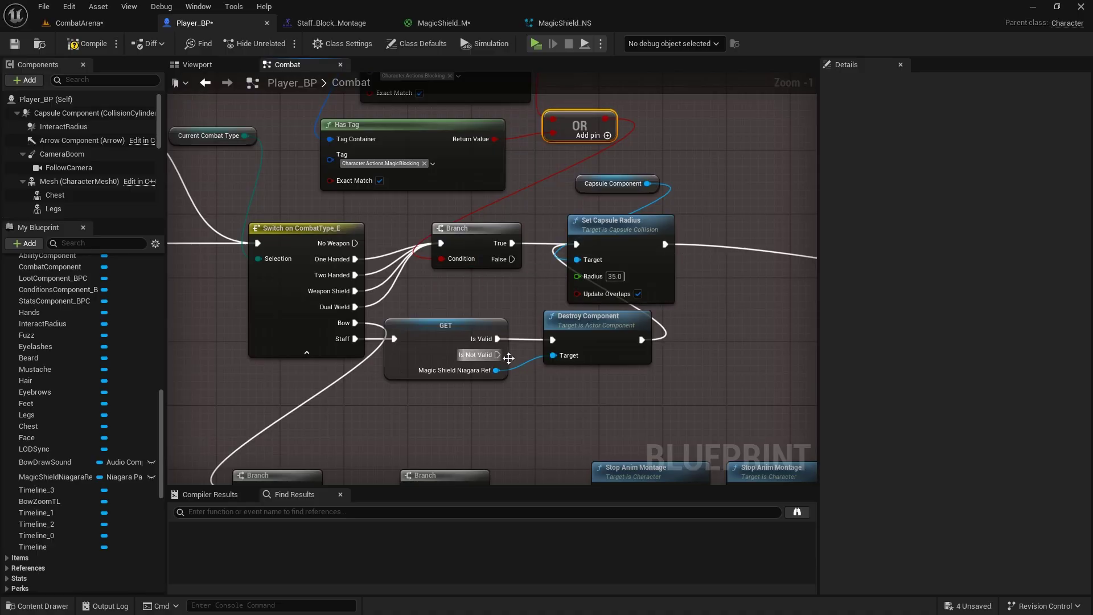
{"action": "left_click_drag", "start_coordinate": [642, 340], "coordinate": [442, 243]}
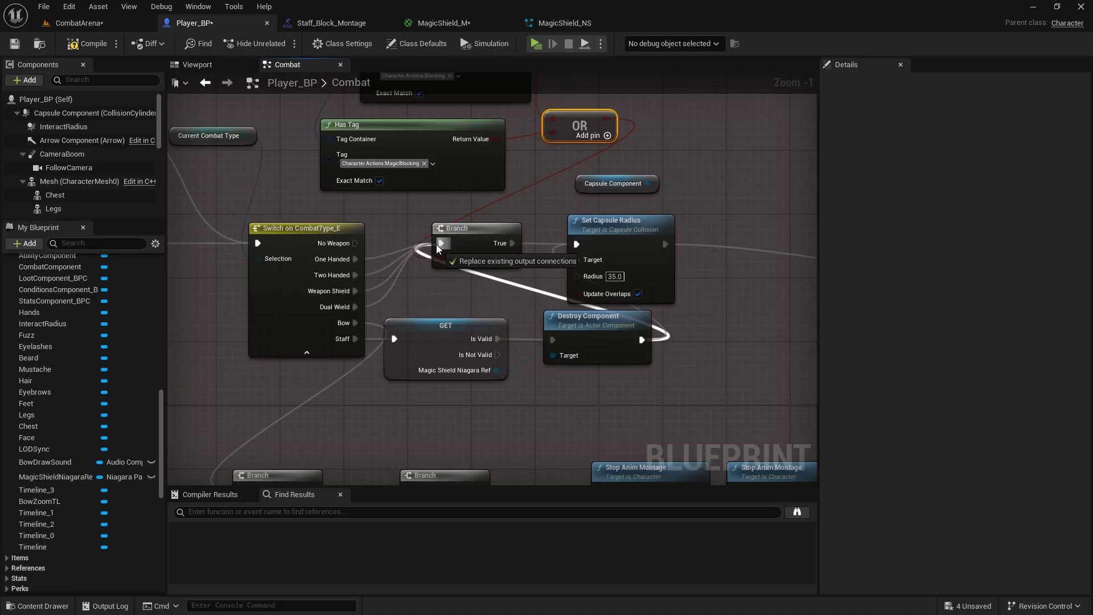
{"action": "left_click_drag", "start_coordinate": [629, 330], "coordinate": [594, 339]}
{"action": "left_click_drag", "start_coordinate": [445, 282], "coordinate": [700, 236]}
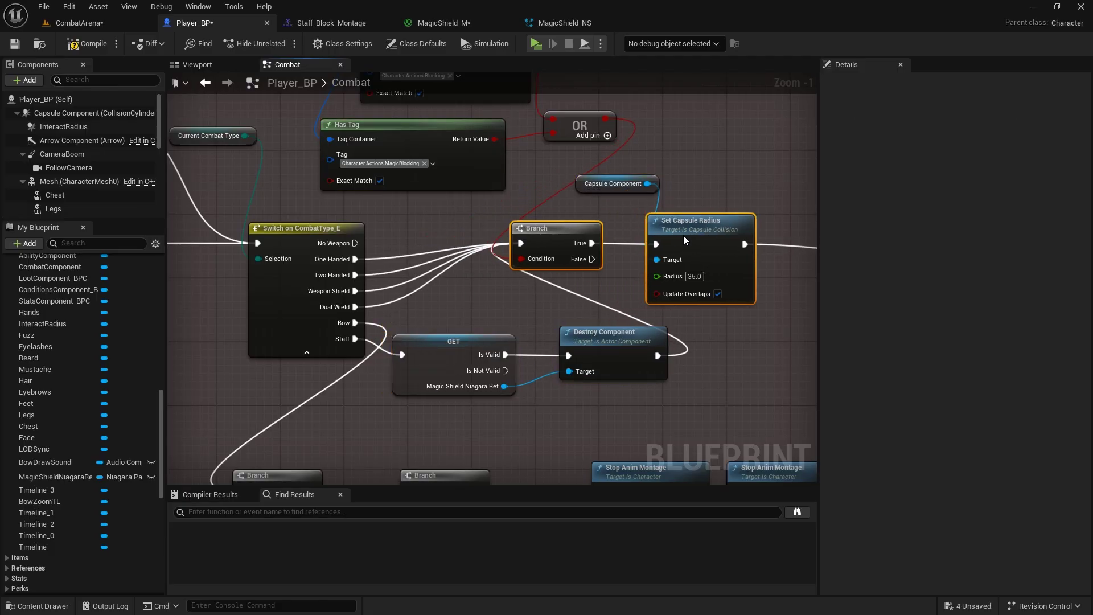
Review the block-ending chain from the combat type switch through action tag removal, Stop Anim Montage and strafing tag removal to Set Movement Speed
{"action": "scroll", "coordinate": [717, 317], "scroll_direction": "down", "scroll_amount": 2}
{"action": "right_click_drag", "start_coordinate": [716, 318], "coordinate": [581, 257]}
{"action": "scroll", "coordinate": [565, 235], "scroll_direction": "down", "scroll_amount": 3}
{"action": "scroll", "coordinate": [510, 260], "scroll_direction": "up", "scroll_amount": 3}
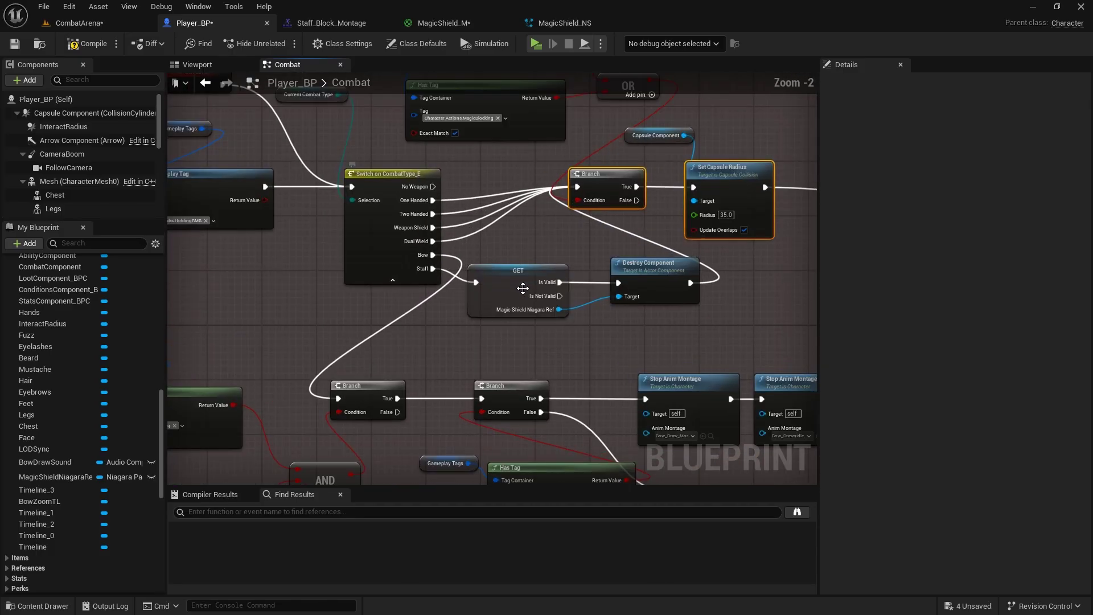
{"action": "scroll", "coordinate": [522, 288], "scroll_direction": "up", "scroll_amount": 1}
{"action": "right_click_drag", "start_coordinate": [523, 289], "coordinate": [416, 265]}
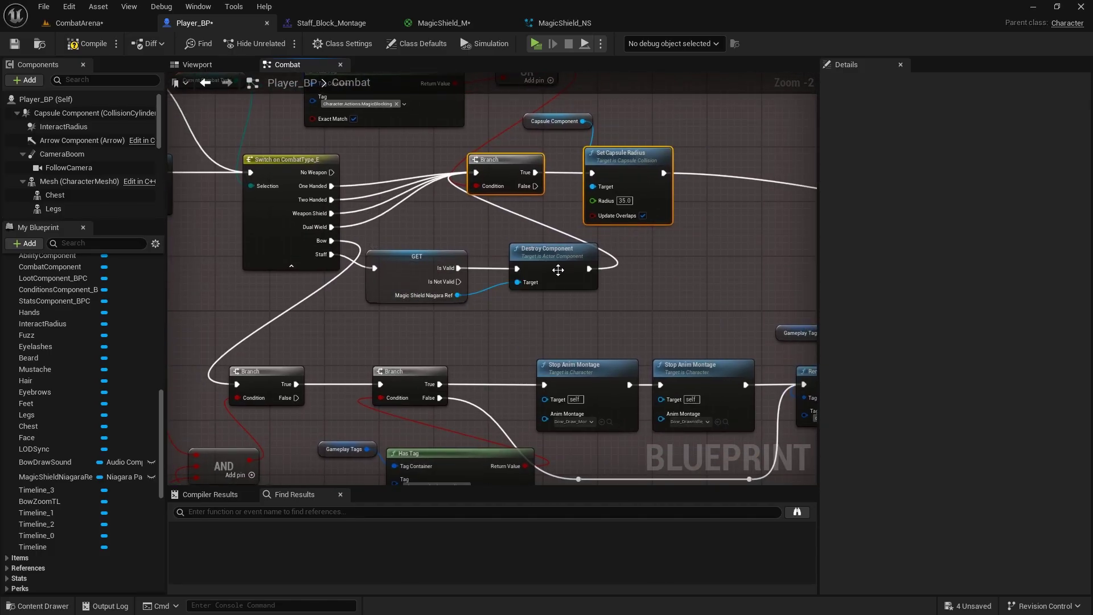
{"action": "right_click_drag", "start_coordinate": [515, 233], "coordinate": [375, 273]}
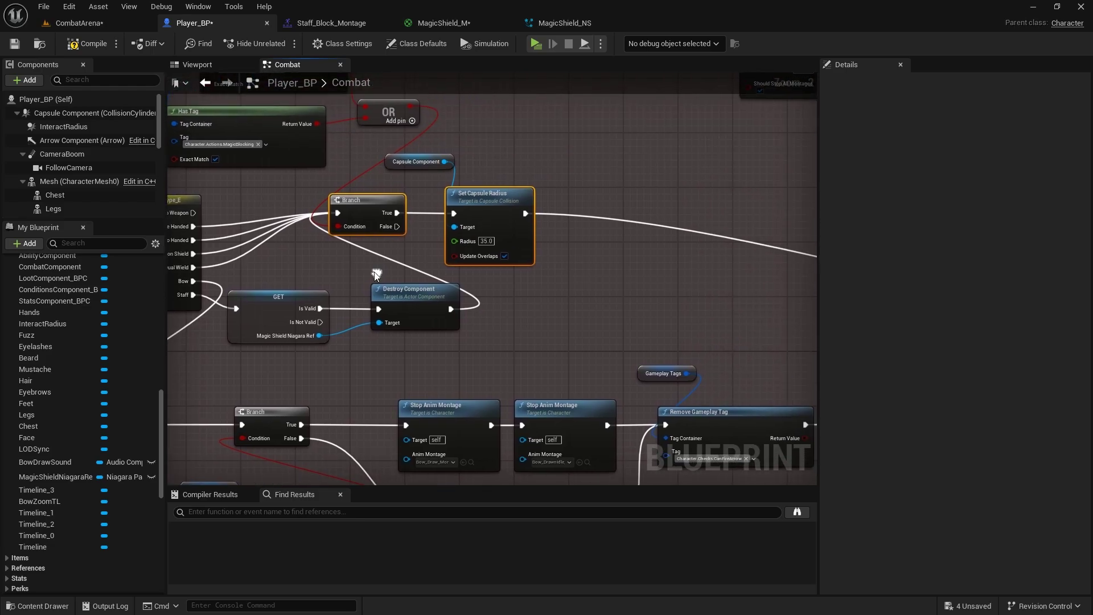
{"action": "right_click_drag", "start_coordinate": [607, 260], "coordinate": [0, 91]}
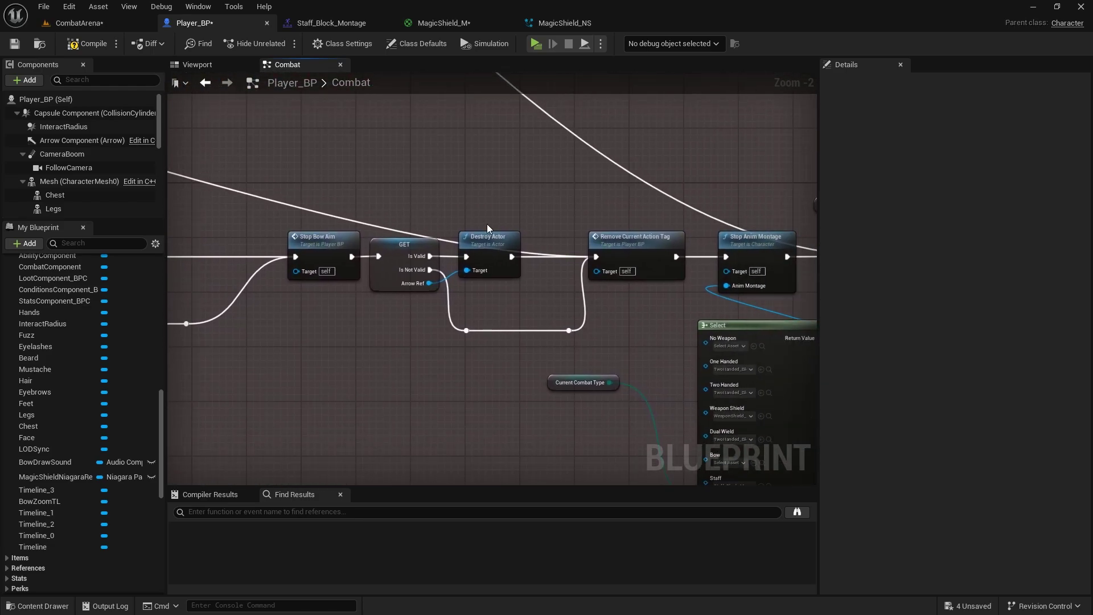
{"action": "scroll", "coordinate": [645, 238], "scroll_direction": "up", "scroll_amount": 2}
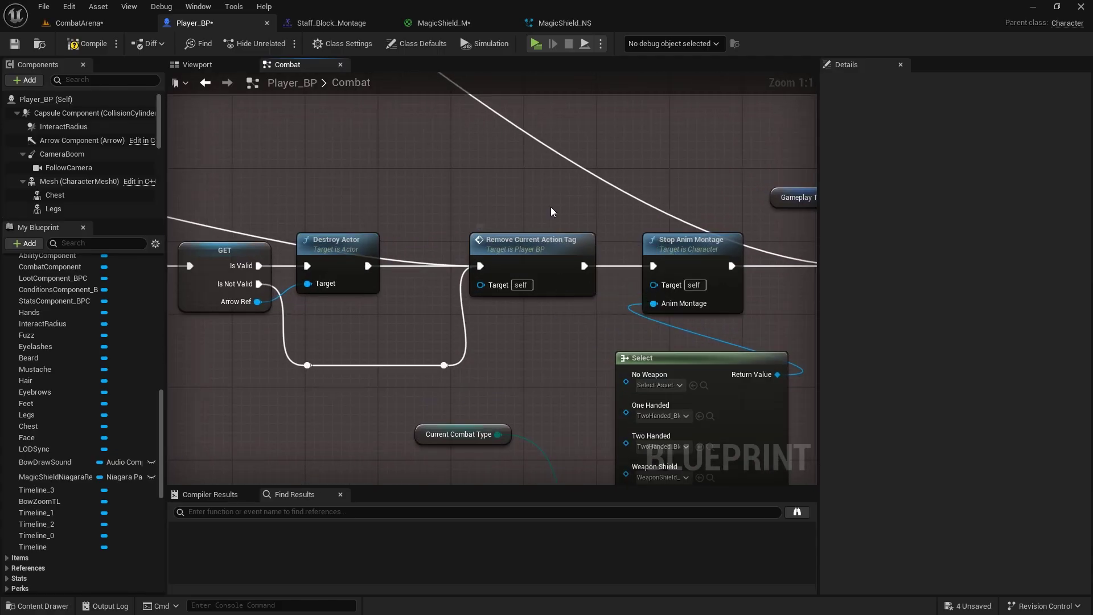
{"action": "right_click_drag", "start_coordinate": [575, 245], "coordinate": [477, 227]}
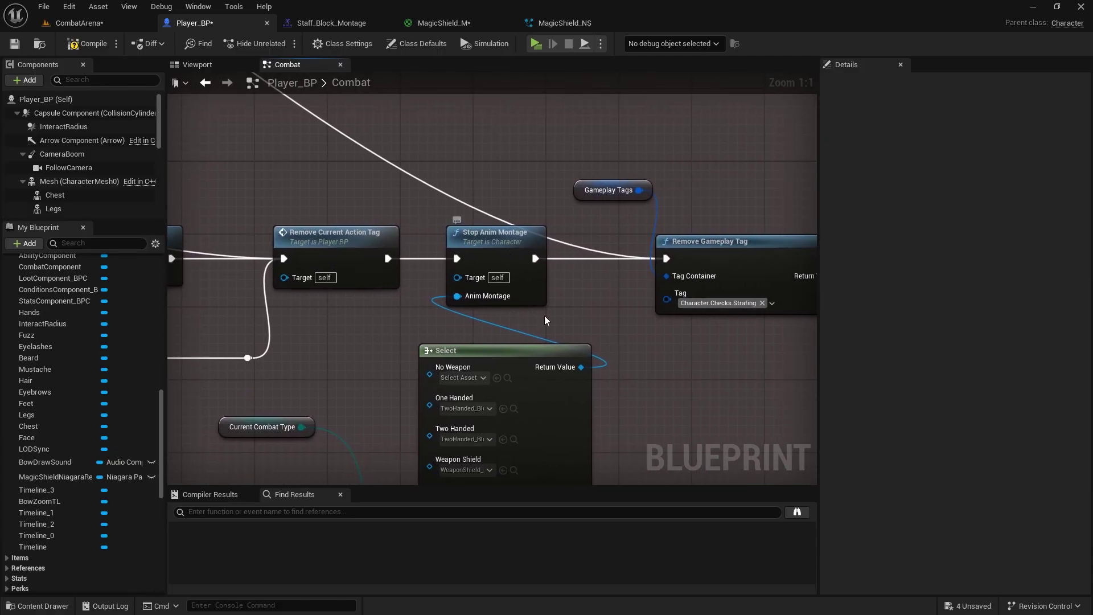
{"action": "right_click_drag", "start_coordinate": [545, 320], "coordinate": [405, 247]}
{"action": "right_click_drag", "start_coordinate": [274, 256], "coordinate": [289, 277]}
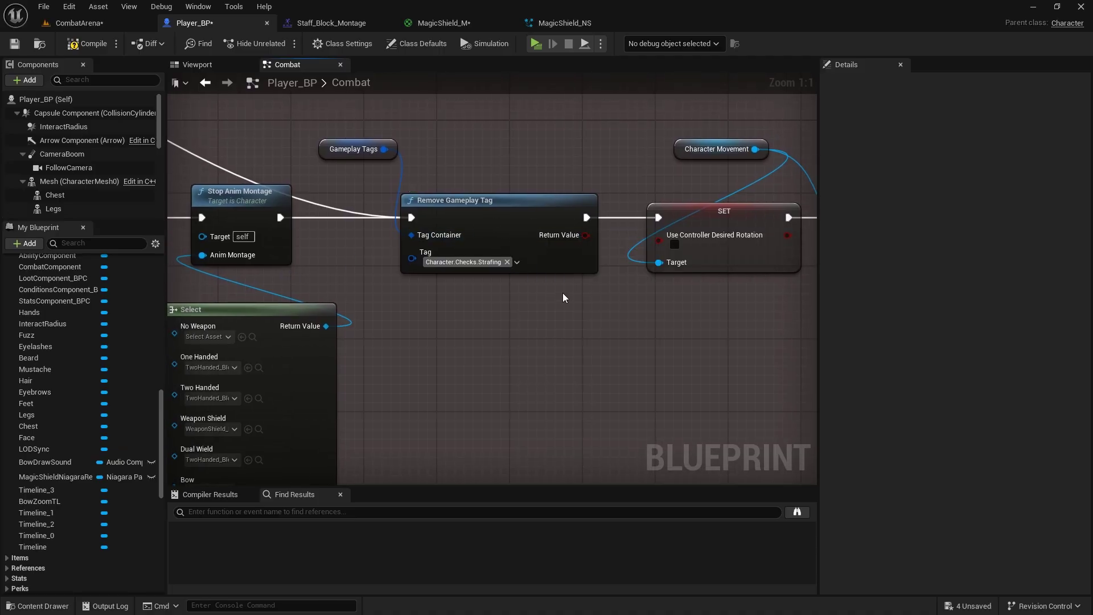
{"action": "right_click_drag", "start_coordinate": [660, 287], "coordinate": [171, 303]}
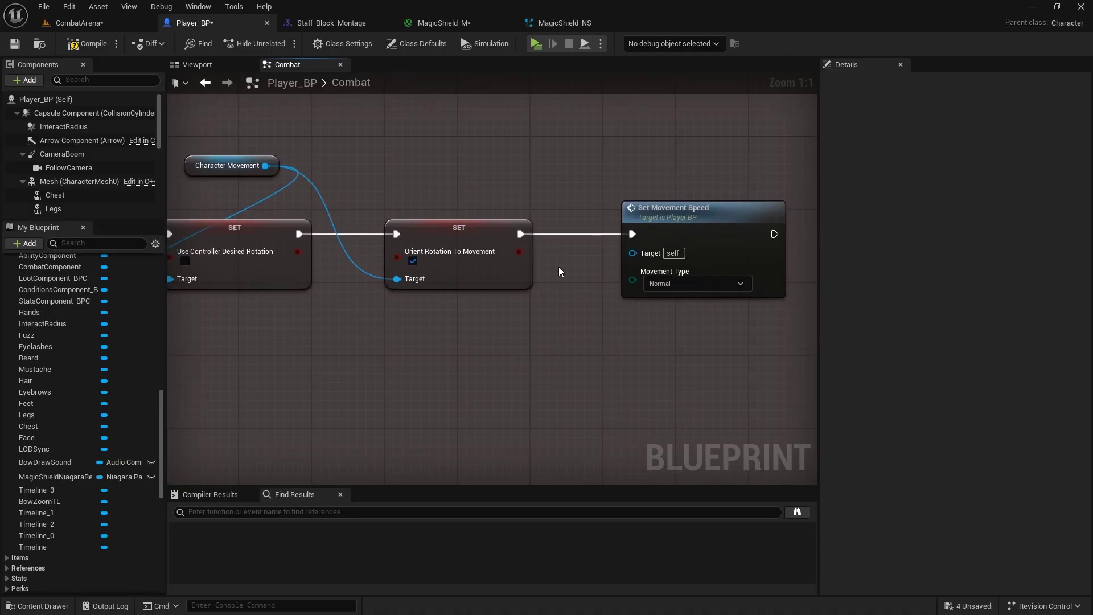
{"action": "scroll", "coordinate": [469, 270], "scroll_direction": "down", "scroll_amount": 1}
{"action": "right_click_drag", "start_coordinate": [469, 270], "coordinate": [553, 278]}
{"action": "scroll", "coordinate": [717, 282], "scroll_direction": "down", "scroll_amount": 3}
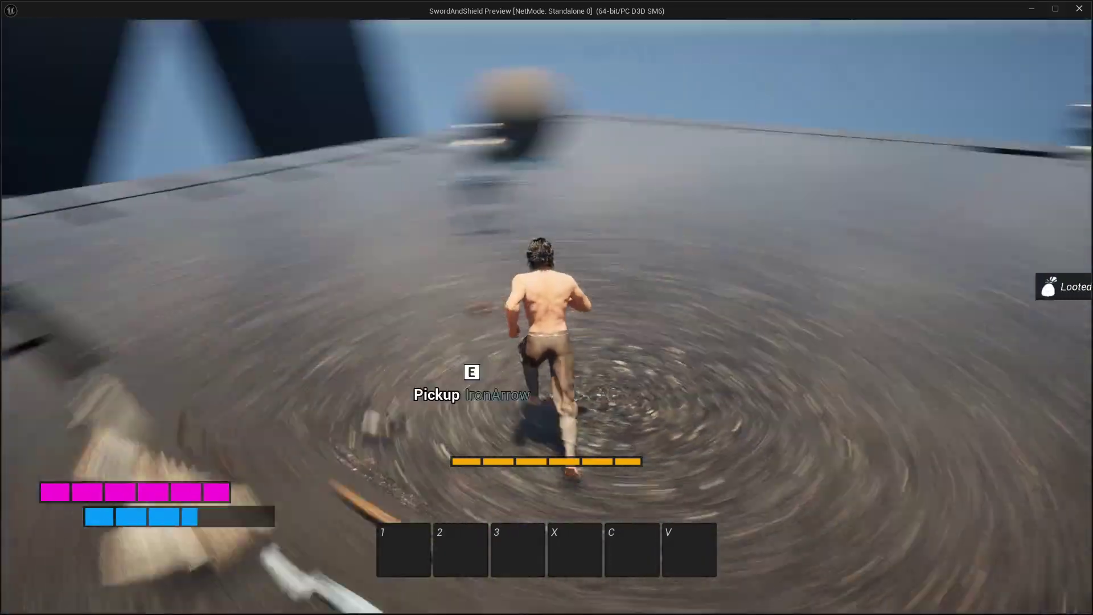
In a play session, equip the staff from the inventory and draw it
{"action": "key", "text": "Tab"}
{"action": "right_click", "coordinate": [658, 185]}
{"action": "key", "text": "Tab"}
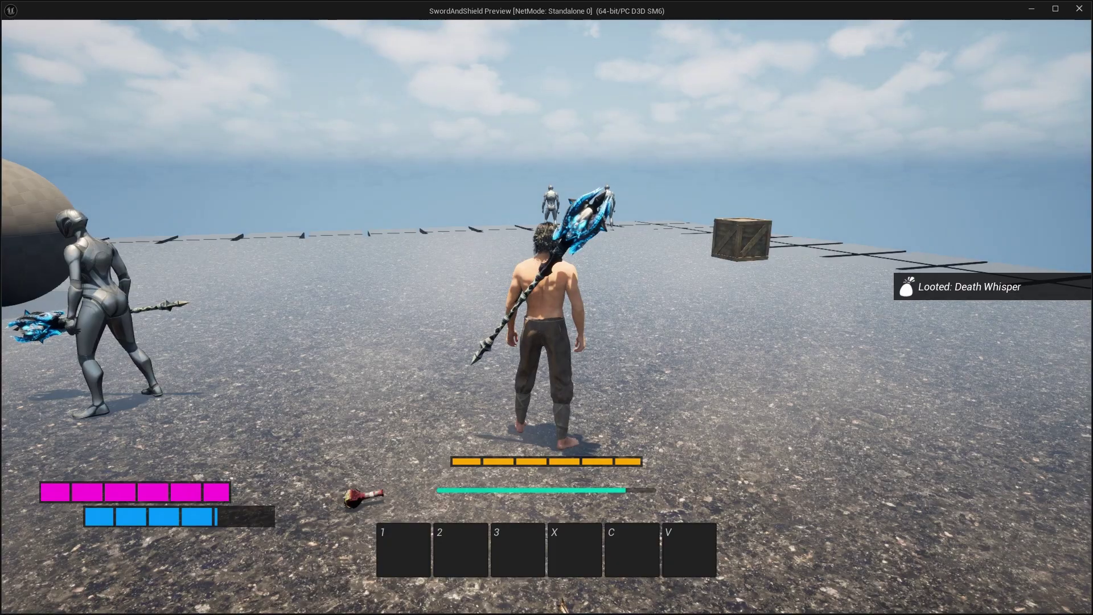
{"action": "key", "text": "r"}
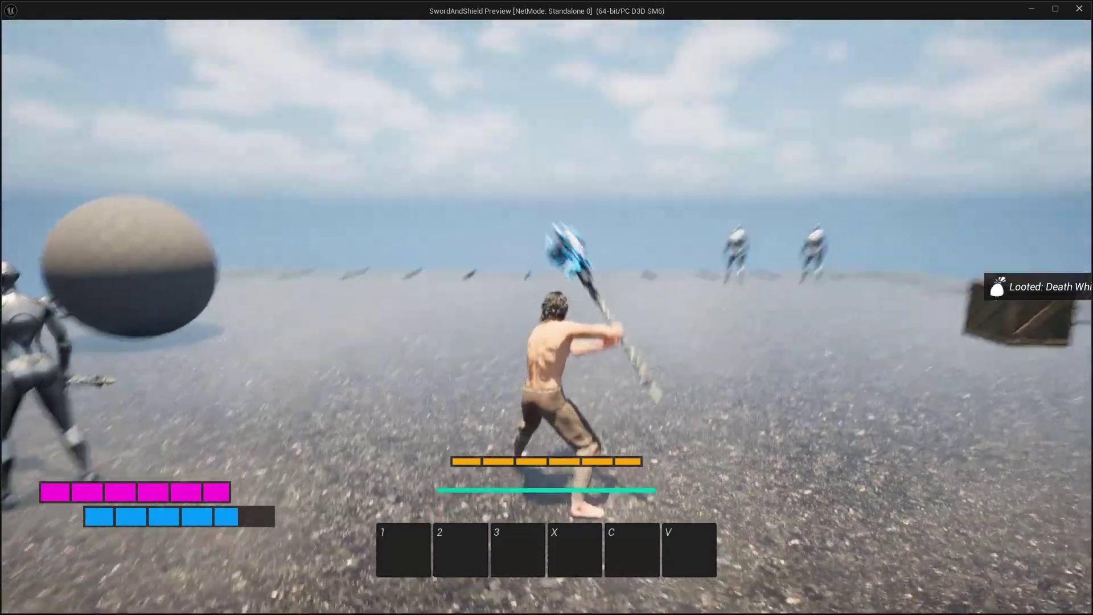
Test the staff's magic shield block by raising and releasing it repeatedly while moving, turning and attacking
{"action": "right_click", "coordinate": [547, 307]}
{"action": "right_click", "coordinate": [546, 308]}
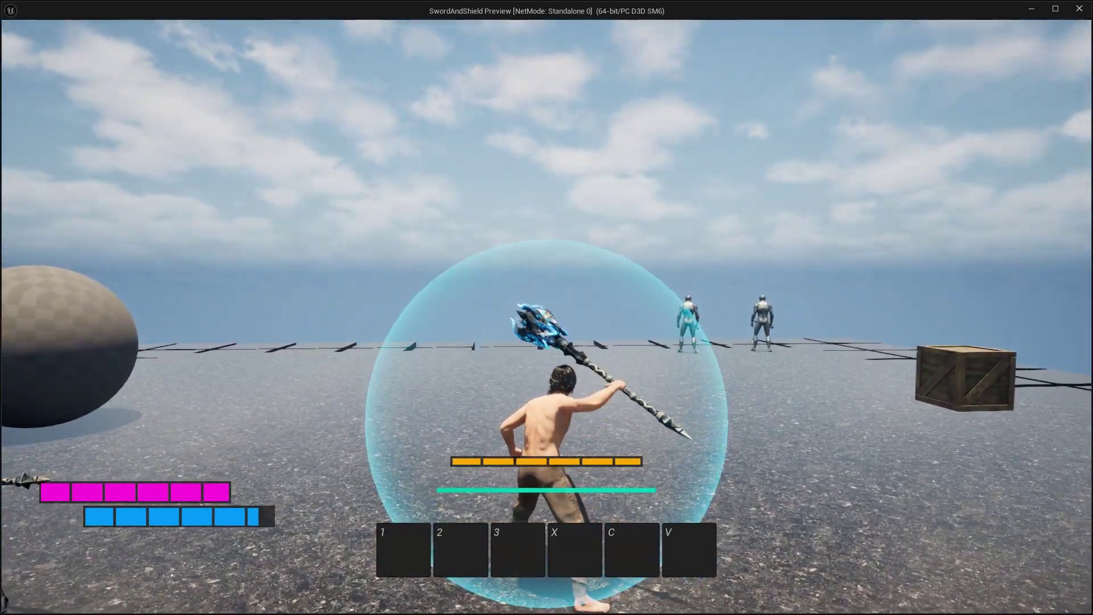
{"action": "key", "text": "w"}
{"action": "right_click", "coordinate": [546, 307]}
{"action": "right_click", "coordinate": [546, 308]}
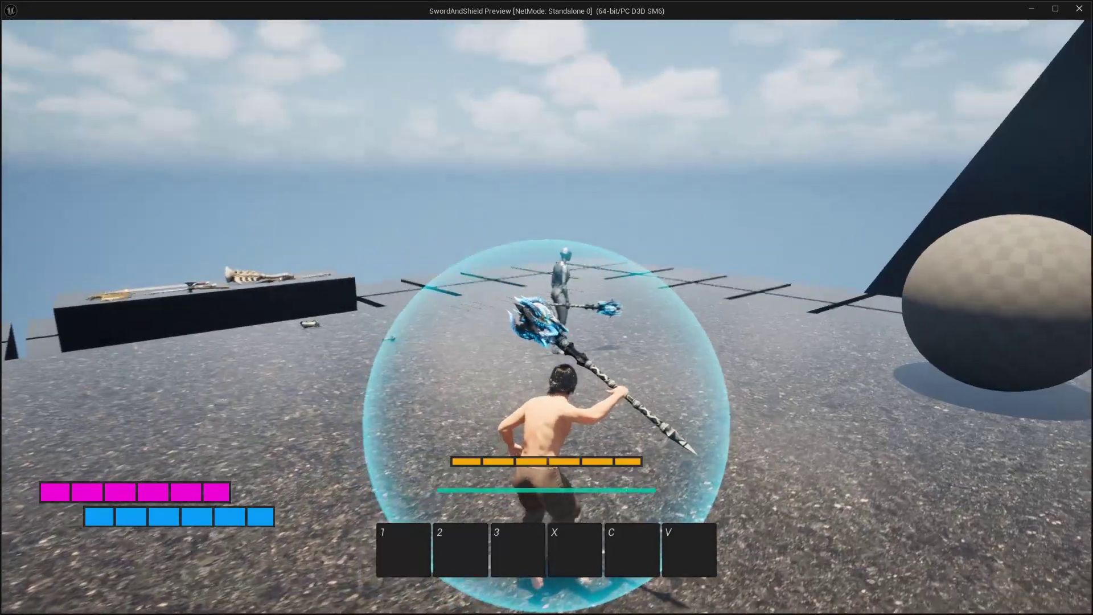
{"action": "key", "text": "w"}
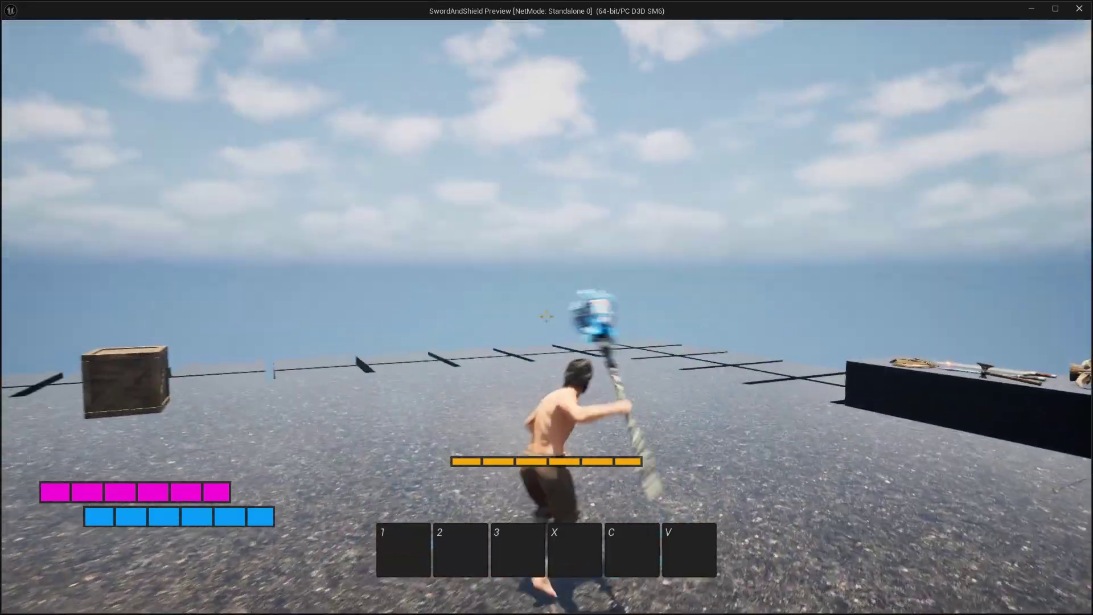
{"action": "key", "text": "w"}
{"action": "right_click", "coordinate": [546, 308]}
{"action": "left_click", "coordinate": [546, 307]}
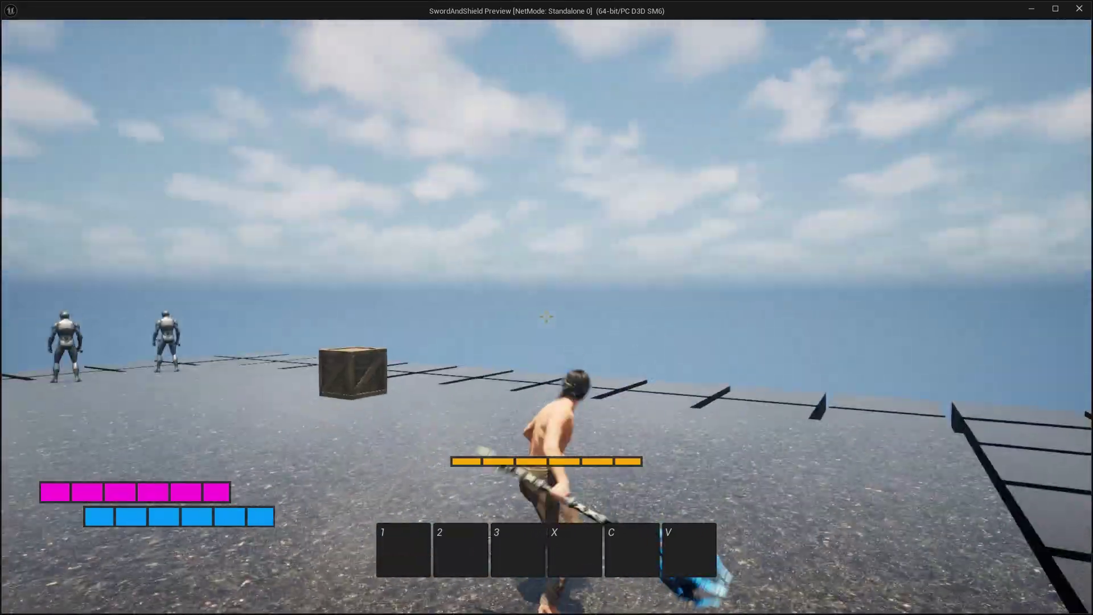
{"action": "right_click", "coordinate": [546, 307]}
{"action": "left_click", "coordinate": [546, 307]}
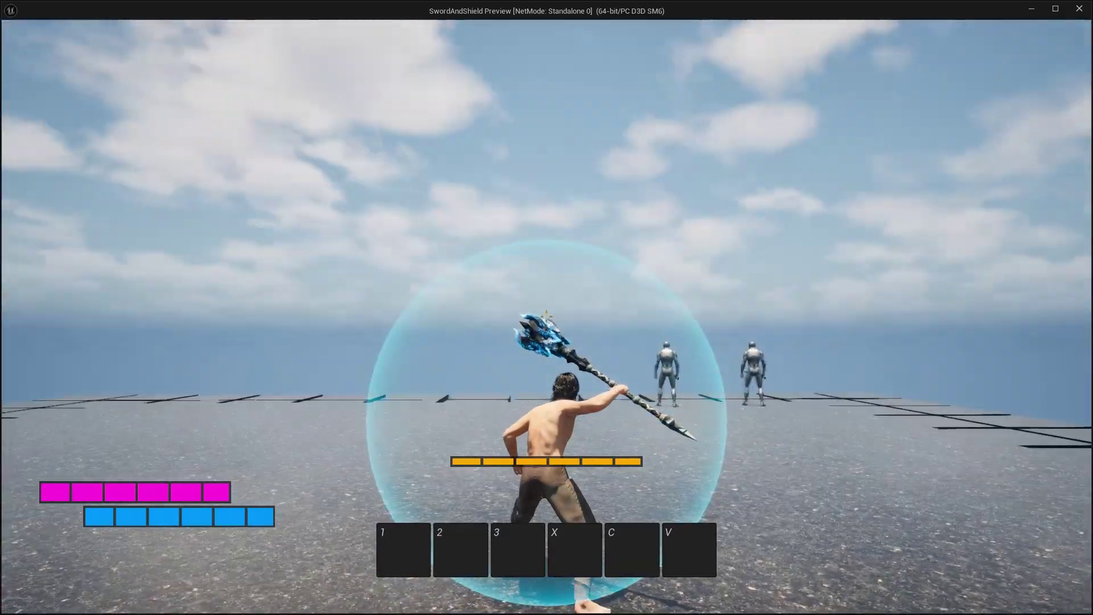
Sprint with the staff drawn, test raising the magic shield after the sprint, and end the play session
{"action": "key", "text": "w"}
{"action": "key", "text": "shift"}
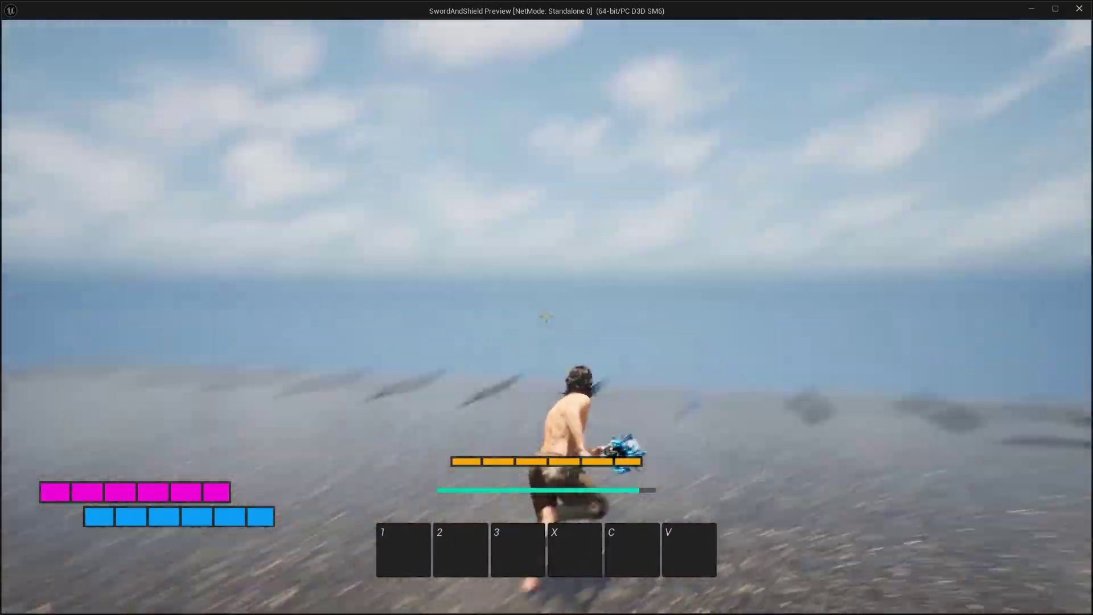
{"action": "key", "text": "d"}
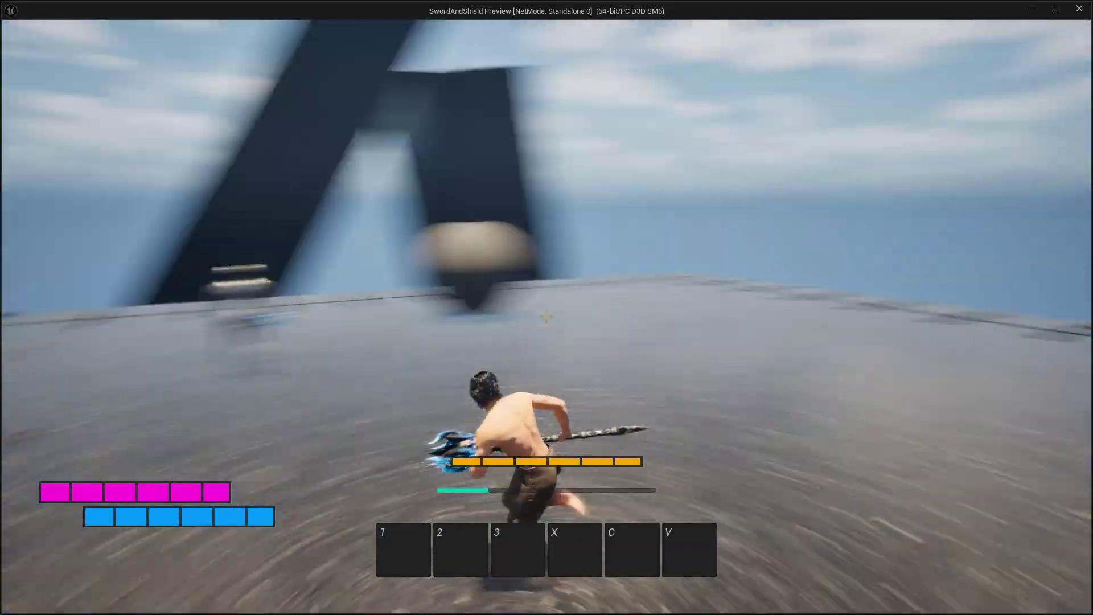
{"action": "right_click", "coordinate": [547, 316]}
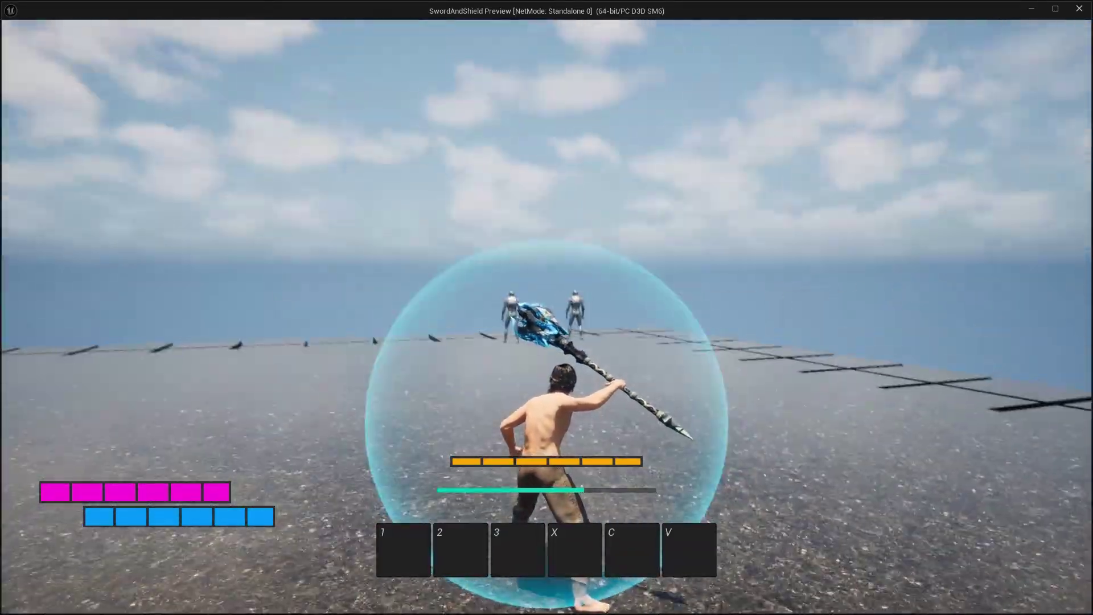
{"action": "key", "text": "Escape"}
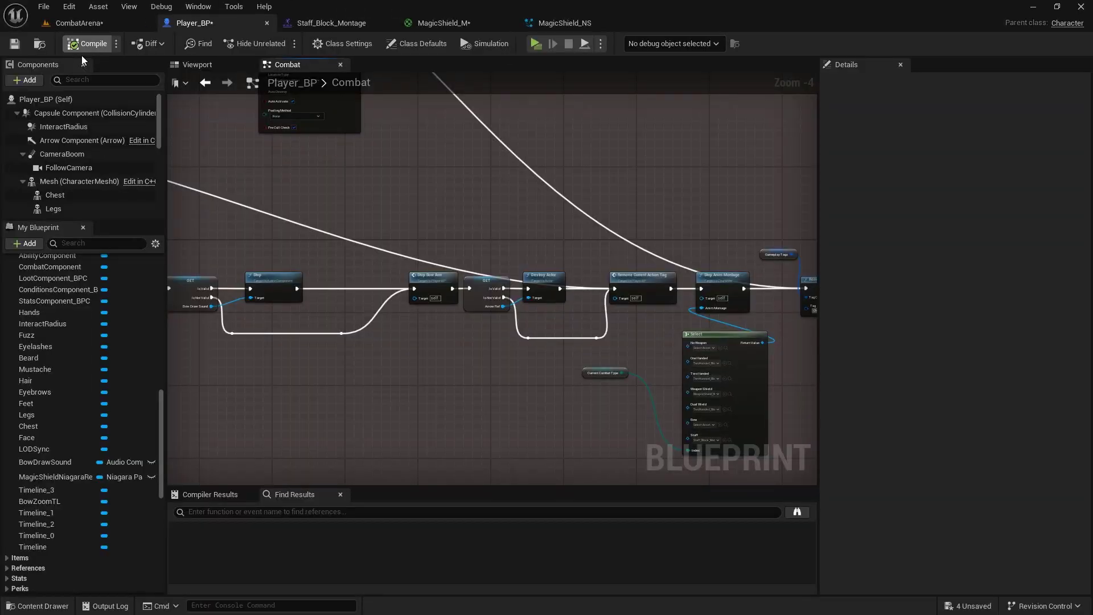
Override the FollowCamera's Motion Blur Max with 1.0 and save Player_BP
{"action": "left_click", "coordinate": [69, 167]}
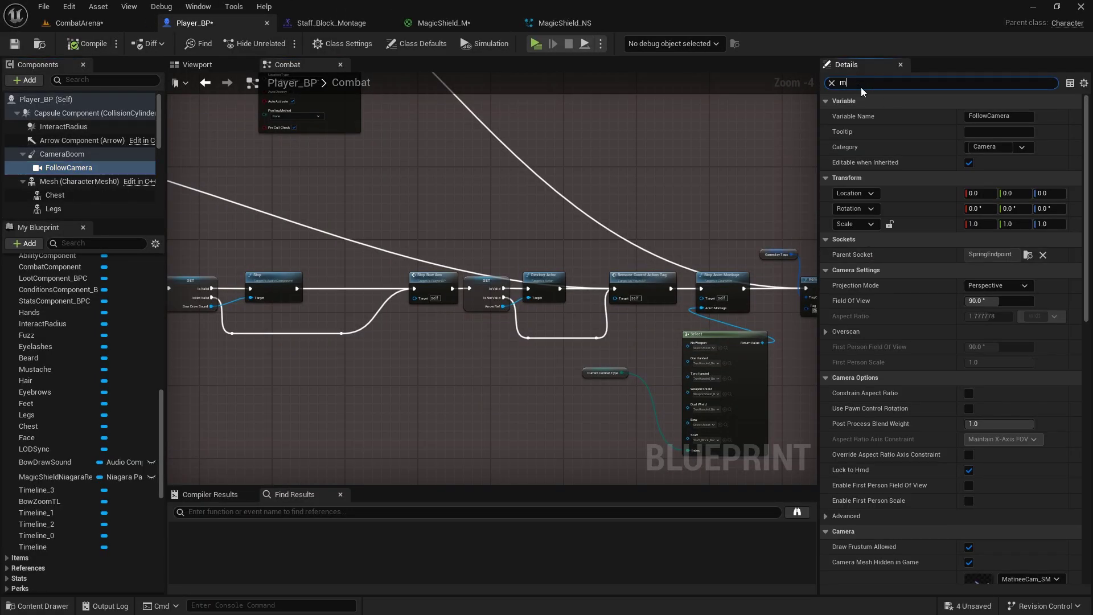
{"action": "left_click", "coordinate": [861, 88]}
{"action": "type", "text": "motio"}
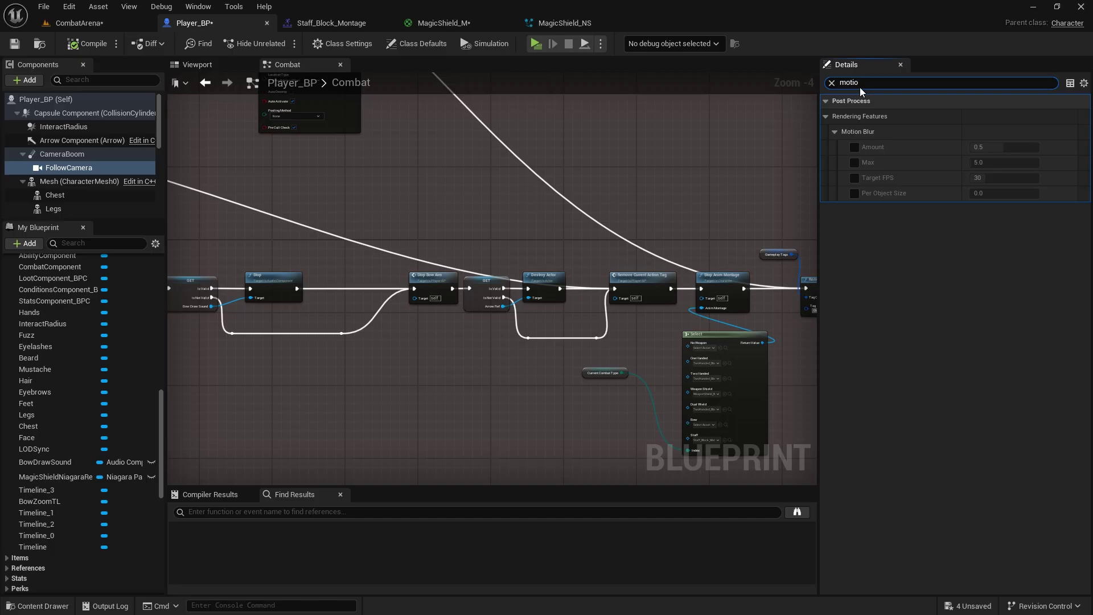
{"action": "left_click", "coordinate": [856, 163]}
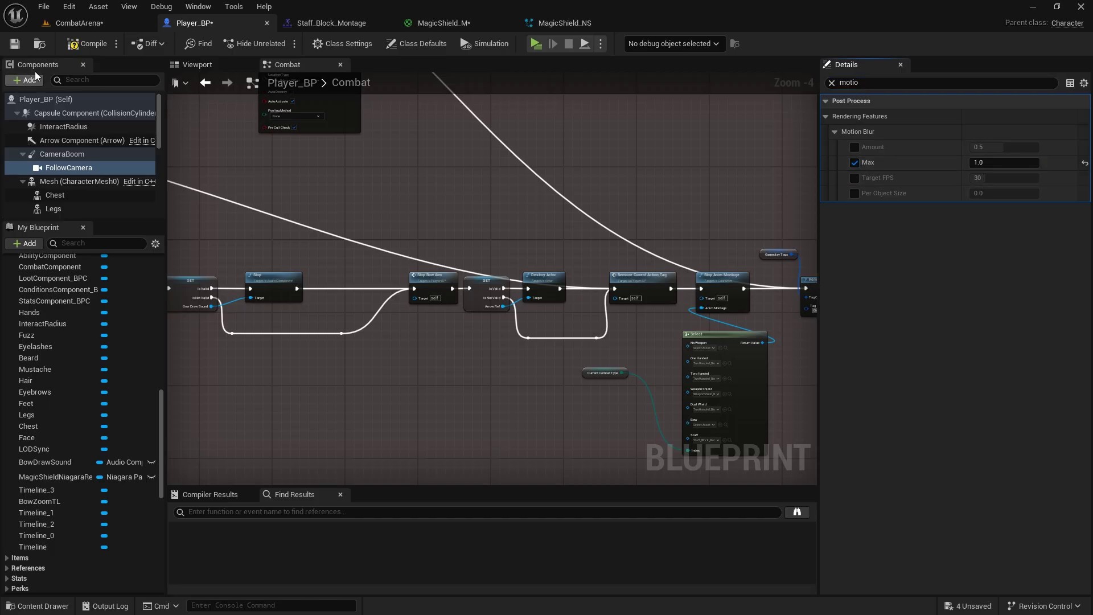
{"action": "left_click", "coordinate": [14, 44]}
Start a new play session from CombatArena, pick up and equip the Death Whisper staff, and draw it
{"action": "left_click", "coordinate": [81, 23]}
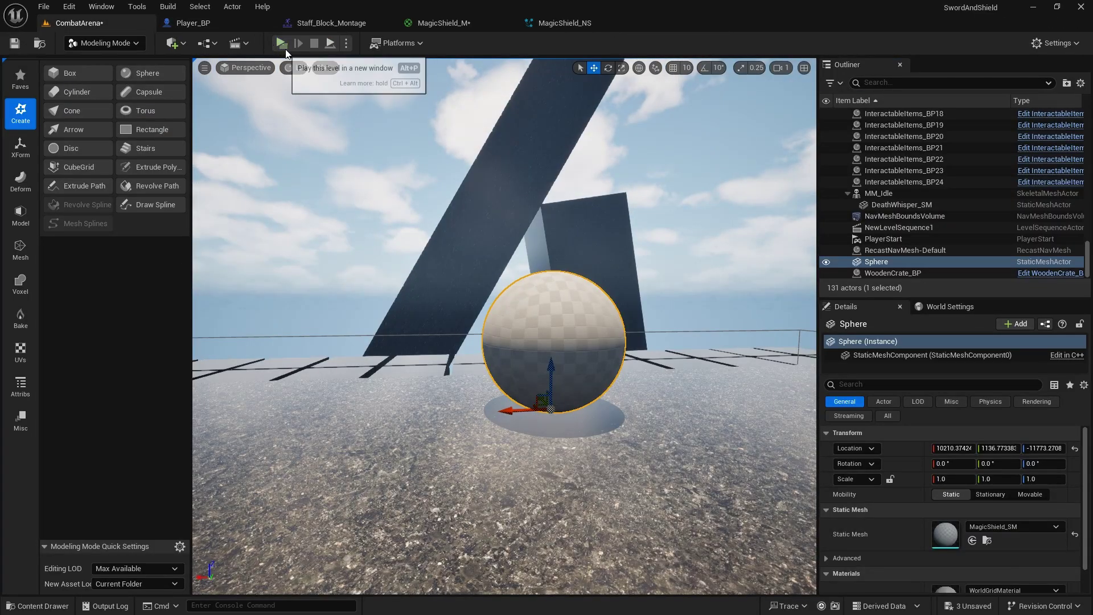
{"action": "left_click", "coordinate": [286, 50]}
{"action": "key", "text": "w"}
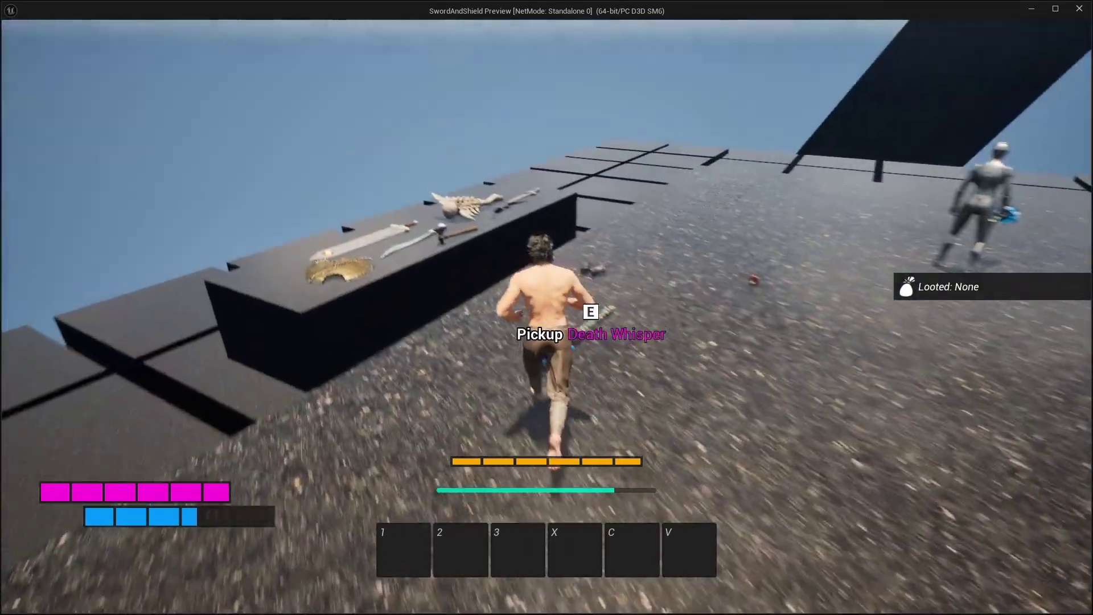
{"action": "key", "text": "e"}
{"action": "key", "text": "Tab"}
{"action": "right_click", "coordinate": [654, 195]}
{"action": "key", "text": "Tab"}
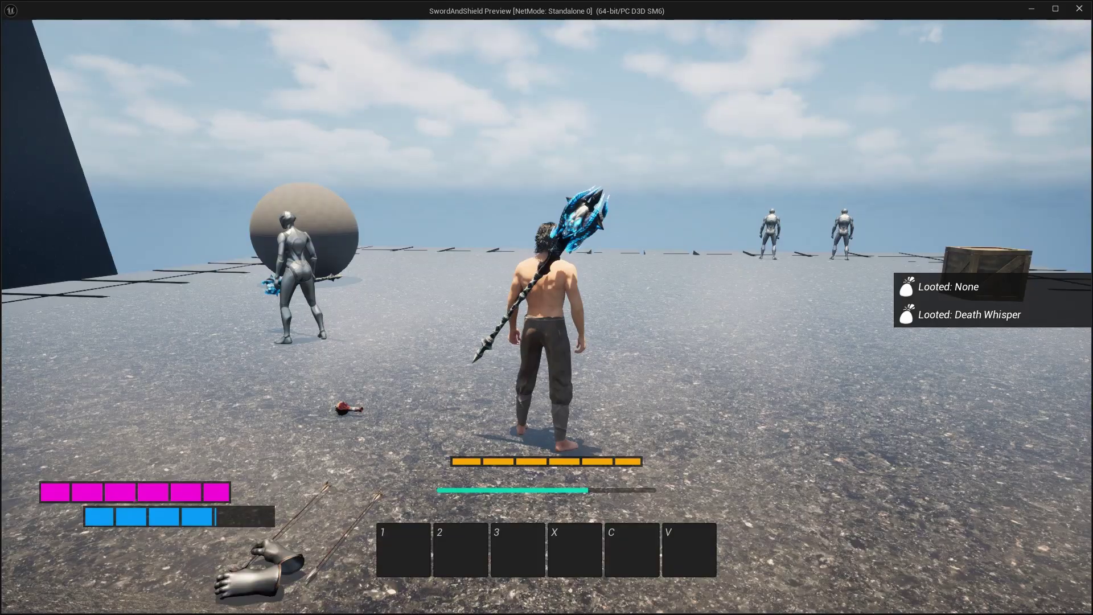
{"action": "key", "text": "r"}
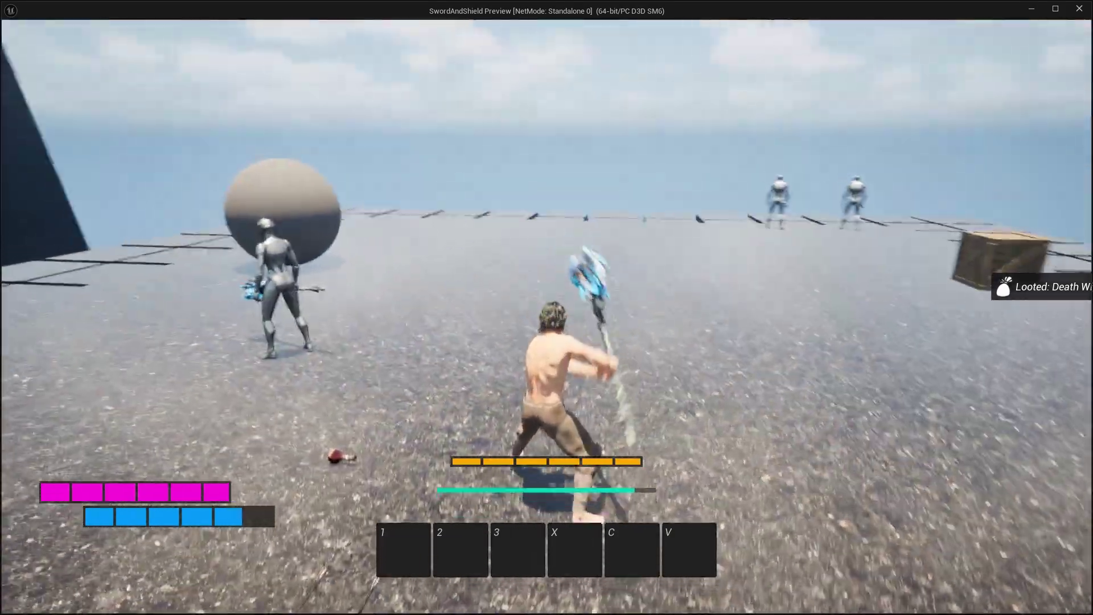
Test the magic shield block while moving and turning the camera to check the motion blur, and end the play session
{"action": "right_click", "coordinate": [547, 307]}
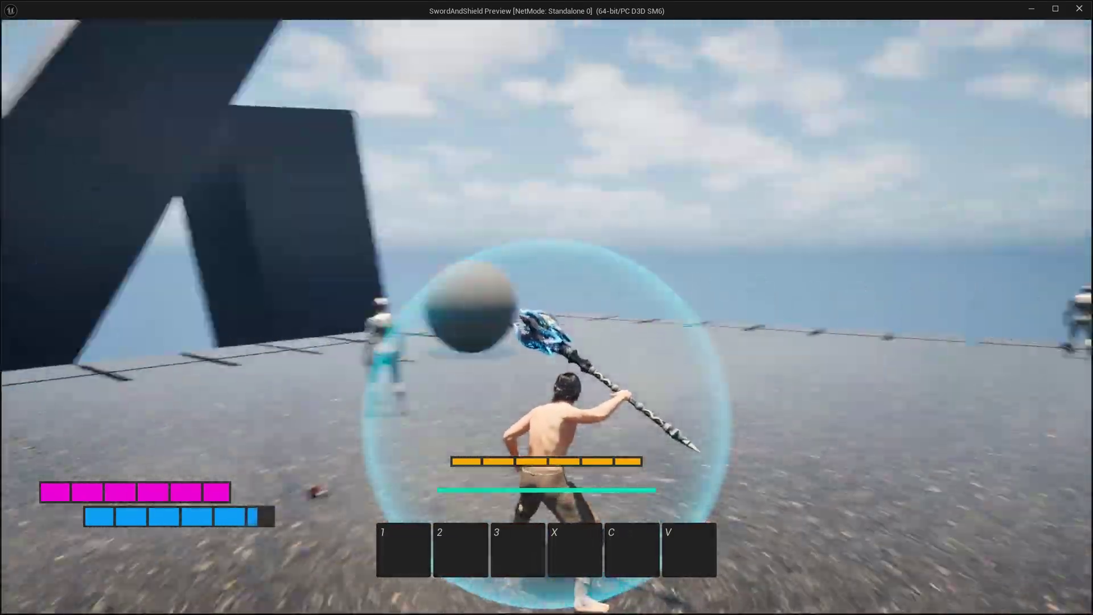
{"action": "key", "text": "w"}
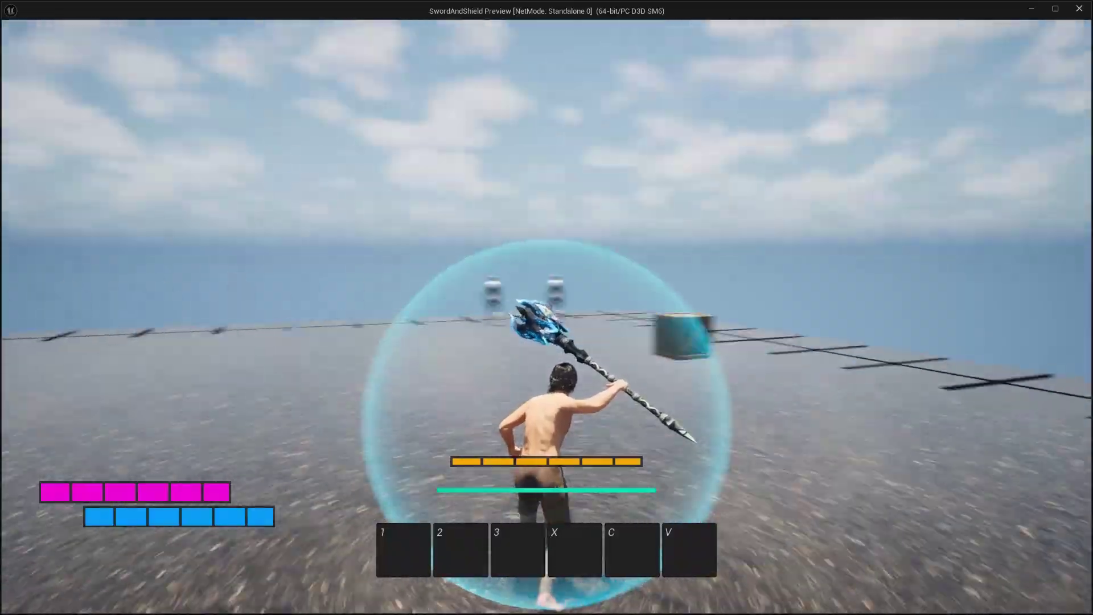
{"action": "key", "text": "w"}
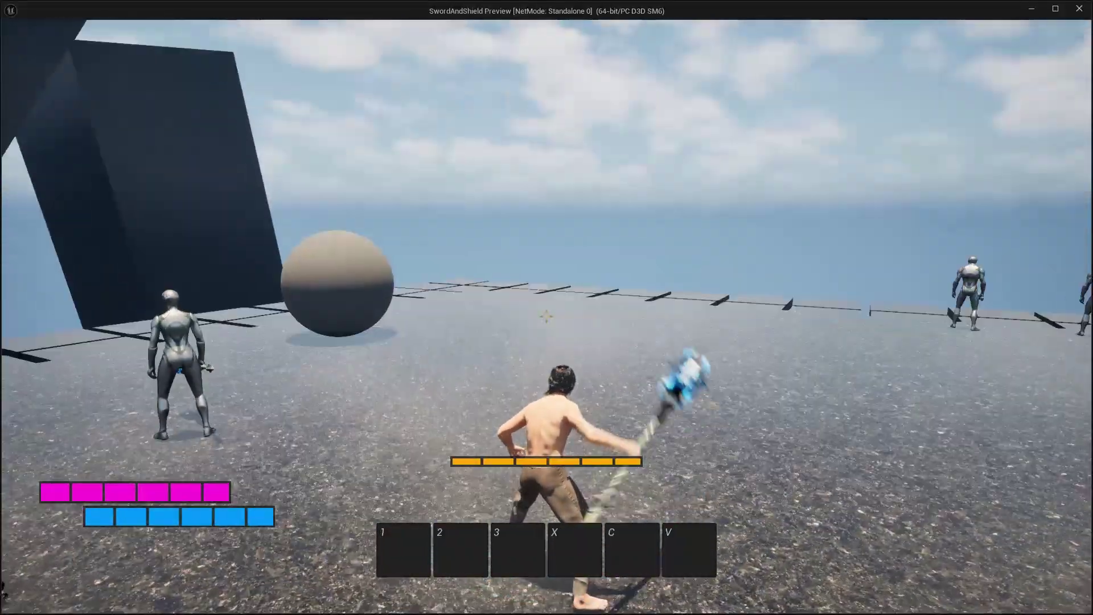
{"action": "key", "text": "w"}
{"action": "right_click", "coordinate": [547, 316]}
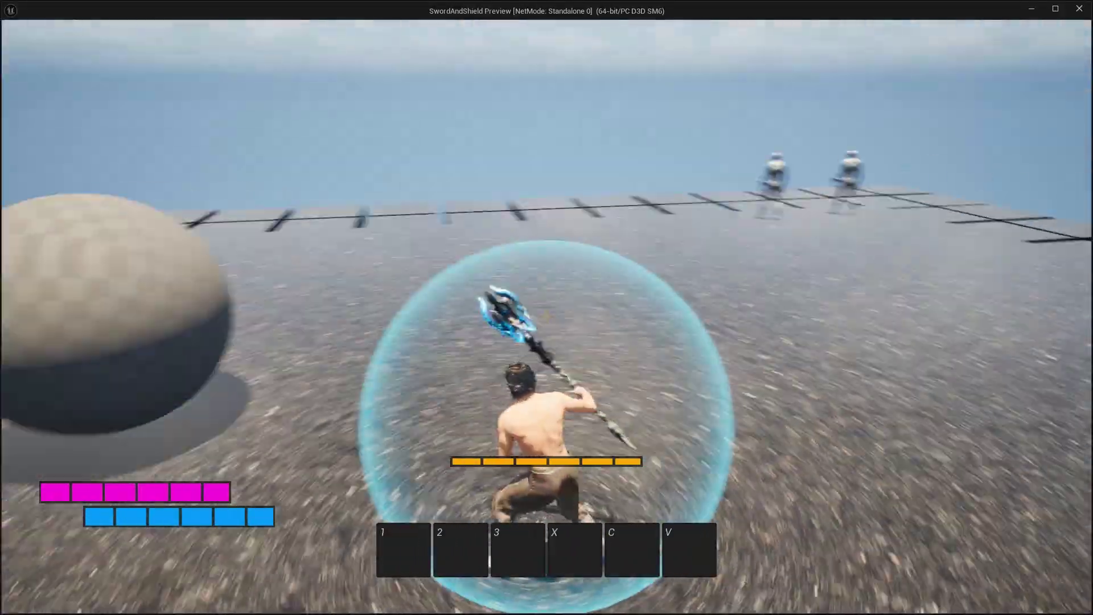
{"action": "key", "text": "Escape"}
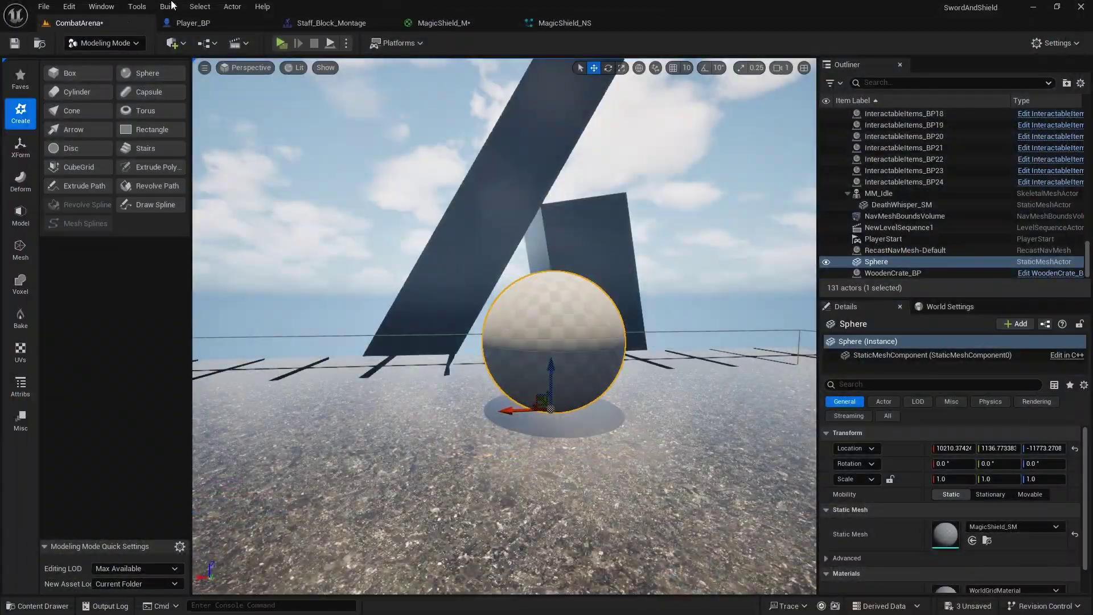
{"action": "right_click_drag", "start_coordinate": [546, 317], "coordinate": [615, 313]}
{"action": "key", "text": "w"}
{"action": "key", "text": "w"}
{"action": "key", "text": "w"}
{"action": "key", "text": "w"}
{"action": "right_click_drag", "start_coordinate": [455, 438], "coordinate": [469, 419]}
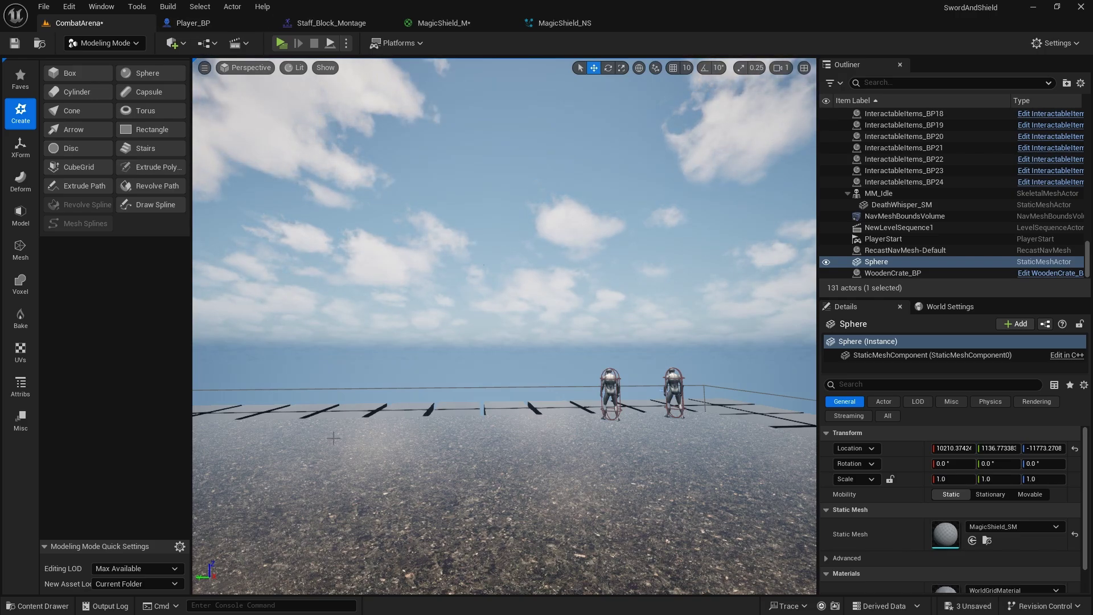
Open the CombatComponent blueprint for editing from Player_BP's components
{"action": "left_click", "coordinate": [192, 25]}
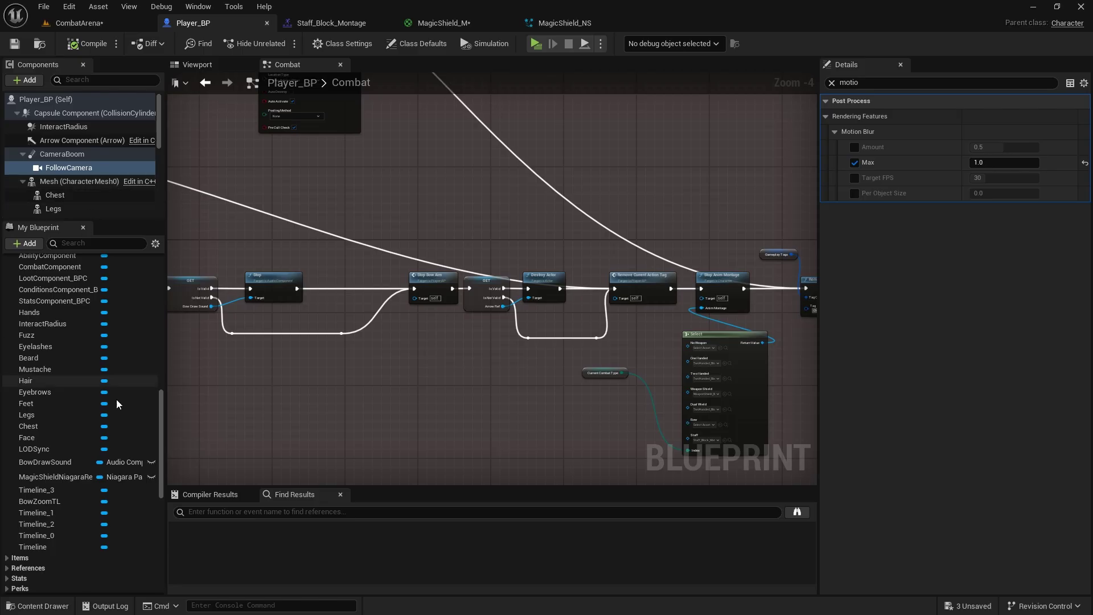
{"action": "scroll", "coordinate": [67, 351], "scroll_direction": "up", "scroll_amount": 15}
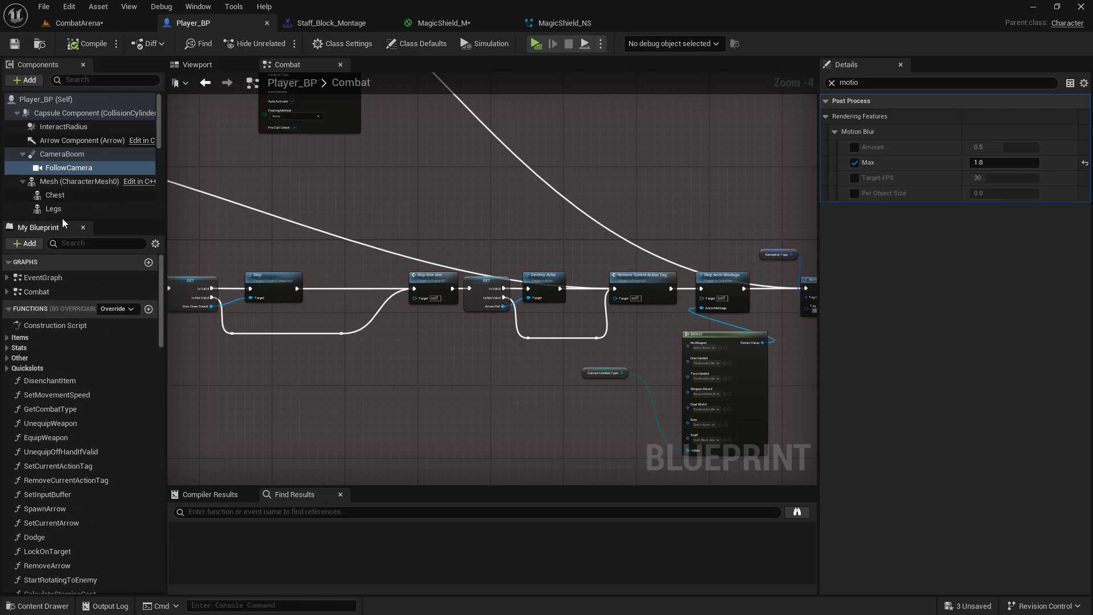
{"action": "scroll", "coordinate": [57, 202], "scroll_direction": "down", "scroll_amount": 10}
{"action": "right_click", "coordinate": [67, 181]}
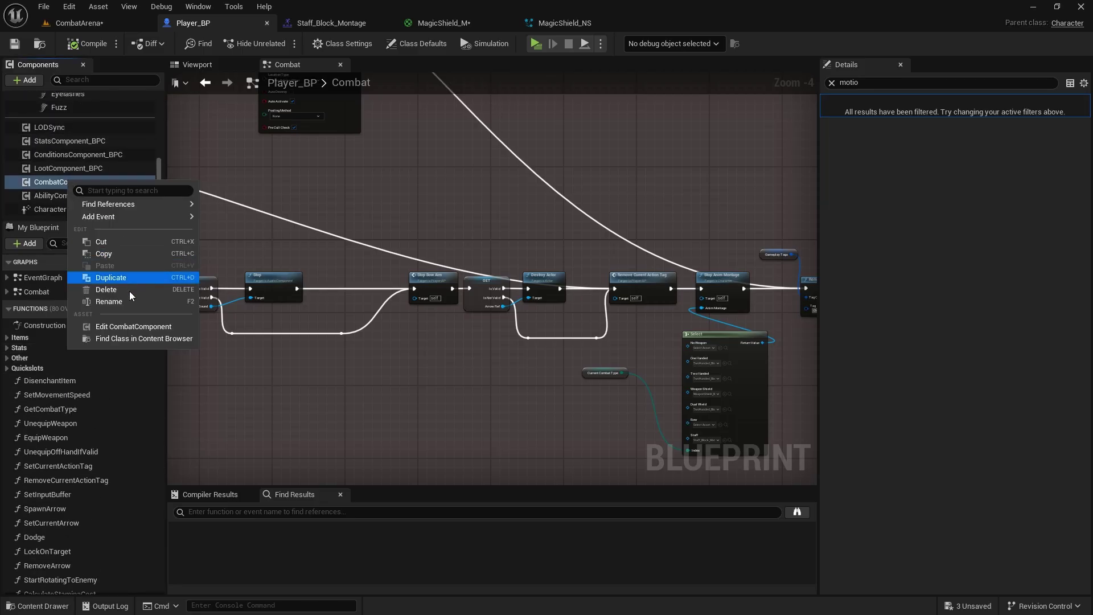
{"action": "left_click", "coordinate": [127, 326]}
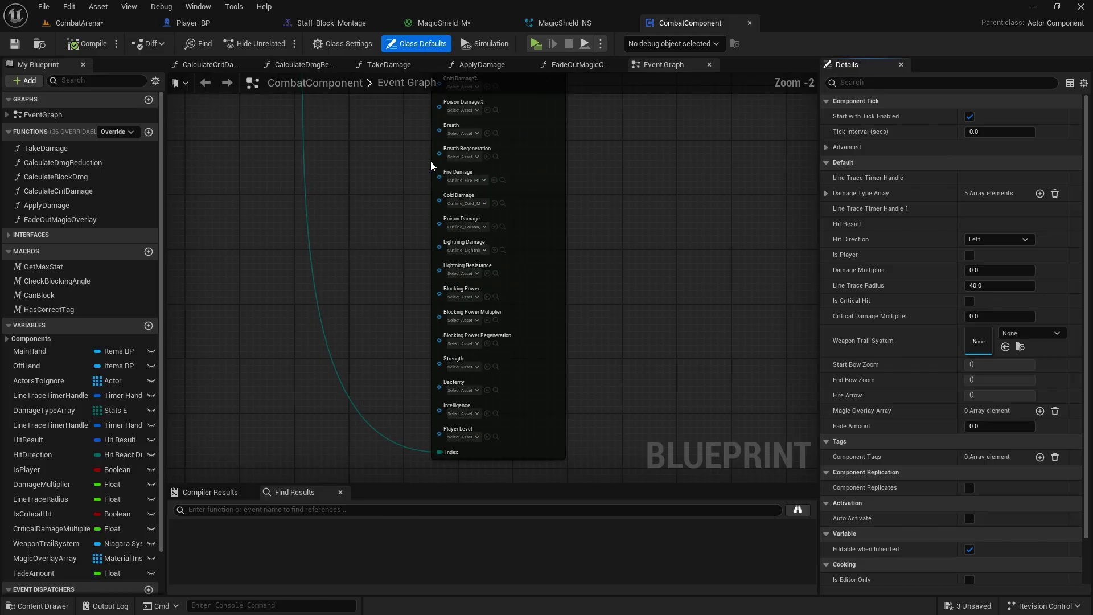
Close all of CombatComponent's graphs except the Event Graph, and open the TakeDamage function
{"action": "right_click", "coordinate": [645, 69]}
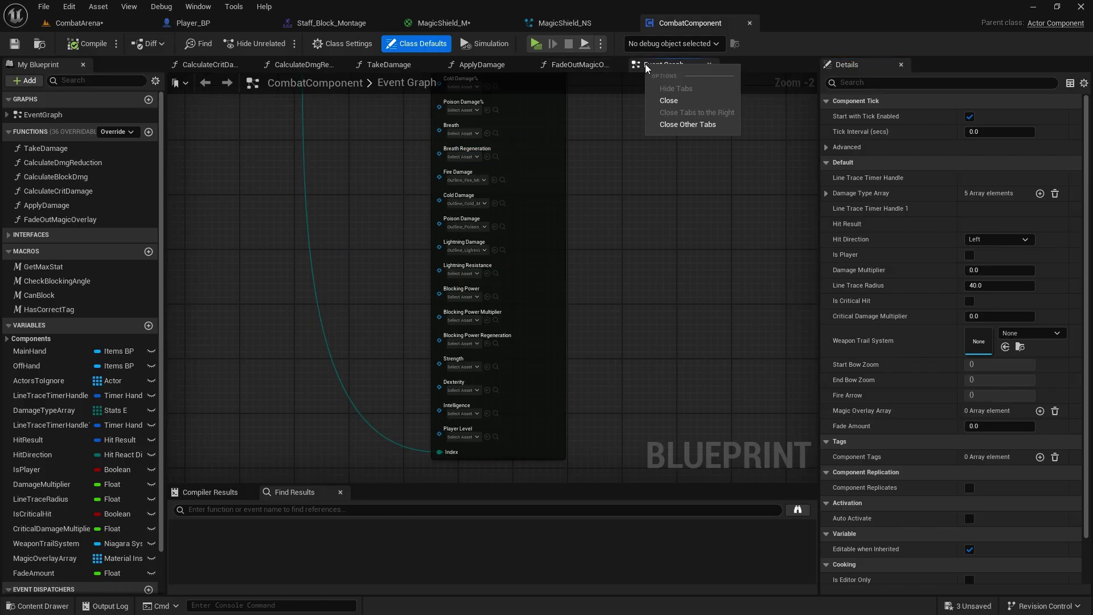
{"action": "left_click", "coordinate": [678, 125]}
{"action": "scroll", "coordinate": [317, 181], "scroll_direction": "down", "scroll_amount": 1}
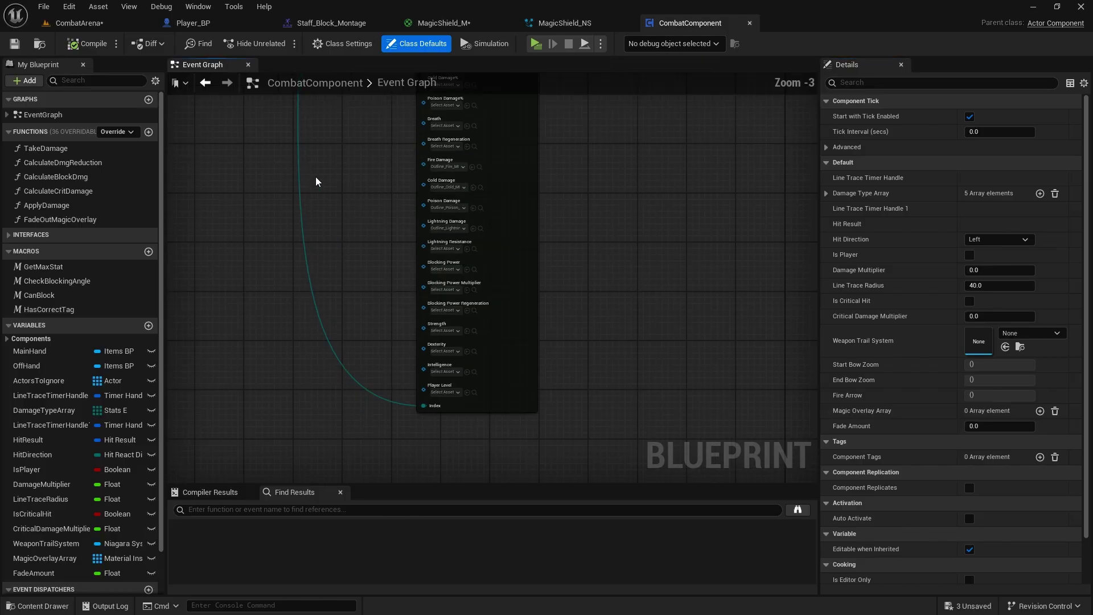
{"action": "double_click", "coordinate": [55, 149]}
Examine the TakeDamage graph from the character status tag check and gameplay tag switch through the damage and blocking logic
{"action": "scroll", "coordinate": [459, 323], "scroll_direction": "up", "scroll_amount": 5}
{"action": "right_click_drag", "start_coordinate": [460, 324], "coordinate": [766, 430]}
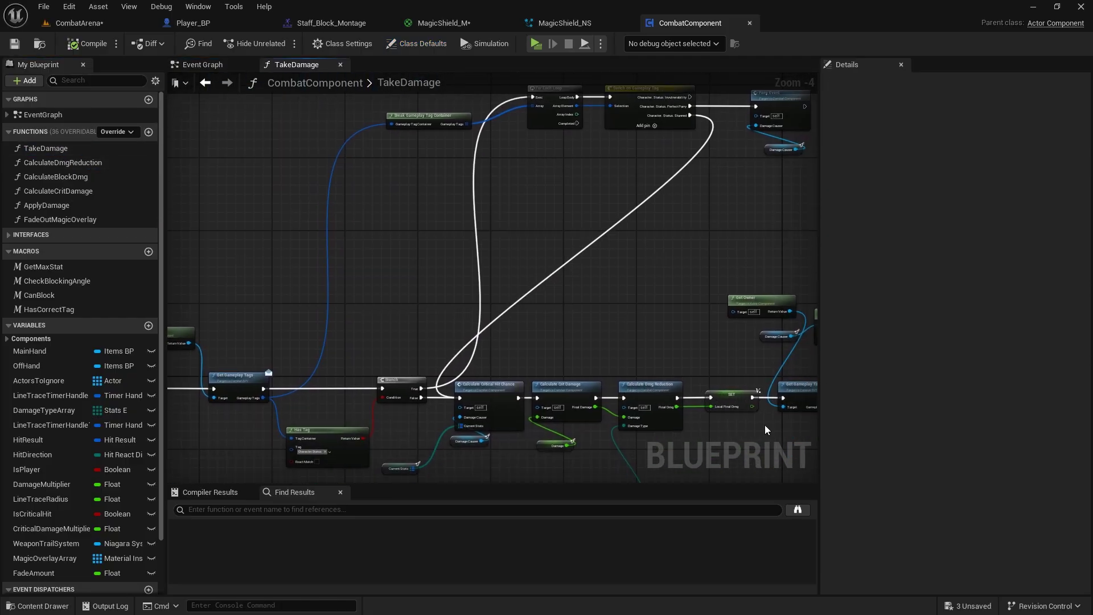
{"action": "right_click_drag", "start_coordinate": [621, 90], "coordinate": [531, 242]}
{"action": "scroll", "coordinate": [531, 242], "scroll_direction": "up", "scroll_amount": 4}
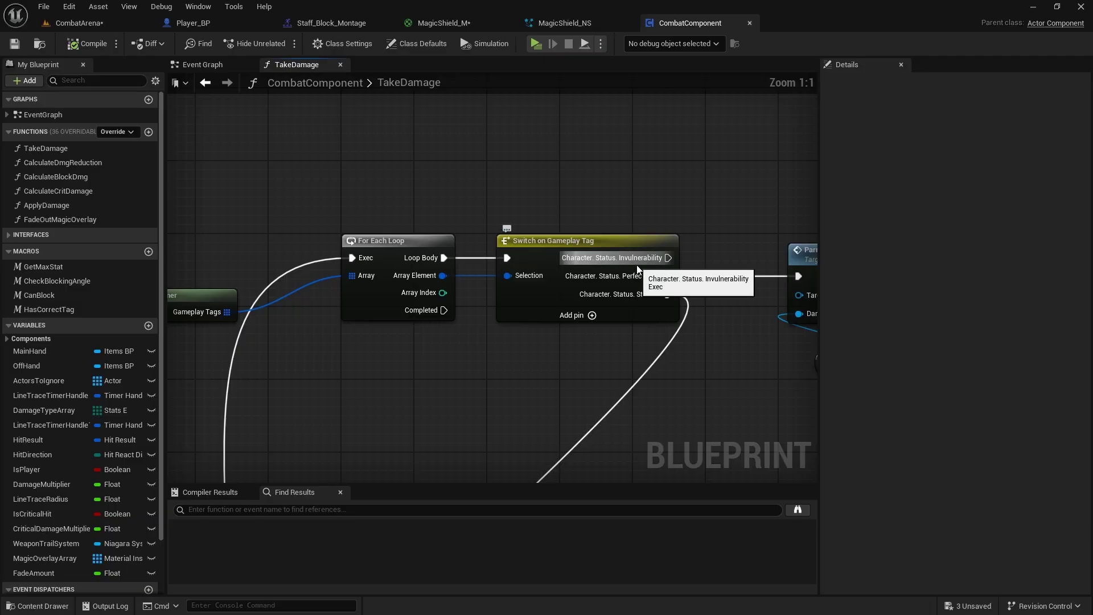
{"action": "right_click_drag", "start_coordinate": [620, 400], "coordinate": [609, 76]}
{"action": "scroll", "coordinate": [609, 75], "scroll_direction": "down", "scroll_amount": 3}
{"action": "right_click_drag", "start_coordinate": [570, 256], "coordinate": [252, 181]}
{"action": "right_click_drag", "start_coordinate": [327, 96], "coordinate": [268, 109]}
{"action": "right_click_drag", "start_coordinate": [533, 251], "coordinate": [344, 362]}
{"action": "right_click_drag", "start_coordinate": [422, 385], "coordinate": [802, 408]}
{"action": "scroll", "coordinate": [541, 420], "scroll_direction": "down", "scroll_amount": 2}
{"action": "scroll", "coordinate": [583, 293], "scroll_direction": "up", "scroll_amount": 2}
Compare the gameplay tag switch's invulnerability, perfect parry and stunned outputs with the damage calculation chain leading to the Can Block check
{"action": "right_click_drag", "start_coordinate": [583, 245], "coordinate": [489, 337]}
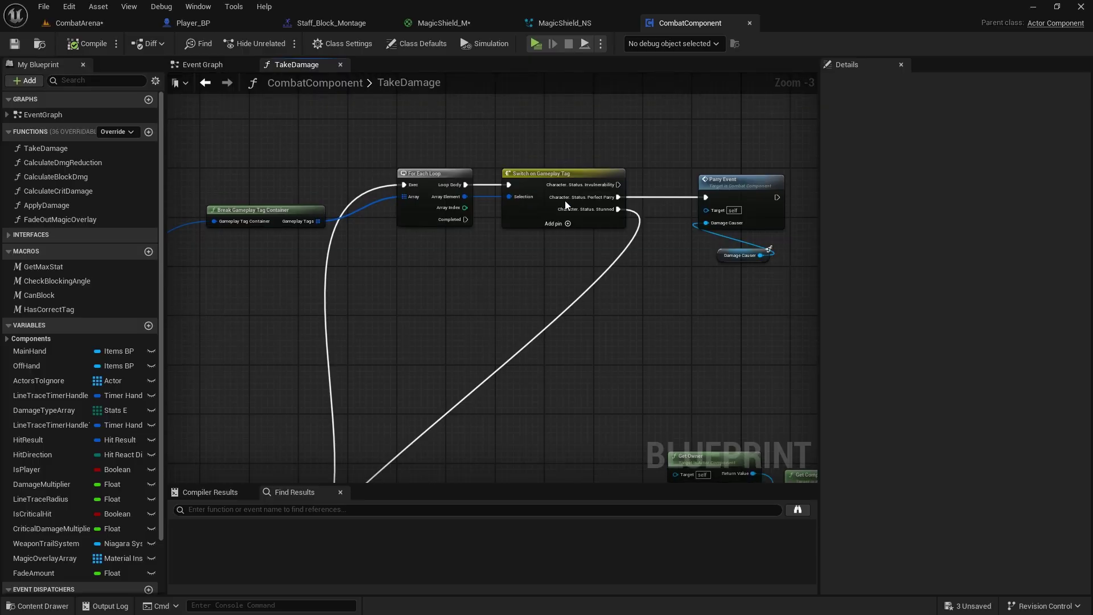
{"action": "scroll", "coordinate": [541, 184], "scroll_direction": "up", "scroll_amount": 2}
{"action": "right_click_drag", "start_coordinate": [558, 297], "coordinate": [529, 190]}
{"action": "scroll", "coordinate": [583, 212], "scroll_direction": "down", "scroll_amount": 2}
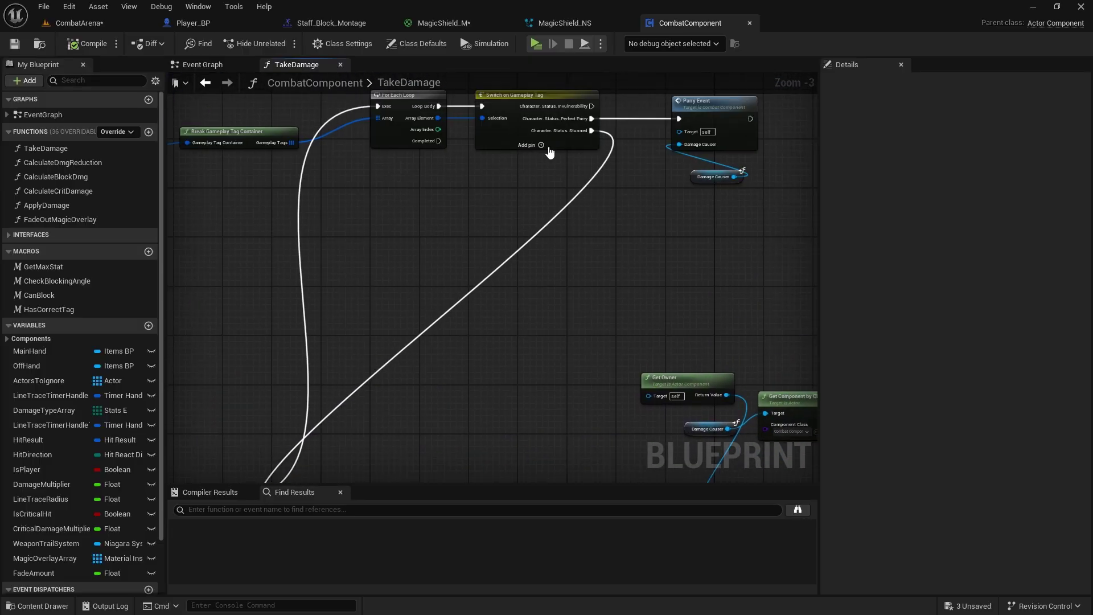
{"action": "right_click_drag", "start_coordinate": [532, 266], "coordinate": [551, 247]}
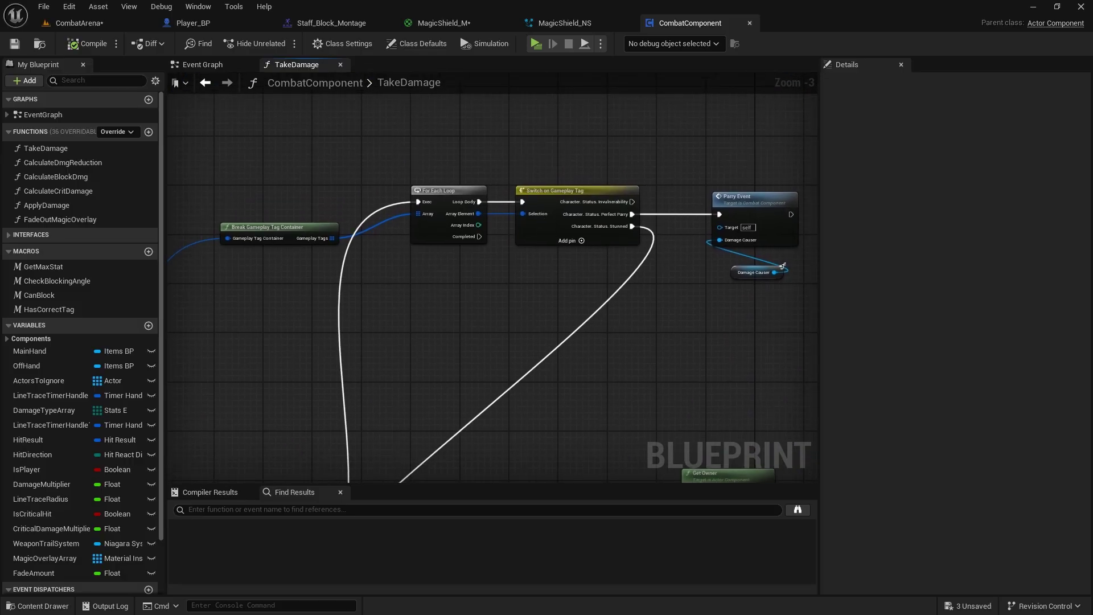
{"action": "right_click_drag", "start_coordinate": [490, 416], "coordinate": [549, 75]}
{"action": "right_click_drag", "start_coordinate": [629, 291], "coordinate": [357, 236]}
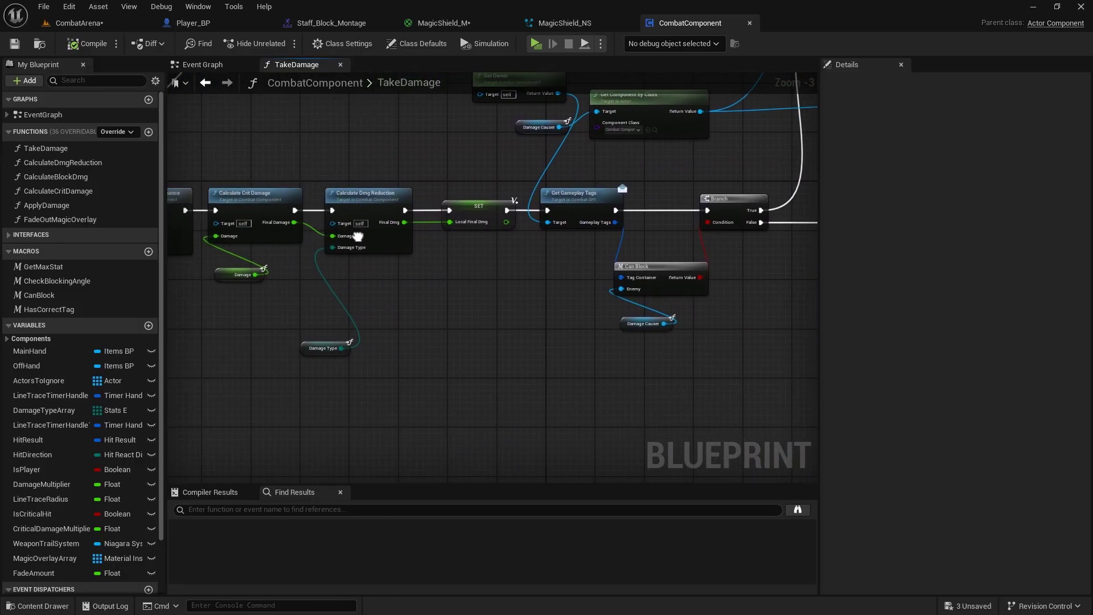
{"action": "right_click_drag", "start_coordinate": [430, 247], "coordinate": [689, 251]}
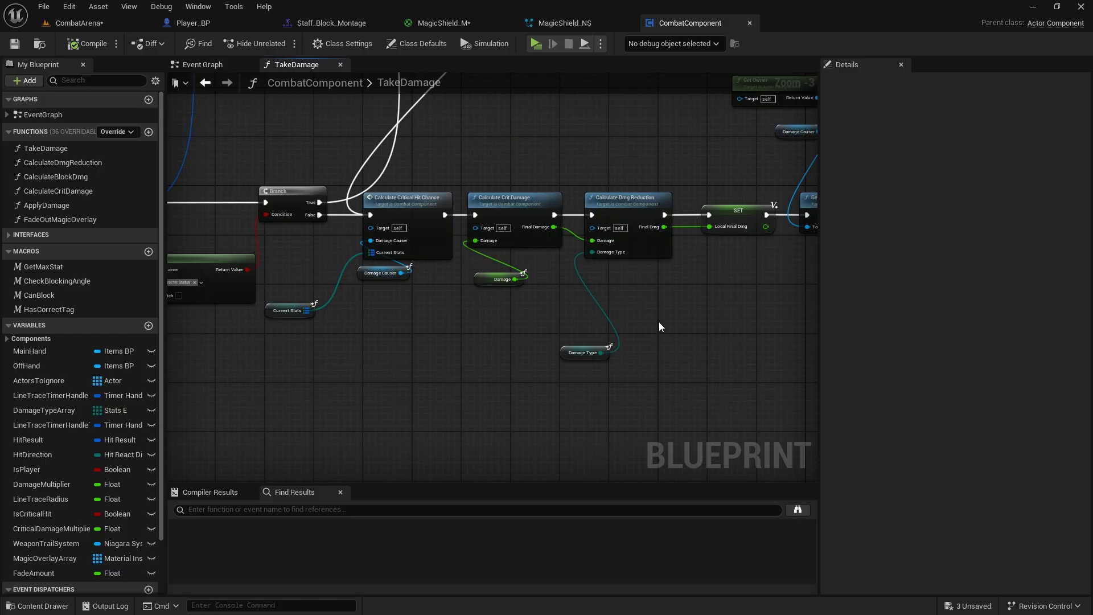
Examine the Can Block check in TakeDamage and the conditions inside its macro, and return to the TakeDamage graph
{"action": "right_click_drag", "start_coordinate": [660, 323], "coordinate": [252, 381]}
{"action": "right_click_drag", "start_coordinate": [434, 325], "coordinate": [229, 369]}
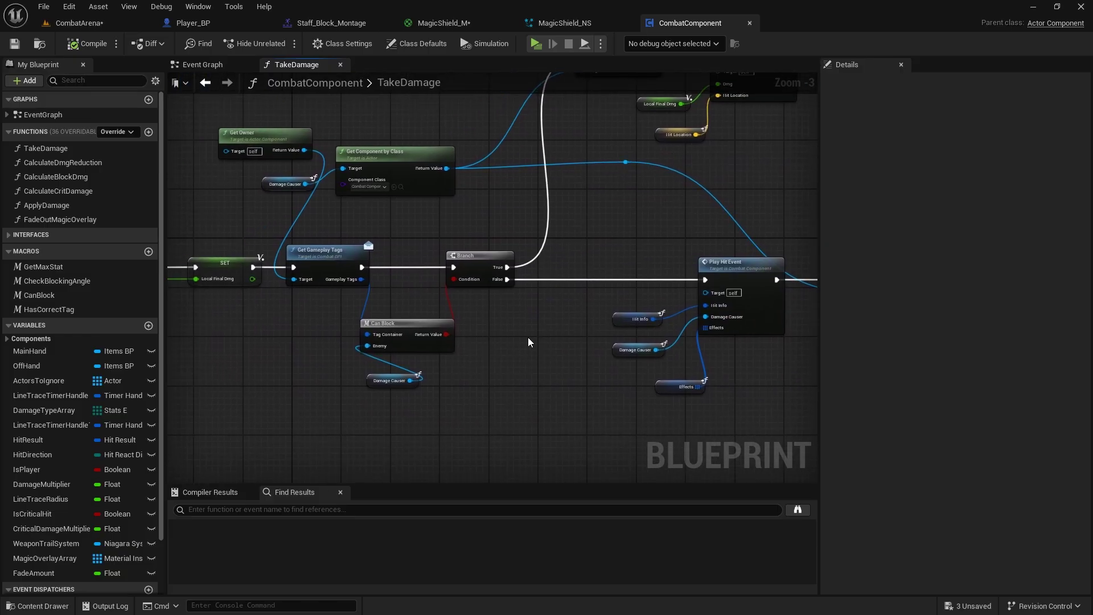
{"action": "scroll", "coordinate": [514, 297], "scroll_direction": "up", "scroll_amount": 2}
{"action": "right_click_drag", "start_coordinate": [521, 283], "coordinate": [539, 347]}
{"action": "right_click_drag", "start_coordinate": [406, 374], "coordinate": [393, 408]}
{"action": "double_click", "coordinate": [416, 380]}
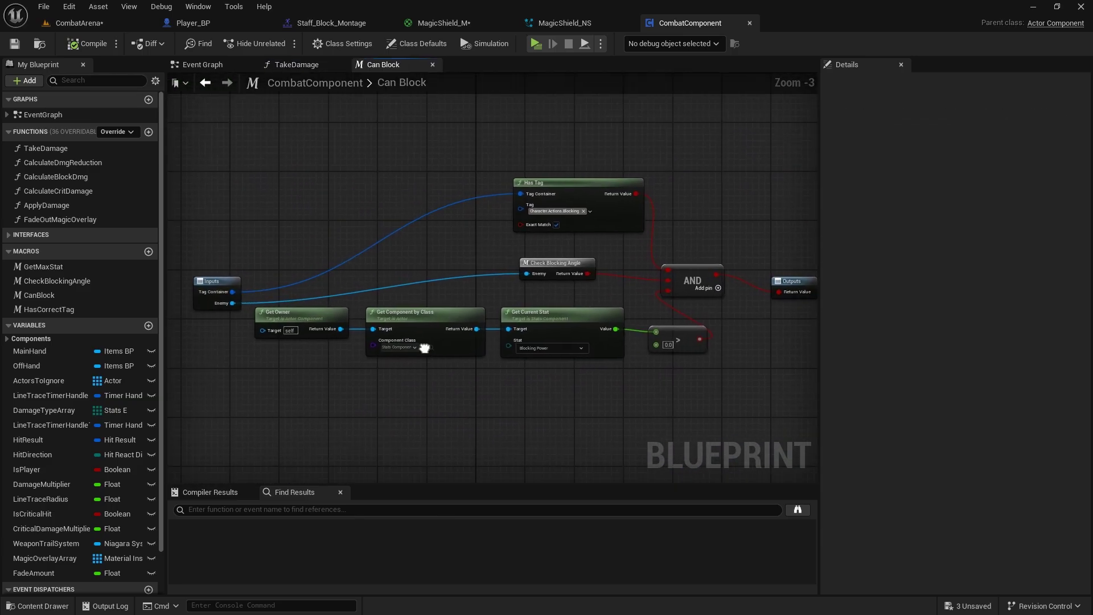
{"action": "left_click", "coordinate": [206, 85]}
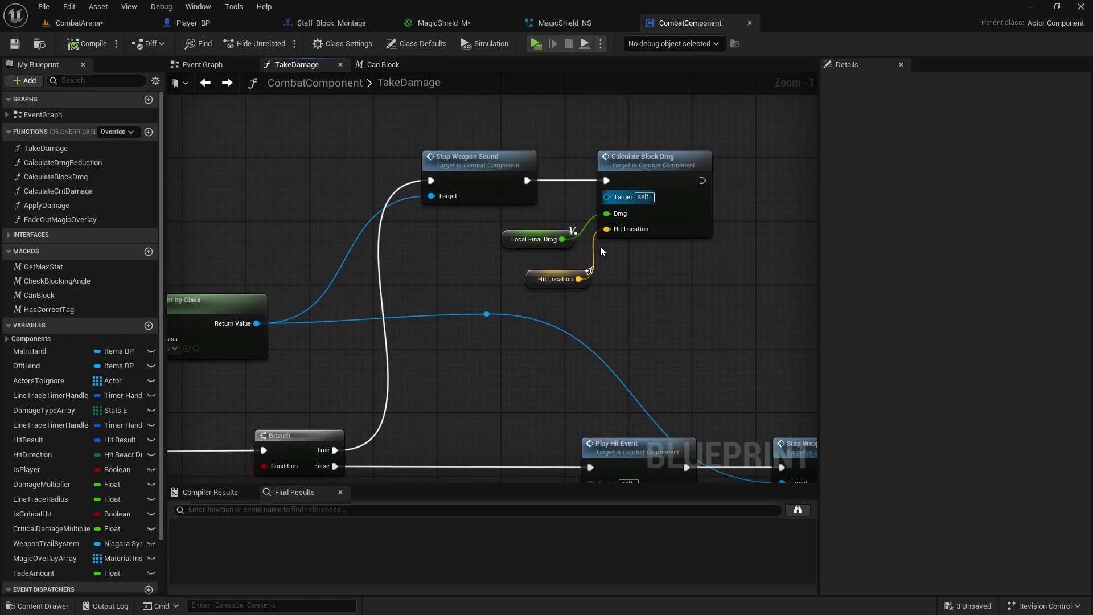
Add a second Branch node in TakeDamage and run it from the False output of the Can Block branch
{"action": "right_click_drag", "start_coordinate": [423, 311], "coordinate": [492, 116]}
{"action": "left_click", "coordinate": [477, 263]}
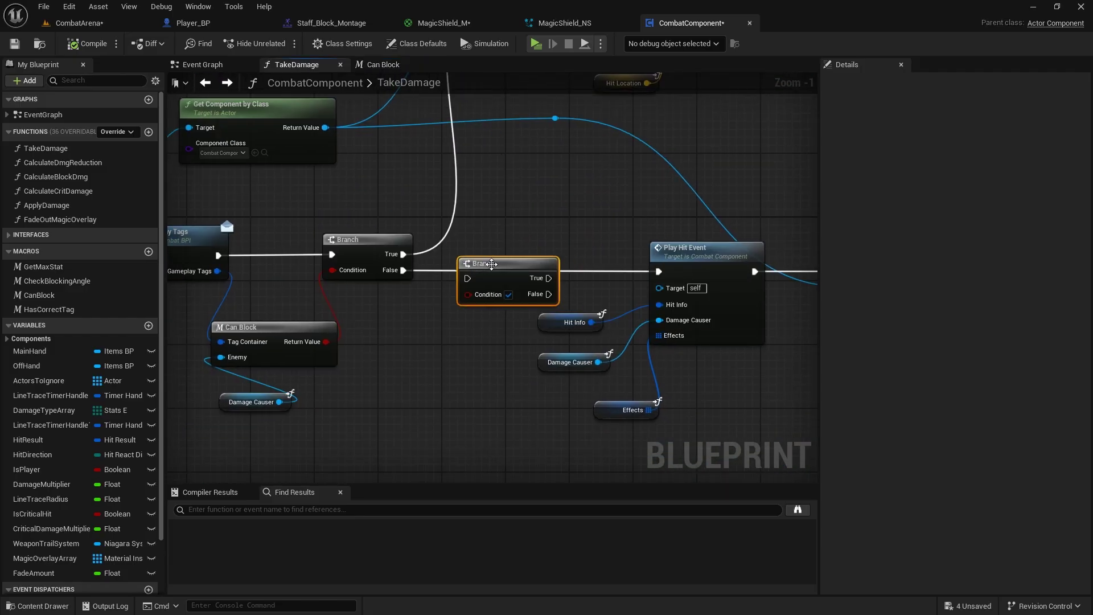
{"action": "left_click_drag", "start_coordinate": [403, 271], "coordinate": [476, 275]}
{"action": "right_click_drag", "start_coordinate": [484, 275], "coordinate": [663, 222]}
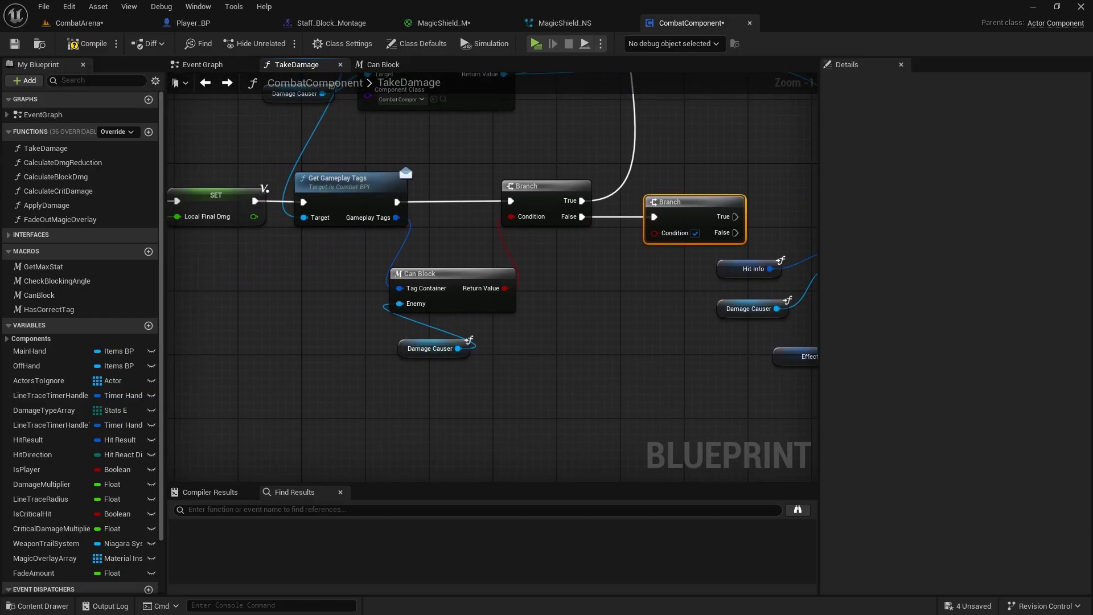
Add a Has Tag node fed by the Gameplay Tags output of Get Gameplay Tags
{"action": "right_click_drag", "start_coordinate": [390, 364], "coordinate": [405, 411]}
{"action": "right_click_drag", "start_coordinate": [359, 336], "coordinate": [428, 425]}
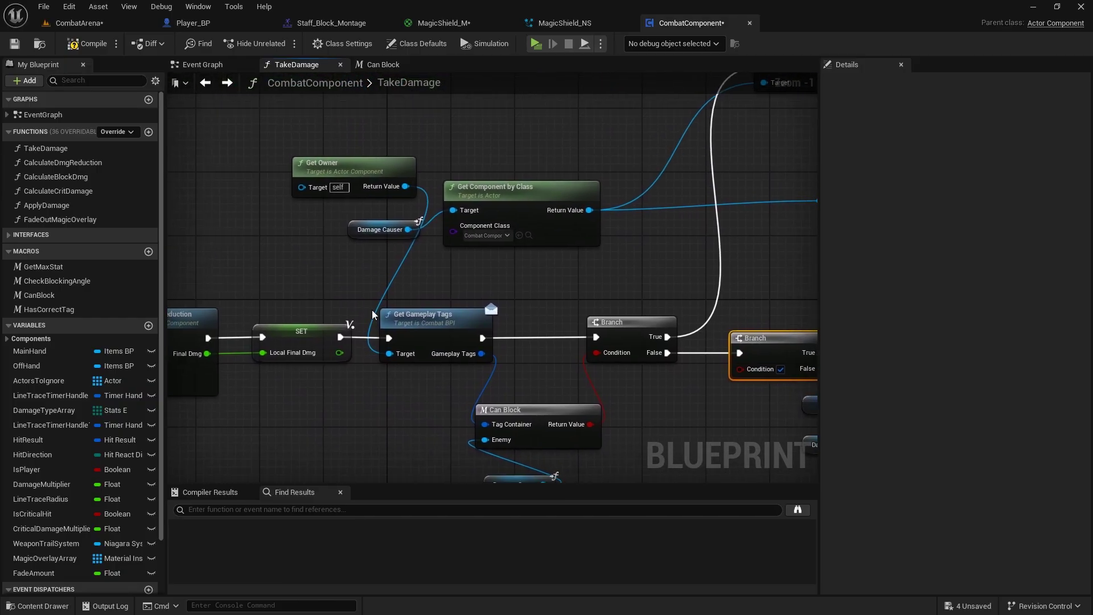
{"action": "right_click_drag", "start_coordinate": [455, 351], "coordinate": [247, 167]}
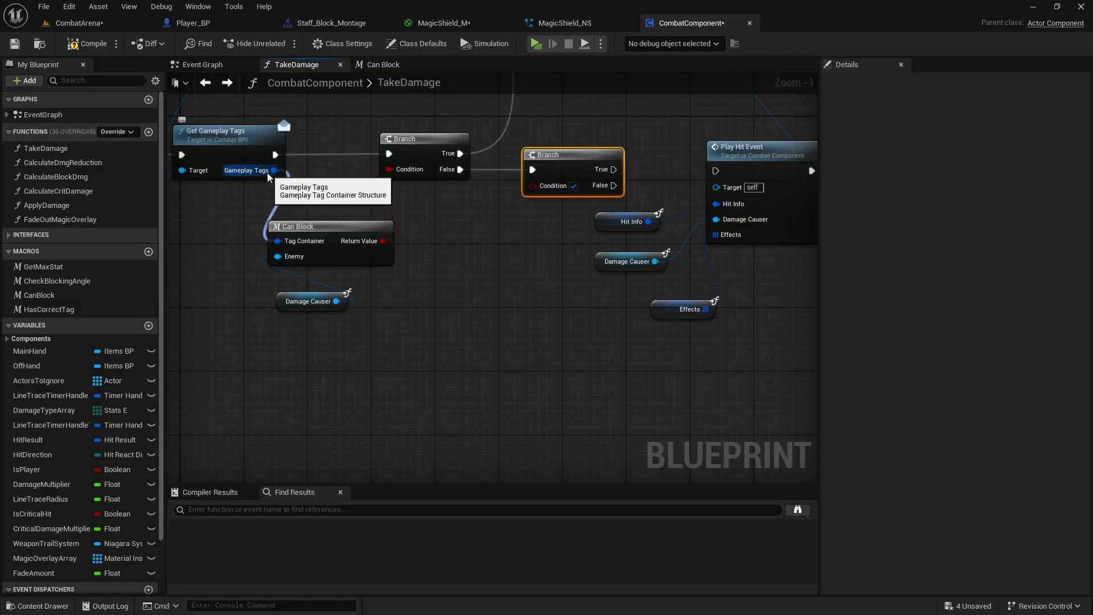
{"action": "left_click_drag", "start_coordinate": [268, 172], "coordinate": [455, 296]}
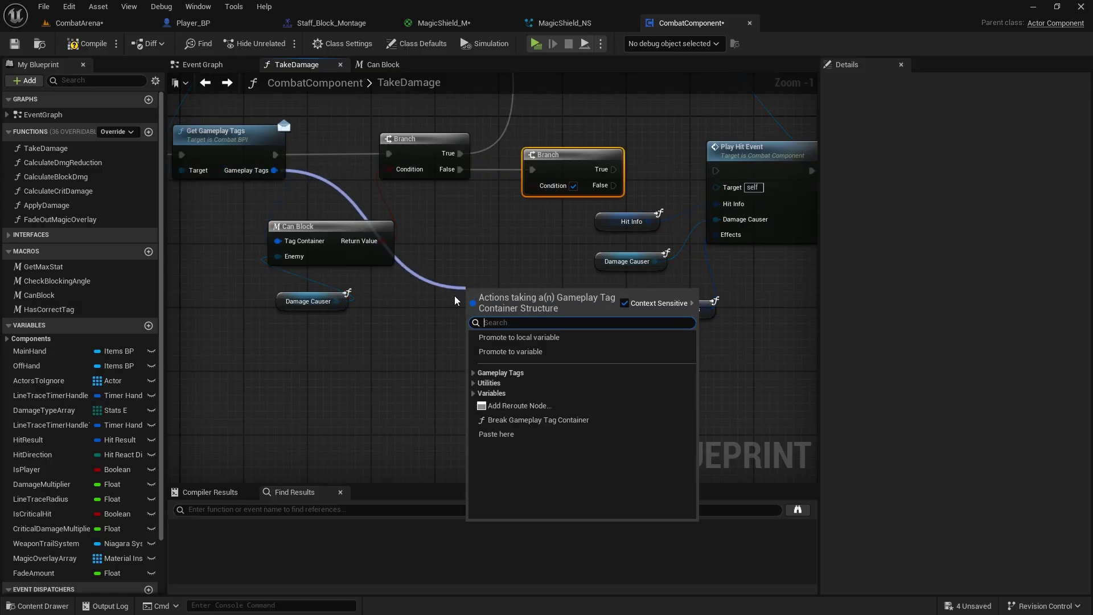
{"action": "type", "text": "has"}
{"action": "key", "text": "Return"}
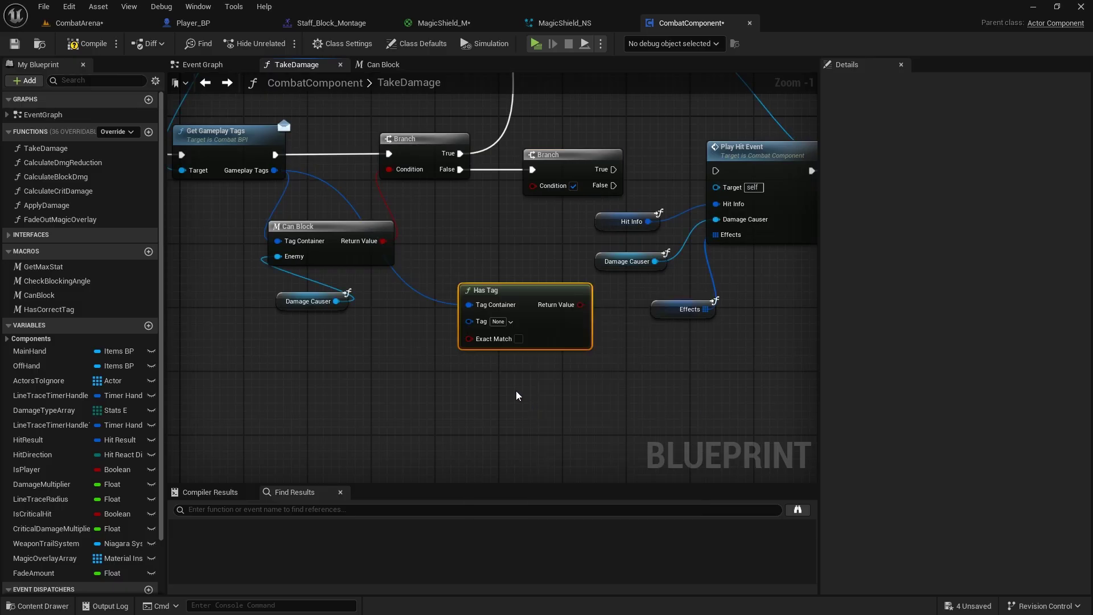
Set the Has Tag node's tag to Character.Actions.MagicBlocking and connect its return value to the second Branch's condition
{"action": "left_click", "coordinate": [512, 322]}
{"action": "left_click", "coordinate": [493, 401]}
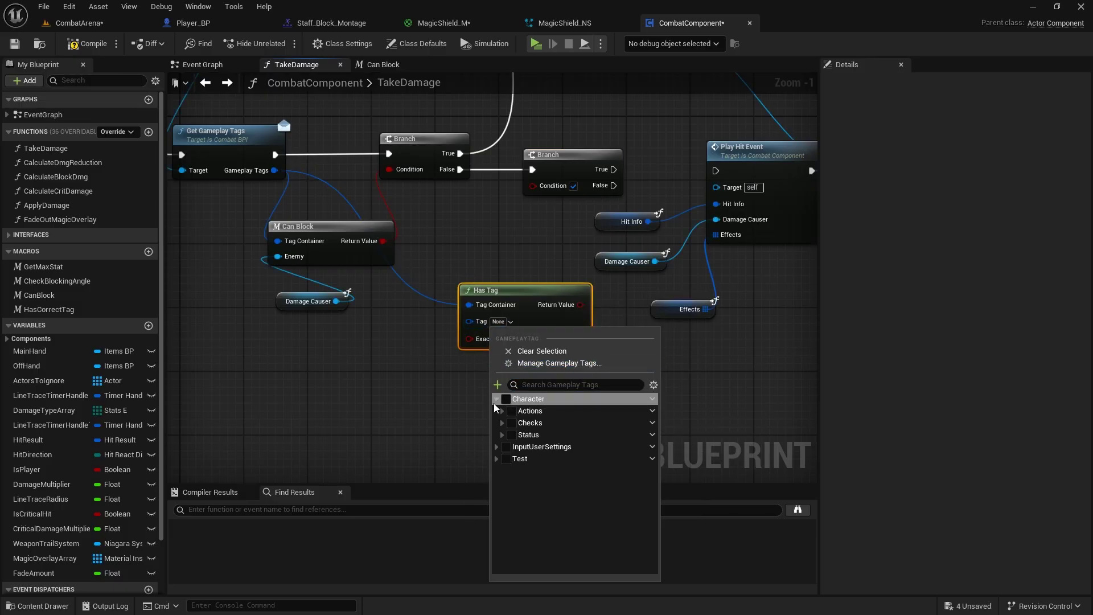
{"action": "left_click", "coordinate": [501, 422]}
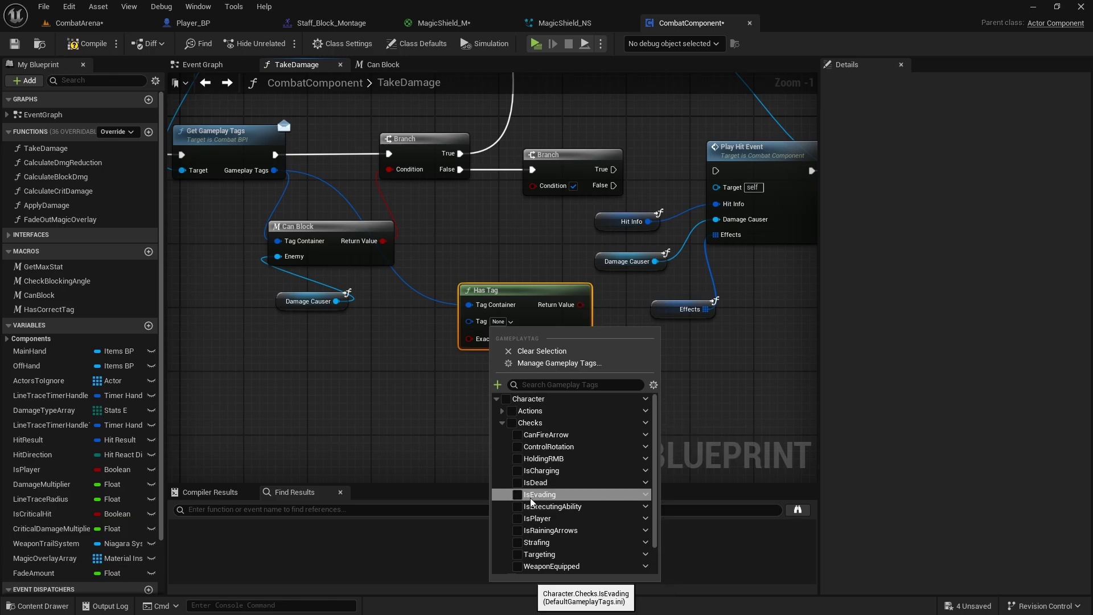
{"action": "scroll", "coordinate": [530, 497], "scroll_direction": "down", "scroll_amount": 1}
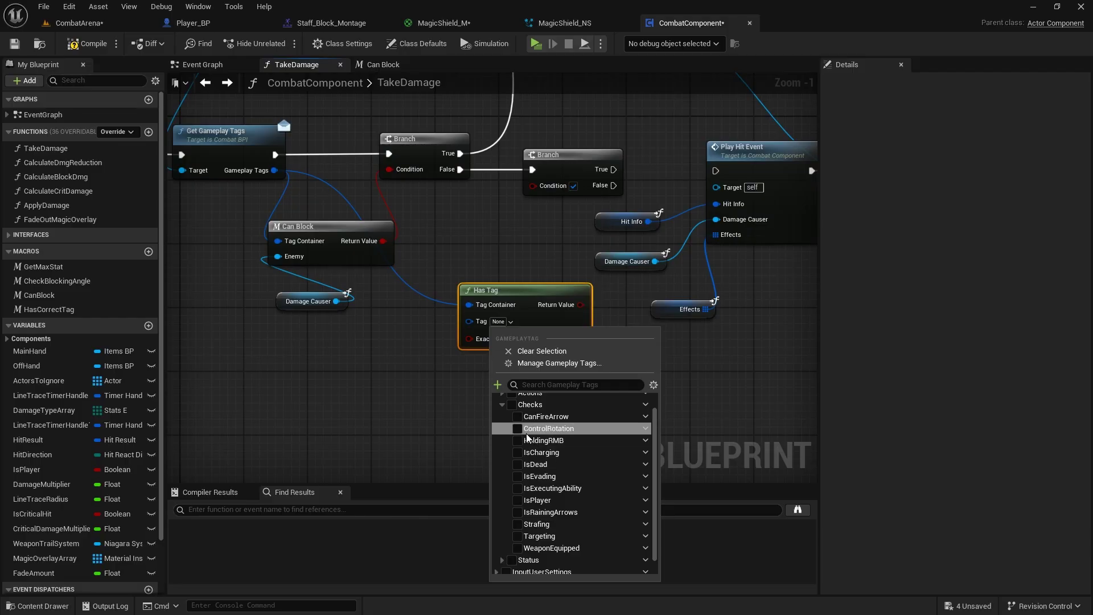
{"action": "scroll", "coordinate": [506, 424], "scroll_direction": "up", "scroll_amount": 1}
{"action": "left_click", "coordinate": [502, 410]}
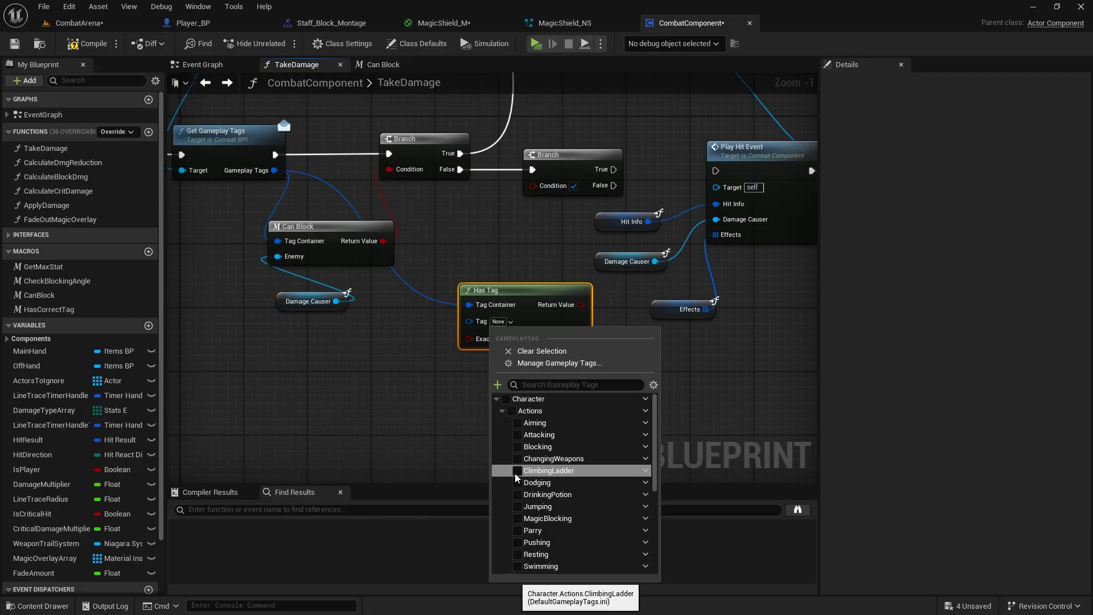
{"action": "scroll", "coordinate": [524, 536], "scroll_direction": "down", "scroll_amount": 1}
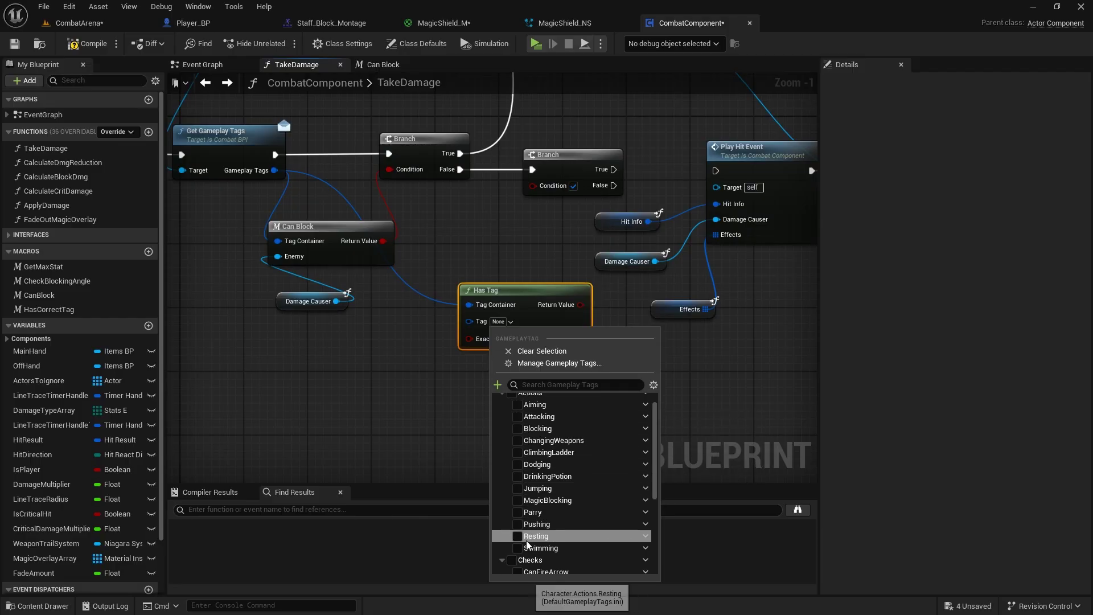
{"action": "left_click", "coordinate": [514, 502]}
{"action": "left_click_drag", "start_coordinate": [467, 304], "coordinate": [451, 289]}
{"action": "left_click", "coordinate": [543, 274]}
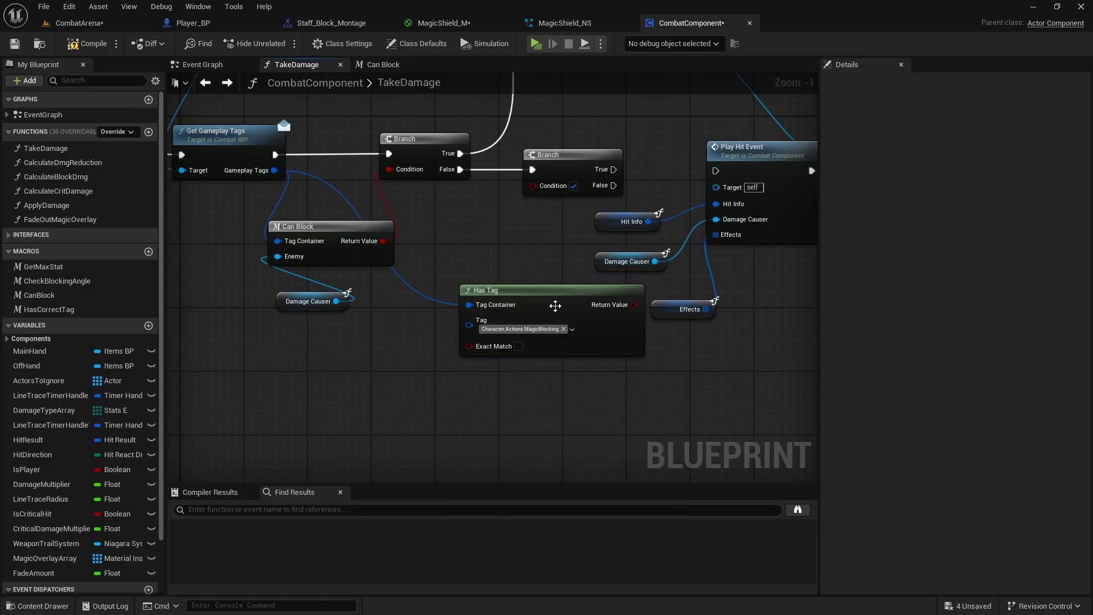
{"action": "left_click_drag", "start_coordinate": [554, 305], "coordinate": [534, 185]}
Copy the Stop Weapon Sound node, run the copy from the second Branch's True output, and connect its target to Get Component by Class
{"action": "right_click_drag", "start_coordinate": [504, 218], "coordinate": [342, 492]}
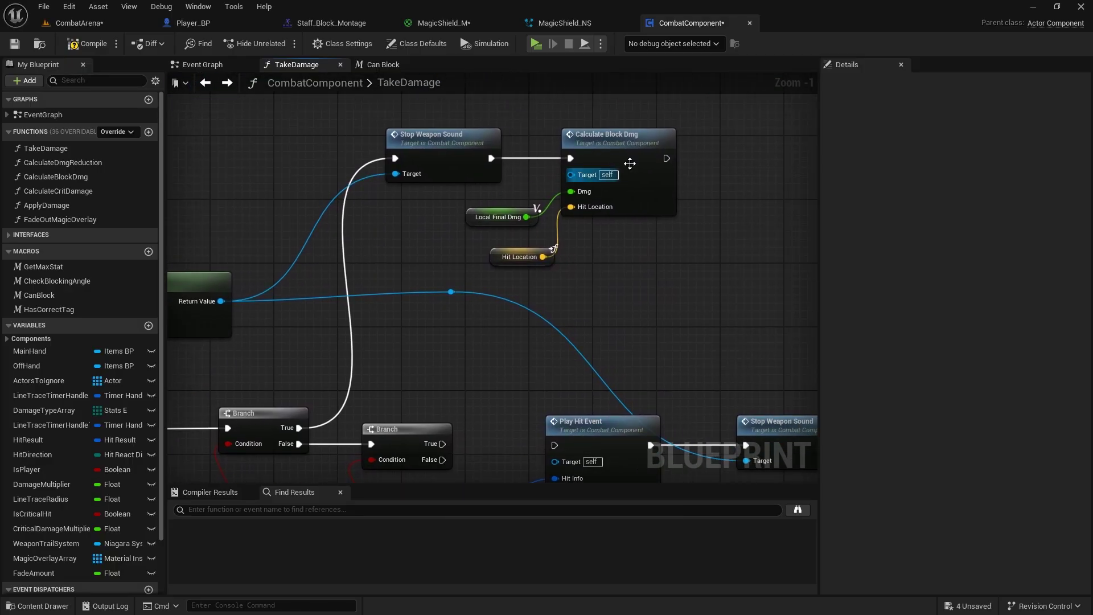
{"action": "right_click_drag", "start_coordinate": [432, 275], "coordinate": [520, 397]}
{"action": "right_click_drag", "start_coordinate": [468, 361], "coordinate": [408, 408]}
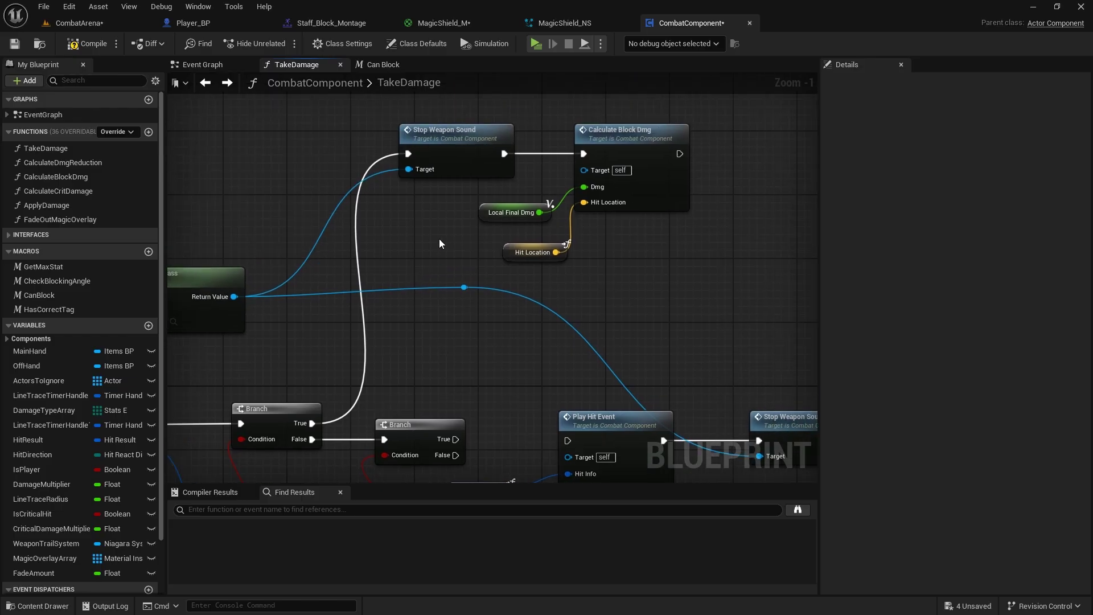
{"action": "left_click", "coordinate": [458, 149]}
{"action": "right_click_drag", "start_coordinate": [432, 275], "coordinate": [493, 189]}
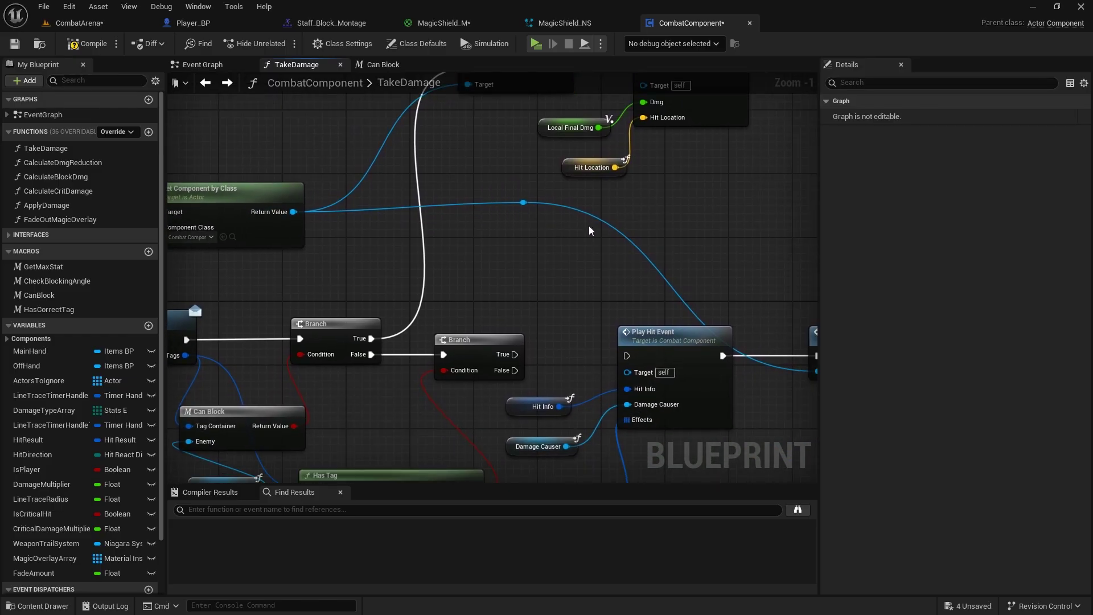
{"action": "key", "text": "ctrl+v"}
{"action": "left_click_drag", "start_coordinate": [519, 363], "coordinate": [571, 260]}
{"action": "left_click_drag", "start_coordinate": [293, 211], "coordinate": [572, 276]}
{"action": "right_click_drag", "start_coordinate": [541, 301], "coordinate": [413, 344]}
{"action": "scroll", "coordinate": [419, 349], "scroll_direction": "down", "scroll_amount": 1}
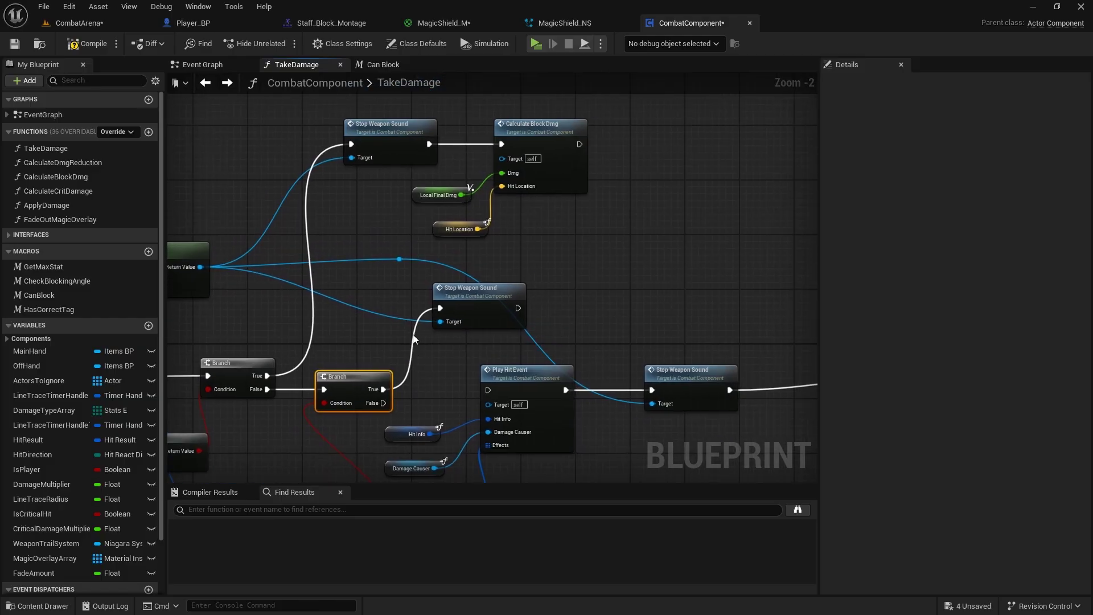
{"action": "scroll", "coordinate": [435, 306], "scroll_direction": "up", "scroll_amount": 2}
{"action": "right_click_drag", "start_coordinate": [445, 302], "coordinate": [394, 346]}
{"action": "left_click_drag", "start_coordinate": [445, 335], "coordinate": [416, 315]}
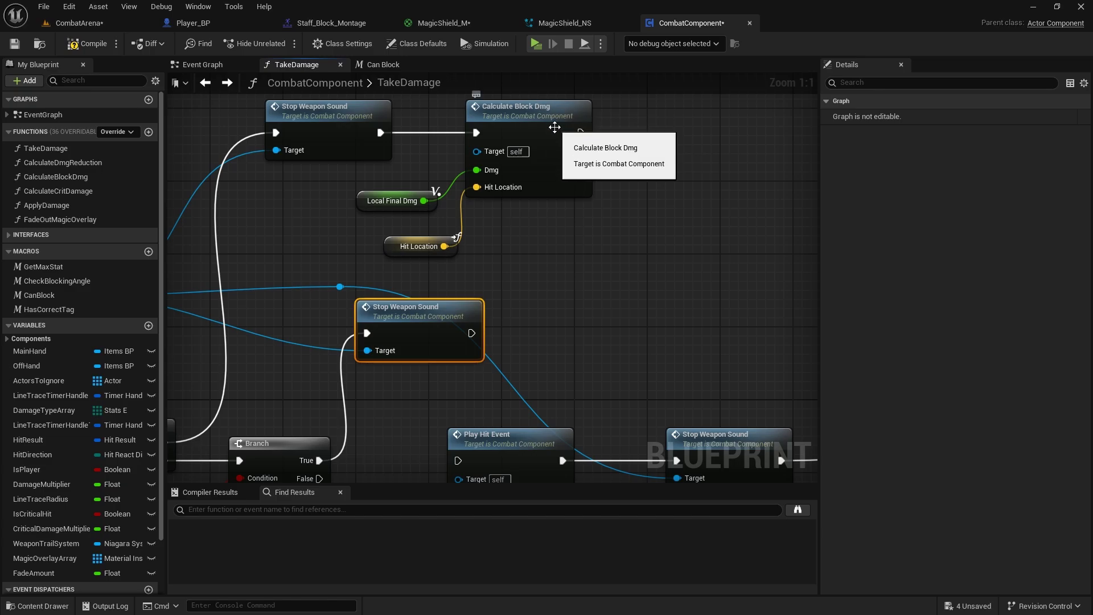
Duplicate the CalculateBlockDmg function and name the copy CalculateMagicBlockDamage
{"action": "double_click", "coordinate": [540, 106]}
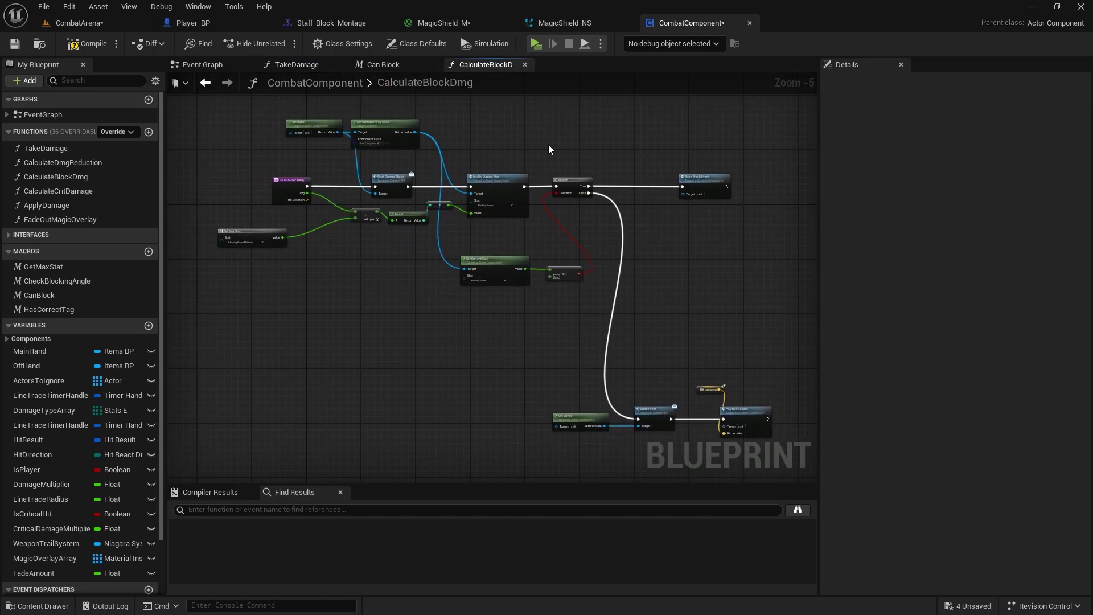
{"action": "left_click", "coordinate": [212, 83]}
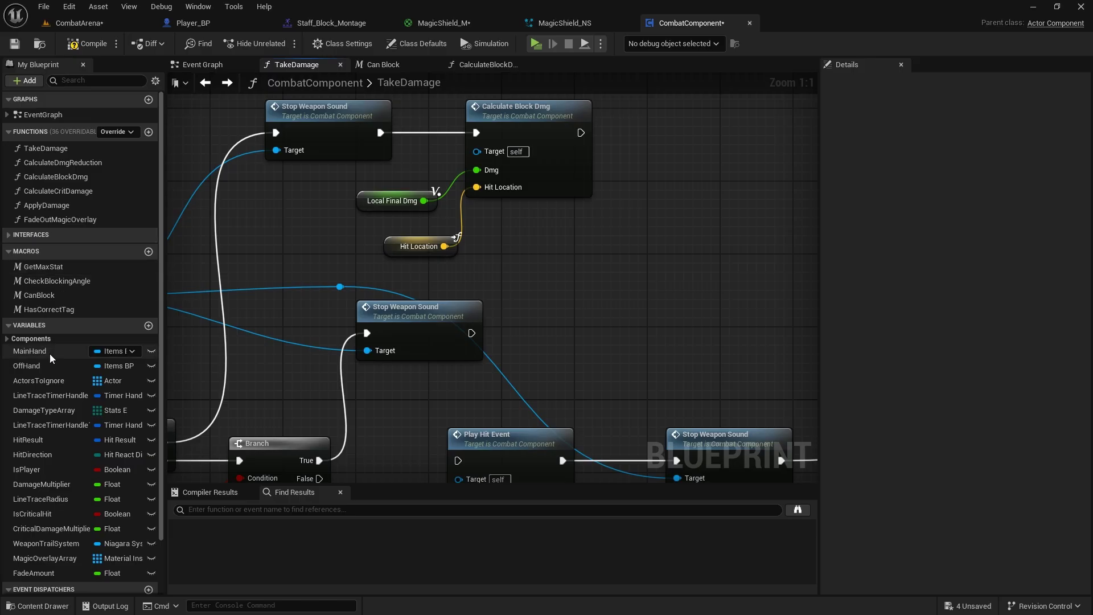
{"action": "scroll", "coordinate": [50, 354], "scroll_direction": "down", "scroll_amount": 1}
{"action": "scroll", "coordinate": [41, 330], "scroll_direction": "up", "scroll_amount": 1}
{"action": "left_click", "coordinate": [10, 235]}
{"action": "left_click", "coordinate": [9, 235]}
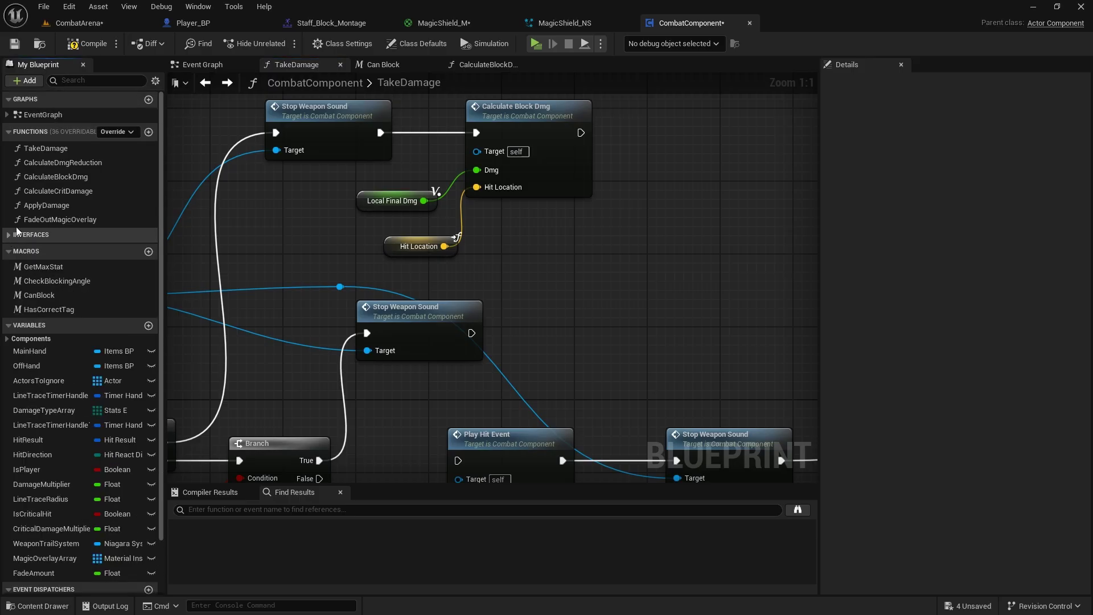
{"action": "left_click", "coordinate": [69, 178]}
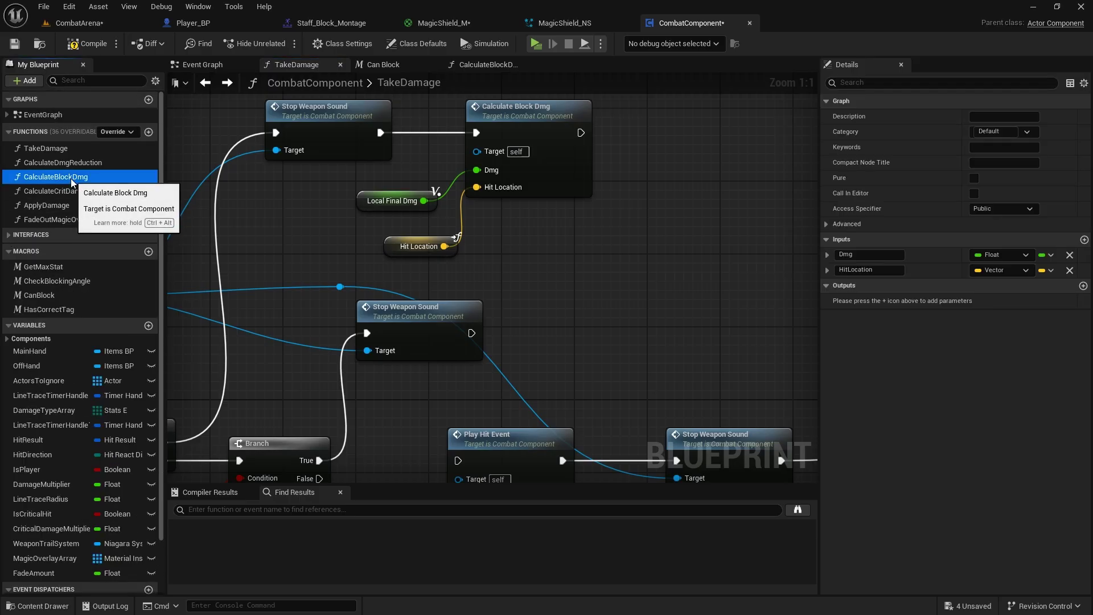
{"action": "key", "text": "ctrl+w"}
{"action": "type", "text": "Ca"}
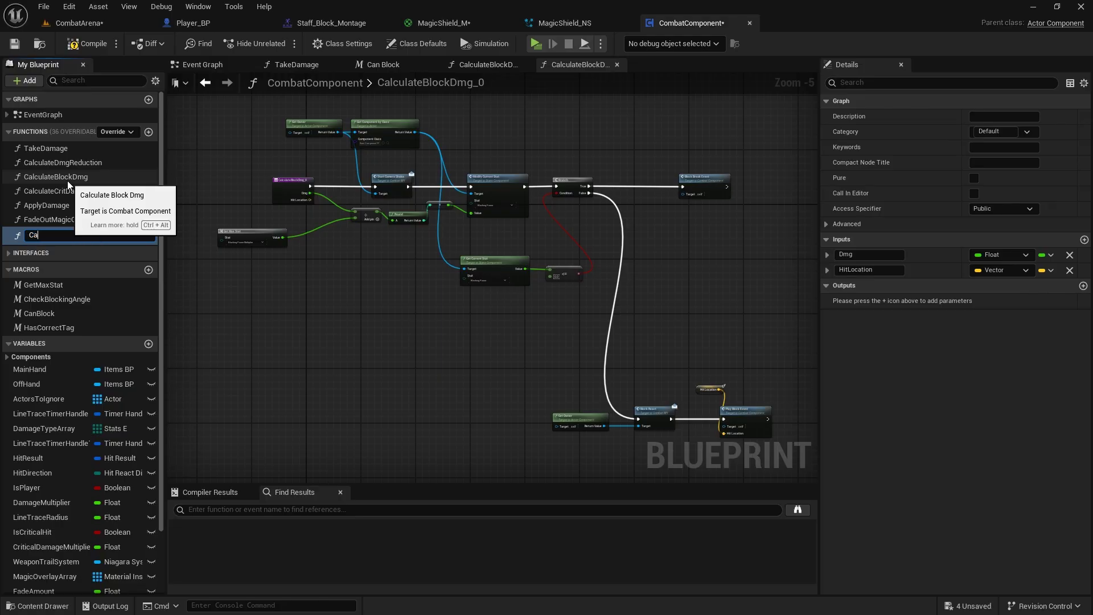
{"action": "type", "text": "lculateMagicBlockDamage"}
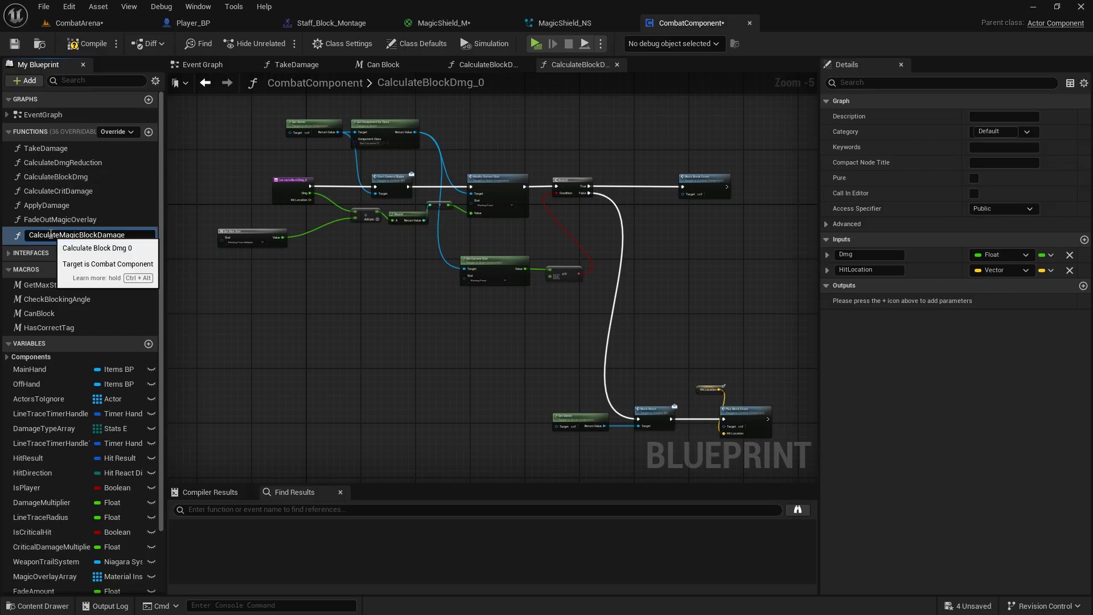
{"action": "key", "text": "Return"}
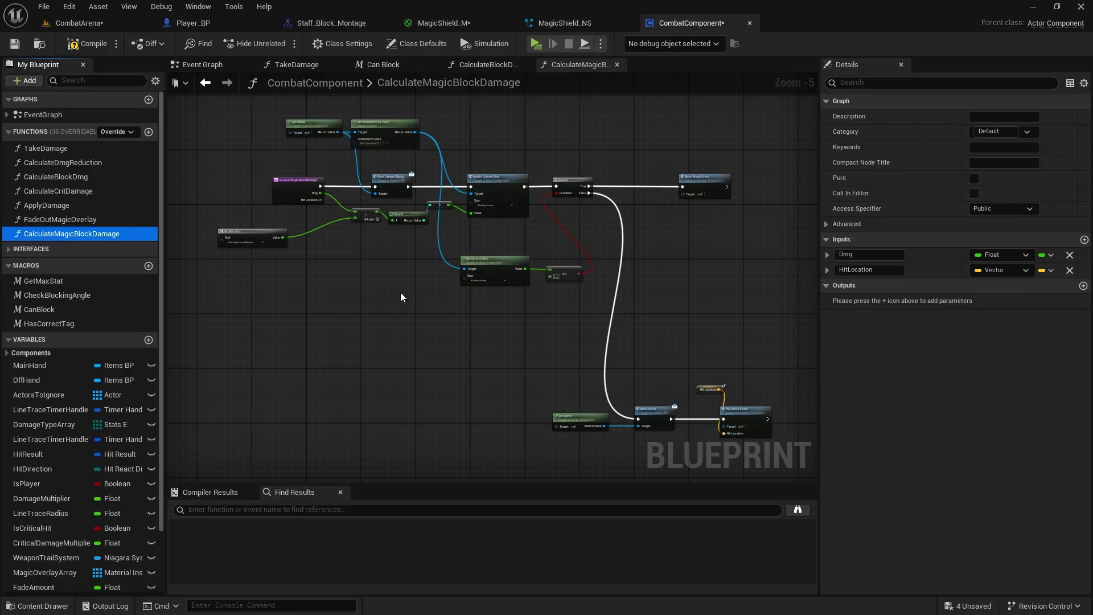
Delete the Get Max Stat node for Blocking Power Multiplier that feeds the division in CalculateMagicBlockDamage
{"action": "scroll", "coordinate": [355, 148], "scroll_direction": "up", "scroll_amount": 3}
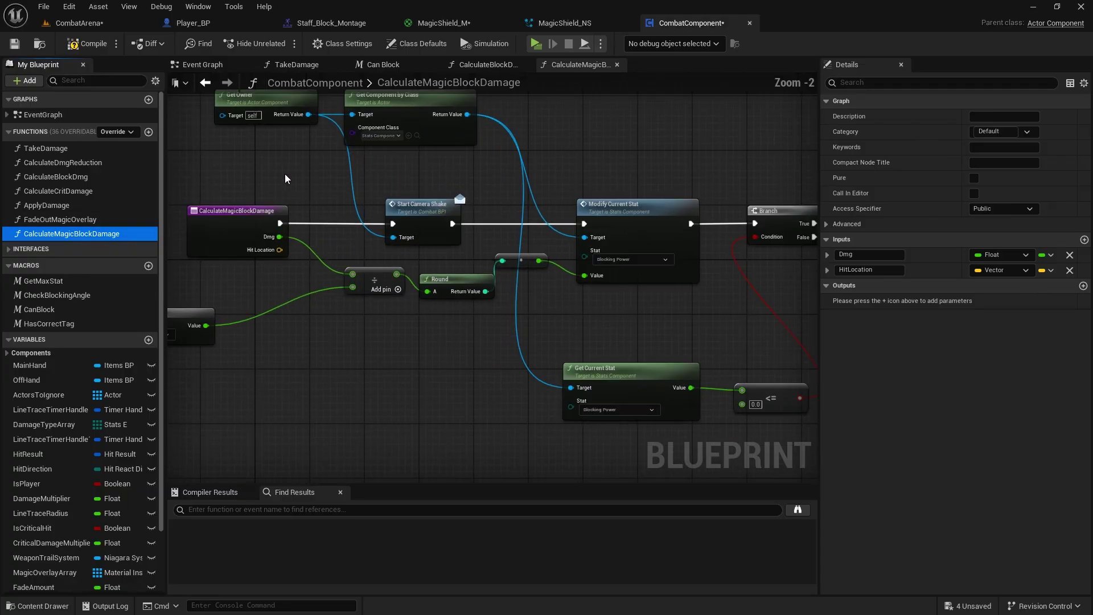
{"action": "right_click_drag", "start_coordinate": [316, 265], "coordinate": [460, 260]}
{"action": "scroll", "coordinate": [376, 320], "scroll_direction": "up", "scroll_amount": 2}
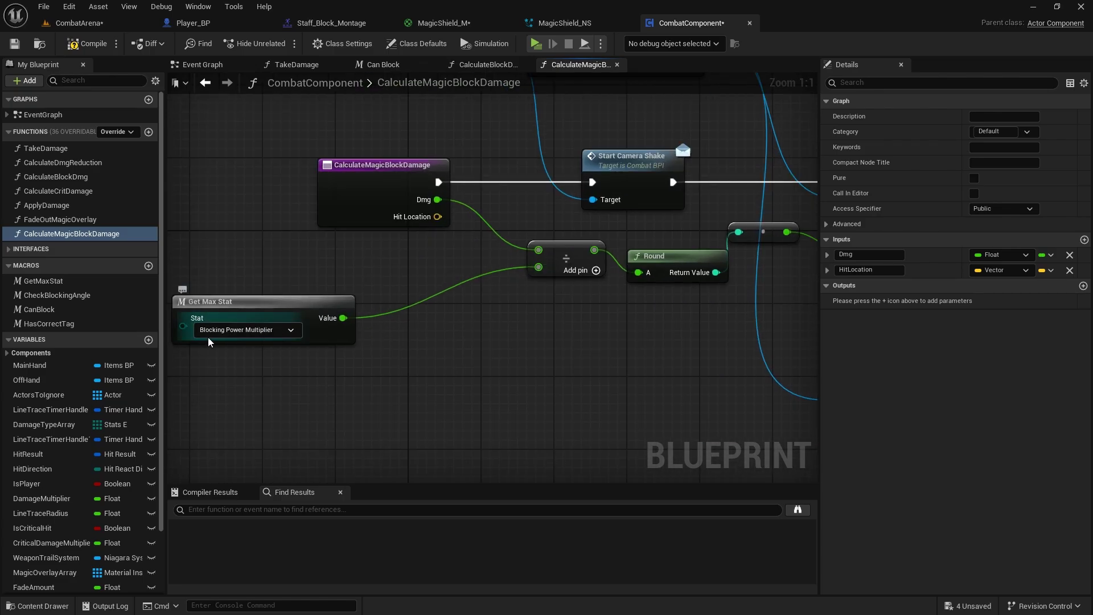
{"action": "scroll", "coordinate": [358, 365], "scroll_direction": "down", "scroll_amount": 2}
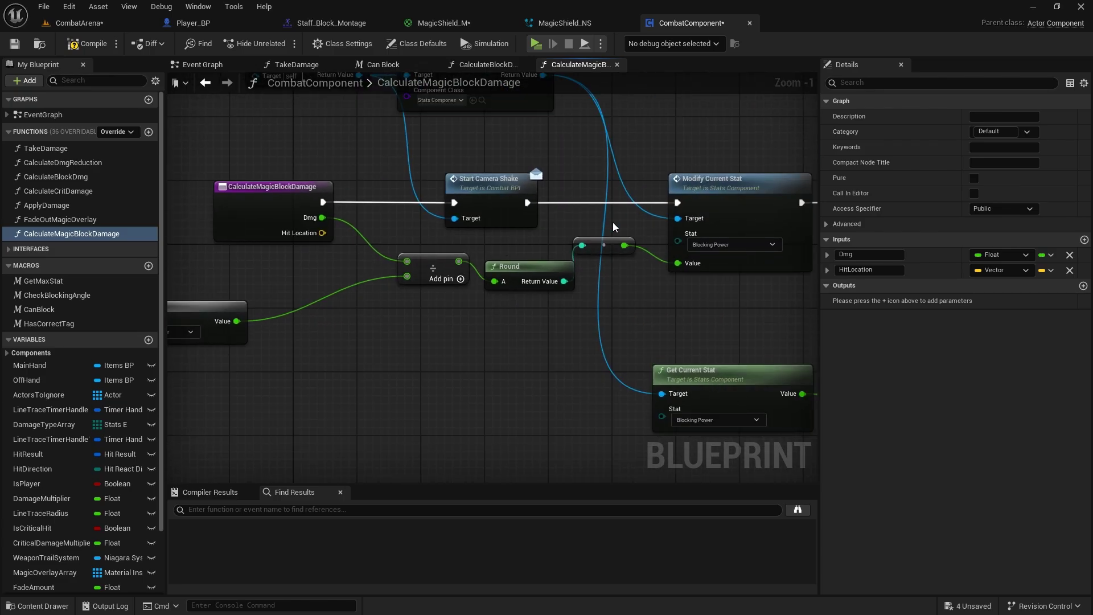
{"action": "right_click_drag", "start_coordinate": [487, 285], "coordinate": [589, 271]}
{"action": "left_click_drag", "start_coordinate": [344, 315], "coordinate": [368, 274]}
{"action": "key", "text": "Delete"}
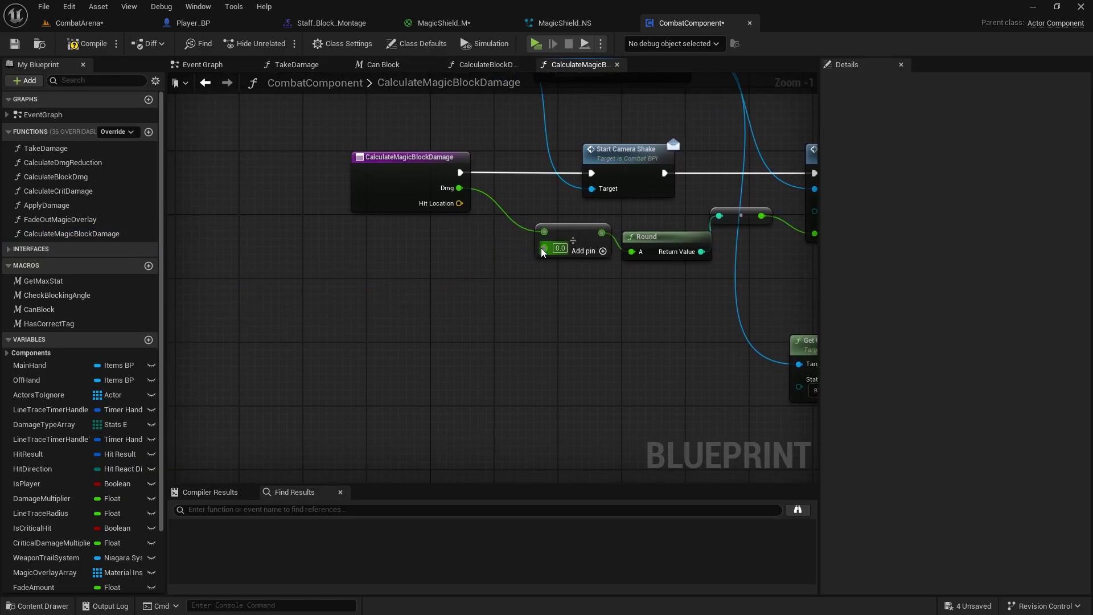
Set the divisor of the division node in CalculateMagicBlockDamage to 1
{"action": "left_click_drag", "start_coordinate": [542, 249], "coordinate": [372, 313]}
{"action": "left_click", "coordinate": [544, 268]}
{"action": "type", "text": "1"}
{"action": "key", "text": "Return"}
{"action": "right_click_drag", "start_coordinate": [546, 332], "coordinate": [377, 338]}
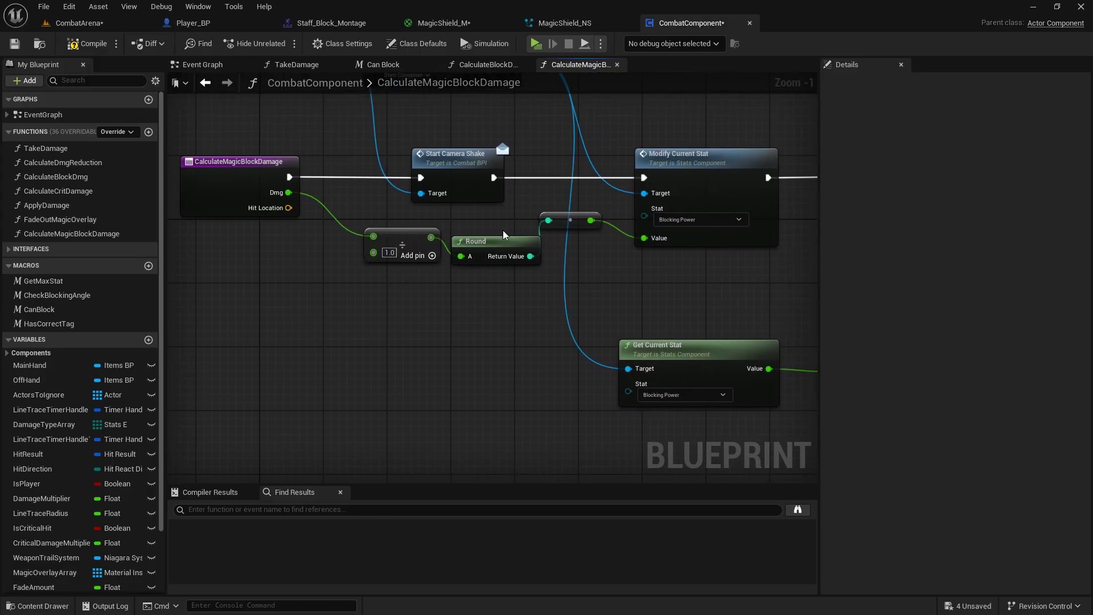
Promote the division node's divisor to a float variable named MagicBlockMultiplier and place its node beneath the function's entry node
{"action": "right_click_drag", "start_coordinate": [340, 292], "coordinate": [531, 289]}
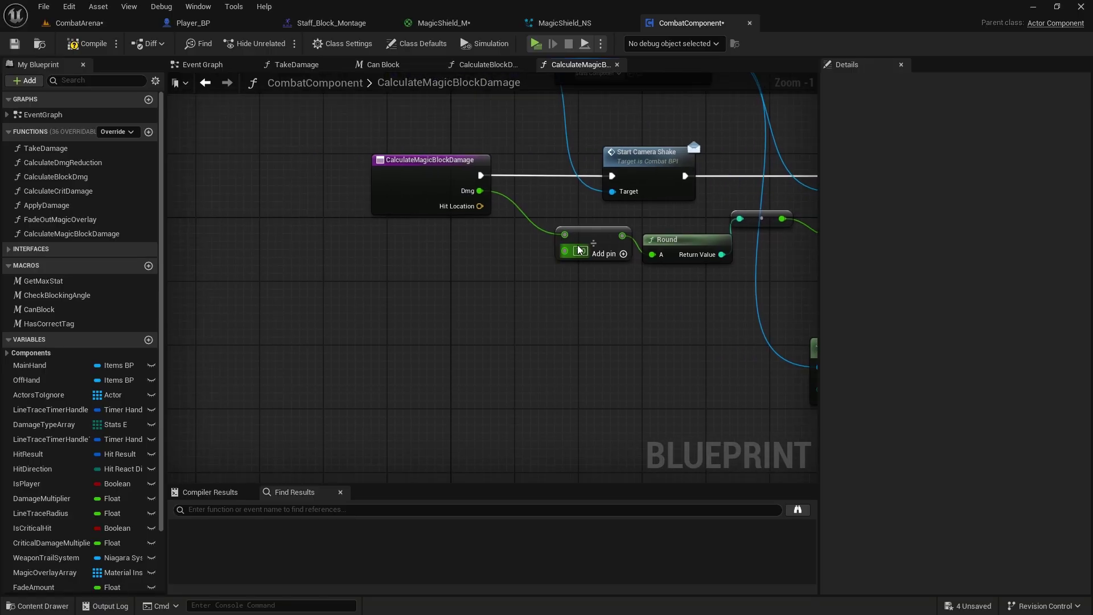
{"action": "left_click_drag", "start_coordinate": [564, 251], "coordinate": [370, 299]}
{"action": "left_click", "coordinate": [452, 359]}
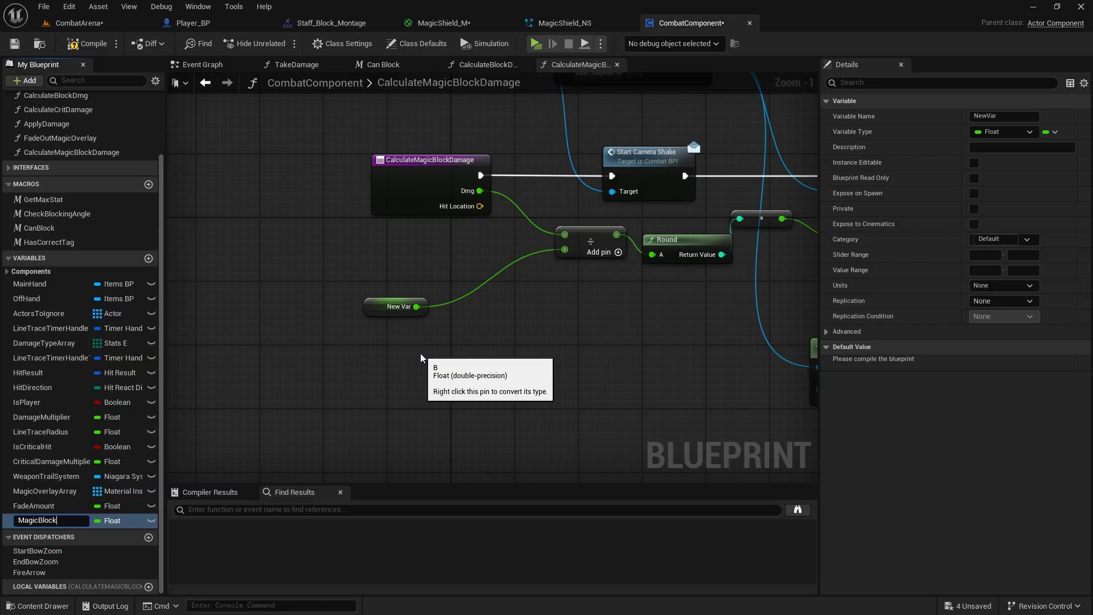
{"action": "type", "text": "ier"}
{"action": "key", "text": "Return"}
{"action": "left_click_drag", "start_coordinate": [394, 304], "coordinate": [455, 290]}
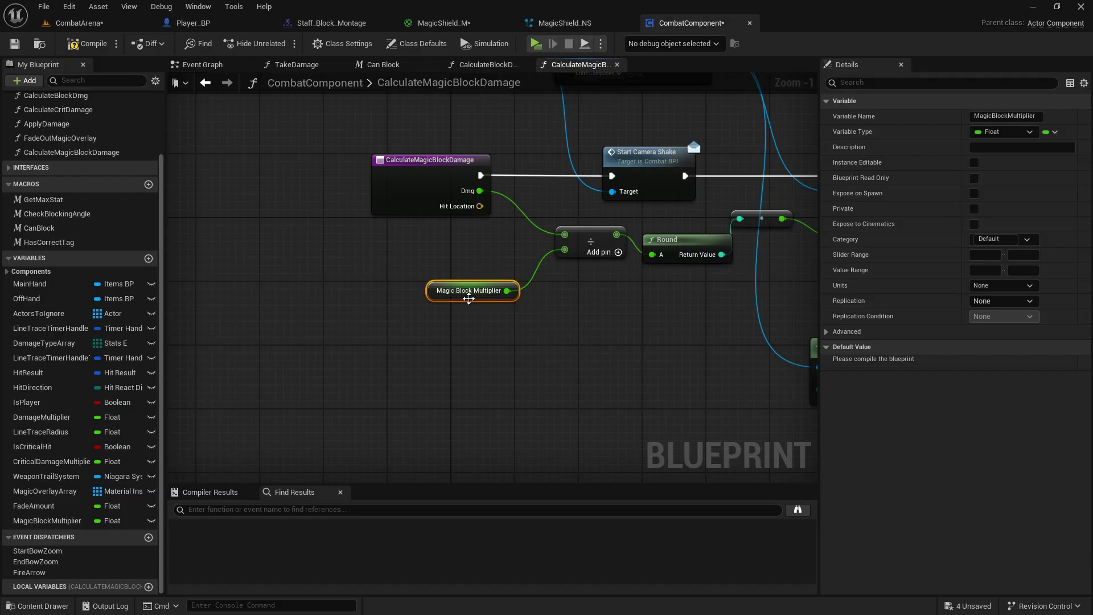
Set the stat of both the Modify Current Stat and Get Current Stat nodes in CalculateMagicBlockDamage to Mana
{"action": "right_click_drag", "start_coordinate": [561, 322], "coordinate": [377, 274]}
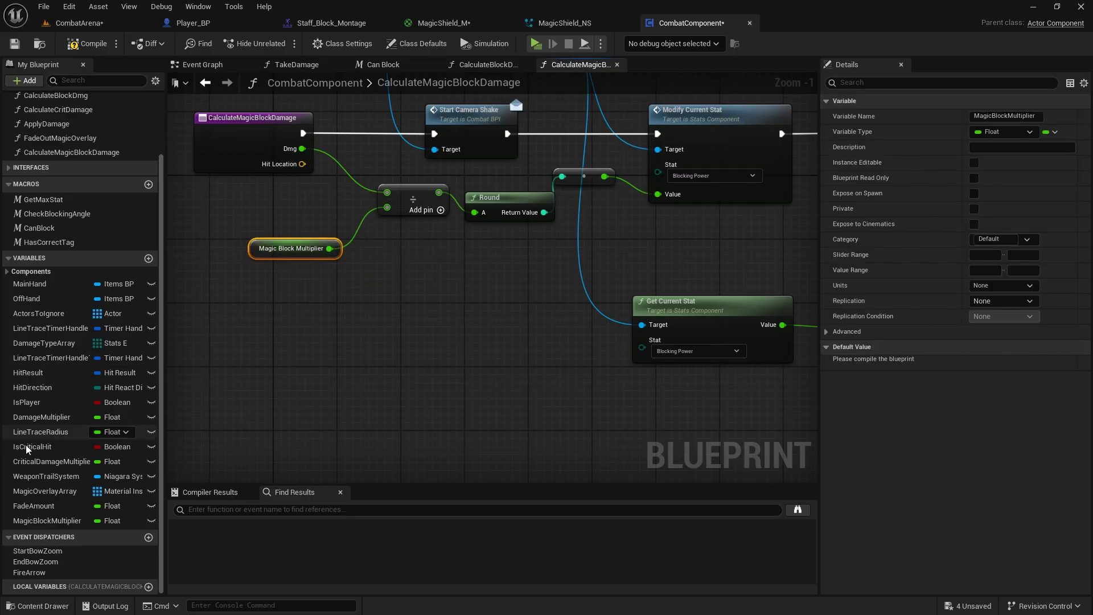
{"action": "right_click_drag", "start_coordinate": [373, 294], "coordinate": [260, 329]}
{"action": "left_click", "coordinate": [614, 210]}
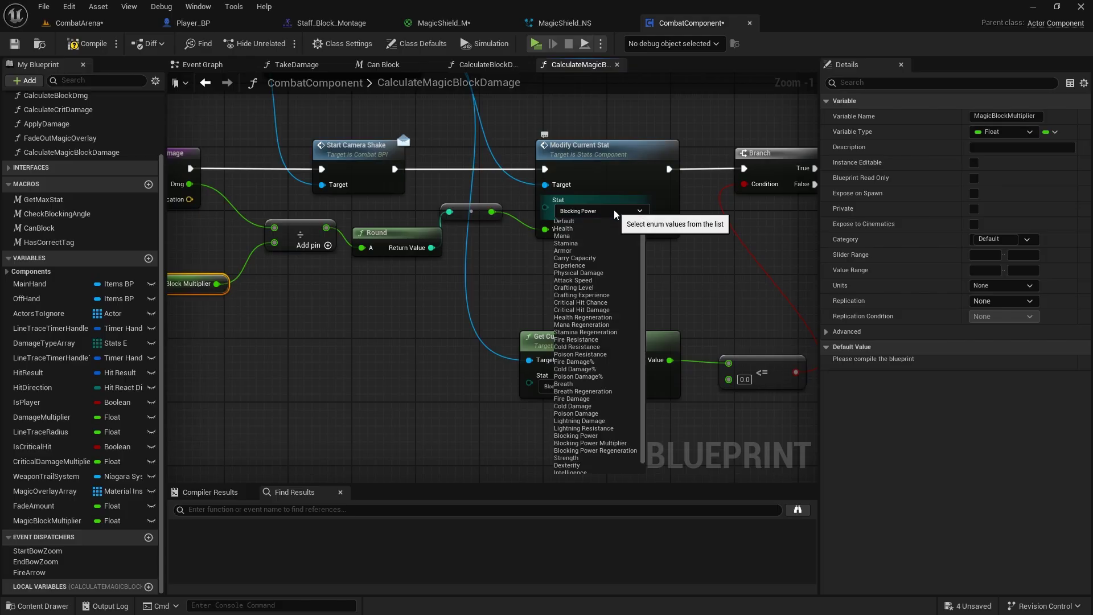
{"action": "left_click", "coordinate": [572, 237]}
{"action": "right_click_drag", "start_coordinate": [551, 240], "coordinate": [486, 178]}
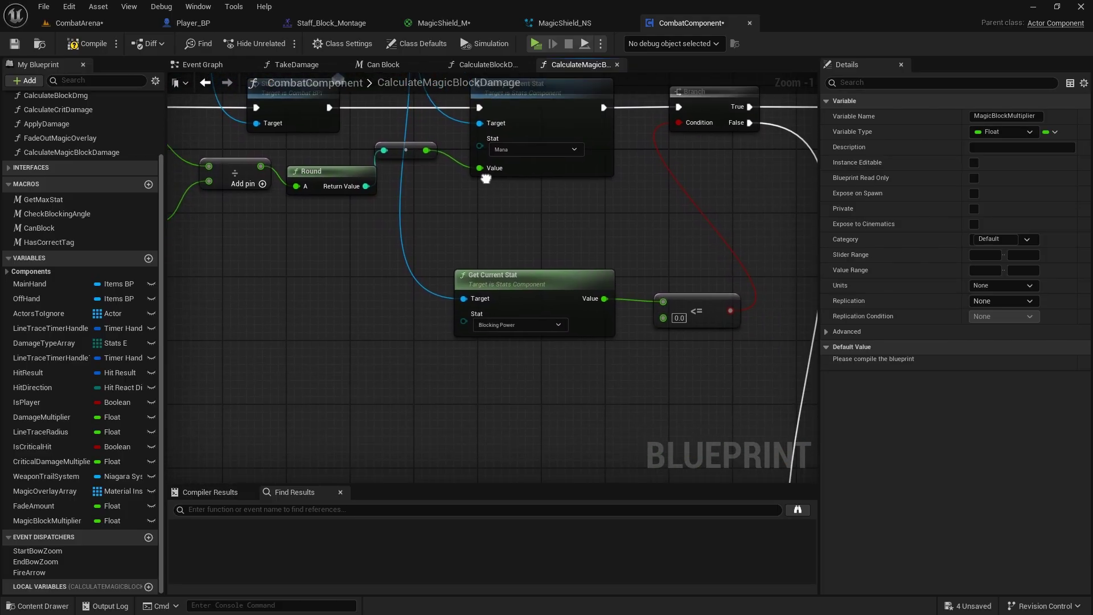
{"action": "left_click", "coordinate": [510, 323]}
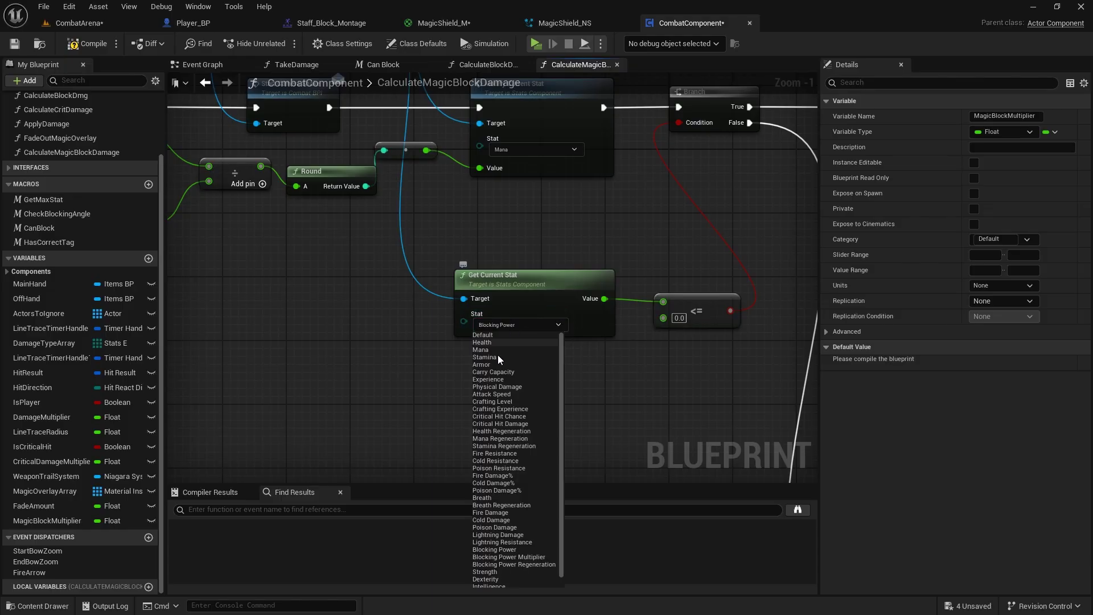
{"action": "left_click", "coordinate": [549, 352]}
Examine the remaining logic of CalculateMagicBlockDamage, from the Branch to Block Break Event, Block React and Play Block Event
{"action": "right_click_drag", "start_coordinate": [604, 344], "coordinate": [414, 381]}
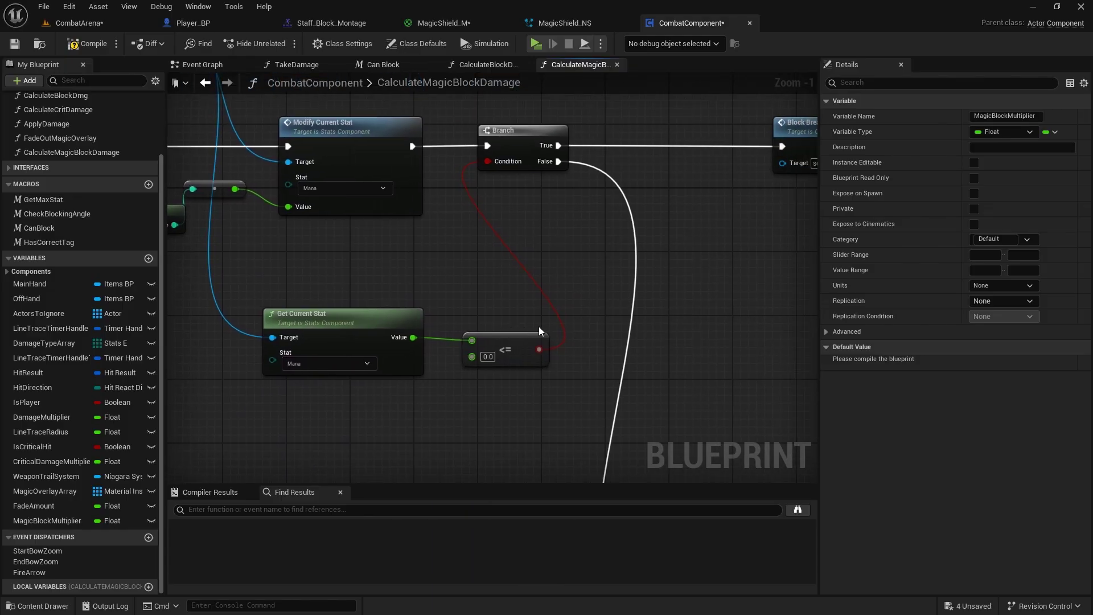
{"action": "right_click_drag", "start_coordinate": [543, 324], "coordinate": [404, 351]}
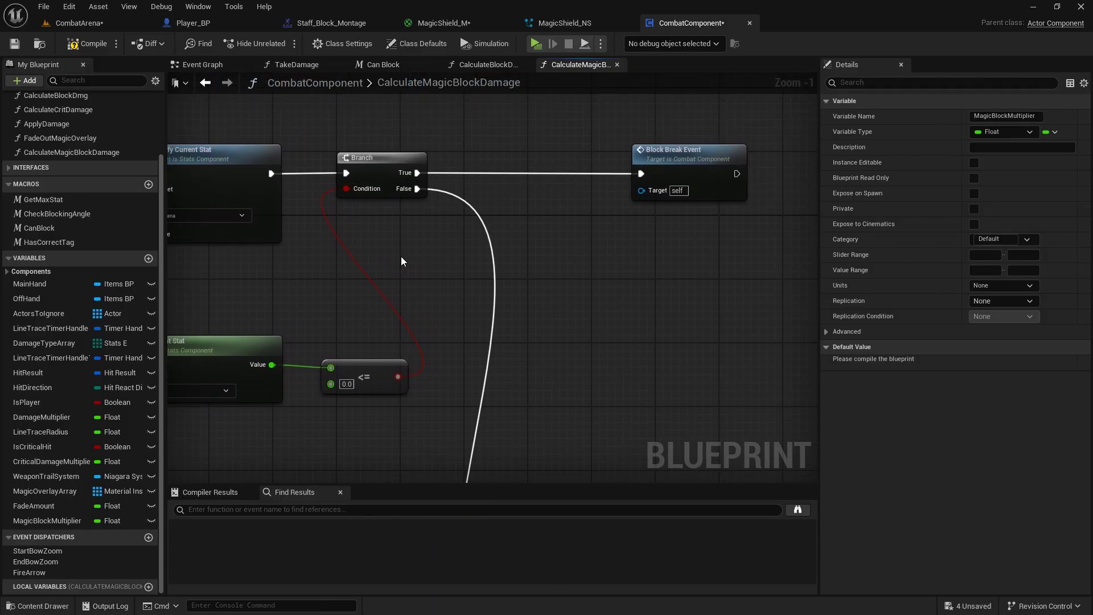
{"action": "right_click_drag", "start_coordinate": [401, 256], "coordinate": [379, 243]}
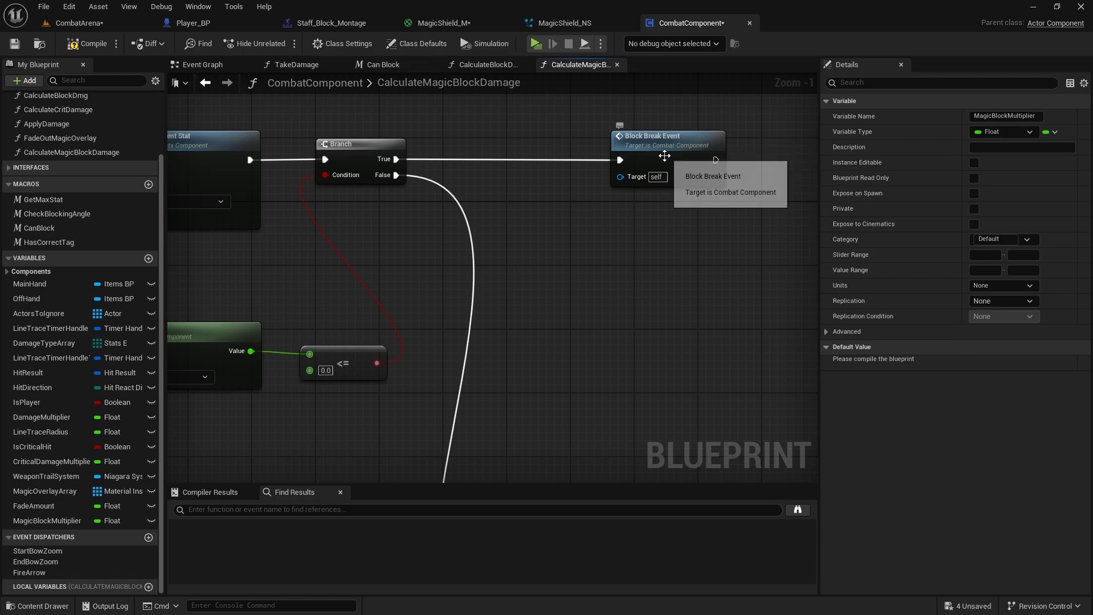
{"action": "scroll", "coordinate": [632, 247], "scroll_direction": "down", "scroll_amount": 2}
{"action": "right_click_drag", "start_coordinate": [632, 247], "coordinate": [539, 0]}
{"action": "right_click_drag", "start_coordinate": [510, 212], "coordinate": [480, 466]}
{"action": "right_click_drag", "start_coordinate": [460, 284], "coordinate": [578, 20]}
{"action": "scroll", "coordinate": [548, 214], "scroll_direction": "up", "scroll_amount": 1}
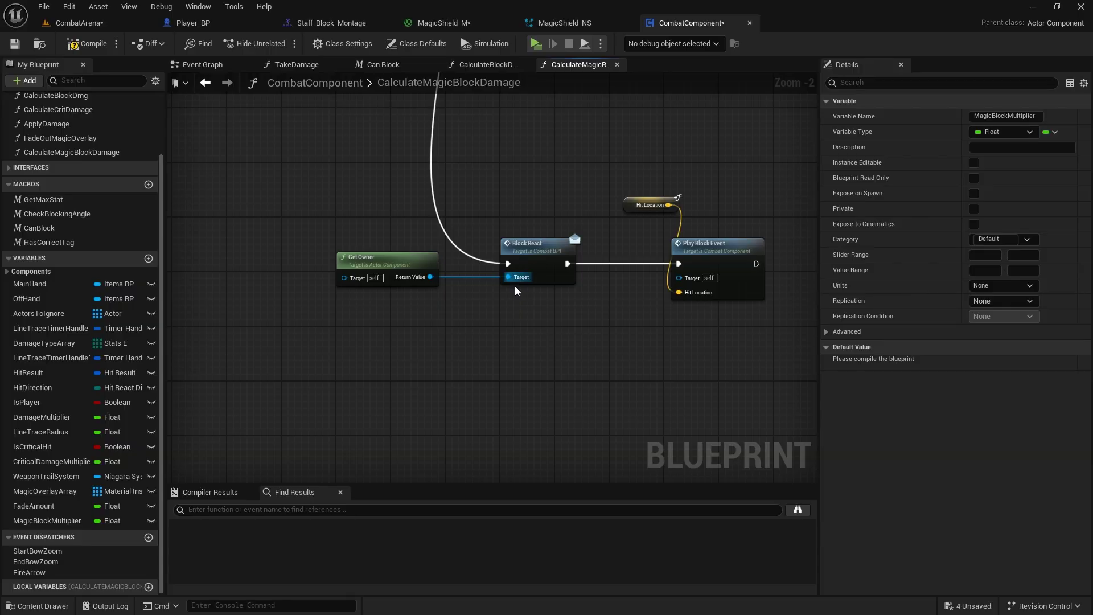
{"action": "right_click_drag", "start_coordinate": [483, 322], "coordinate": [514, 339]}
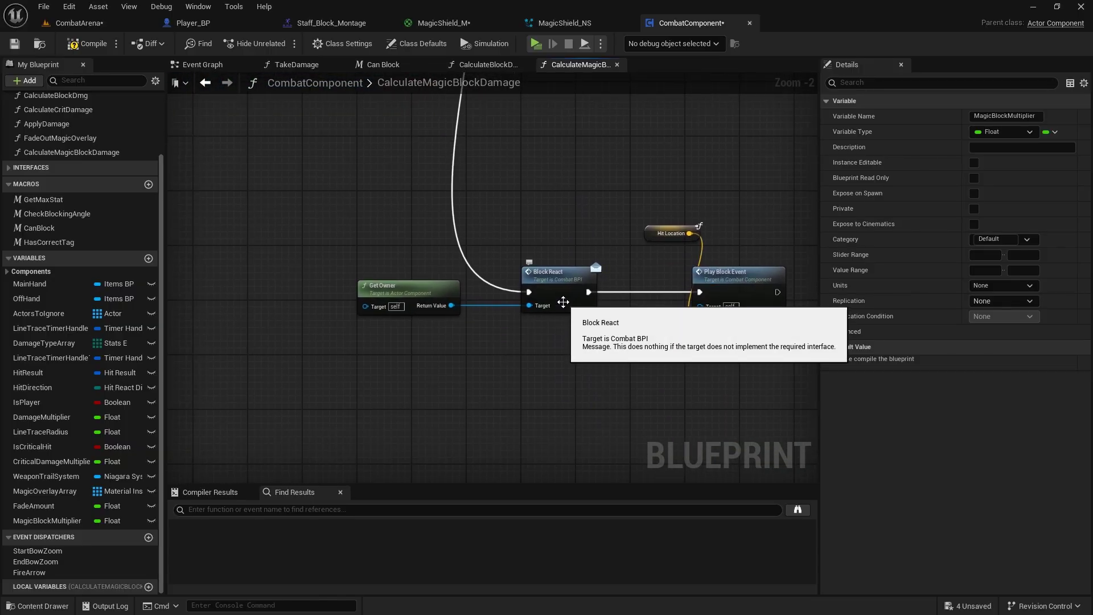
{"action": "right_click_drag", "start_coordinate": [610, 323], "coordinate": [506, 288]}
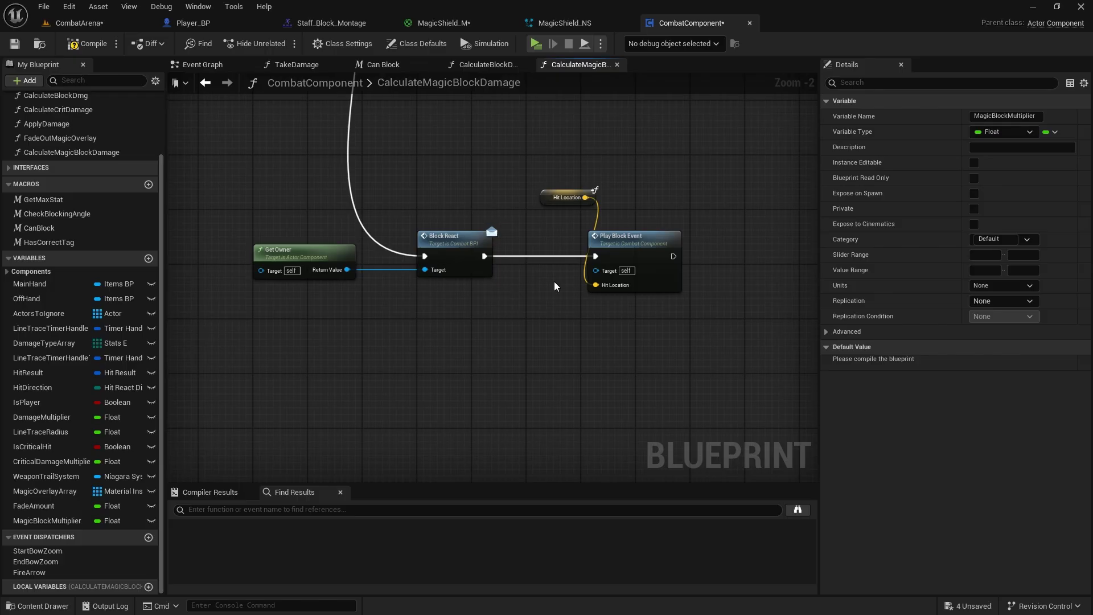
{"action": "scroll", "coordinate": [323, 213], "scroll_direction": "down", "scroll_amount": 2}
Compile and save the CombatComponent blueprint
{"action": "right_click_drag", "start_coordinate": [323, 213], "coordinate": [579, 483]}
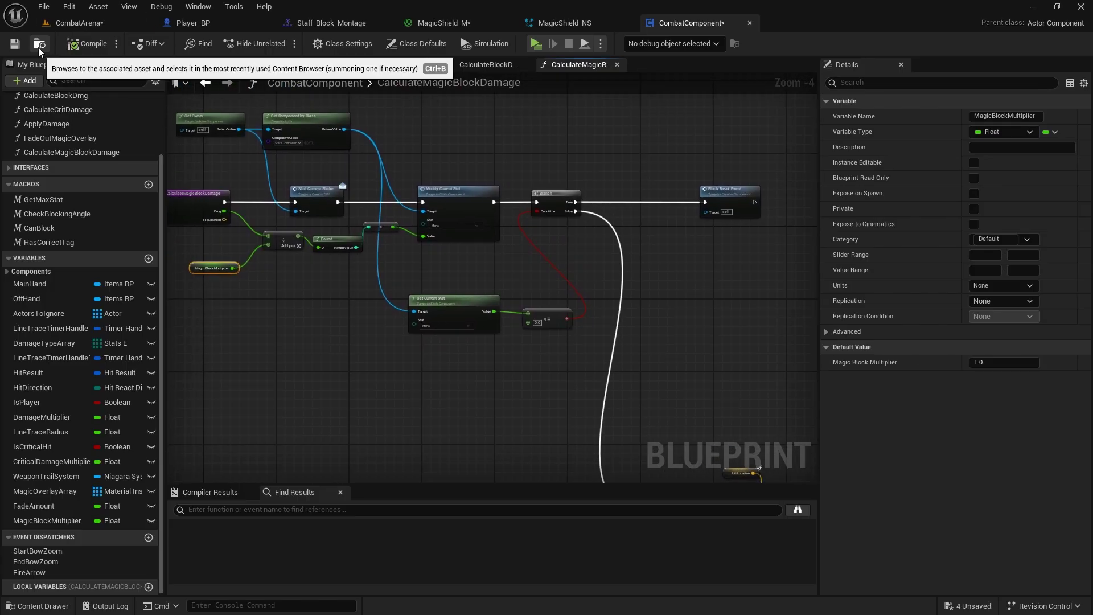
{"action": "left_click", "coordinate": [15, 44]}
In Player_BP's Combat graph, add a Get Current Stat node for Mana from Stats Component BPC beneath the staff block's Branch
{"action": "left_click", "coordinate": [193, 28]}
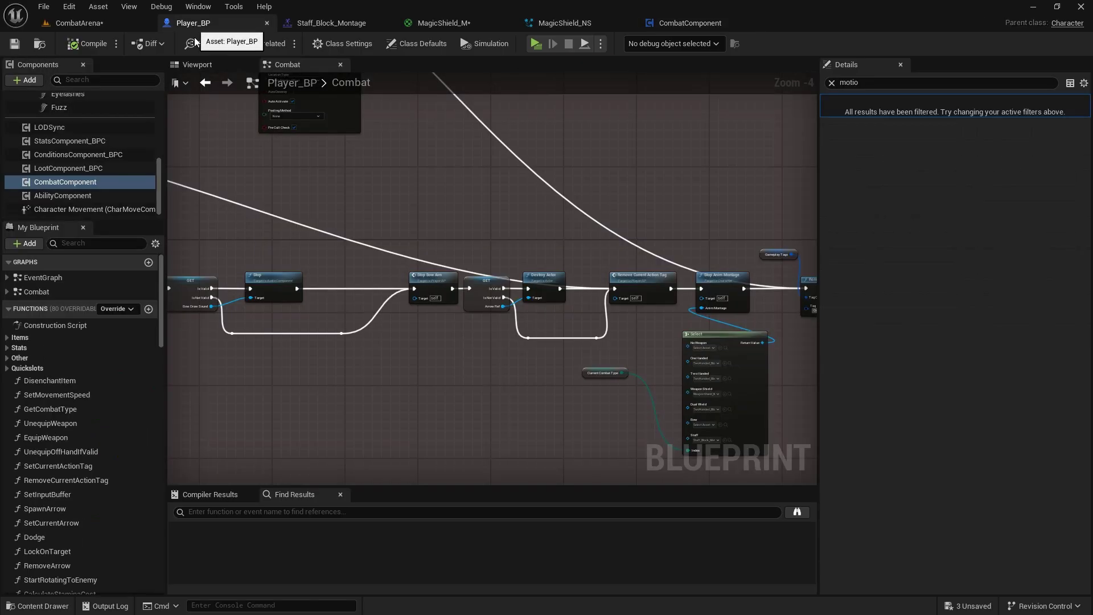
{"action": "scroll", "coordinate": [379, 325], "scroll_direction": "down", "scroll_amount": 3}
{"action": "right_click_drag", "start_coordinate": [379, 325], "coordinate": [705, 469]}
{"action": "scroll", "coordinate": [502, 322], "scroll_direction": "up", "scroll_amount": 7}
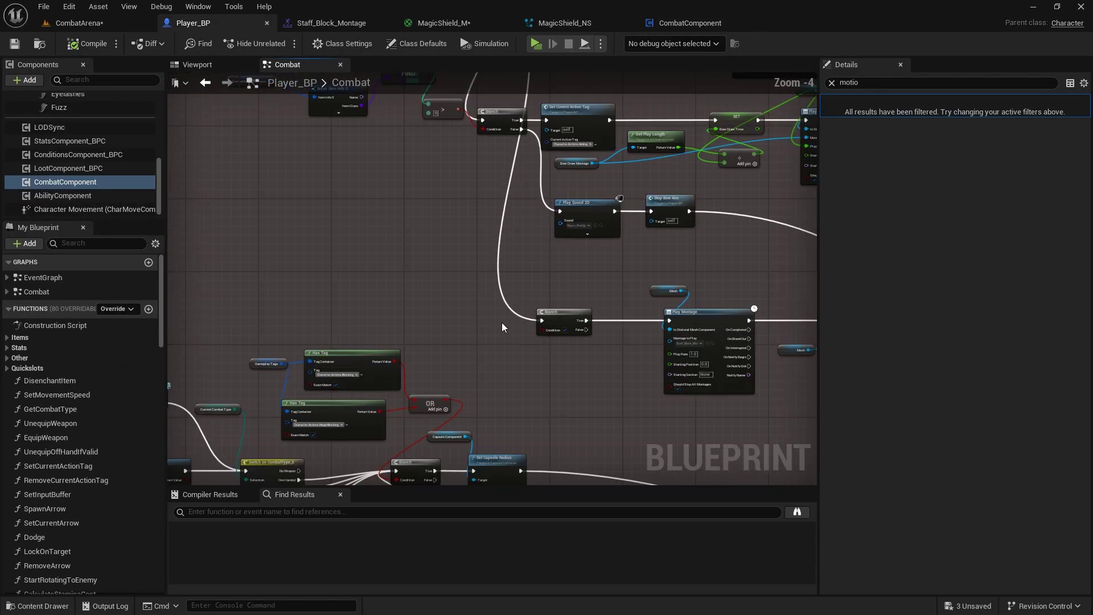
{"action": "right_click_drag", "start_coordinate": [496, 343], "coordinate": [523, 267]}
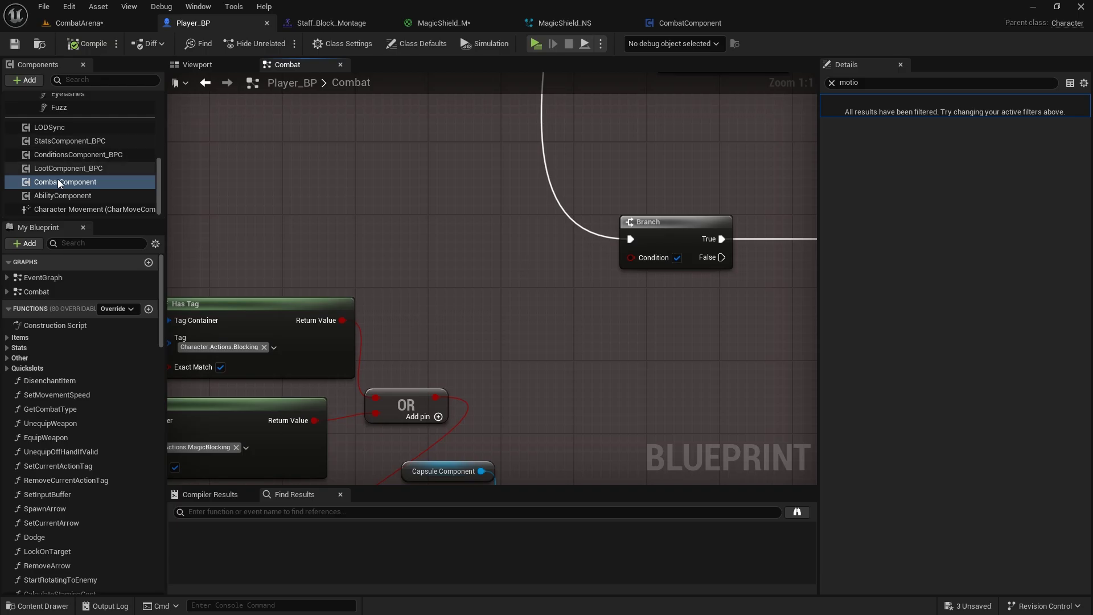
{"action": "left_click_drag", "start_coordinate": [63, 140], "coordinate": [543, 340]}
{"action": "type", "text": "get cu"}
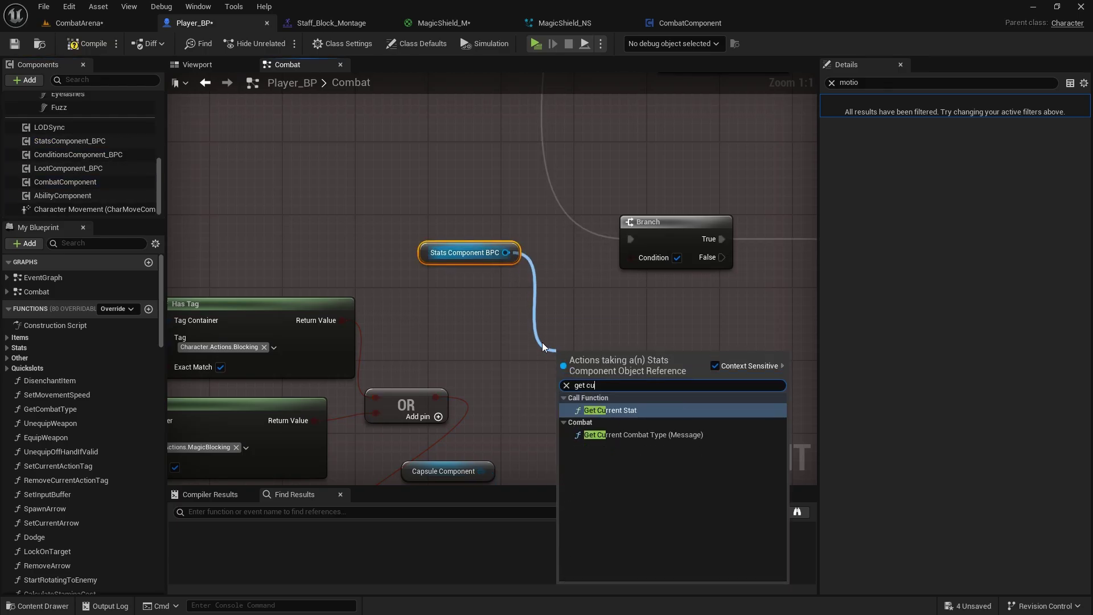
{"action": "type", "text": "rr"}
{"action": "left_click", "coordinate": [604, 411]}
{"action": "left_click", "coordinate": [629, 413]}
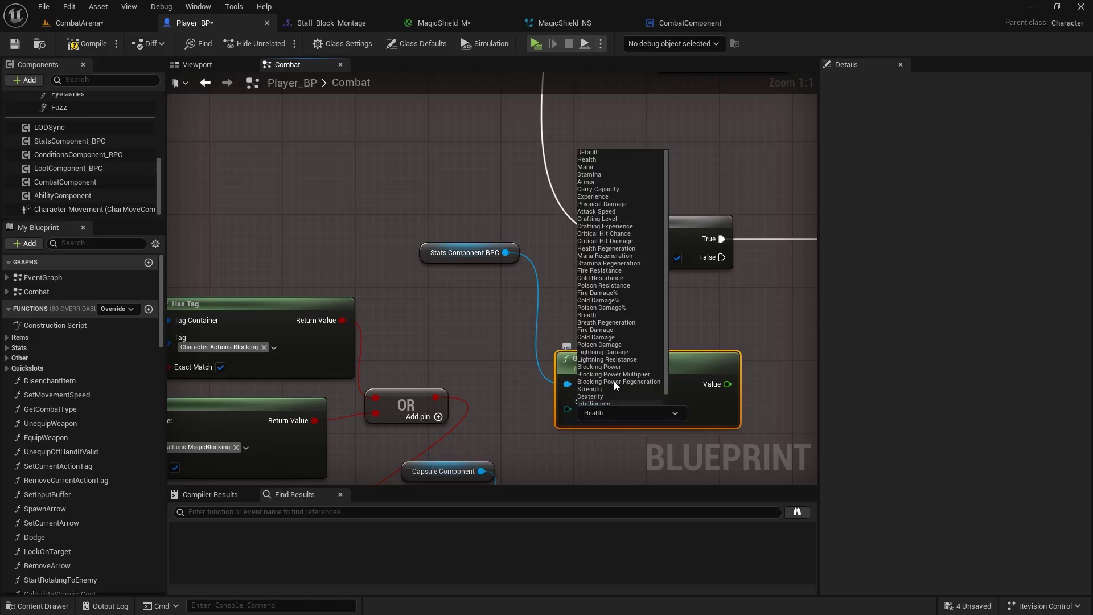
{"action": "left_click", "coordinate": [593, 169]}
{"action": "right_click_drag", "start_coordinate": [678, 313], "coordinate": [566, 290]}
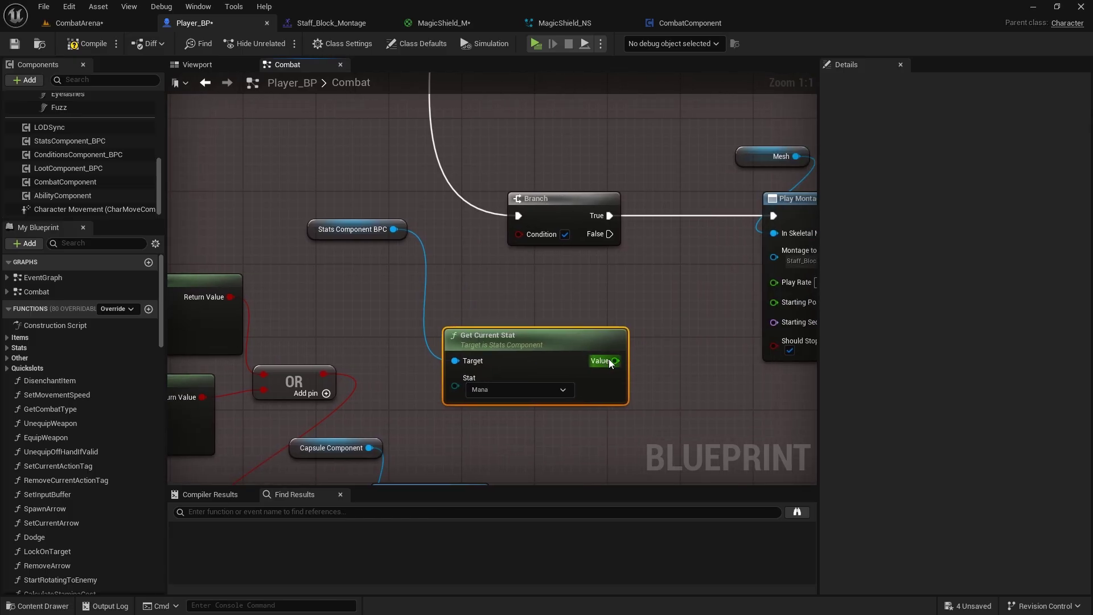
{"action": "left_click_drag", "start_coordinate": [532, 328], "coordinate": [443, 276]}
Add a greater-than-or-equal comparison that checks the current Mana value against 10
{"action": "left_click_drag", "start_coordinate": [524, 306], "coordinate": [614, 347]}
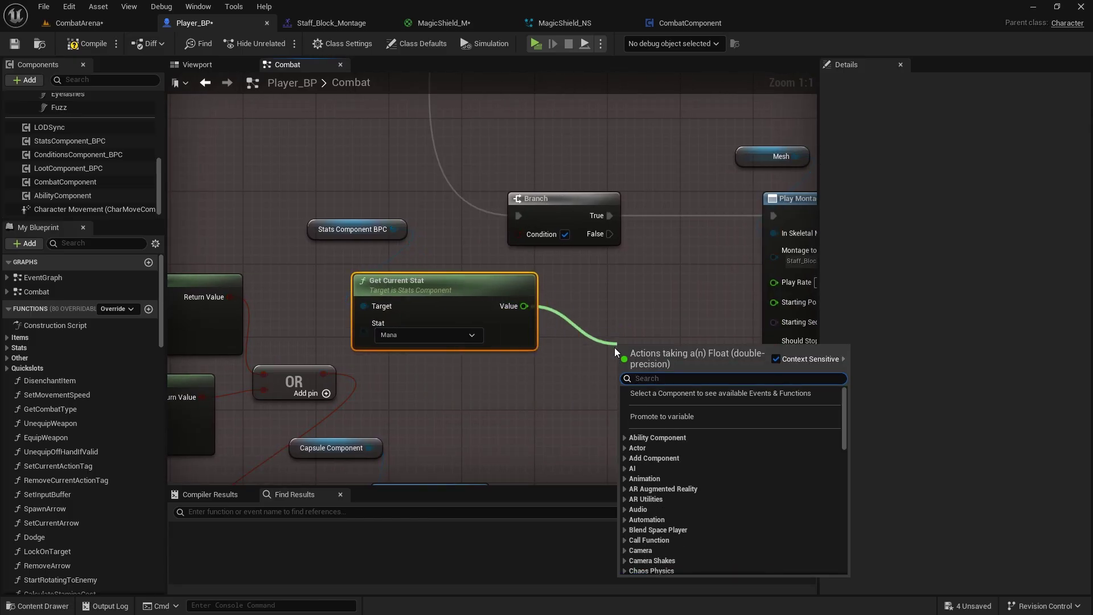
{"action": "type", "text": ">="}
{"action": "left_click", "coordinate": [704, 414]}
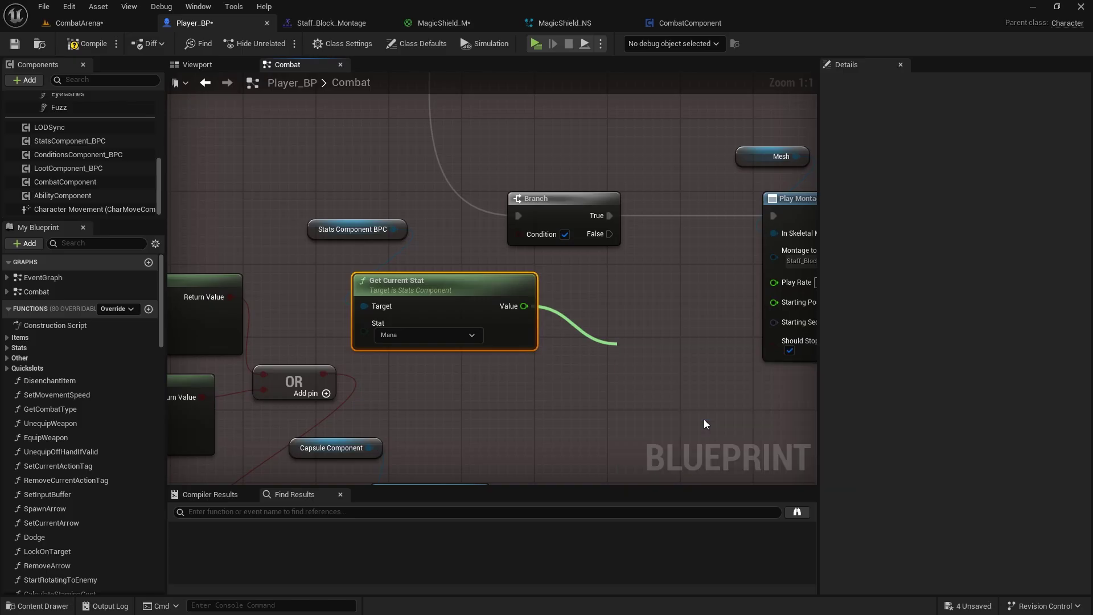
{"action": "left_click_drag", "start_coordinate": [665, 356], "coordinate": [622, 341]}
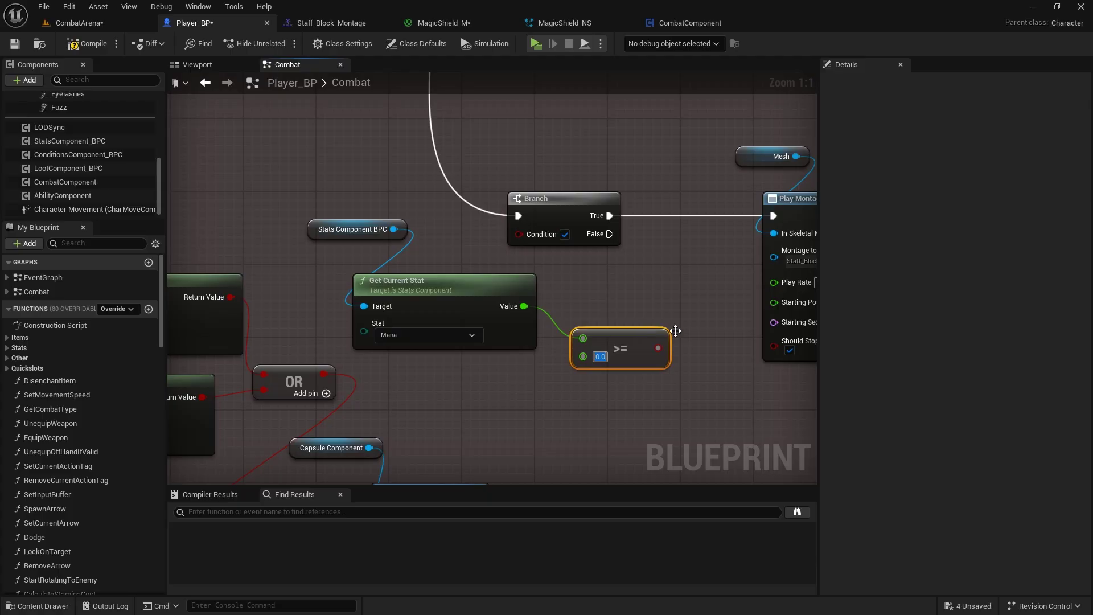
{"action": "type", "text": "10"}
Connect the Mana comparison's result to the Condition of the Branch before the staff block's Play Montage
{"action": "scroll", "coordinate": [598, 278], "scroll_direction": "down", "scroll_amount": 2}
{"action": "right_click_drag", "start_coordinate": [598, 278], "coordinate": [485, 286]}
{"action": "scroll", "coordinate": [507, 350], "scroll_direction": "up", "scroll_amount": 2}
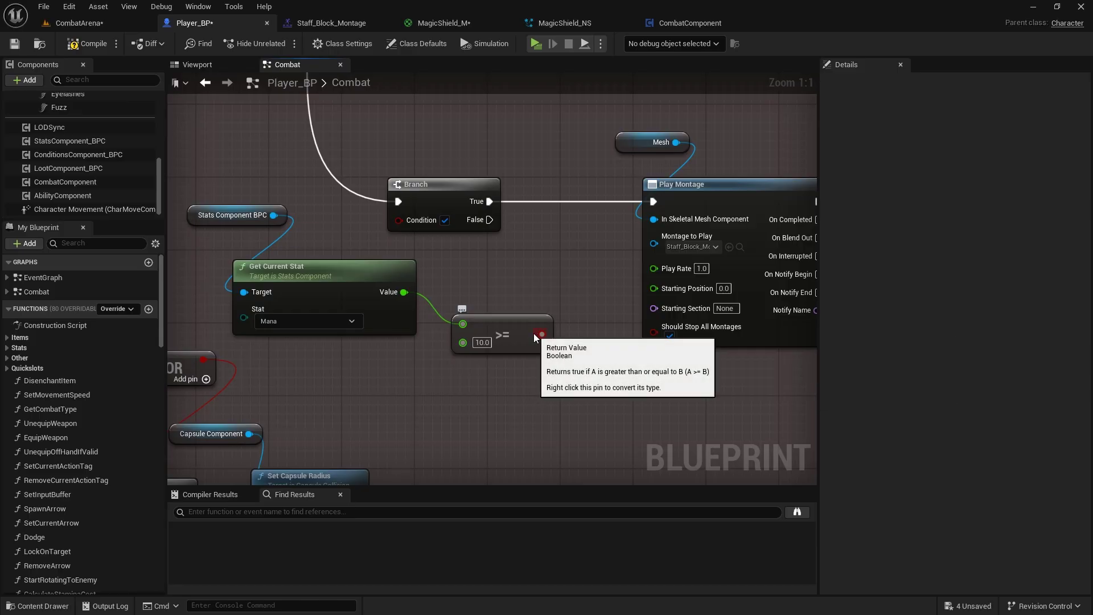
{"action": "left_click_drag", "start_coordinate": [542, 334], "coordinate": [470, 264]}
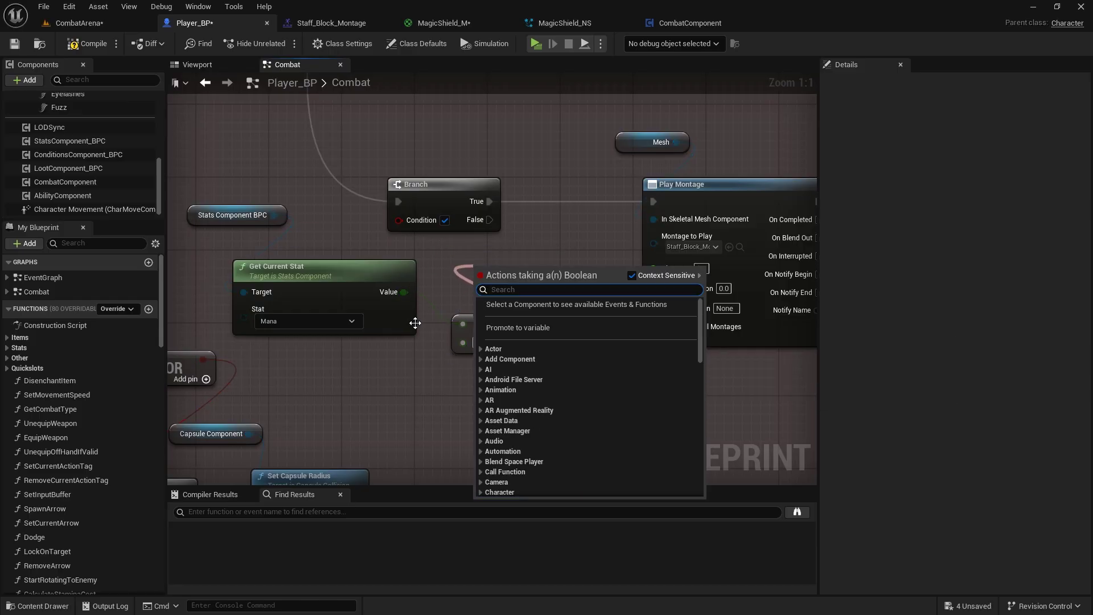
{"action": "left_click", "coordinate": [426, 268]}
{"action": "left_click_drag", "start_coordinate": [539, 333], "coordinate": [399, 220]}
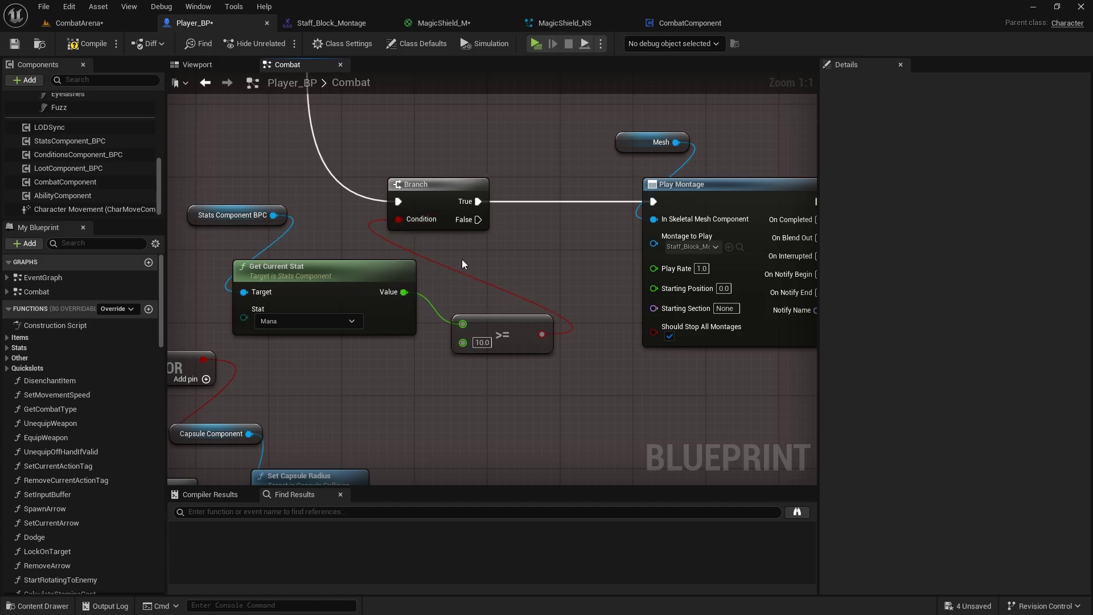
Add a Play Sound 2D node on the Branch's False output and set its sound to Object_PickUp
{"action": "scroll", "coordinate": [462, 259], "scroll_direction": "down", "scroll_amount": 1}
{"action": "right_click_drag", "start_coordinate": [586, 292], "coordinate": [476, 284]}
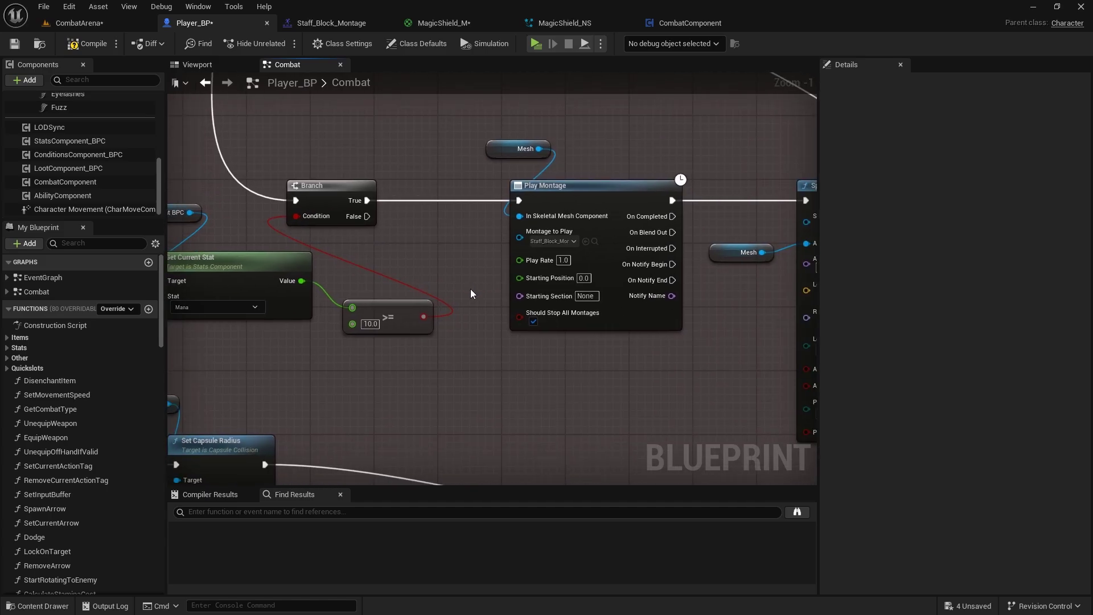
{"action": "scroll", "coordinate": [471, 288], "scroll_direction": "down", "scroll_amount": 1}
{"action": "left_click_drag", "start_coordinate": [380, 227], "coordinate": [504, 405]}
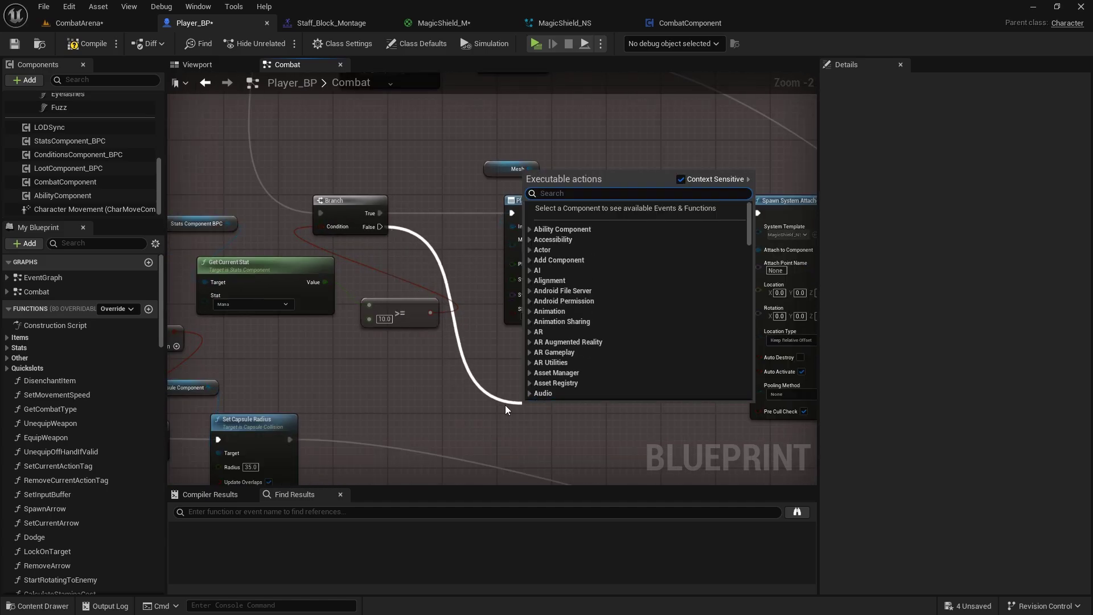
{"action": "type", "text": "play sou"}
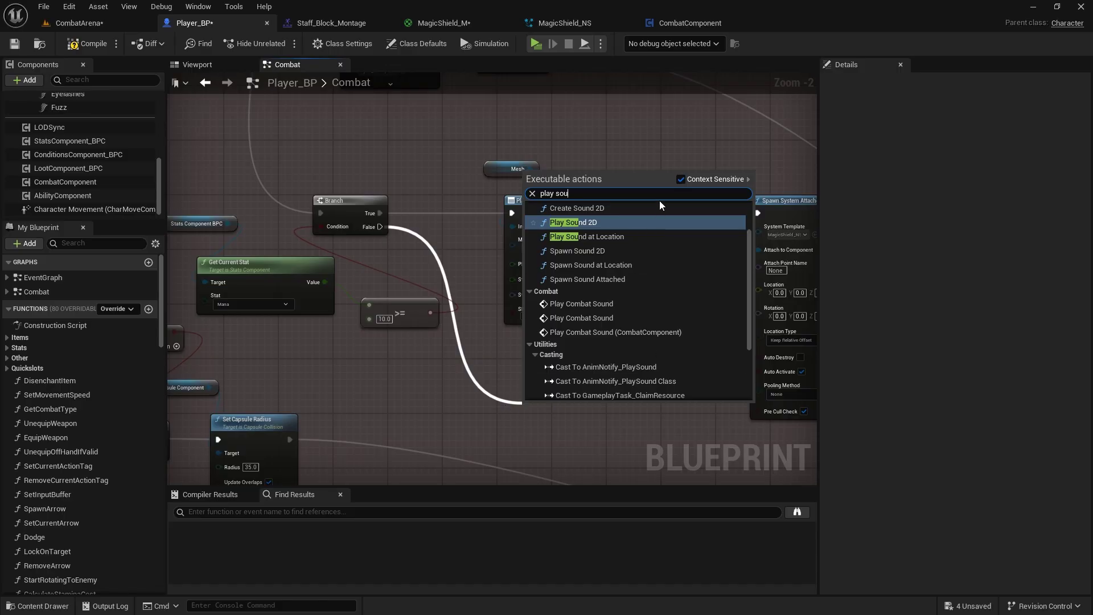
{"action": "left_click", "coordinate": [583, 221]}
{"action": "scroll", "coordinate": [558, 320], "scroll_direction": "up", "scroll_amount": 1}
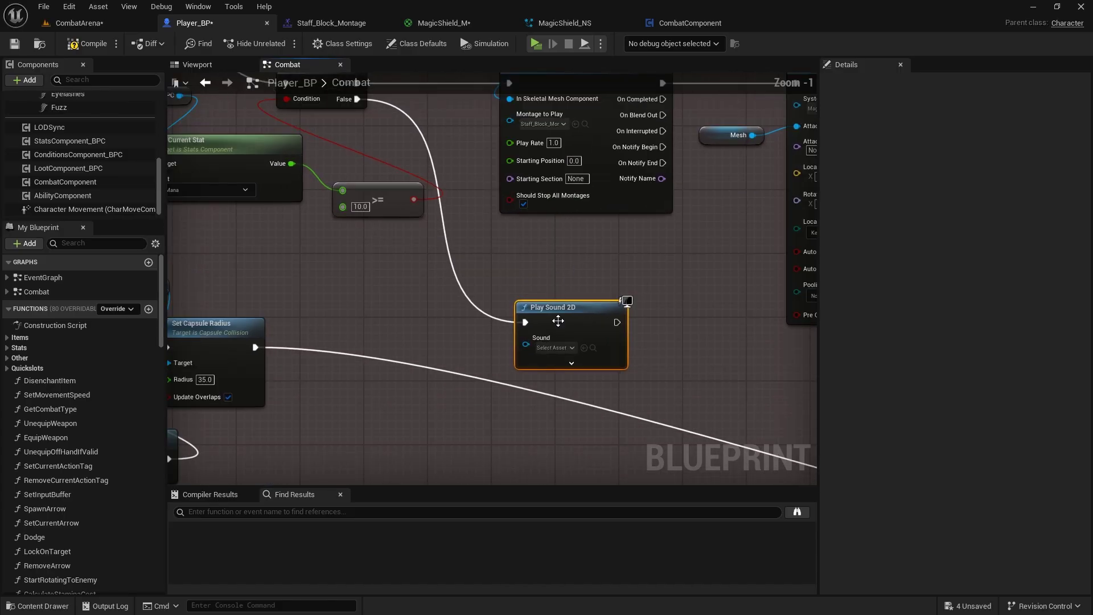
{"action": "left_click_drag", "start_coordinate": [558, 321], "coordinate": [550, 296]}
{"action": "left_click", "coordinate": [552, 324]}
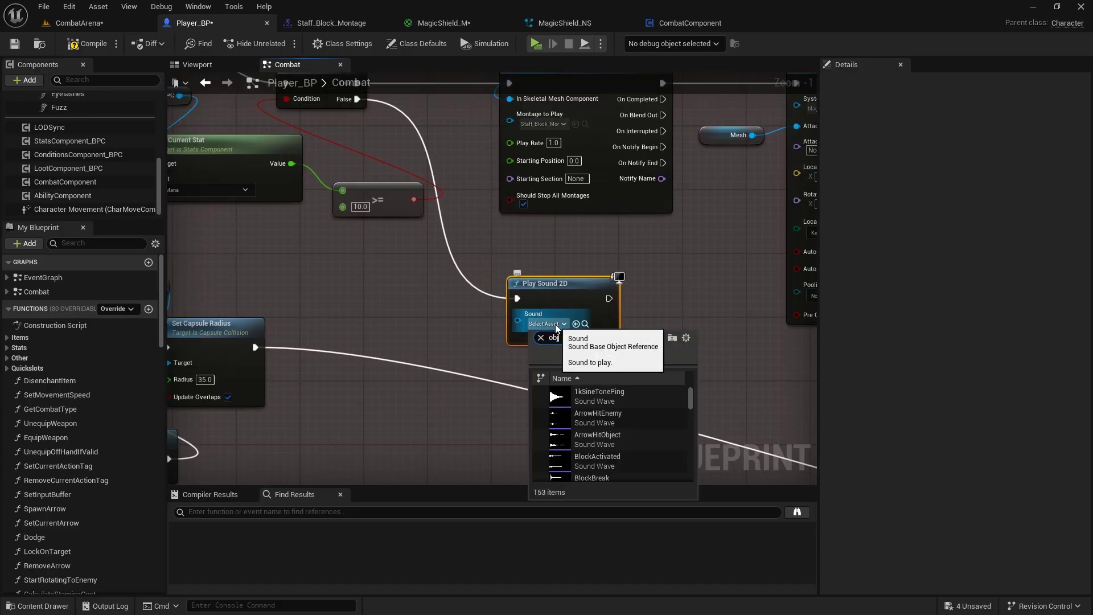
{"action": "left_click", "coordinate": [597, 407]}
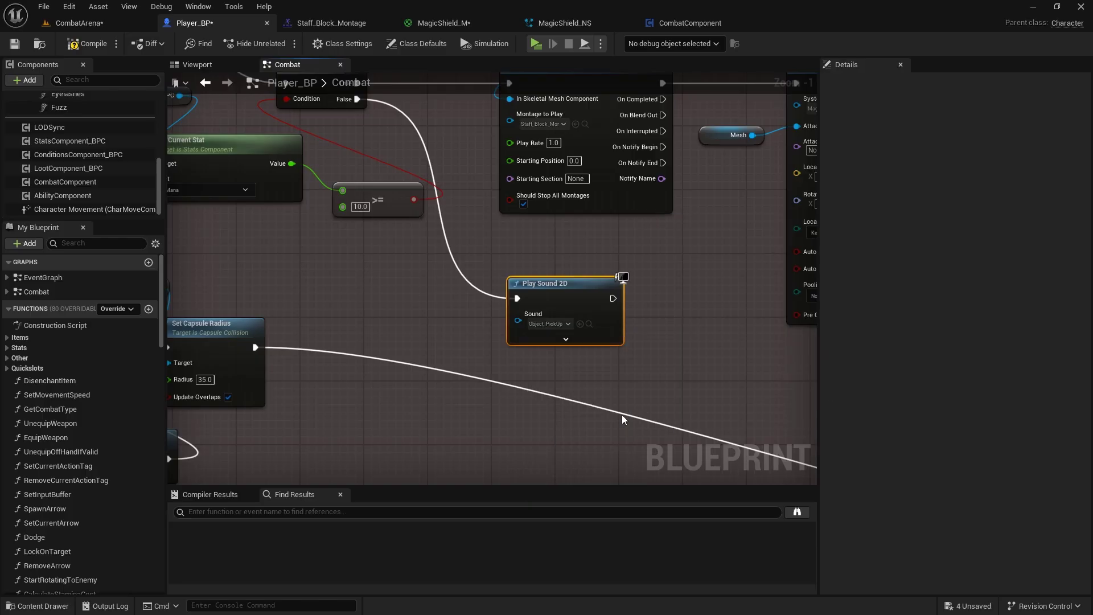
Locate the Object_PickUp sound among the project assets and preview it
{"action": "left_click", "coordinate": [590, 324]}
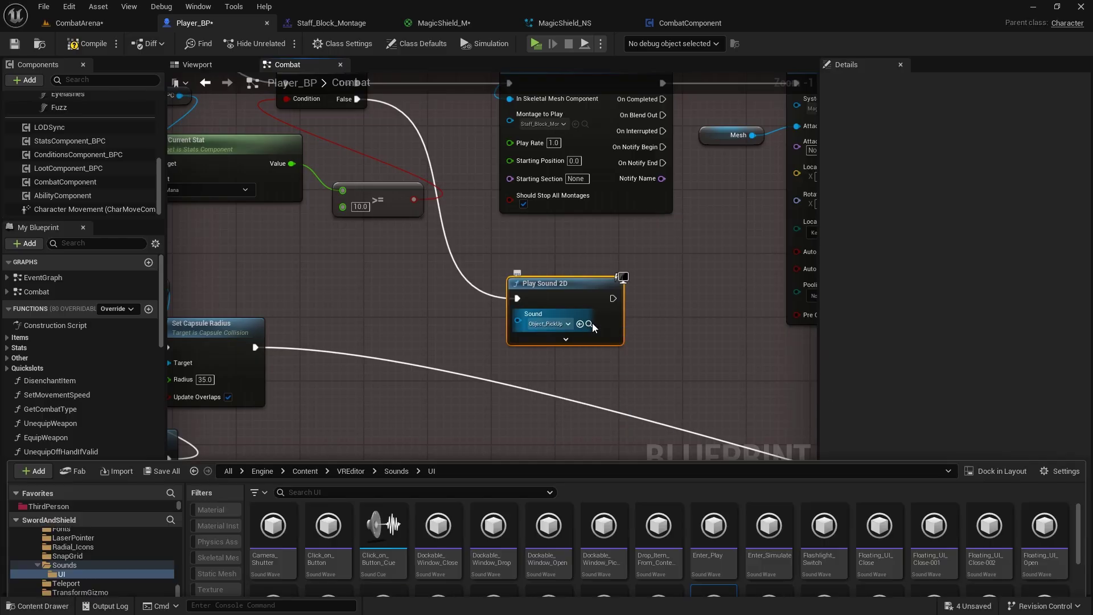
{"action": "scroll", "coordinate": [536, 515], "scroll_direction": "down", "scroll_amount": 2}
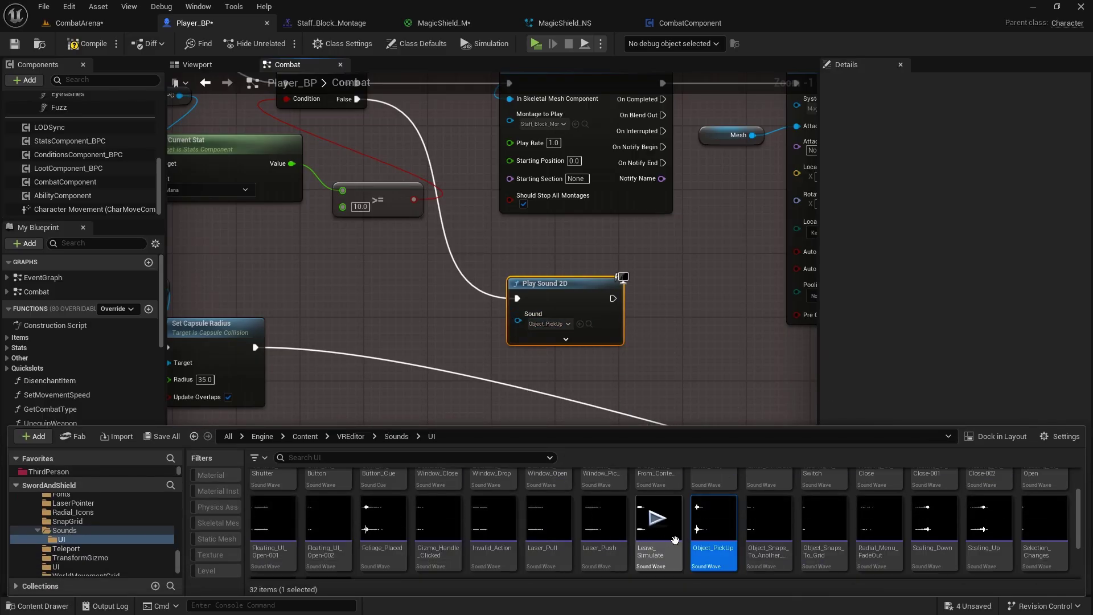
{"action": "left_click", "coordinate": [710, 519]}
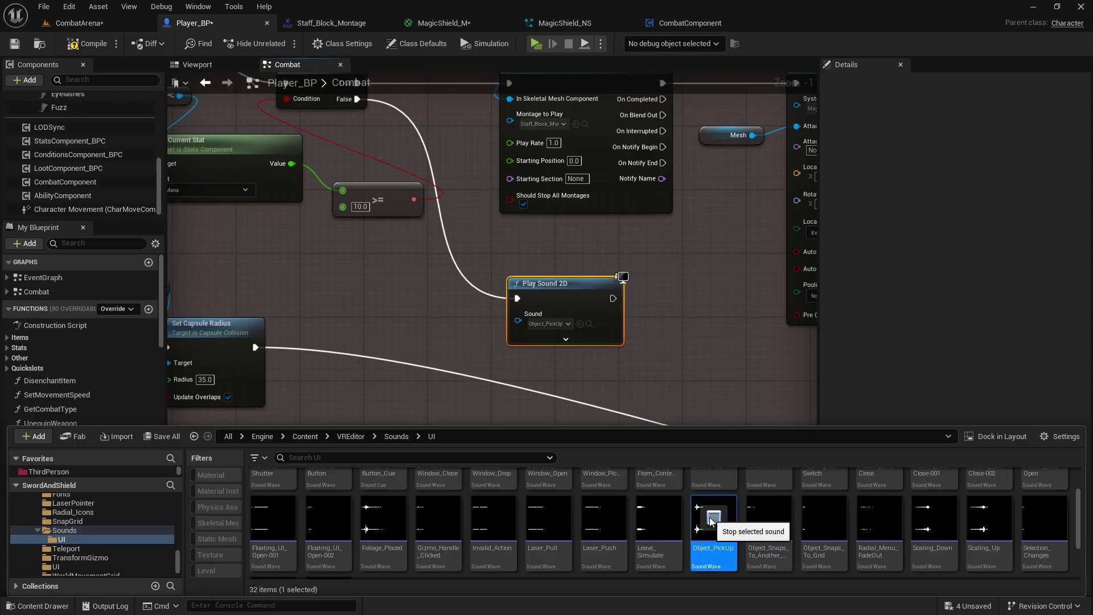
Start a play test of the level and equip the looted Death Whisper staff on the character
{"action": "left_click", "coordinate": [537, 44]}
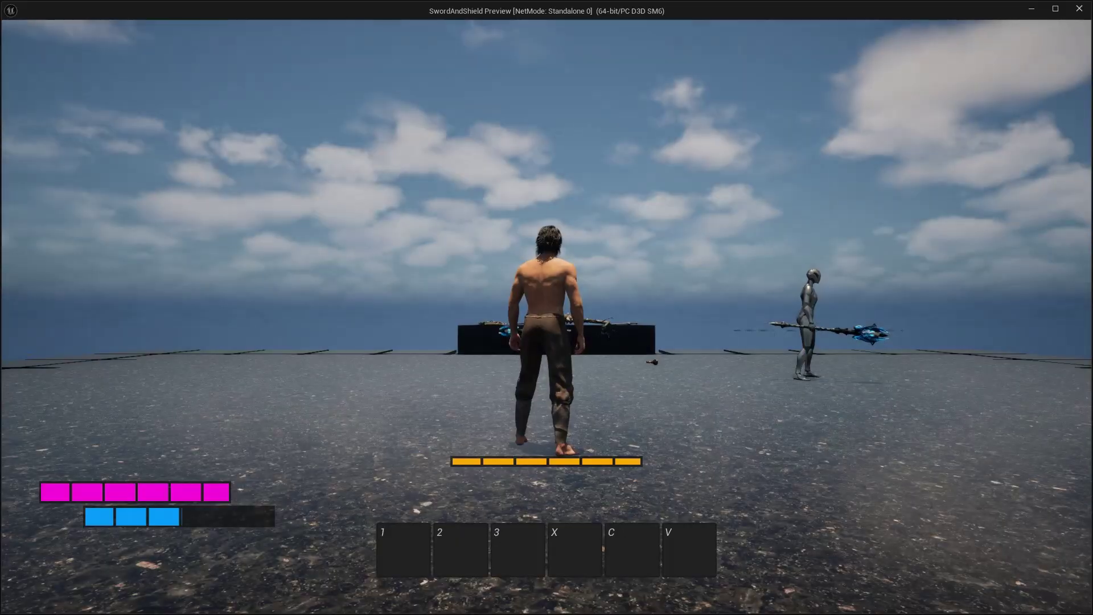
{"action": "key", "text": "w"}
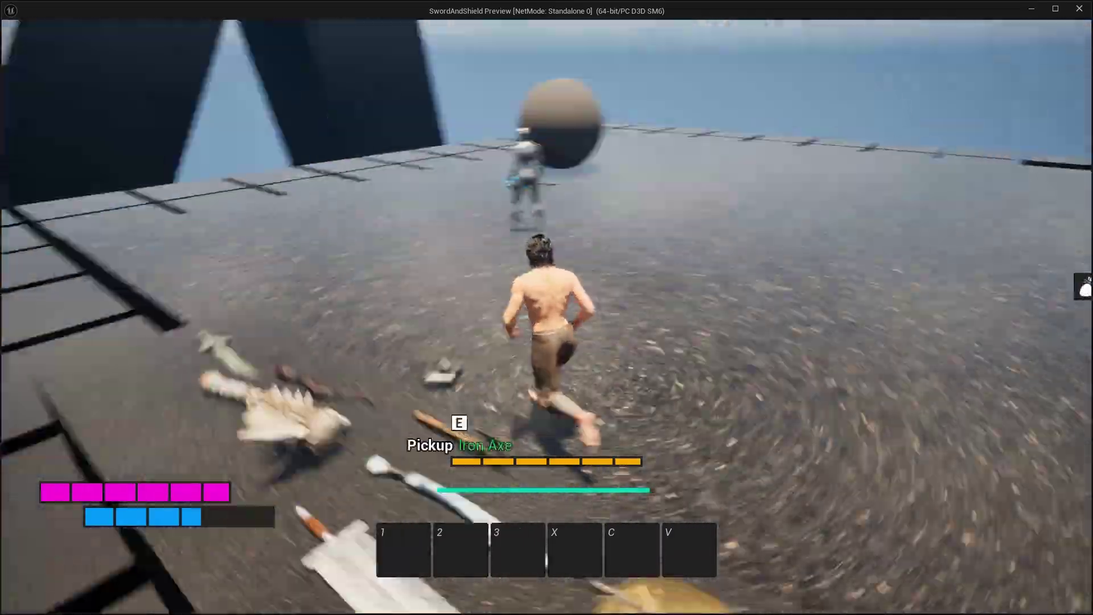
{"action": "key", "text": "e"}
{"action": "key", "text": "i"}
{"action": "key", "text": "i"}
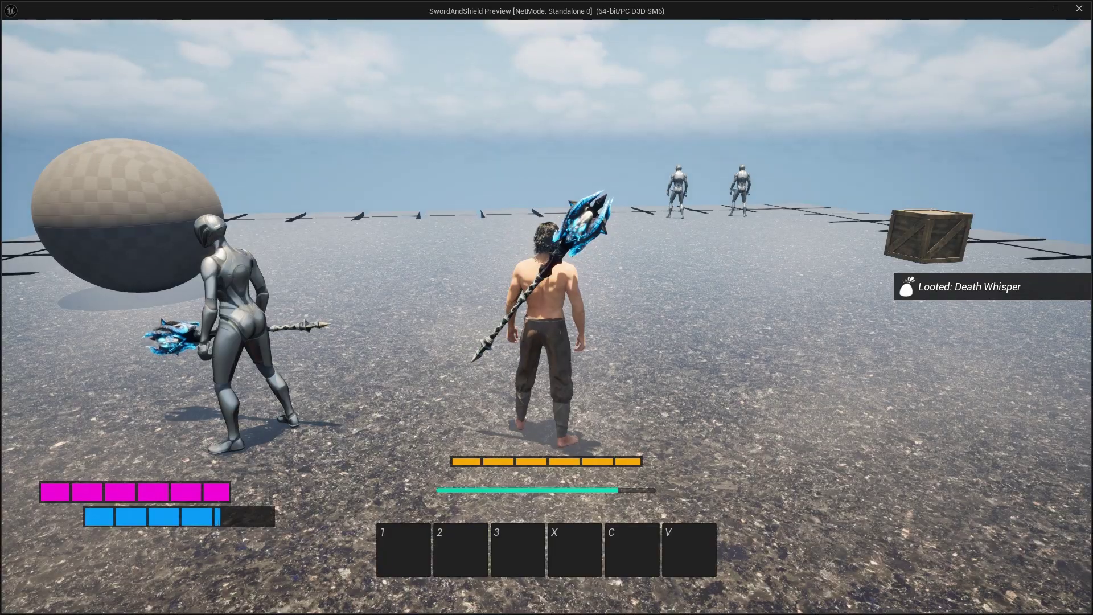
Run to the two sword enemies, test the staff's magic shield against their attacks, and end the play test
{"action": "key", "text": "w"}
{"action": "key", "text": "w"}
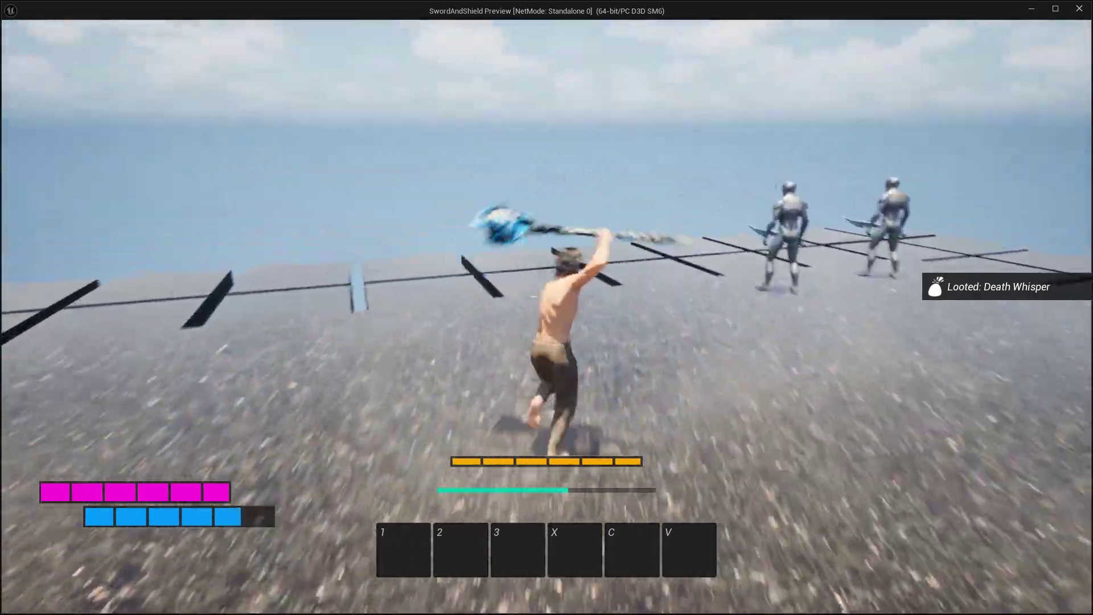
{"action": "key", "text": "Tab"}
{"action": "key", "text": "q"}
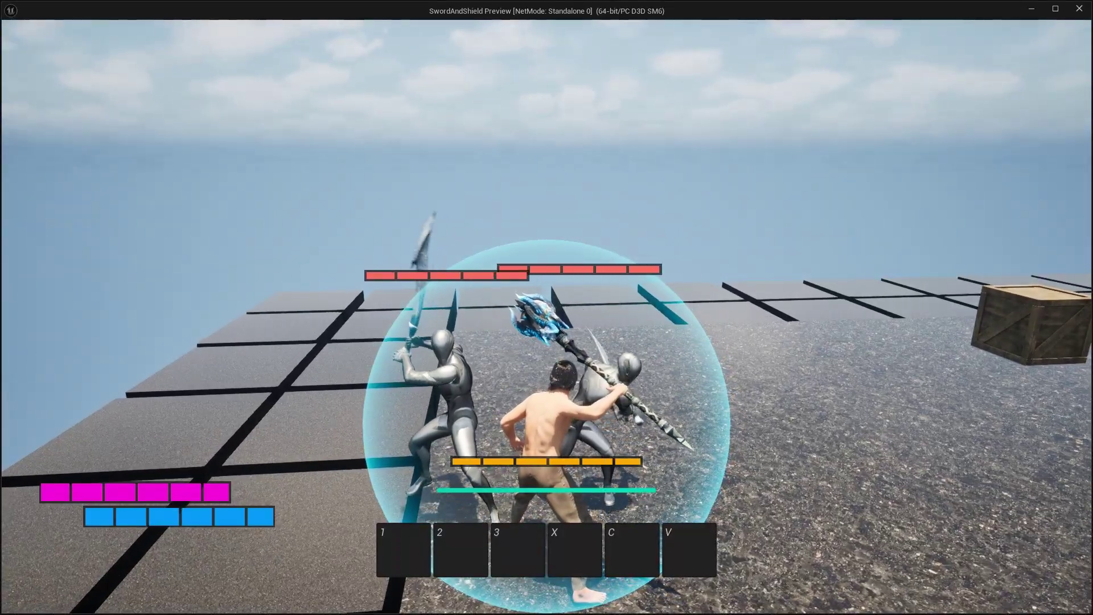
{"action": "key", "text": "d"}
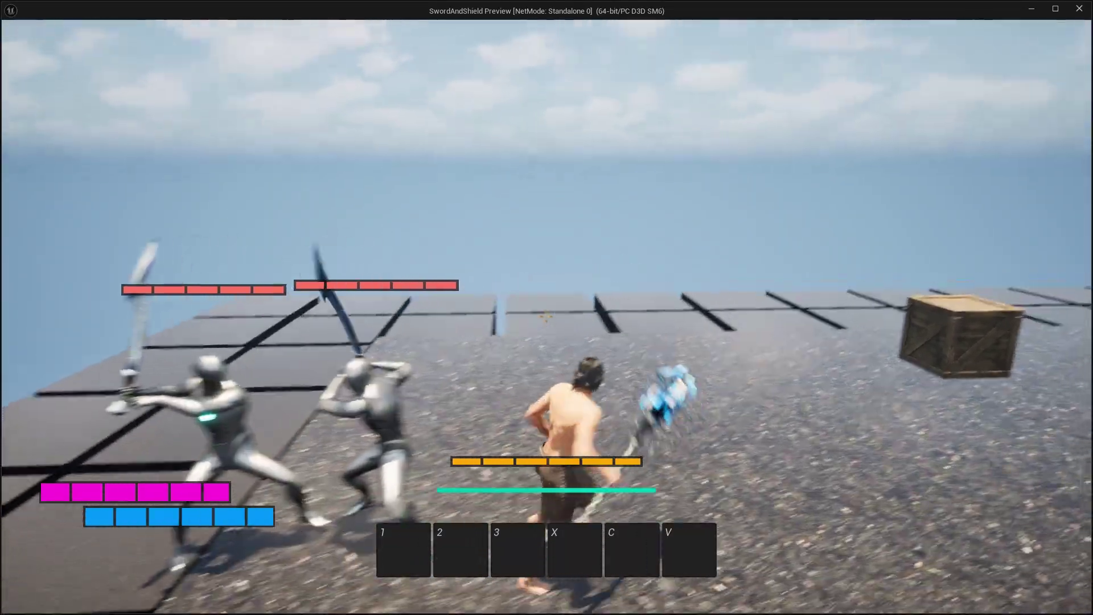
{"action": "key", "text": "Escape"}
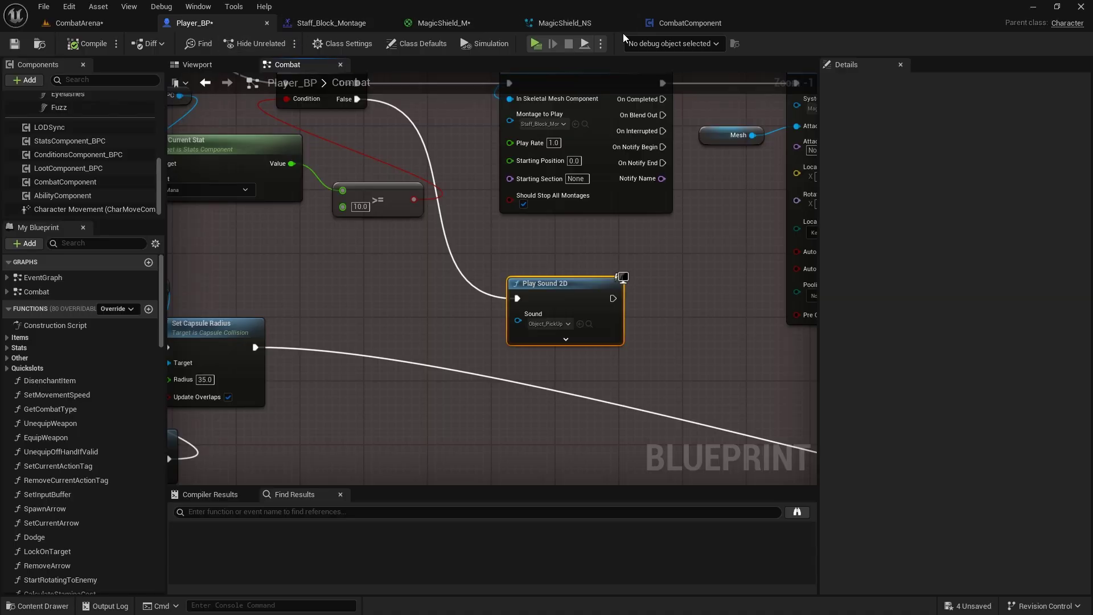
In CombatComponent's TakeDamage function, connect the second Branch's False output to the Play Hit Event node
{"action": "left_click", "coordinate": [671, 23]}
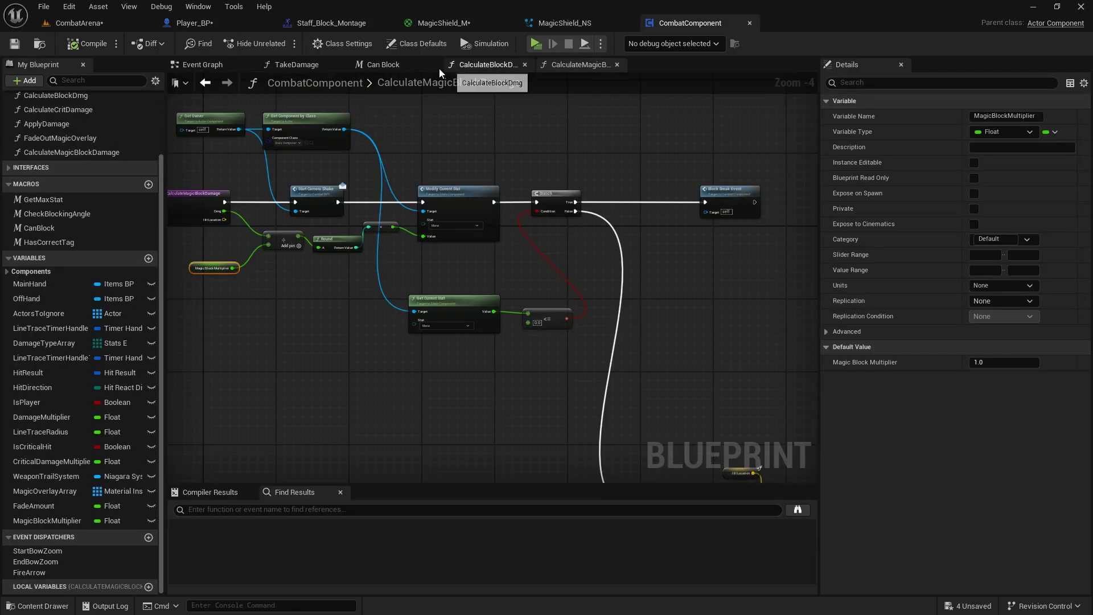
{"action": "left_click", "coordinate": [302, 68]}
{"action": "scroll", "coordinate": [489, 237], "scroll_direction": "down", "scroll_amount": 3}
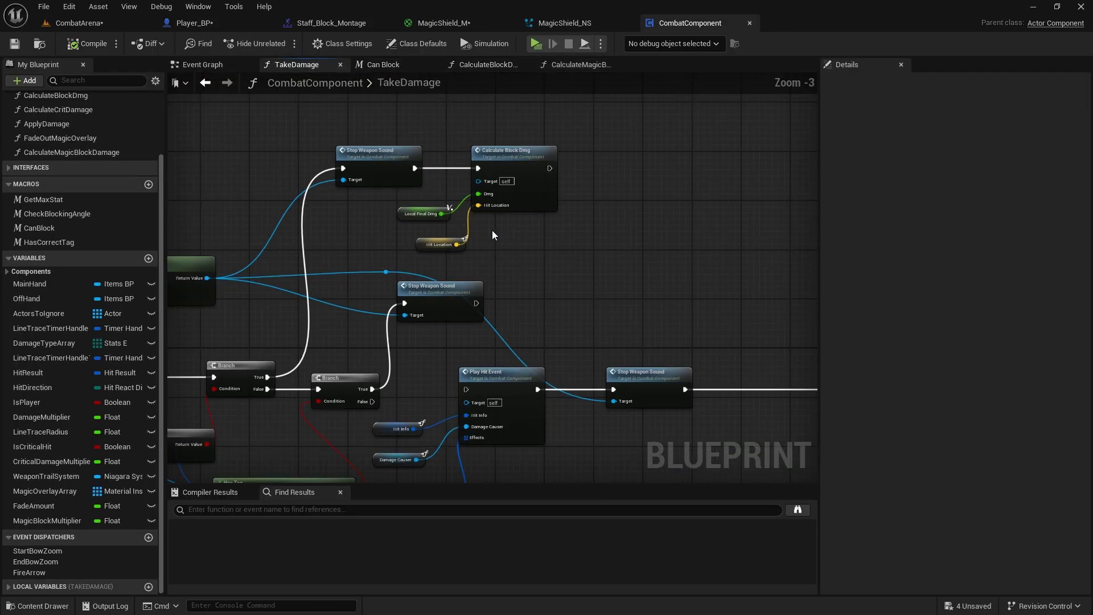
{"action": "mouse_move", "coordinate": [493, 233]}
{"action": "right_mouse_down"}
{"action": "mouse_move", "coordinate": [608, 126]}
{"action": "mouse_move", "coordinate": [490, 207]}
{"action": "mouse_move", "coordinate": [492, 219]}
{"action": "right_mouse_up"}
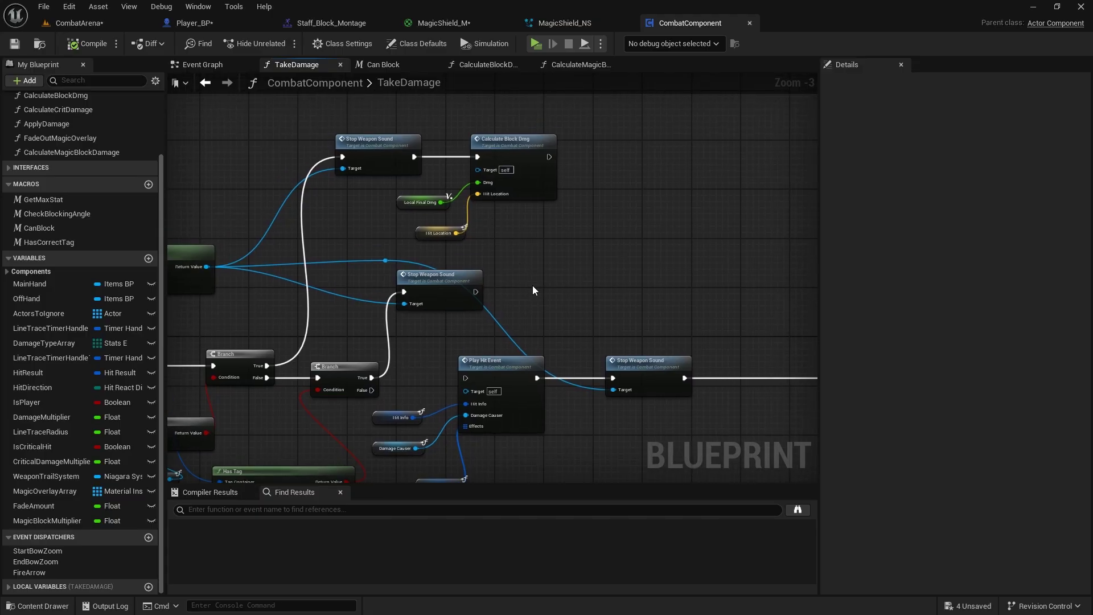
{"action": "right_click_drag", "start_coordinate": [406, 369], "coordinate": [405, 321]}
{"action": "left_click_drag", "start_coordinate": [372, 342], "coordinate": [466, 332]}
{"action": "right_click_drag", "start_coordinate": [670, 255], "coordinate": [616, 271]}
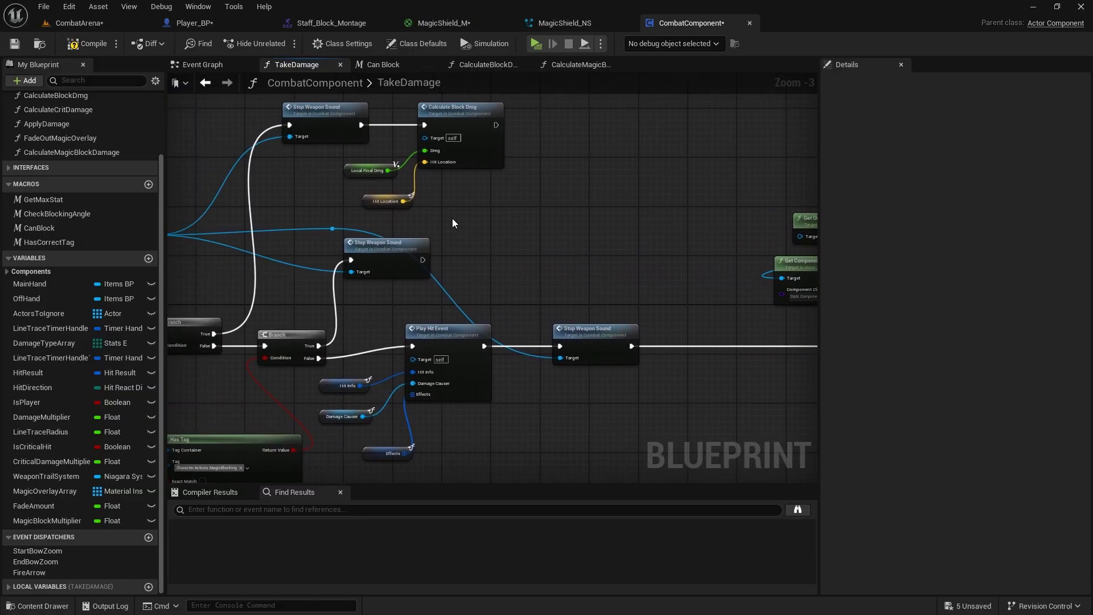
Add a Calculate Magic Block Damage call and connect it after the Stop Weapon Sound on the second Branch's True path
{"action": "scroll", "coordinate": [450, 219], "scroll_direction": "up", "scroll_amount": 2}
{"action": "right_click_drag", "start_coordinate": [444, 223], "coordinate": [441, 262]}
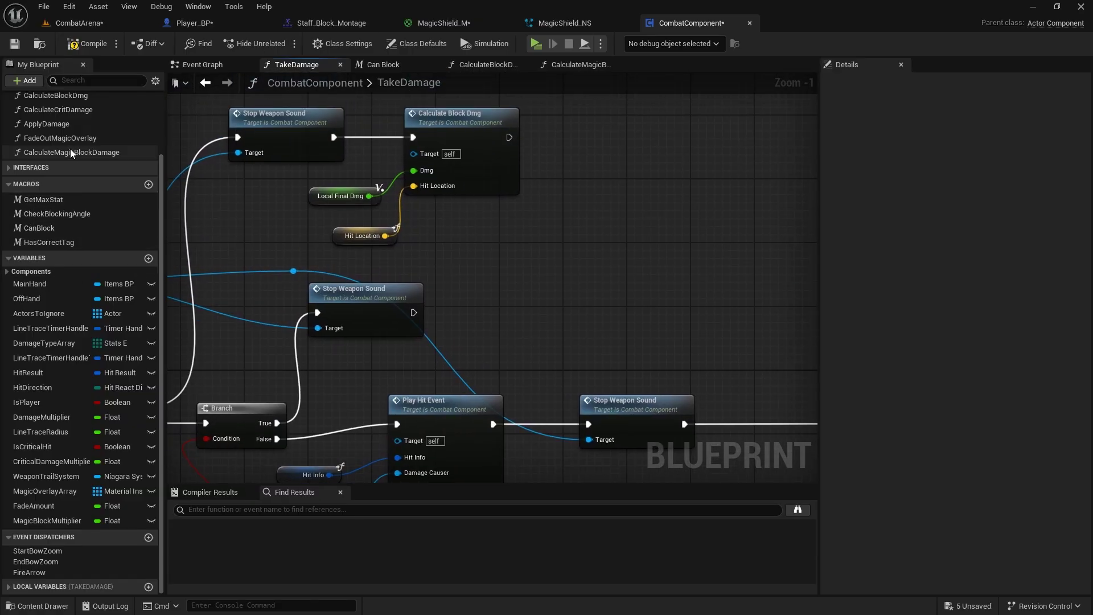
{"action": "left_click_drag", "start_coordinate": [70, 150], "coordinate": [468, 277]}
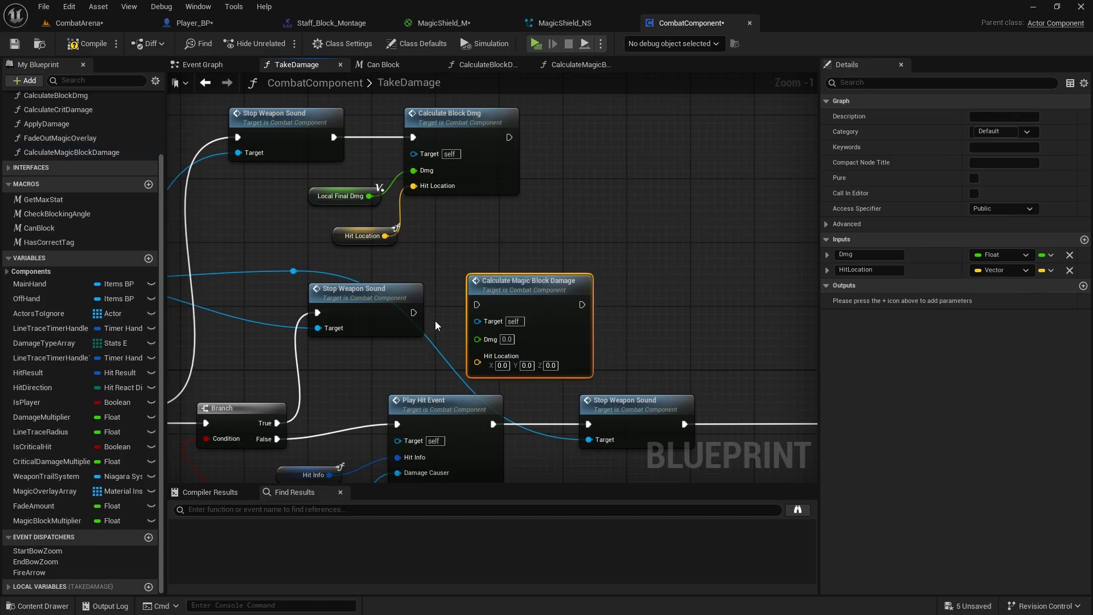
{"action": "left_click_drag", "start_coordinate": [414, 313], "coordinate": [529, 297]}
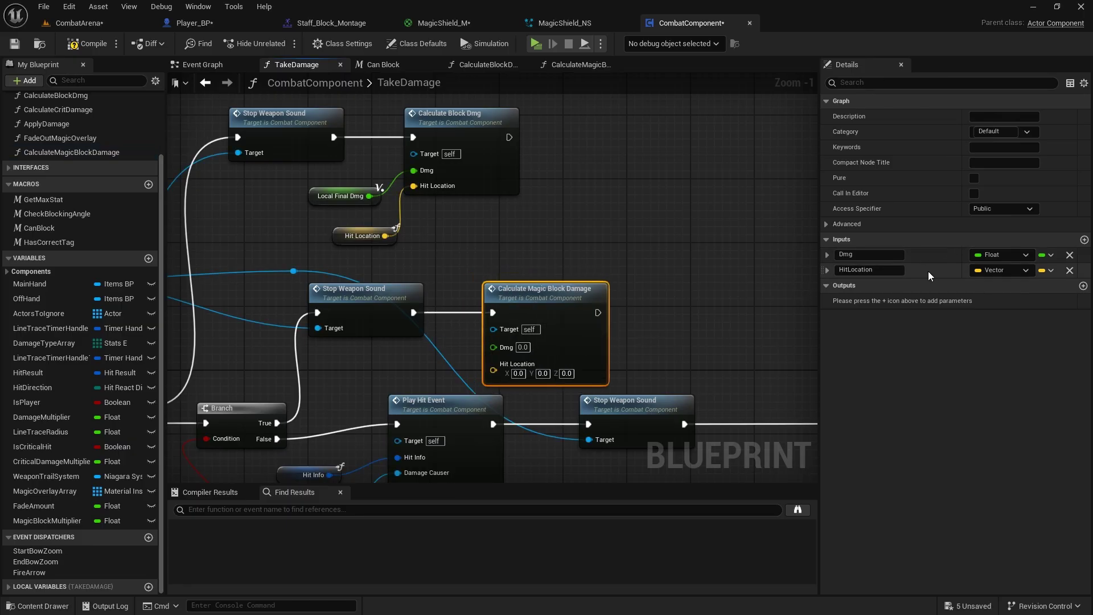
Duplicate the Hit Location getter and connect it to the Hit Location input of Calculate Magic Block Damage
{"action": "scroll", "coordinate": [468, 273], "scroll_direction": "down", "scroll_amount": 1}
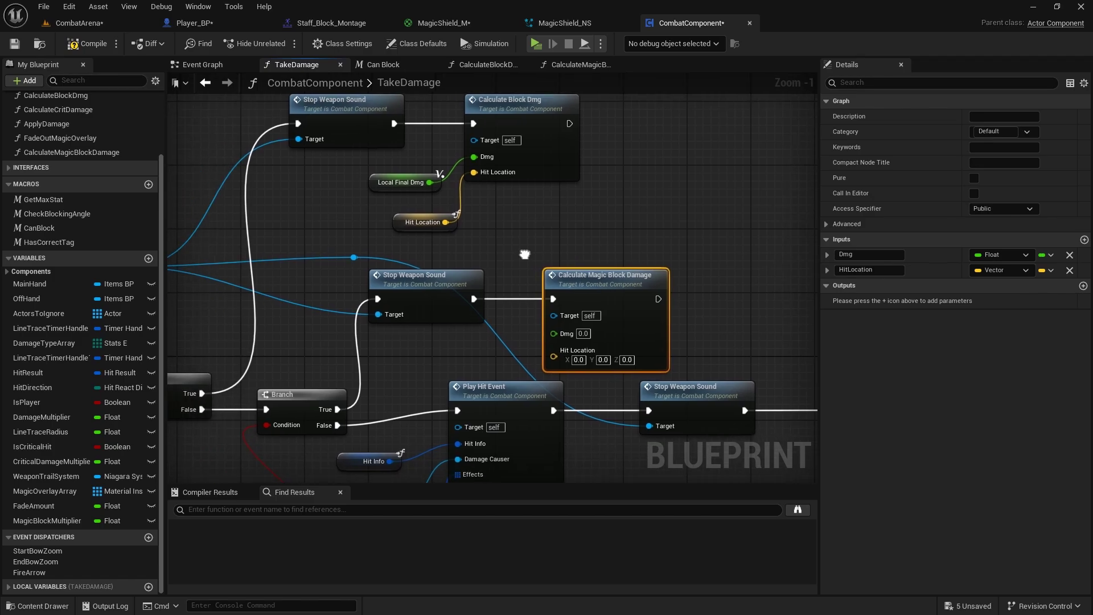
{"action": "left_click", "coordinate": [438, 195]}
{"action": "key", "text": "ctrl+c"}
{"action": "left_click", "coordinate": [467, 309]}
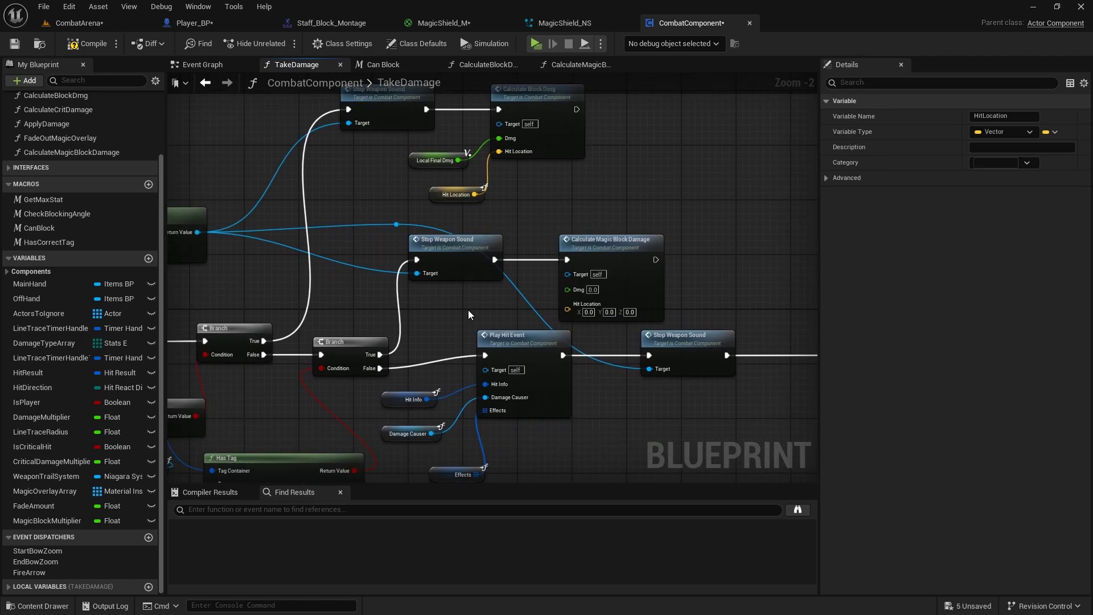
{"action": "key", "text": "ctrl+v"}
{"action": "left_click_drag", "start_coordinate": [508, 317], "coordinate": [593, 317]}
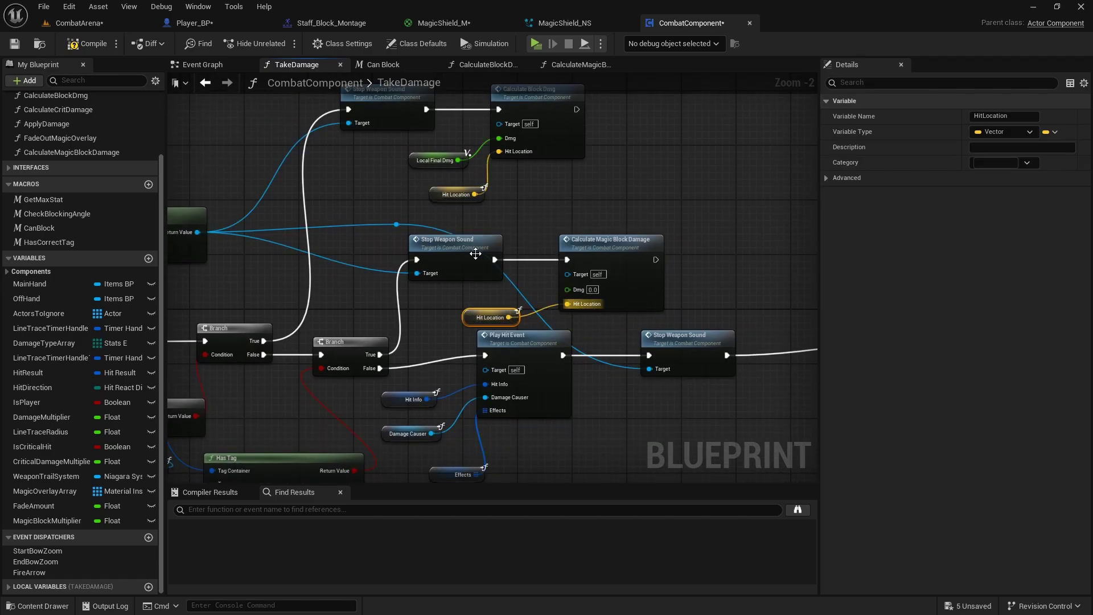
Duplicate the Local Final Dmg getter and connect it to the Dmg input of Calculate Magic Block Damage
{"action": "left_click", "coordinate": [446, 160]}
{"action": "key", "text": "ctrl+c"}
{"action": "left_click", "coordinate": [490, 296]}
{"action": "key", "text": "ctrl+v"}
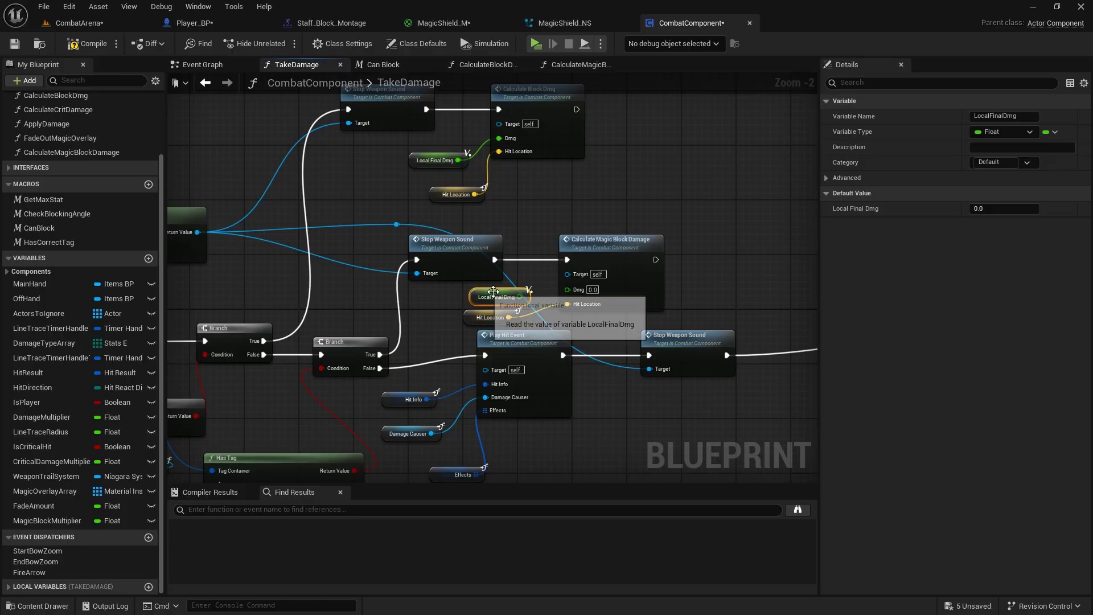
{"action": "left_click_drag", "start_coordinate": [519, 297], "coordinate": [568, 290]}
{"action": "right_click_drag", "start_coordinate": [410, 295], "coordinate": [627, 256]}
{"action": "right_click_drag", "start_coordinate": [453, 317], "coordinate": [288, 313]}
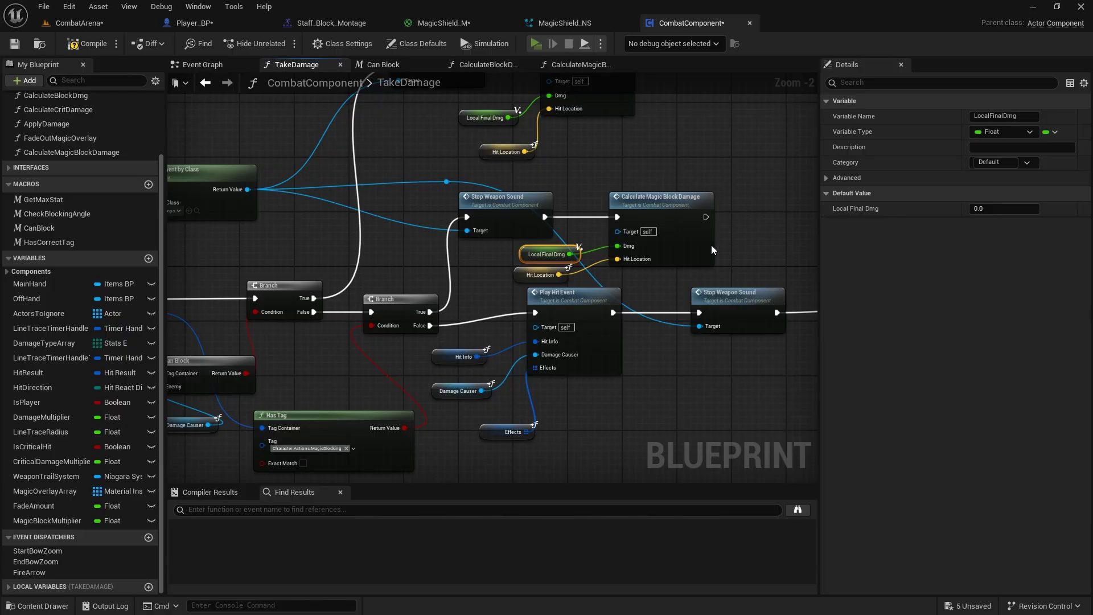
Launch a new play test, loot the Death Whisper staff and equip it from the inventory
{"action": "key", "text": "shift+w"}
{"action": "key", "text": "e"}
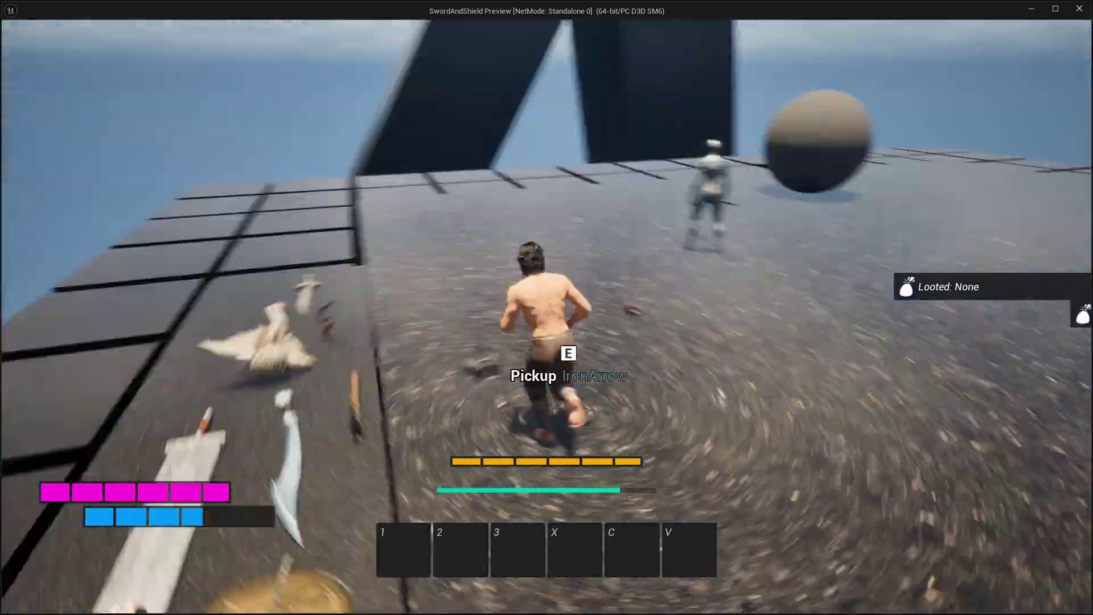
{"action": "key", "text": "Tab"}
{"action": "left_click", "coordinate": [664, 197]}
{"action": "key", "text": "Tab"}
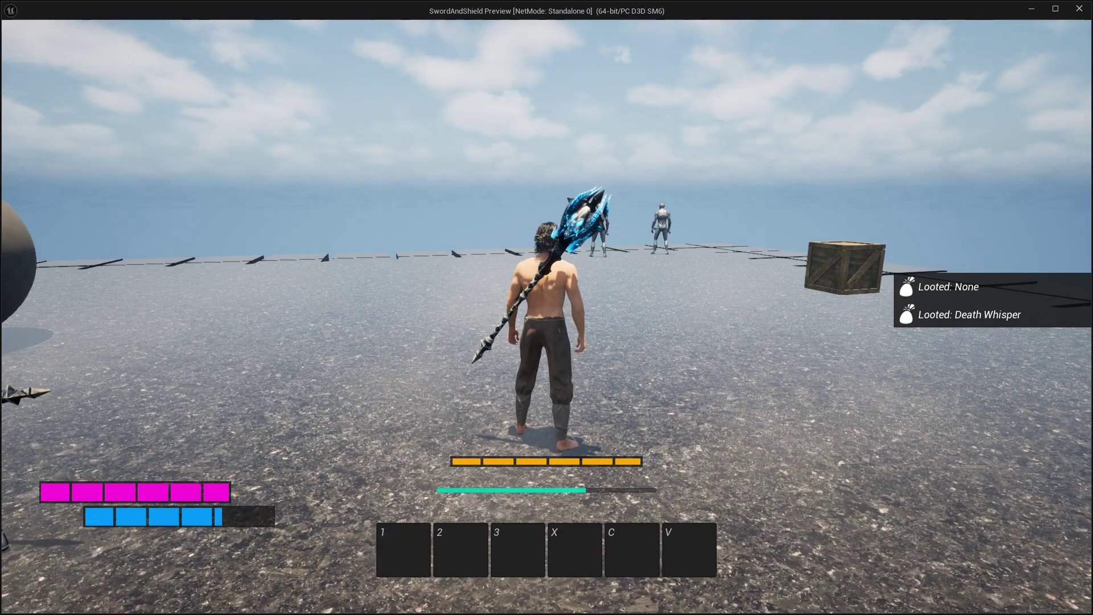
Run to the two sword enemies and block their hits with the magic shield to check the mana drain
{"action": "key", "text": "shift+w"}
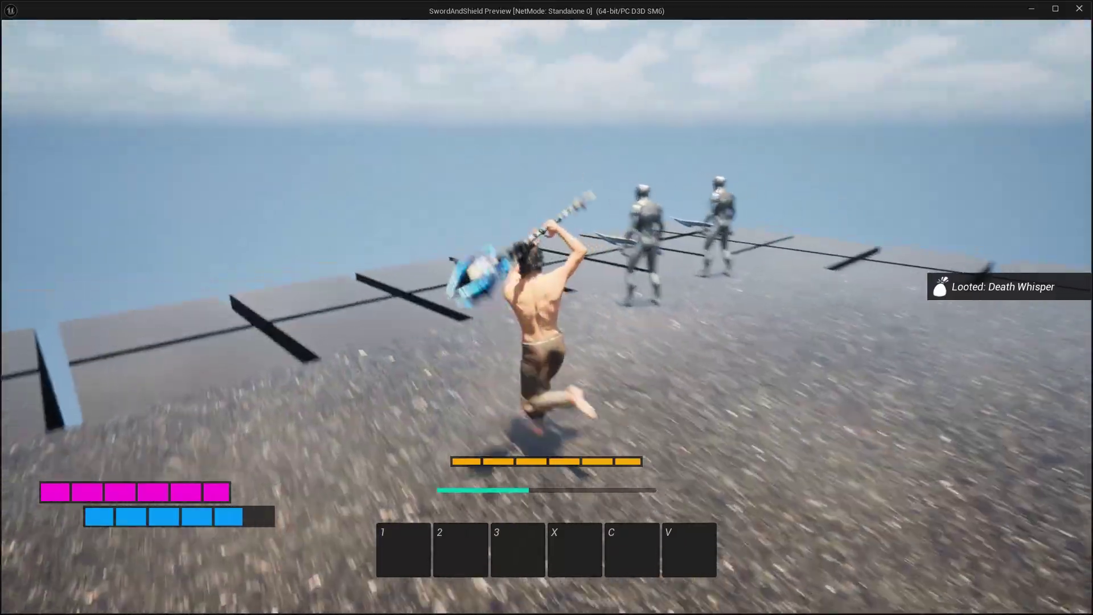
{"action": "key", "text": "w"}
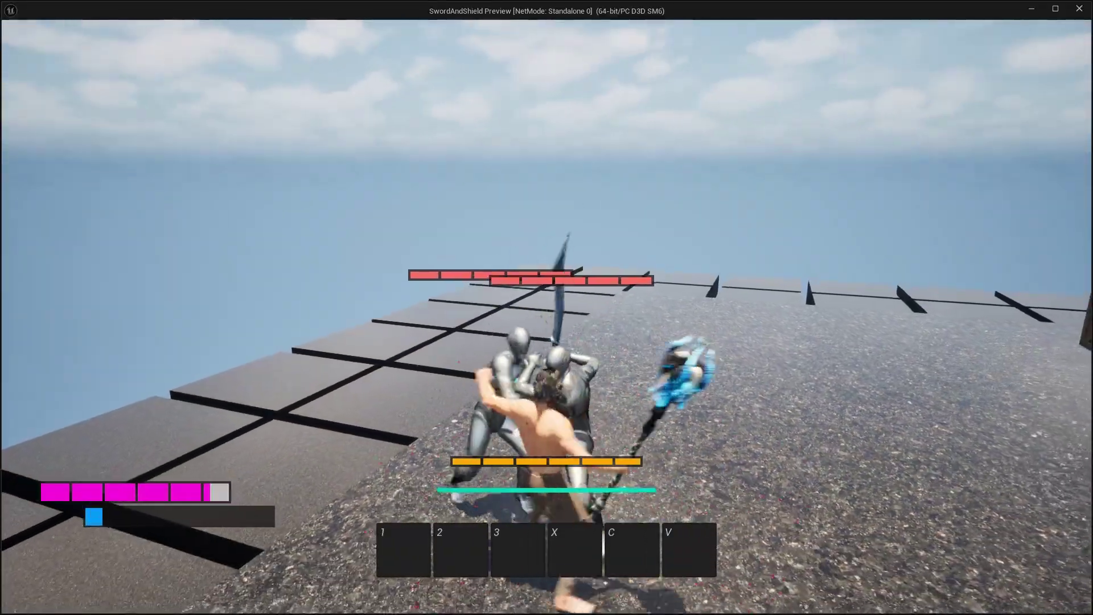
{"action": "key", "text": "s"}
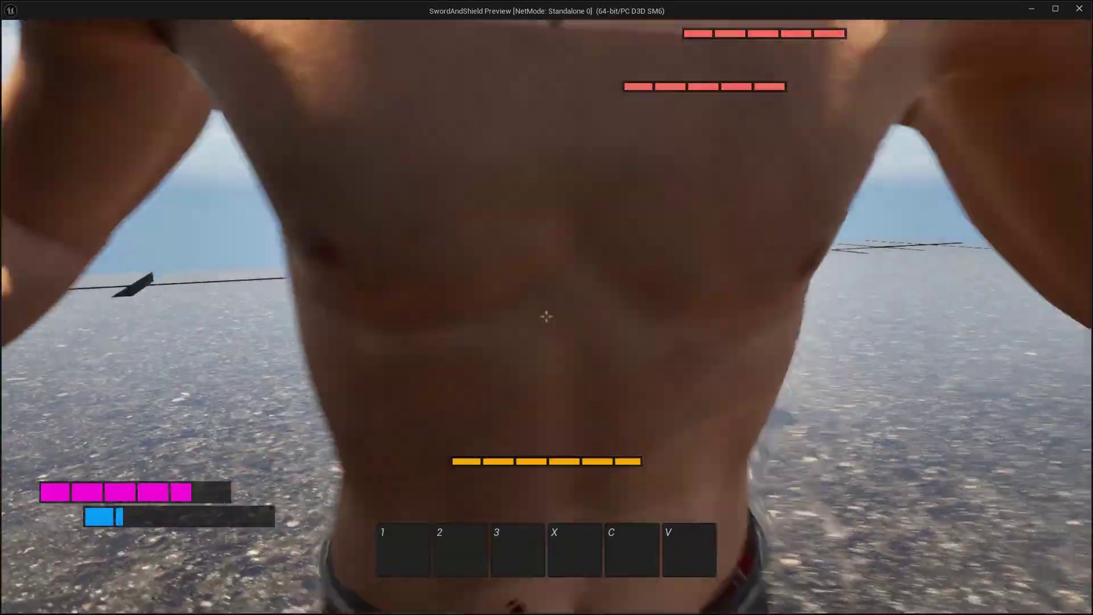
Retreat from the enemies and try blocking with low mana to check the shield's minimum mana requirement
{"action": "right_click", "coordinate": [547, 316]}
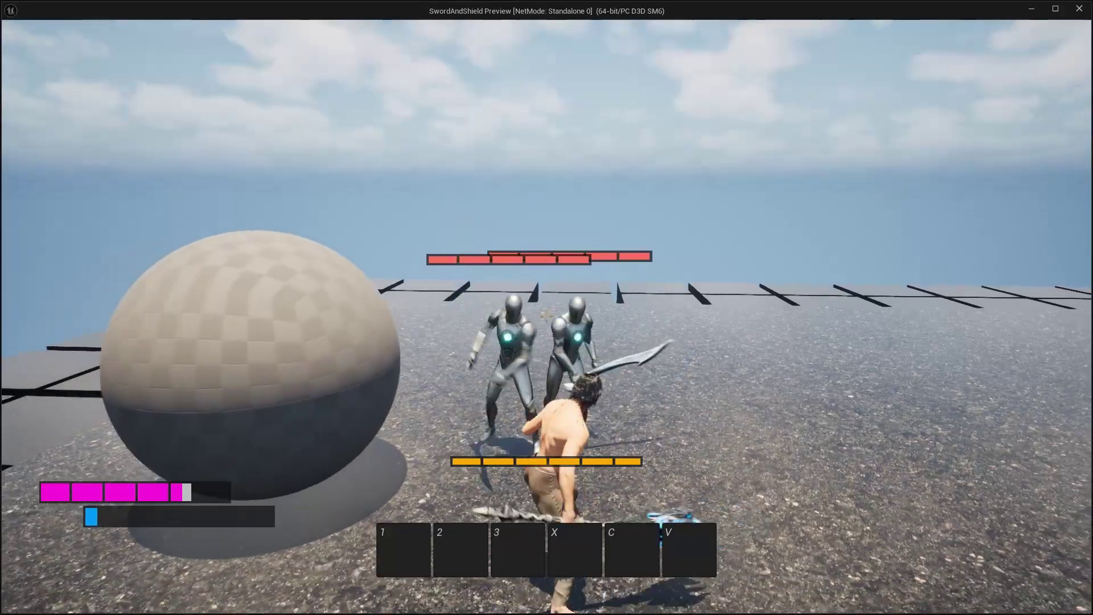
{"action": "key", "text": "s"}
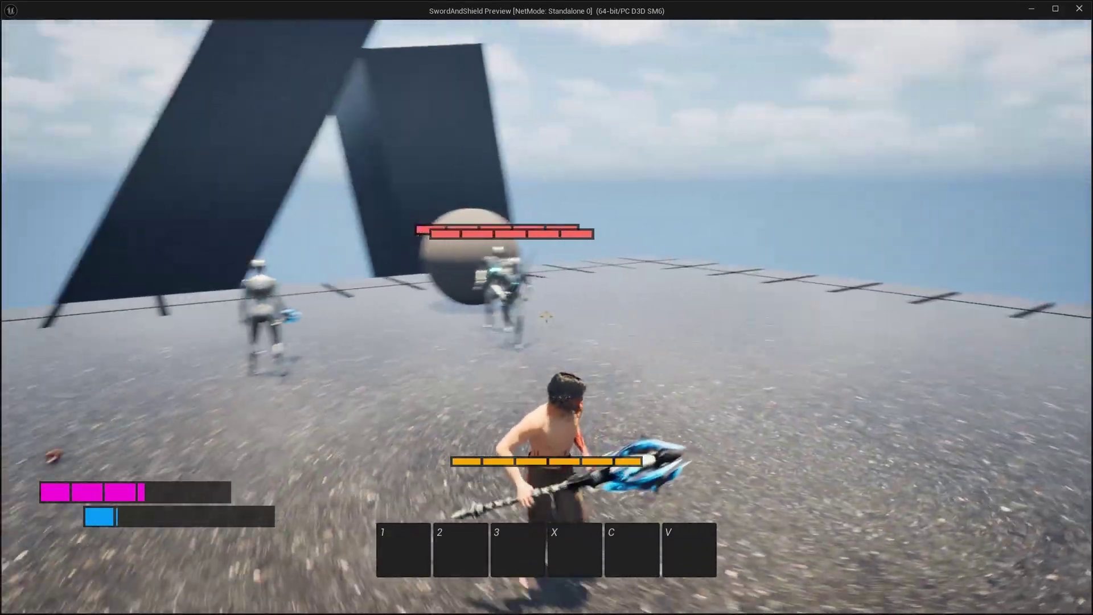
{"action": "left_click", "coordinate": [546, 317]}
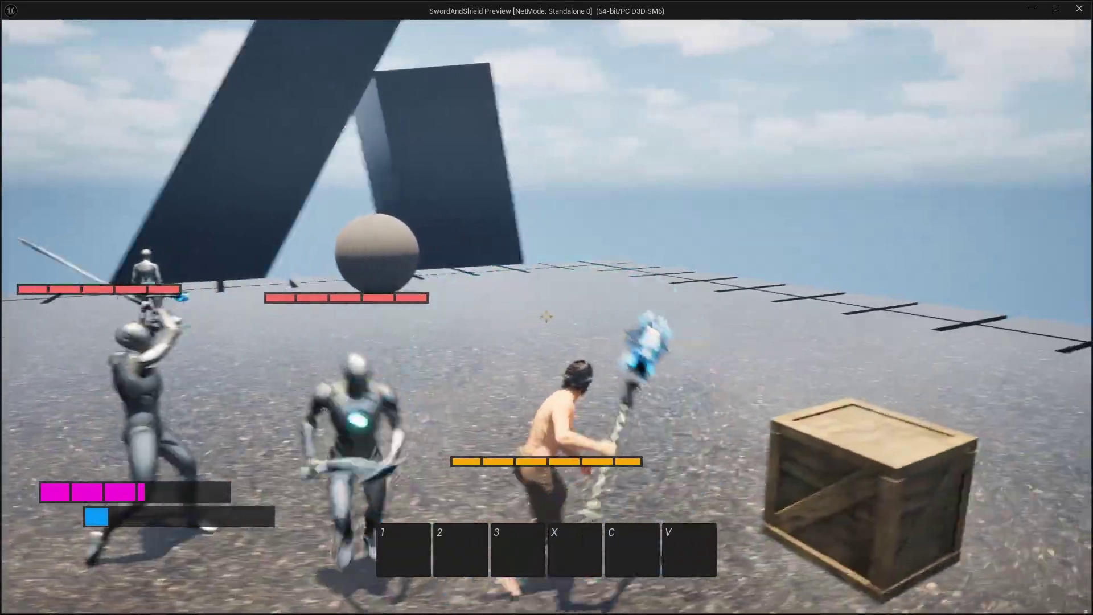
{"action": "right_click", "coordinate": [546, 317]}
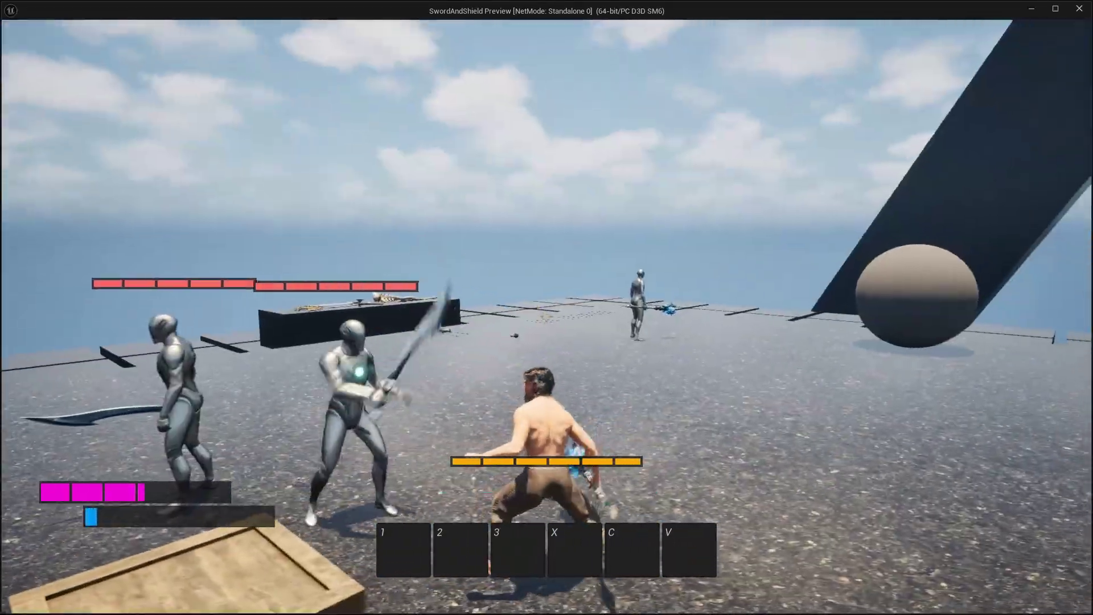
Keep away from the enemies while mana regenerates, testing the magic shield again once enough mana is available
{"action": "key", "text": "shift+w"}
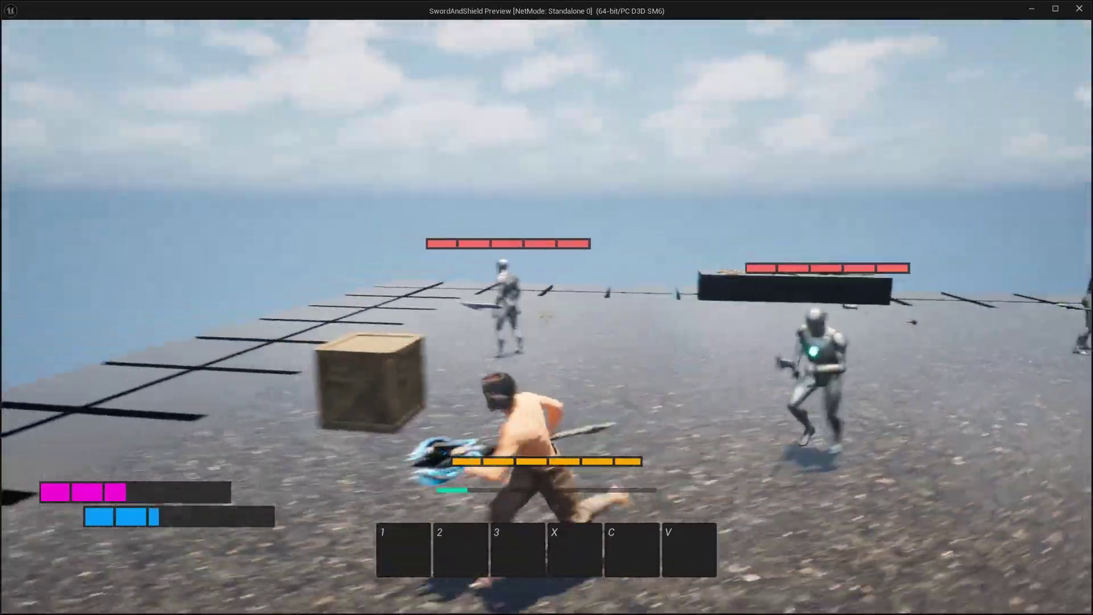
{"action": "right_click", "coordinate": [546, 316]}
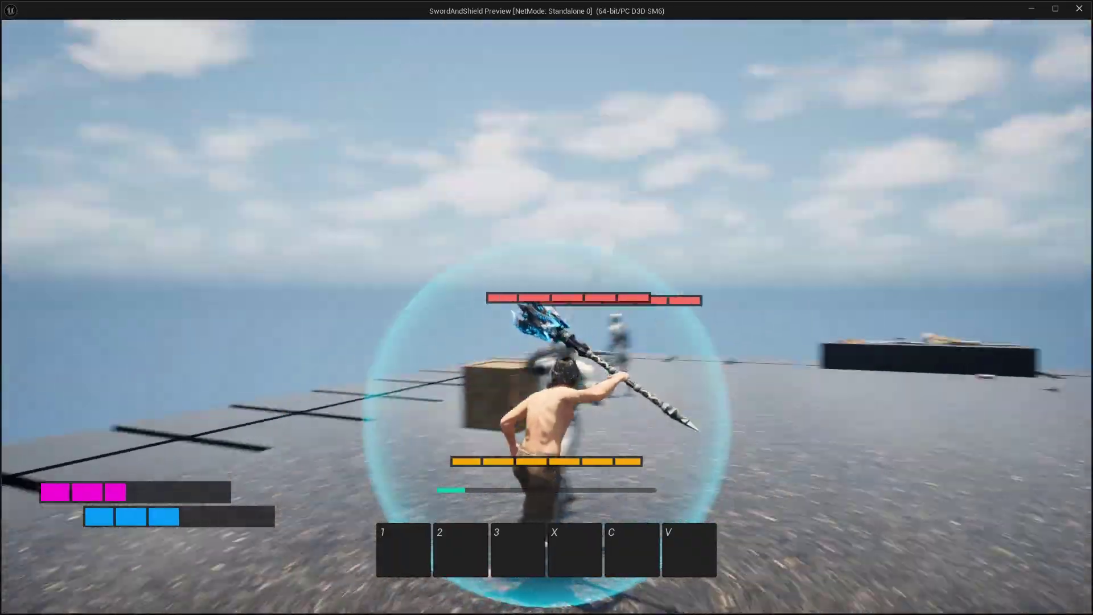
{"action": "key", "text": "w"}
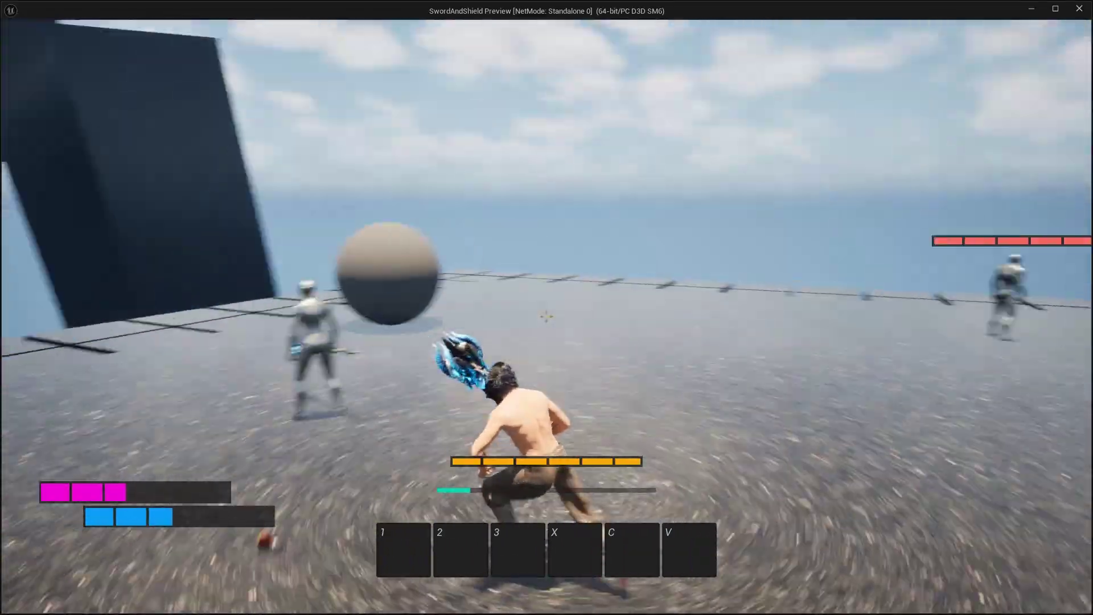
{"action": "left_click", "coordinate": [546, 316]}
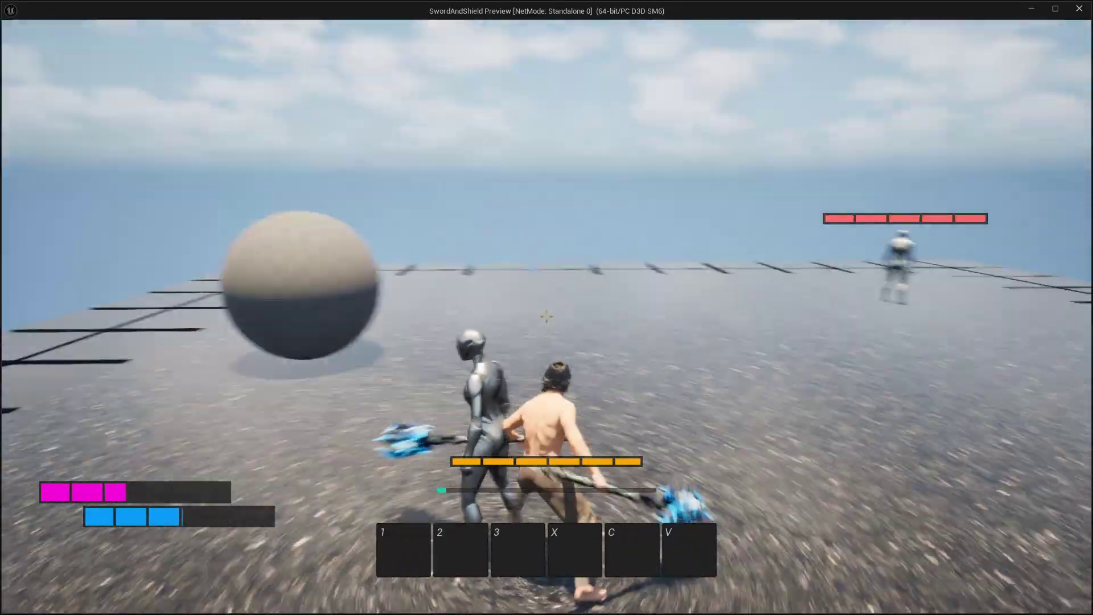
{"action": "key", "text": "w"}
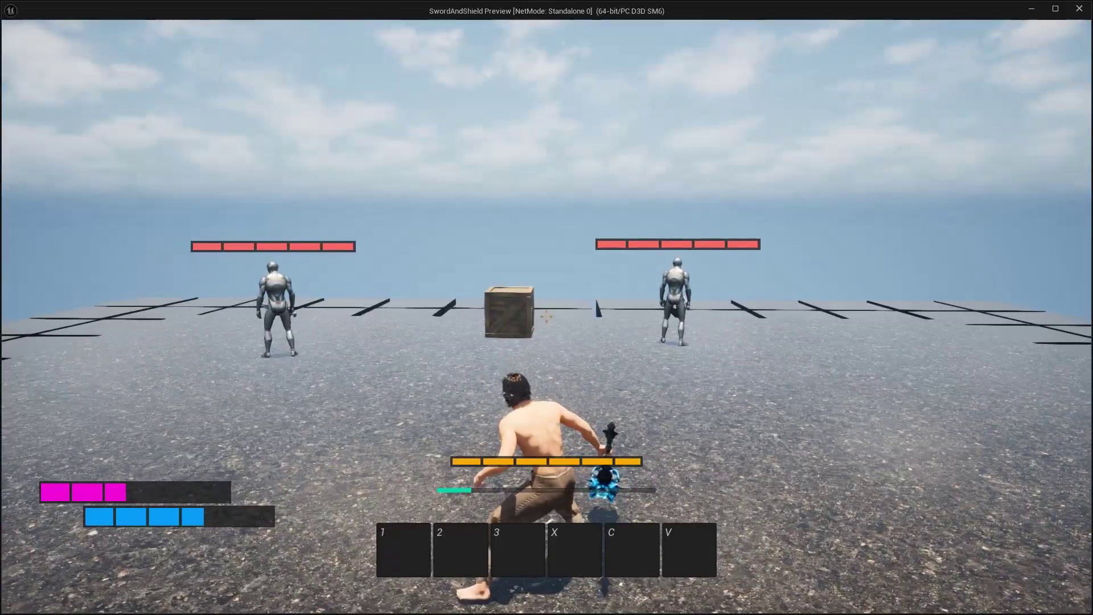